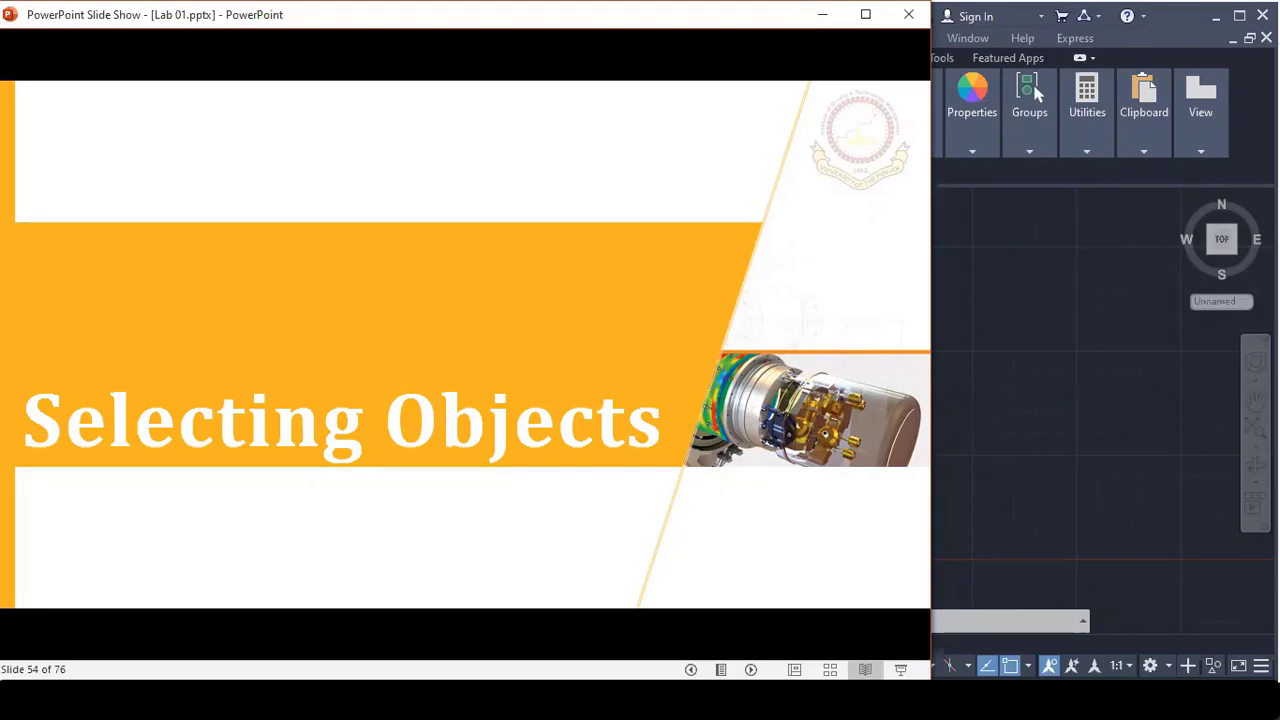
# - Advance the slide show to slide 55, 'Selecting Objects'
pyautogui.press('Right')
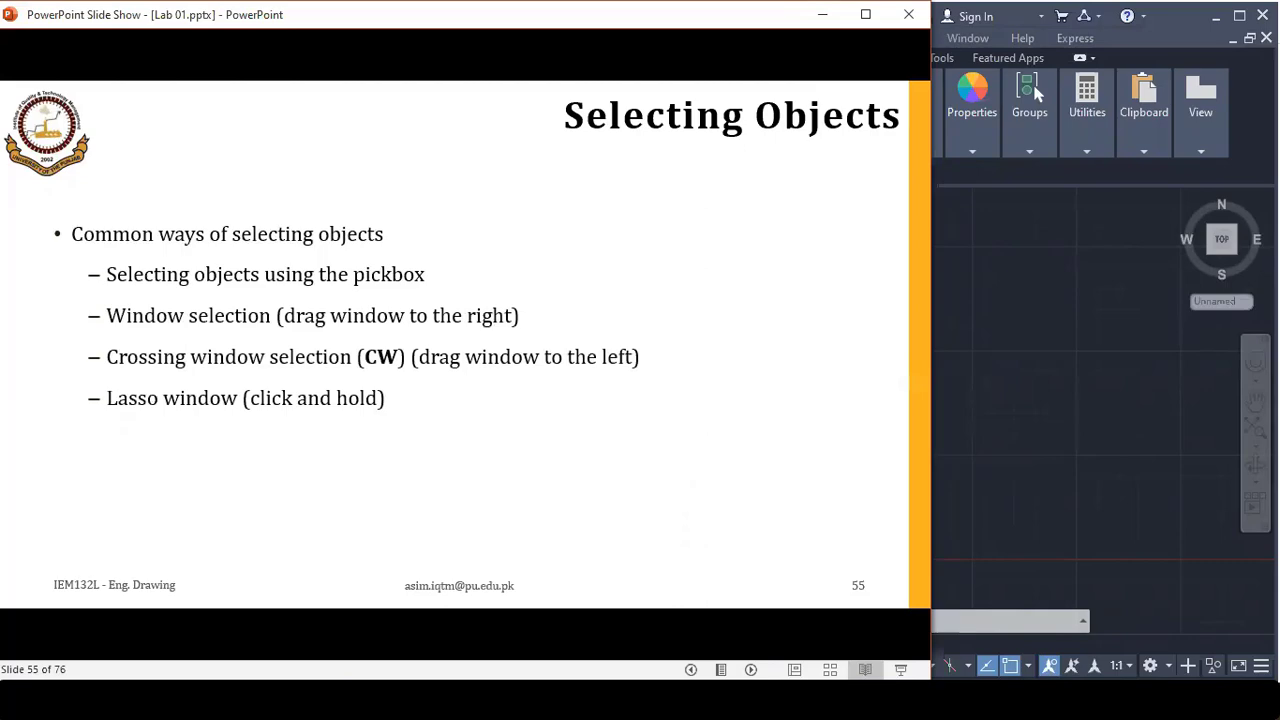
# - Advance to slide 56 on PICKADD values 0, 1, 2 and the Remove/Add commands
pyautogui.press('Right')
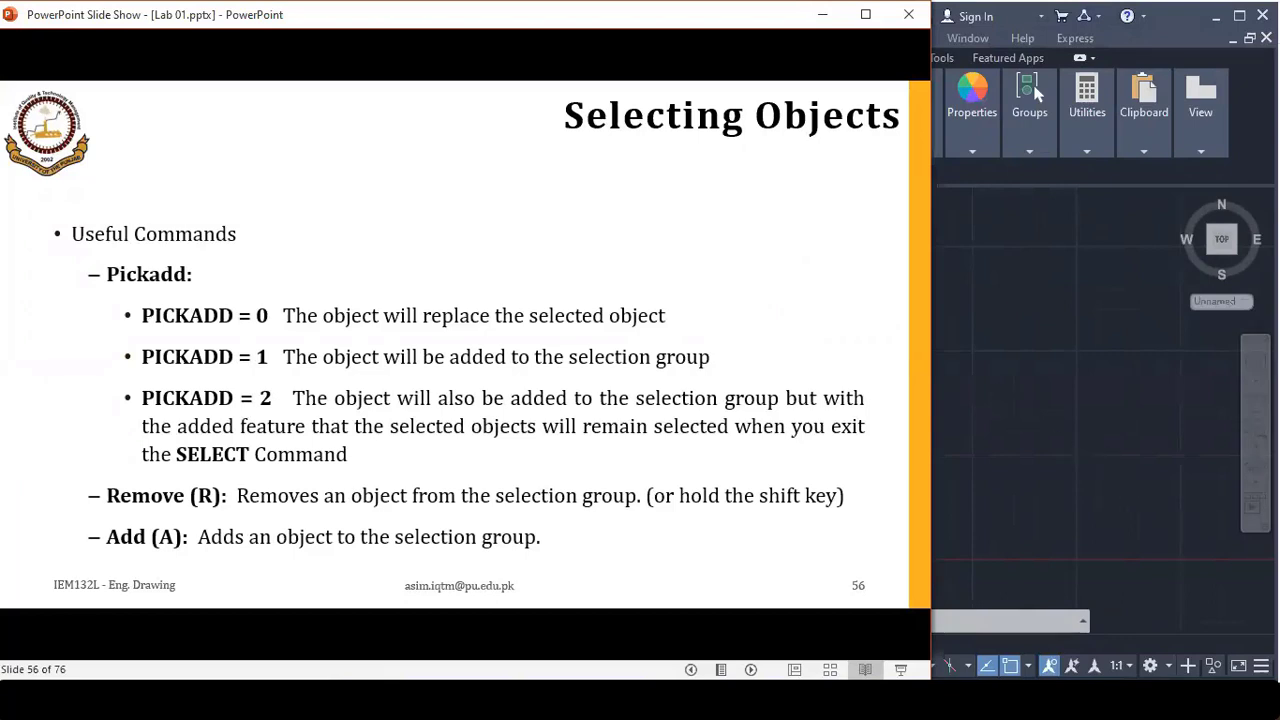
# - In AutoCAD, run SELECT and pick the outer and inner rectangles
pyautogui.click(1000, 395)
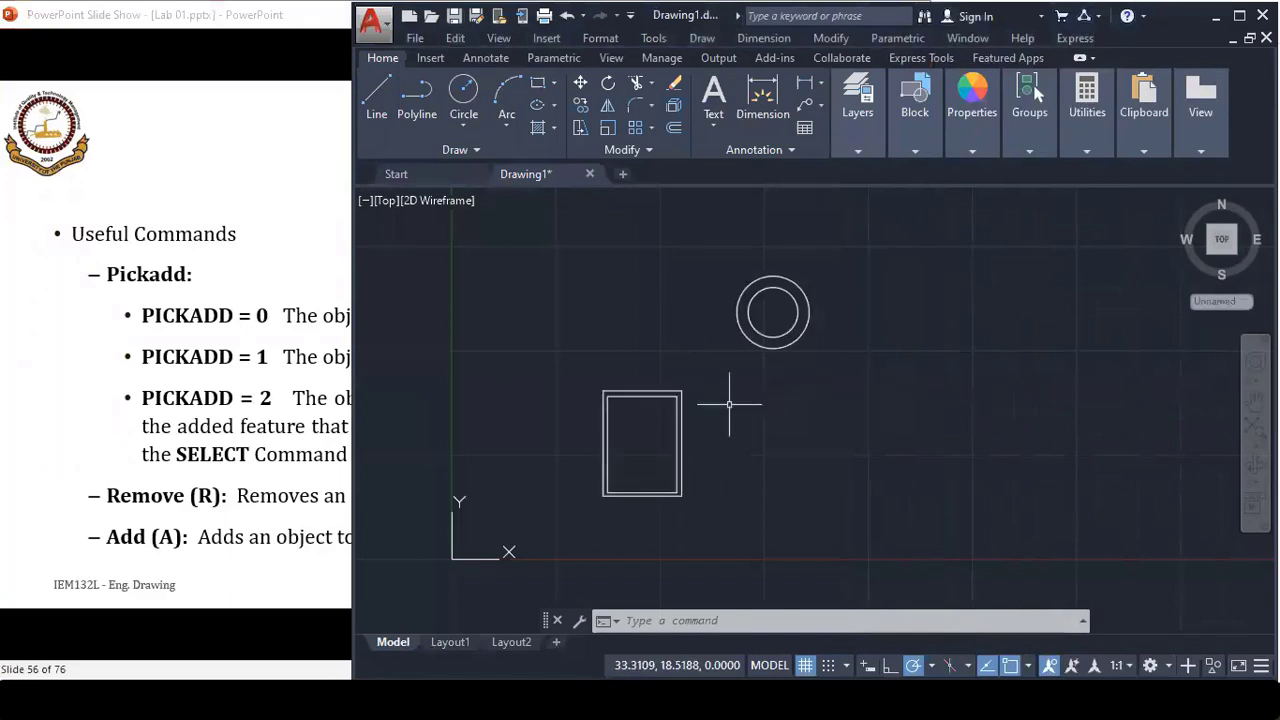
pyautogui.write('se')
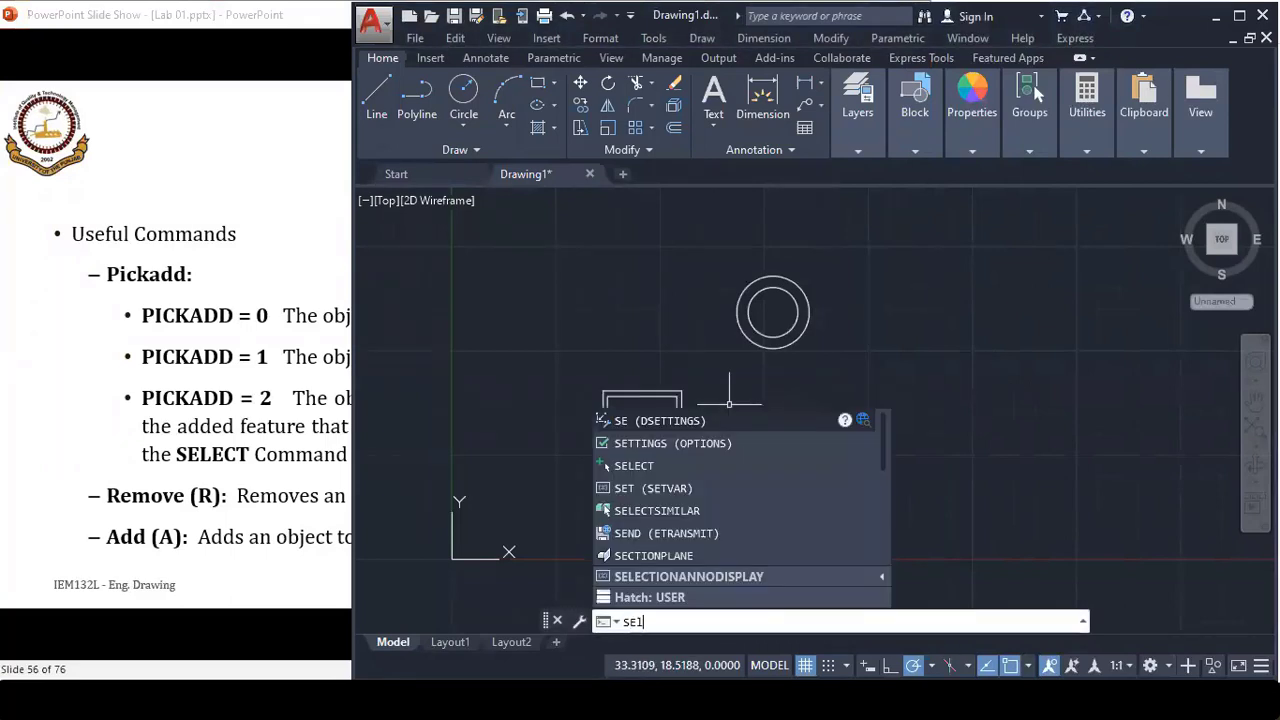
pyautogui.write('LECT Select')
pyautogui.press('Return')
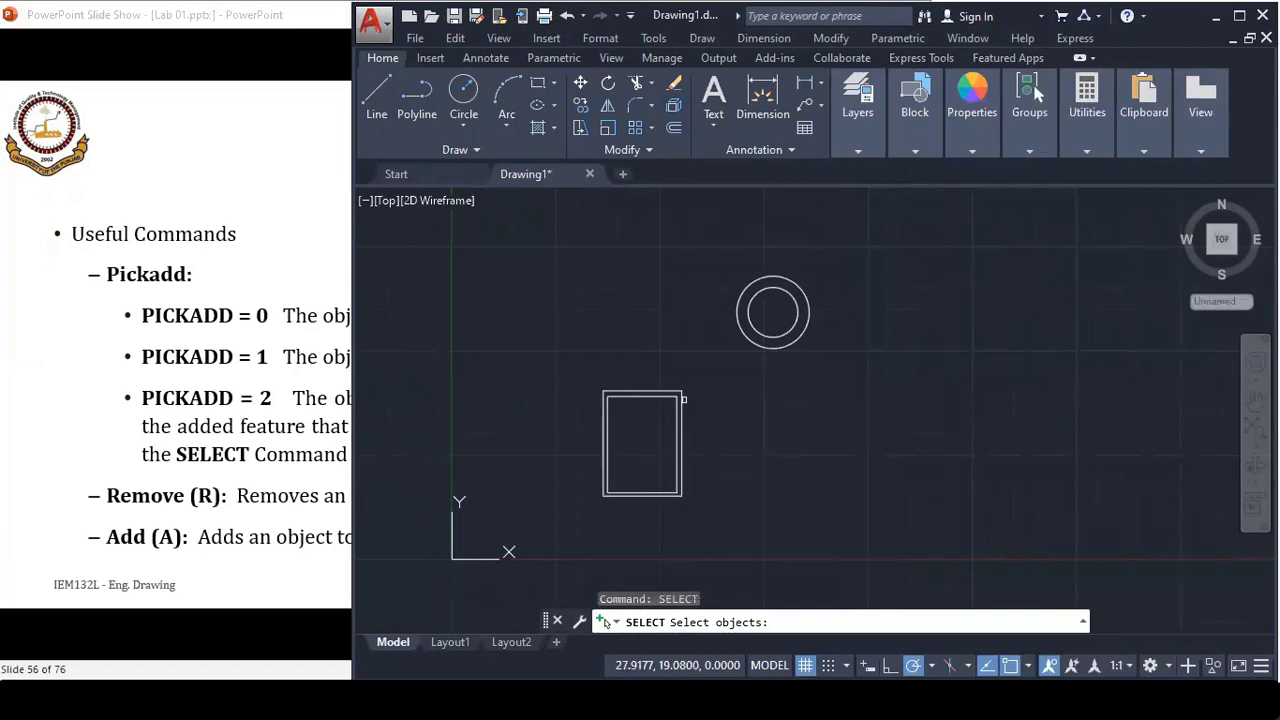
pyautogui.click(684, 399)
pyautogui.scroll(2, 632, 477)
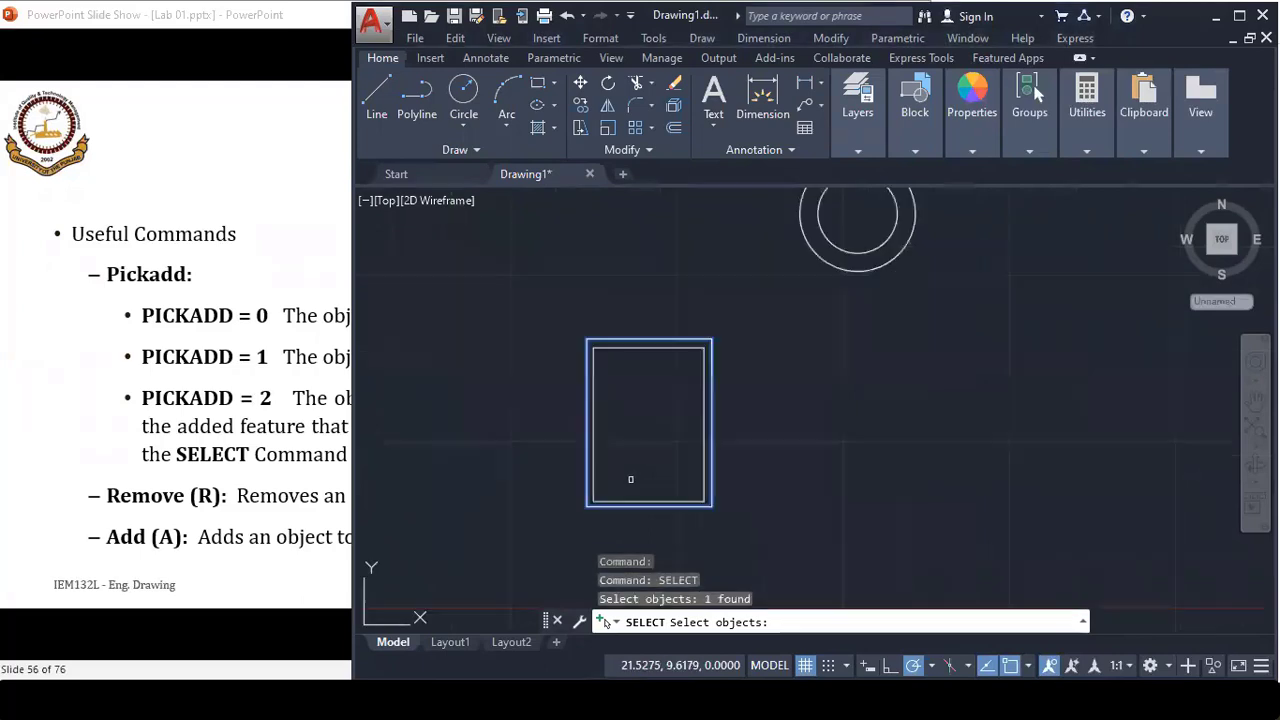
pyautogui.scroll(2, 632, 477)
pyautogui.click(748, 472)
# - Add the circle for 3 objects total, finish the selection, then cancel it
pyautogui.scroll(-2, 765, 466)
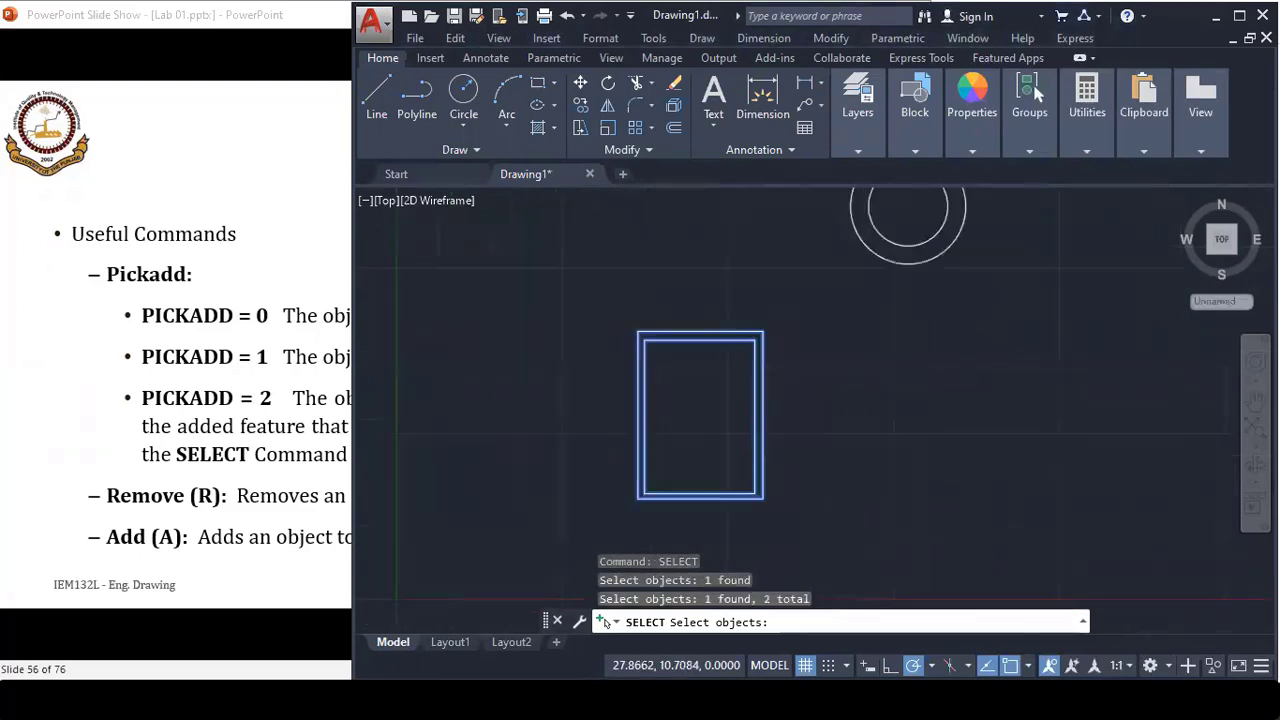
pyautogui.scroll(-4, 768, 460)
pyautogui.scroll(2, 798, 415)
pyautogui.click(826, 362)
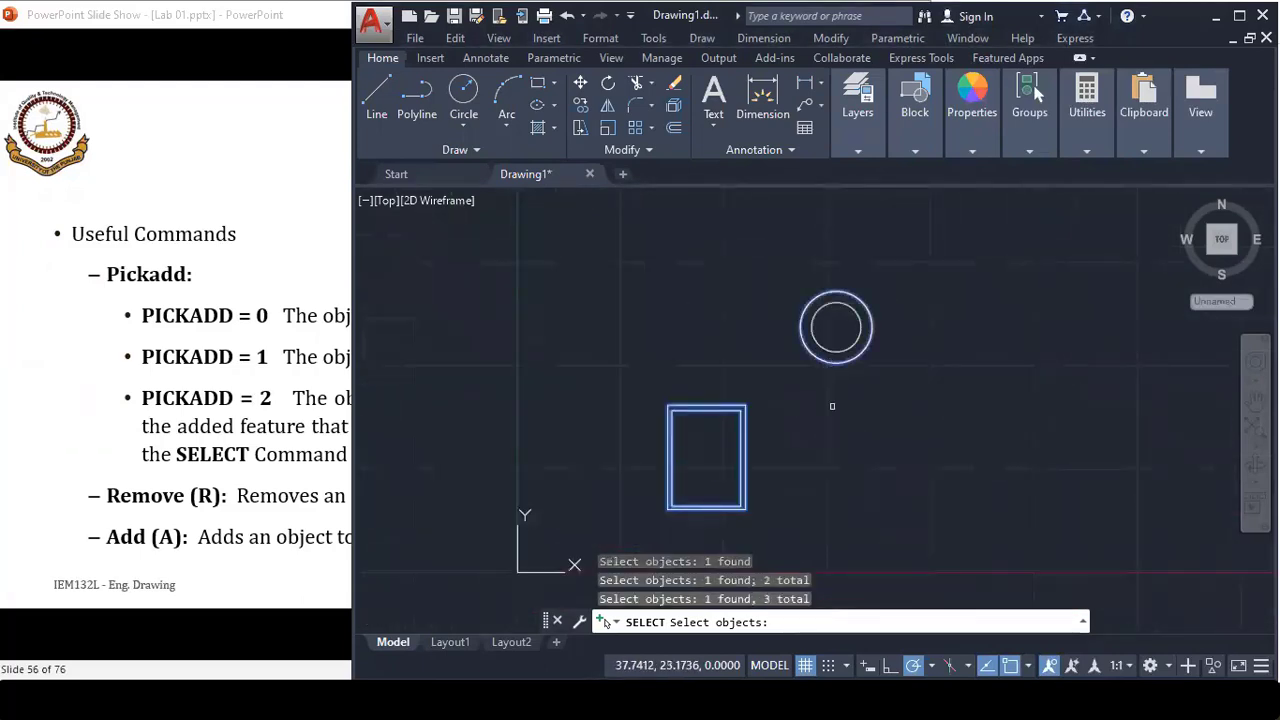
pyautogui.press('Return')
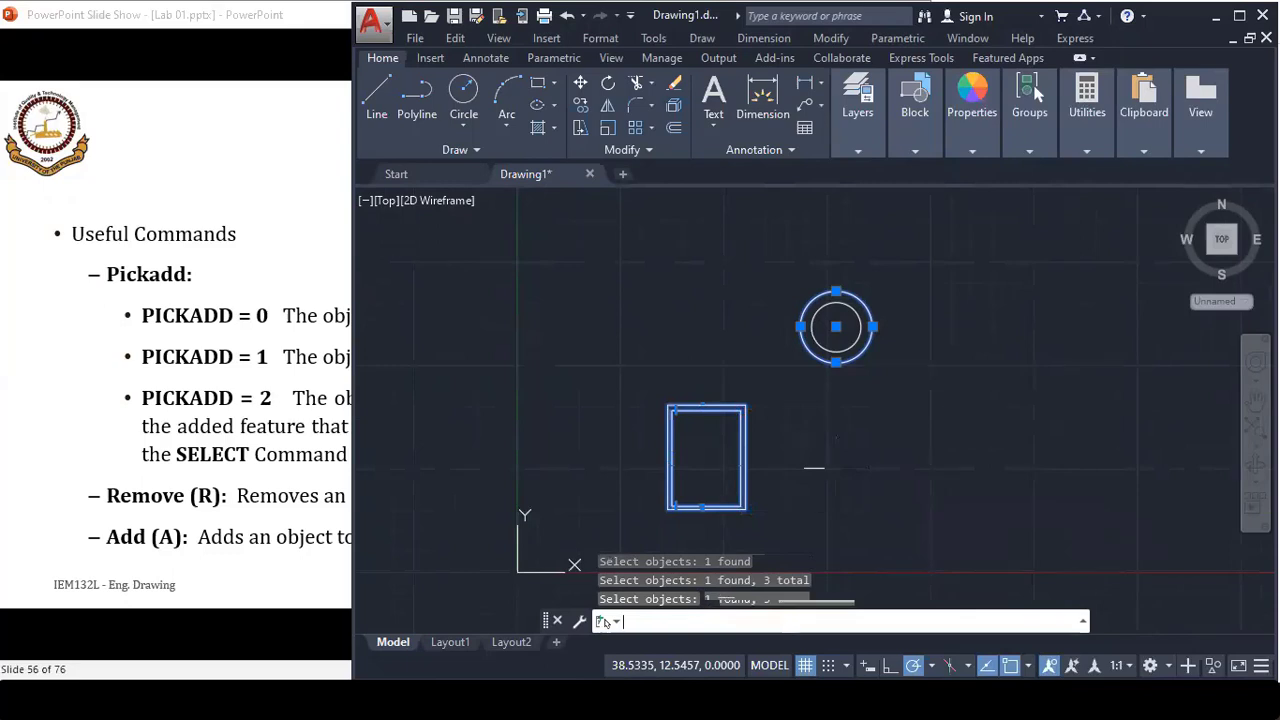
pyautogui.press('Escape')
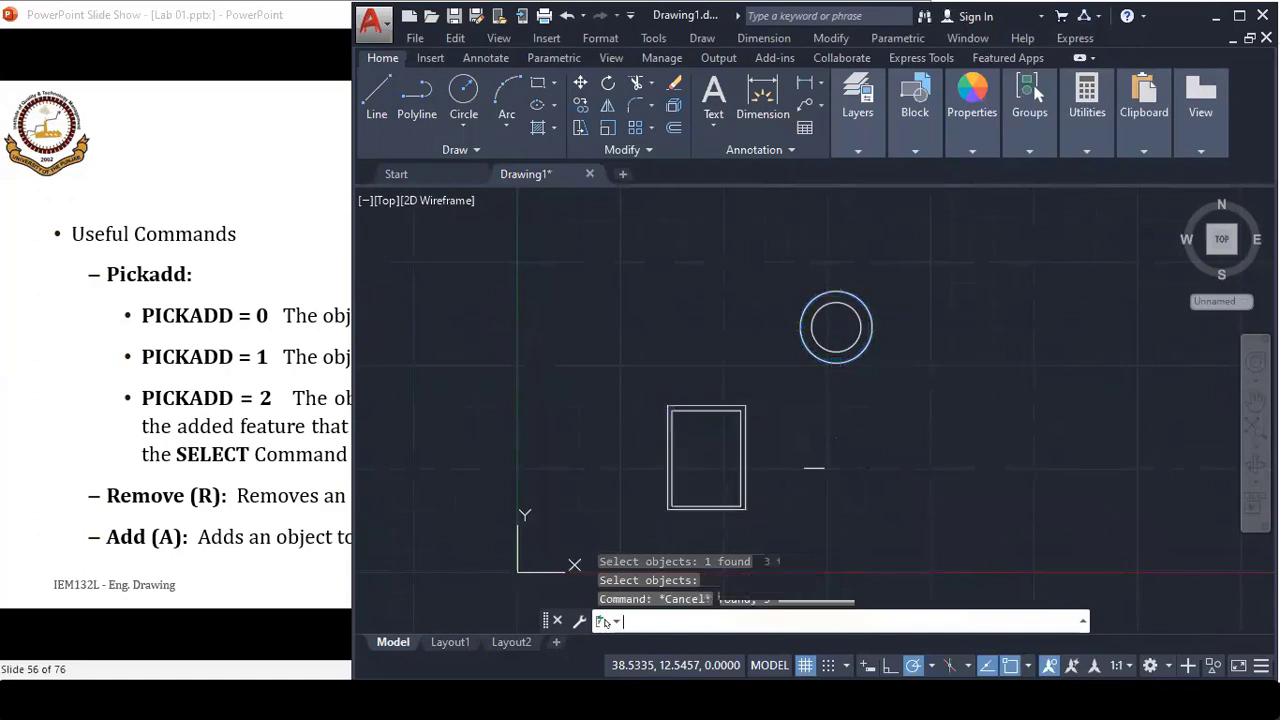
# - Set the PICKADD system variable to 0
pyautogui.write('pick')
pyautogui.write('add')
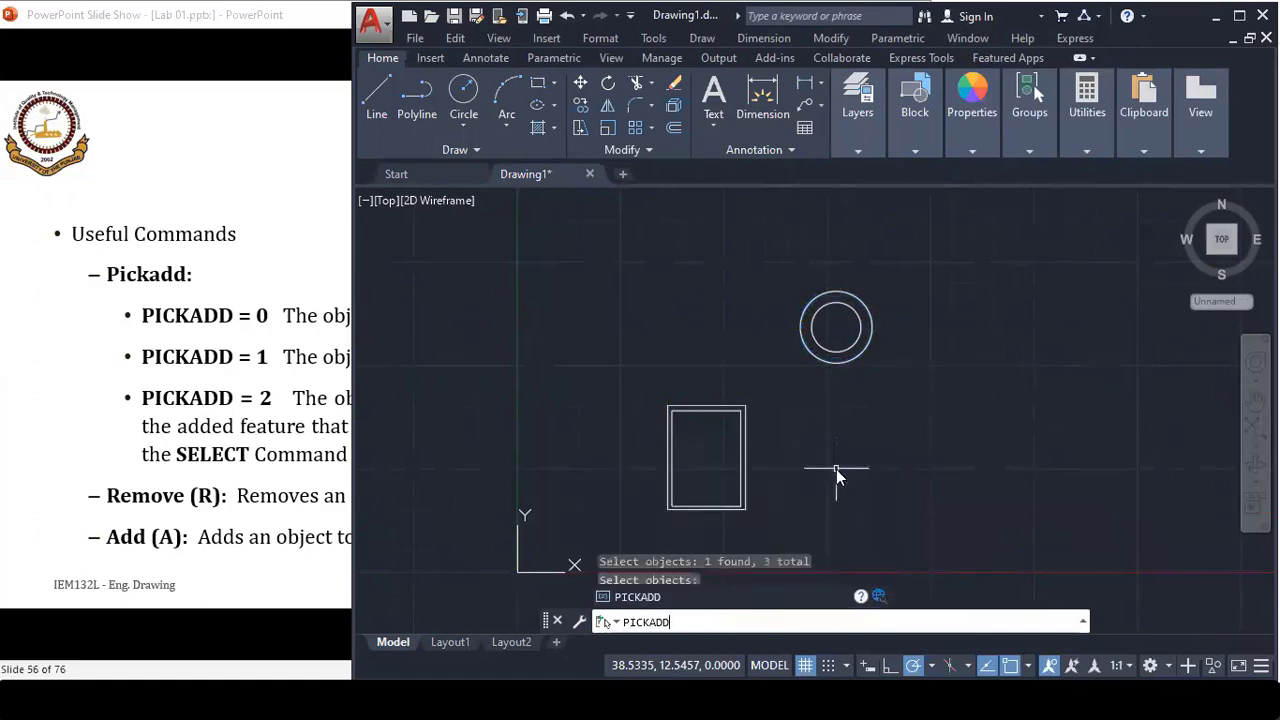
pyautogui.press('Return')
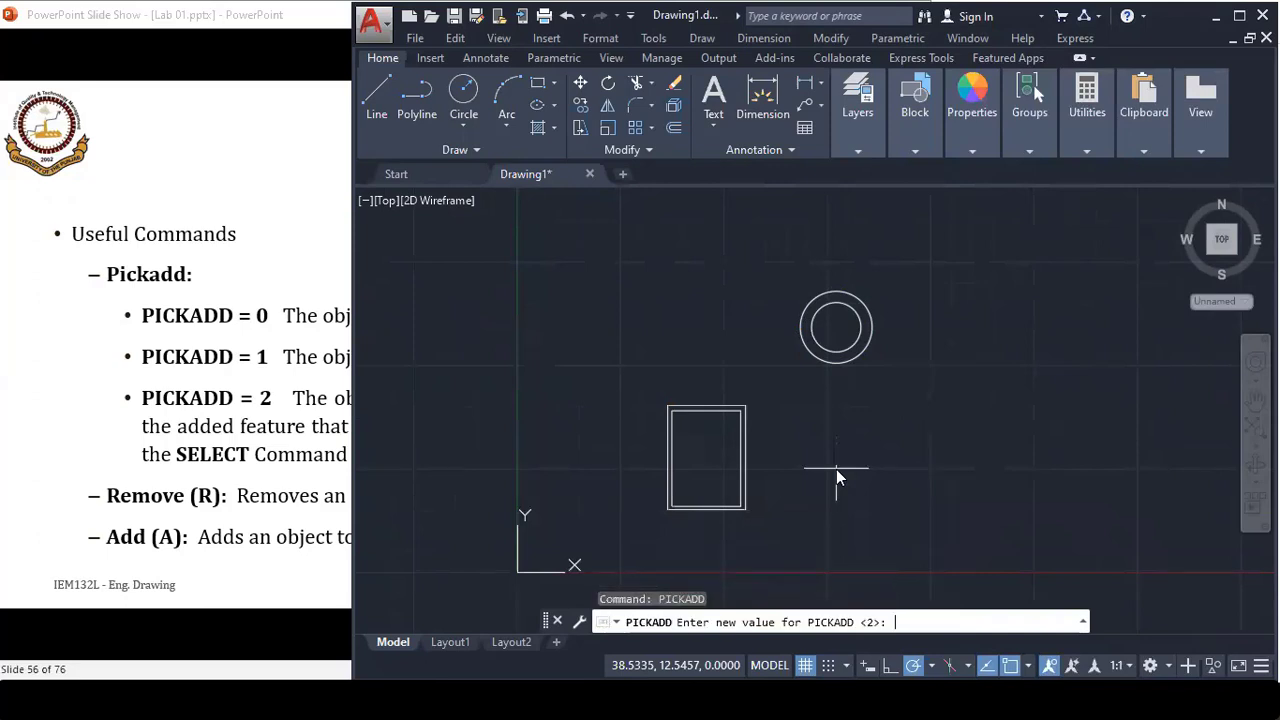
pyautogui.write('0')
pyautogui.press('Return')
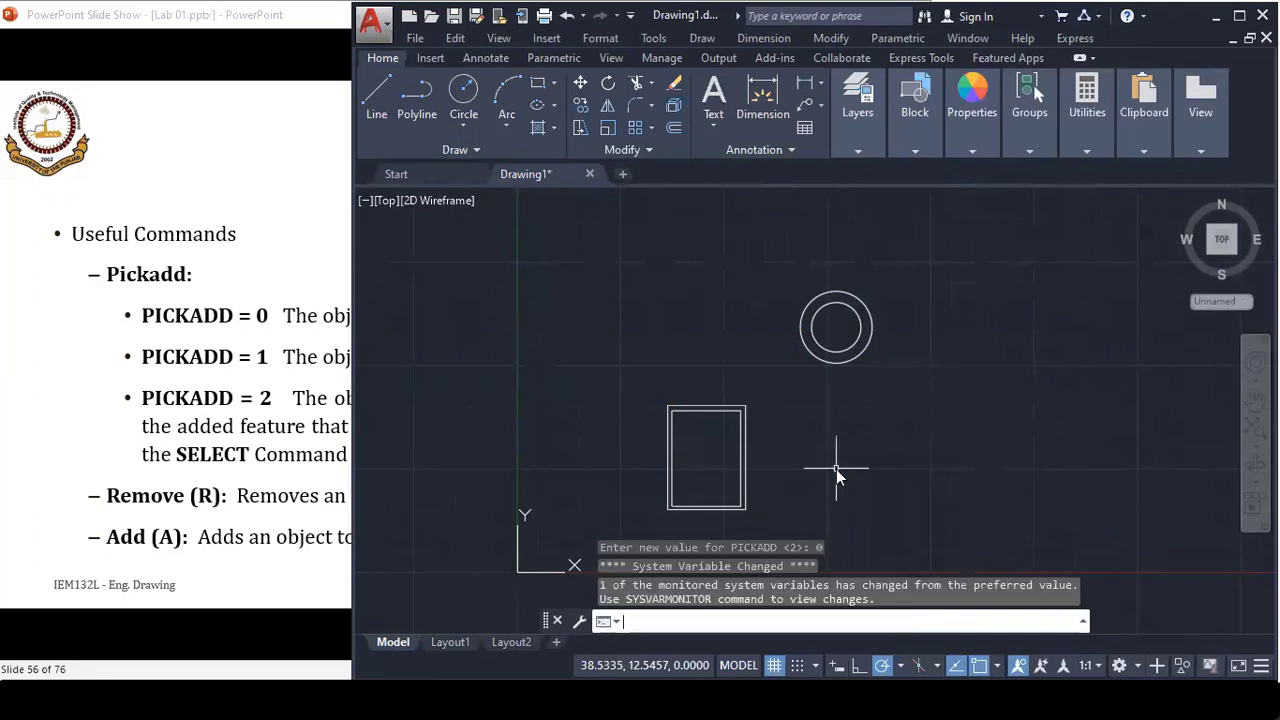
# - Run SELECT again and pick the outer rectangle
pyautogui.write('select')
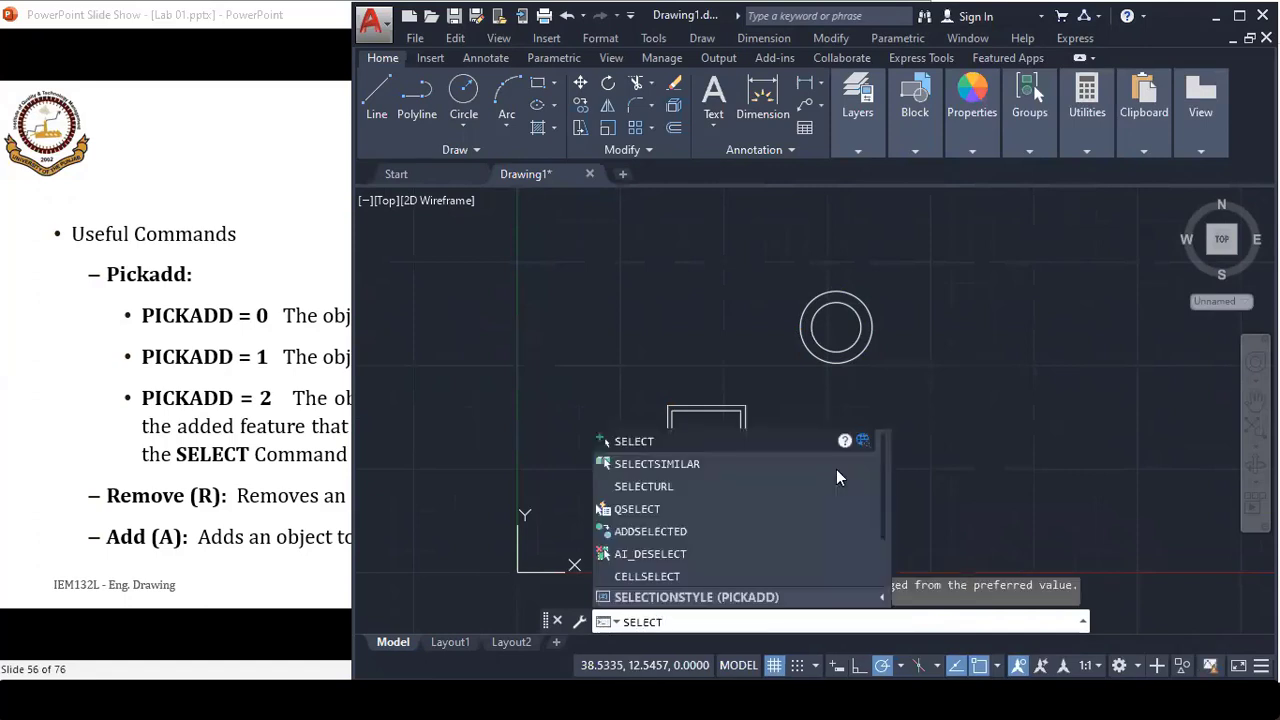
pyautogui.press('Return')
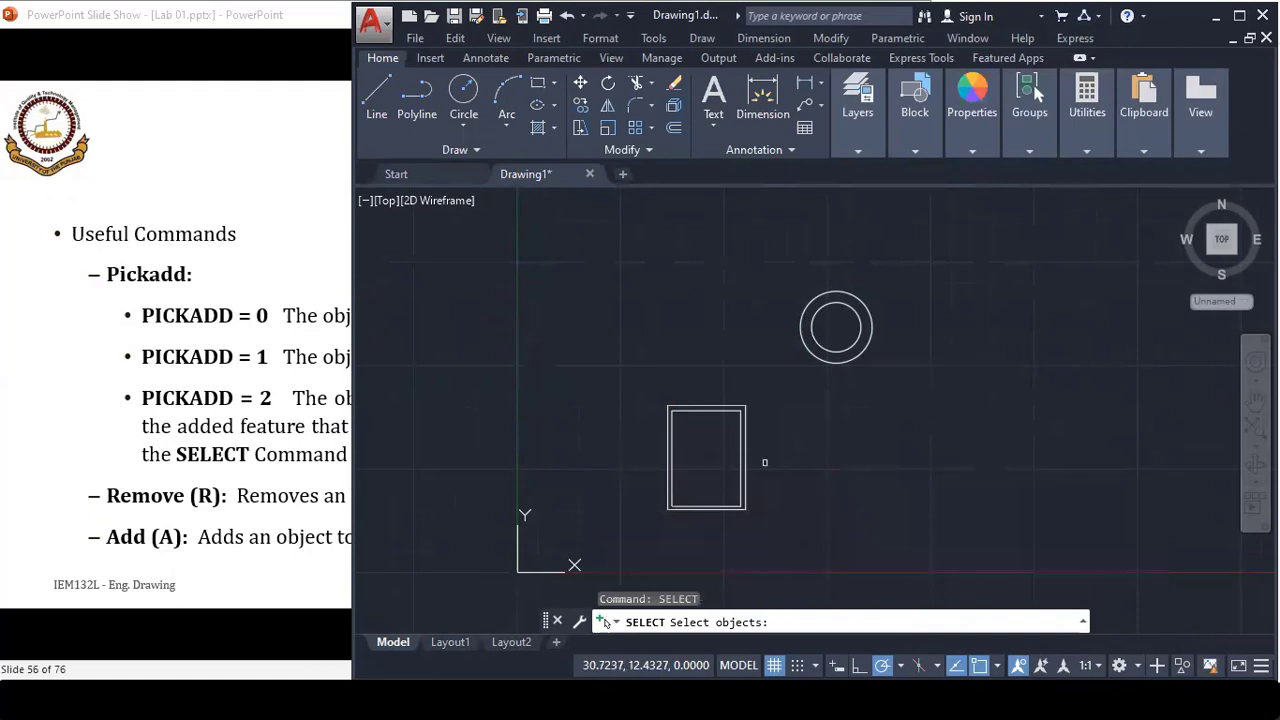
pyautogui.scroll(2, 746, 429)
pyautogui.scroll(4, 743, 428)
pyautogui.click(743, 428)
pyautogui.scroll(-2, 820, 455)
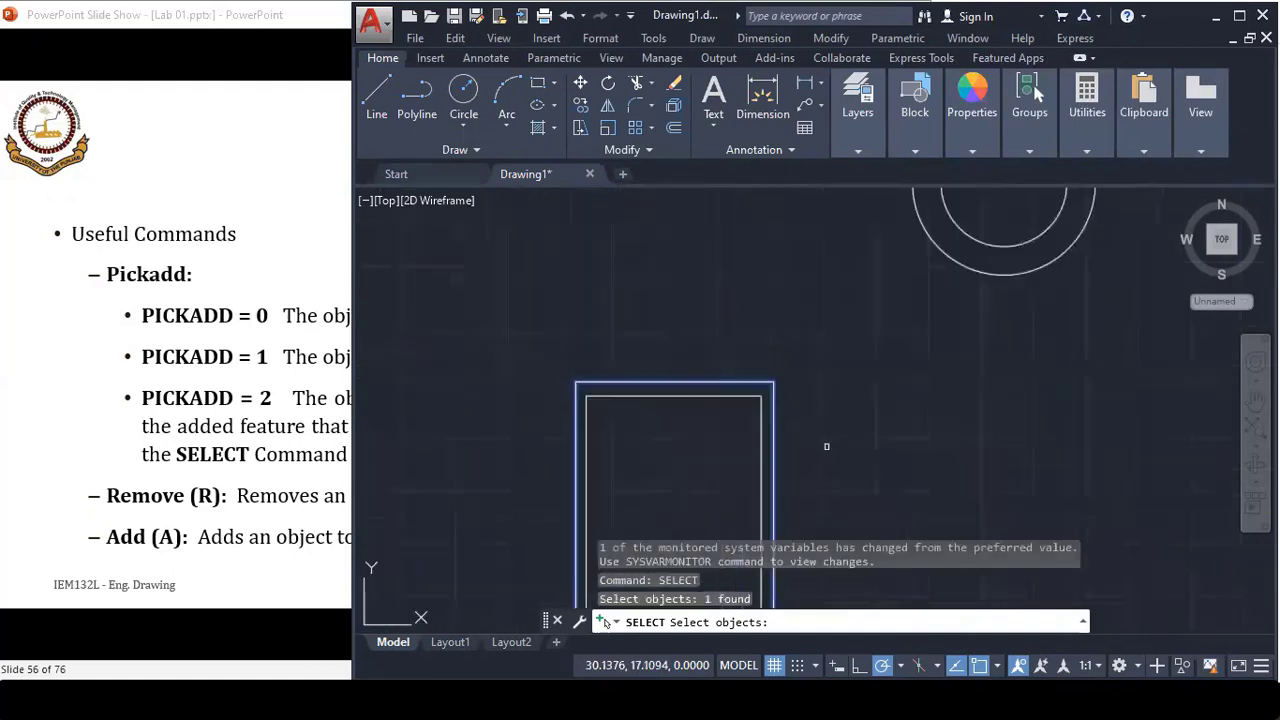
pyautogui.scroll(2, 767, 481)
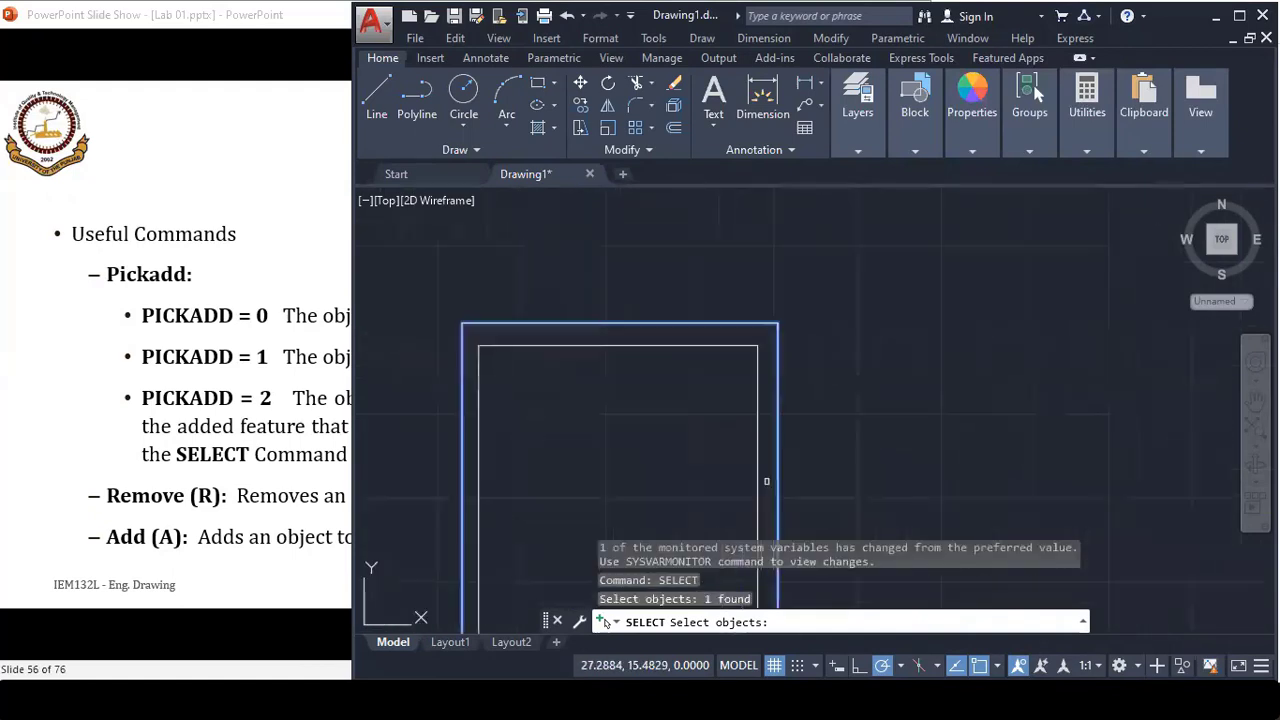
# - Pick the inner rectangle, then the circle, each replacing the previous pick
pyautogui.click(755, 418)
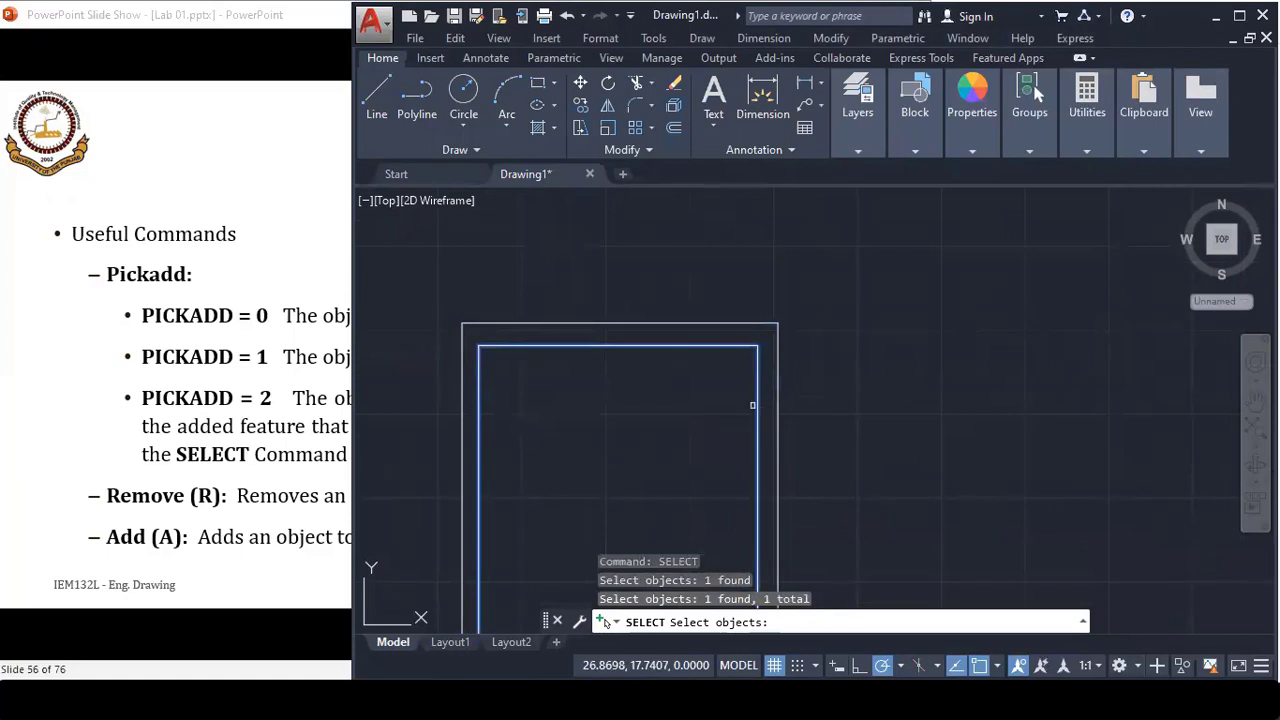
pyautogui.scroll(1, 752, 405)
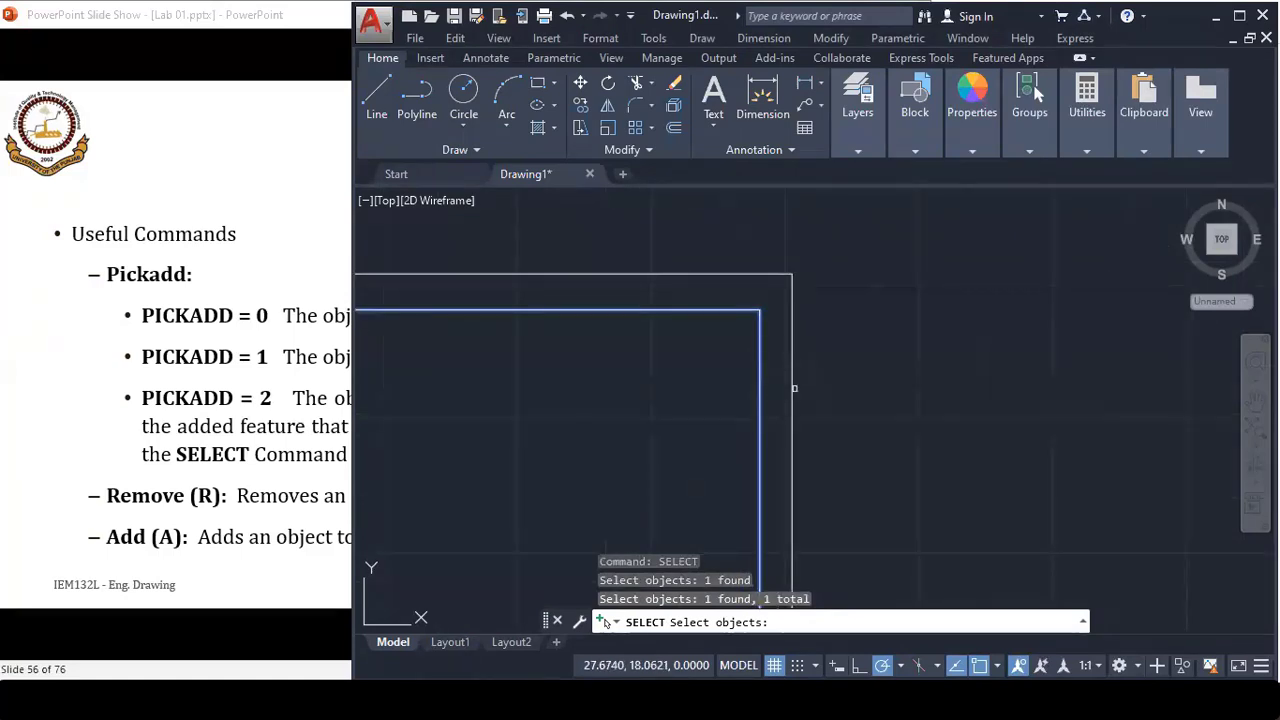
pyautogui.scroll(-1, 794, 388)
pyautogui.scroll(-1, 794, 390)
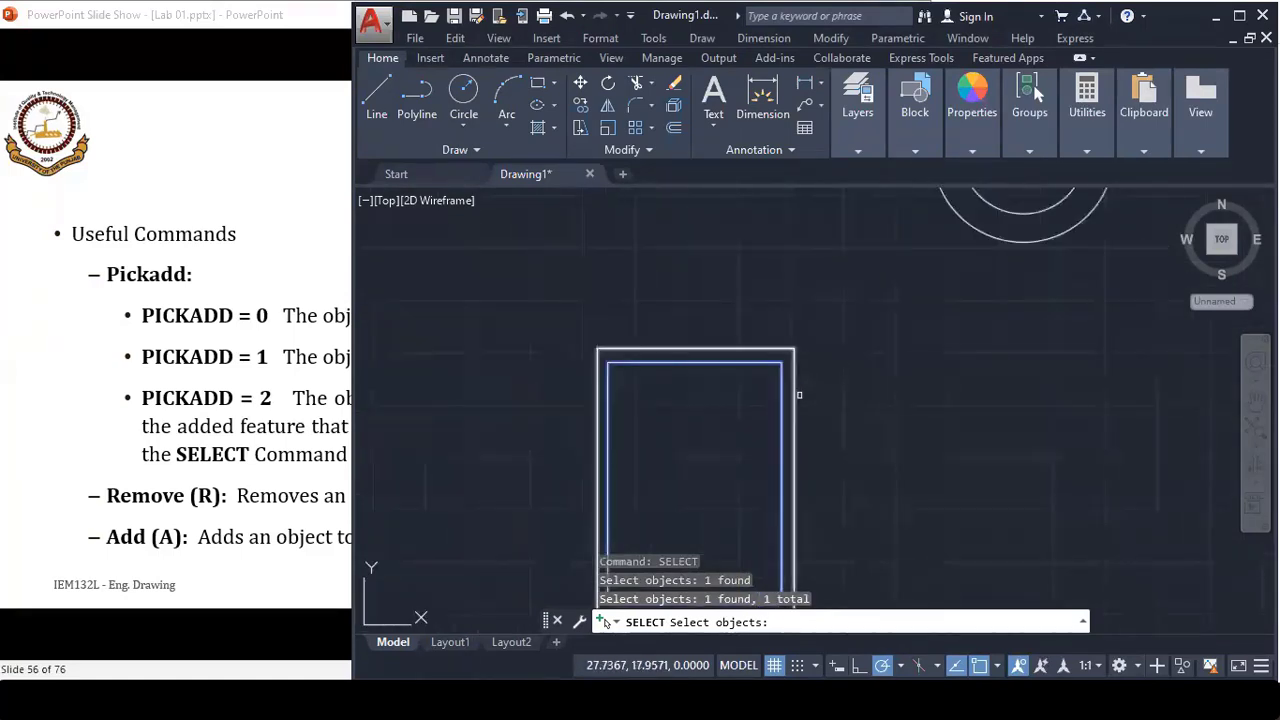
pyautogui.click(982, 236)
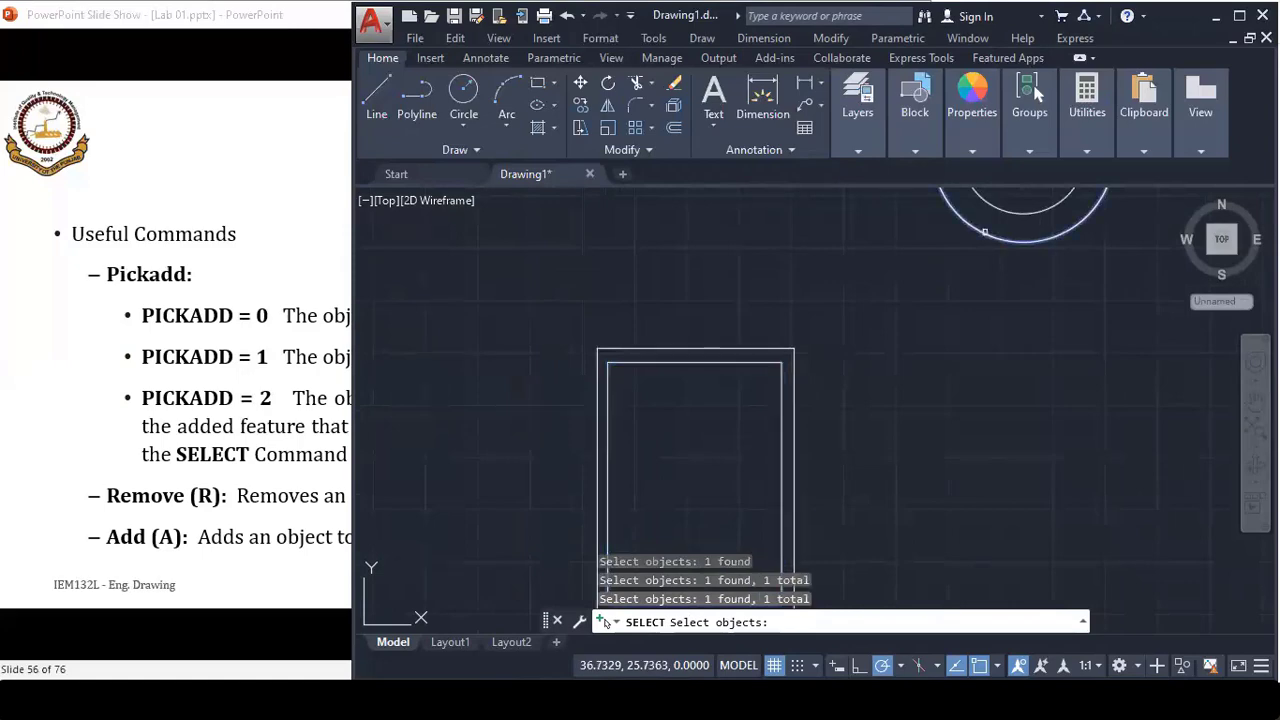
pyautogui.scroll(-1, 760, 515)
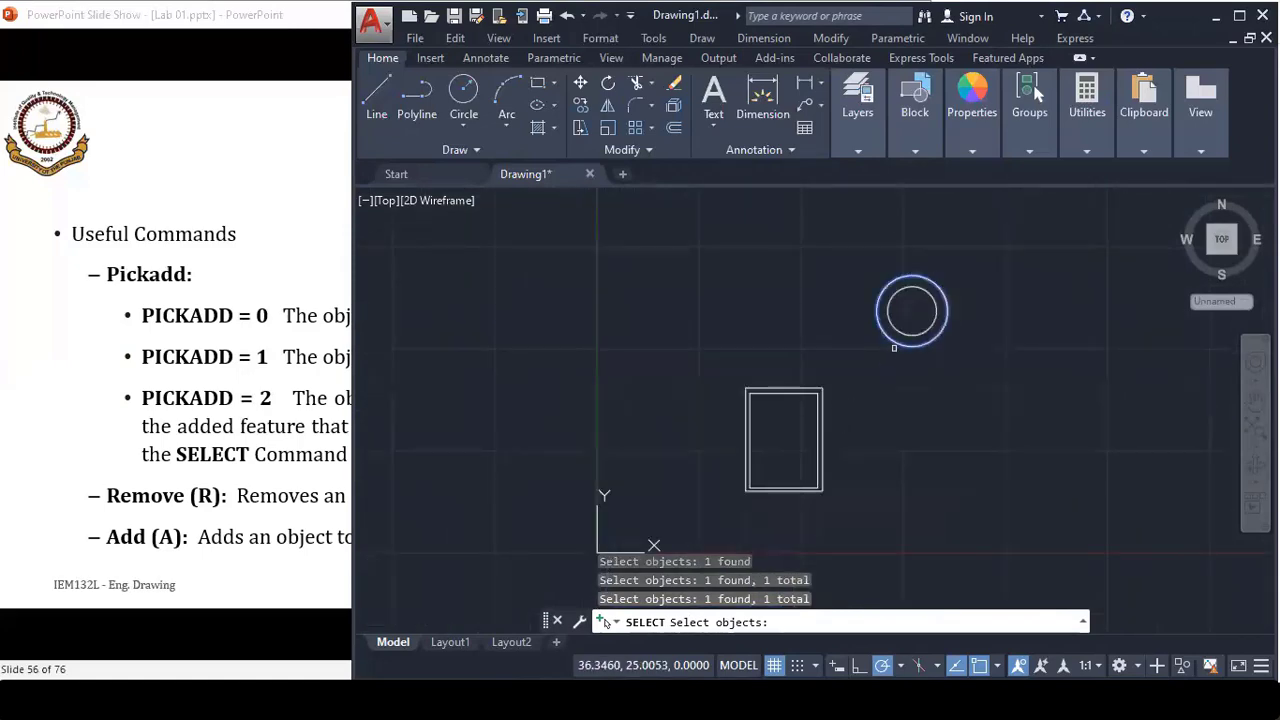
pyautogui.click(210, 20)
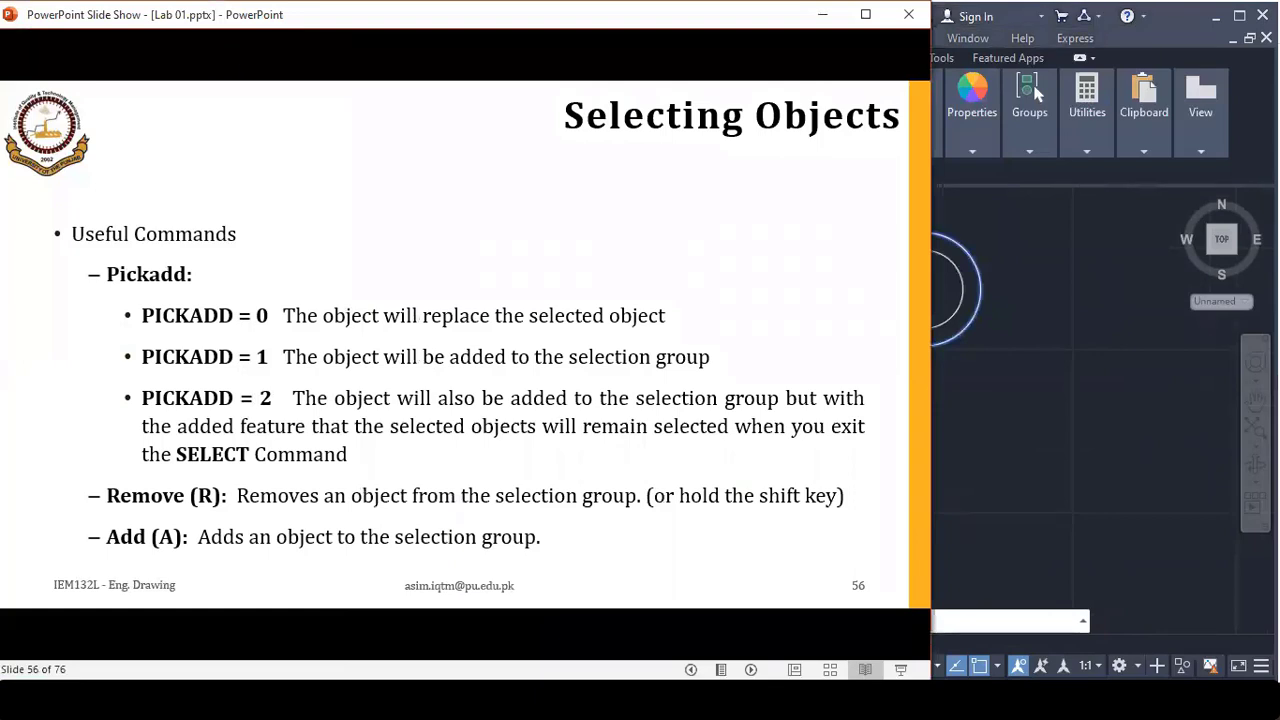
pyautogui.click(969, 375)
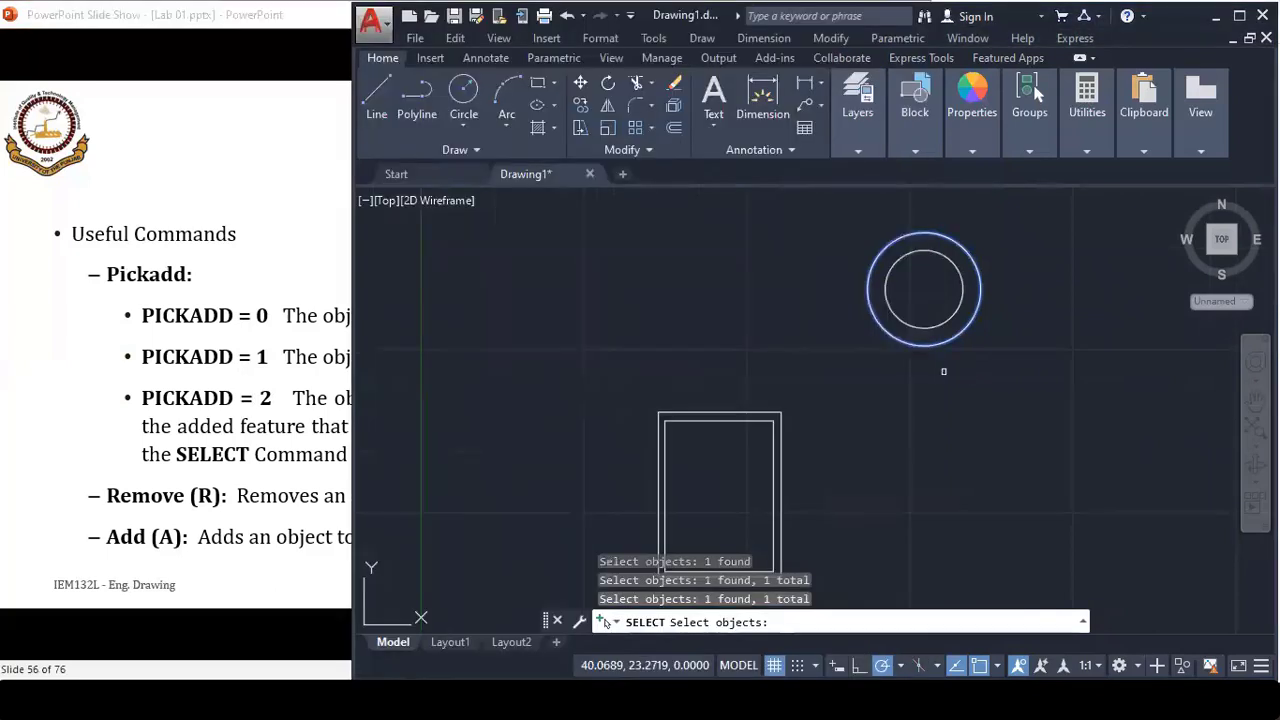
# - Cancel the current selection and set PICKADD to 1
pyautogui.press('Escape')
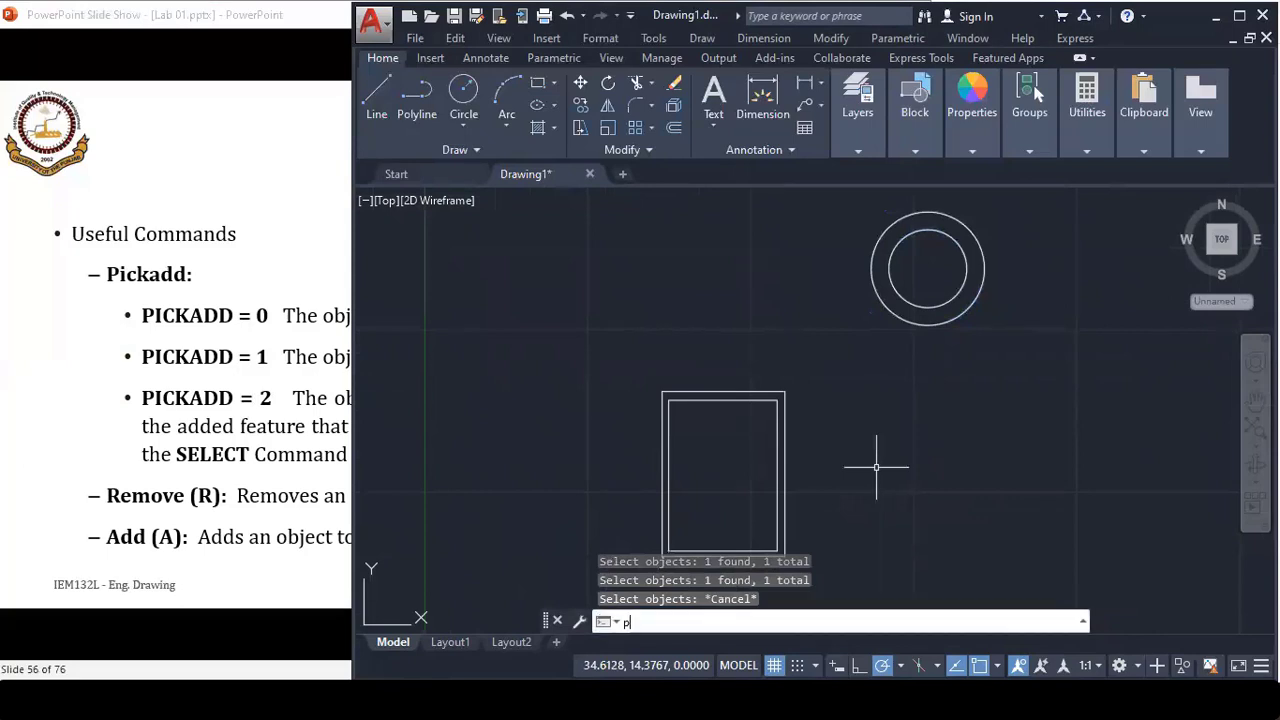
pyautogui.write('PICKadd')
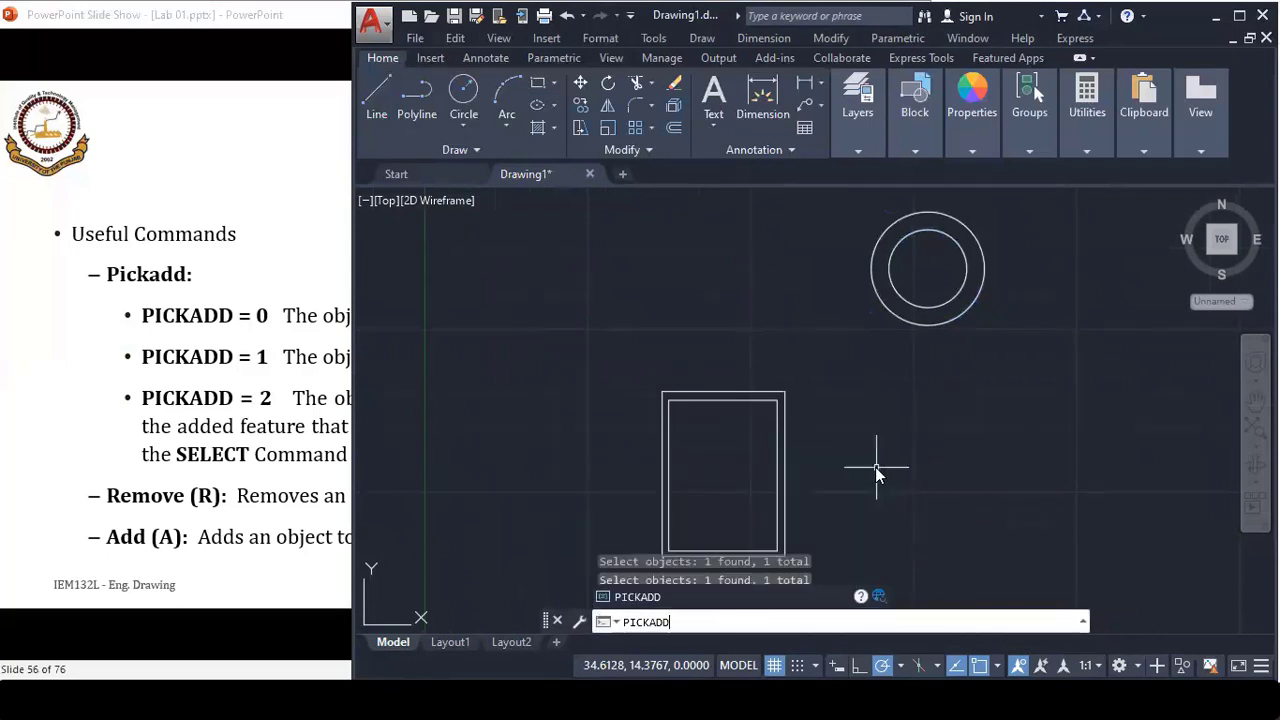
pyautogui.press('Return')
pyautogui.write('1')
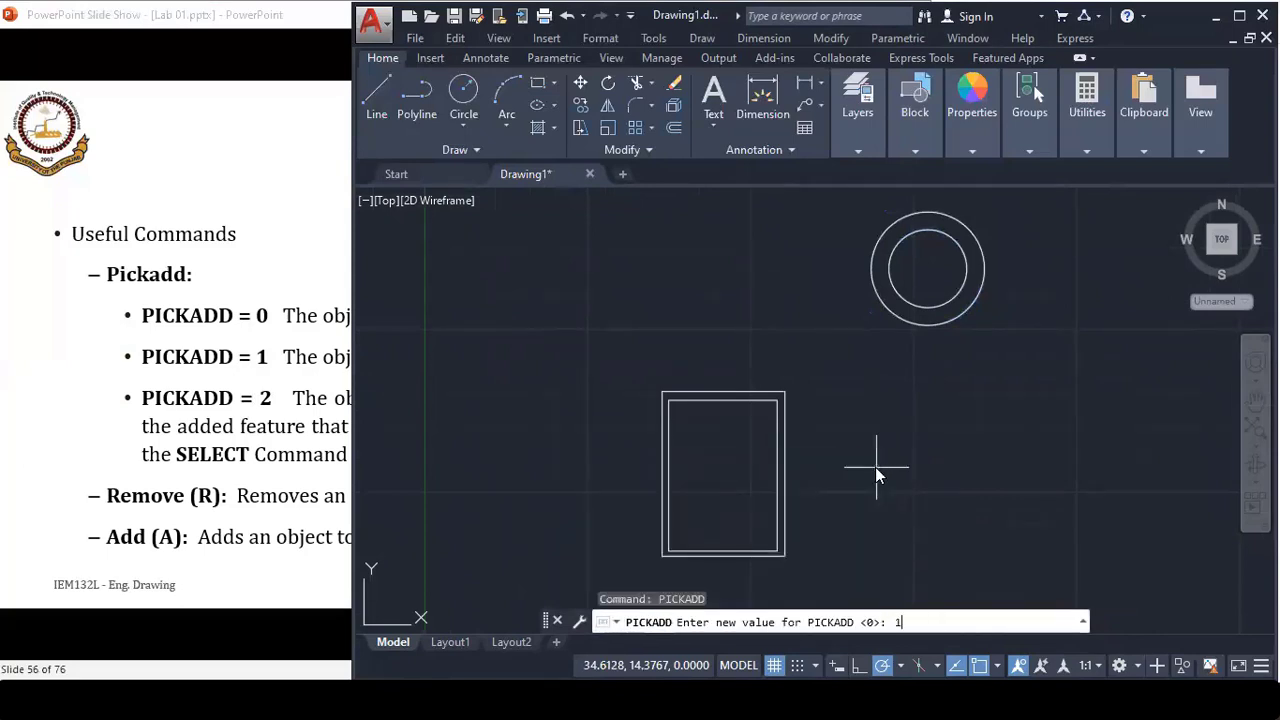
pyautogui.press('Return')
# - Run SELECT and add both rectangles and both circles, 4 total, then end it
pyautogui.write('sele')
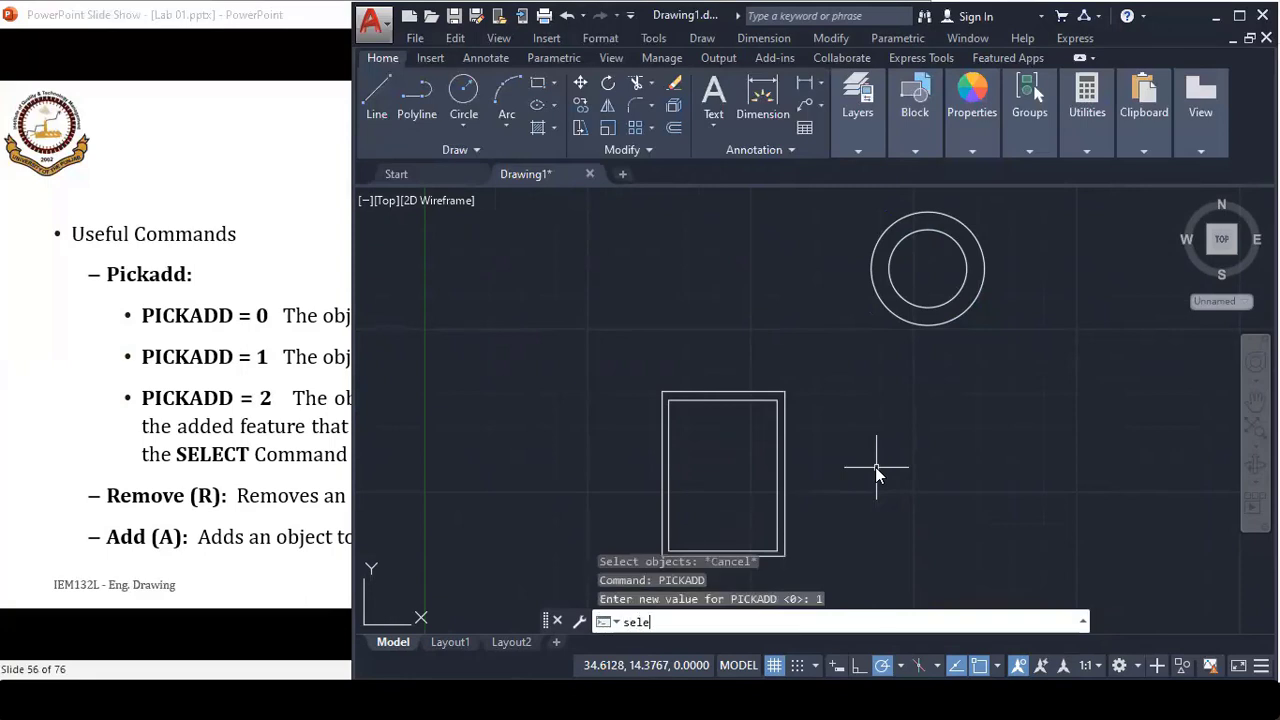
pyautogui.write('ct')
pyautogui.press('Return')
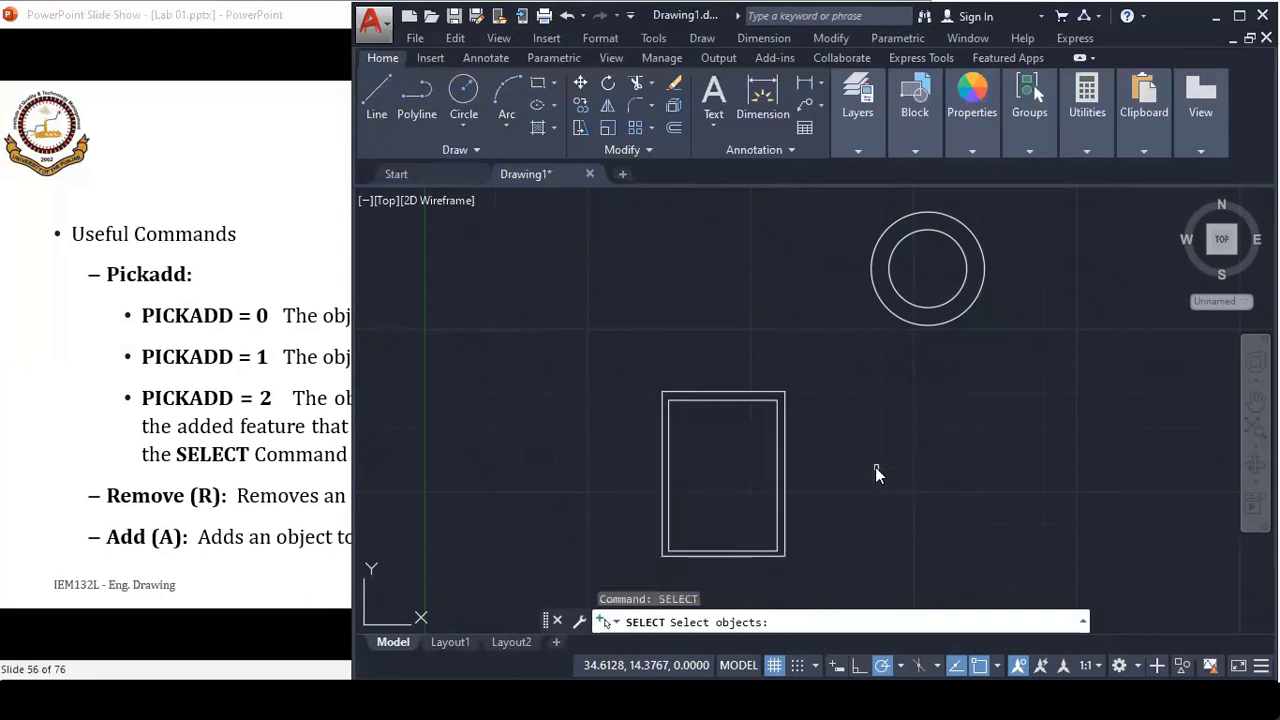
pyautogui.click(787, 455)
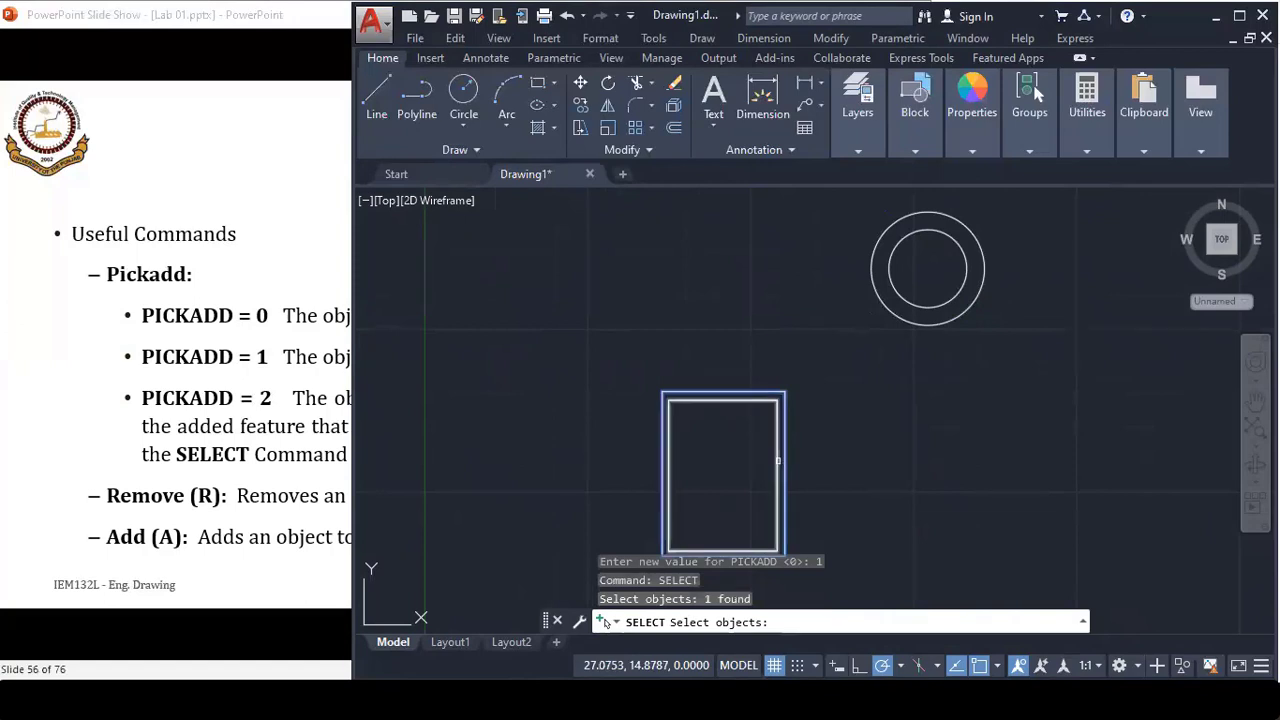
pyautogui.click(777, 455)
pyautogui.click(917, 309)
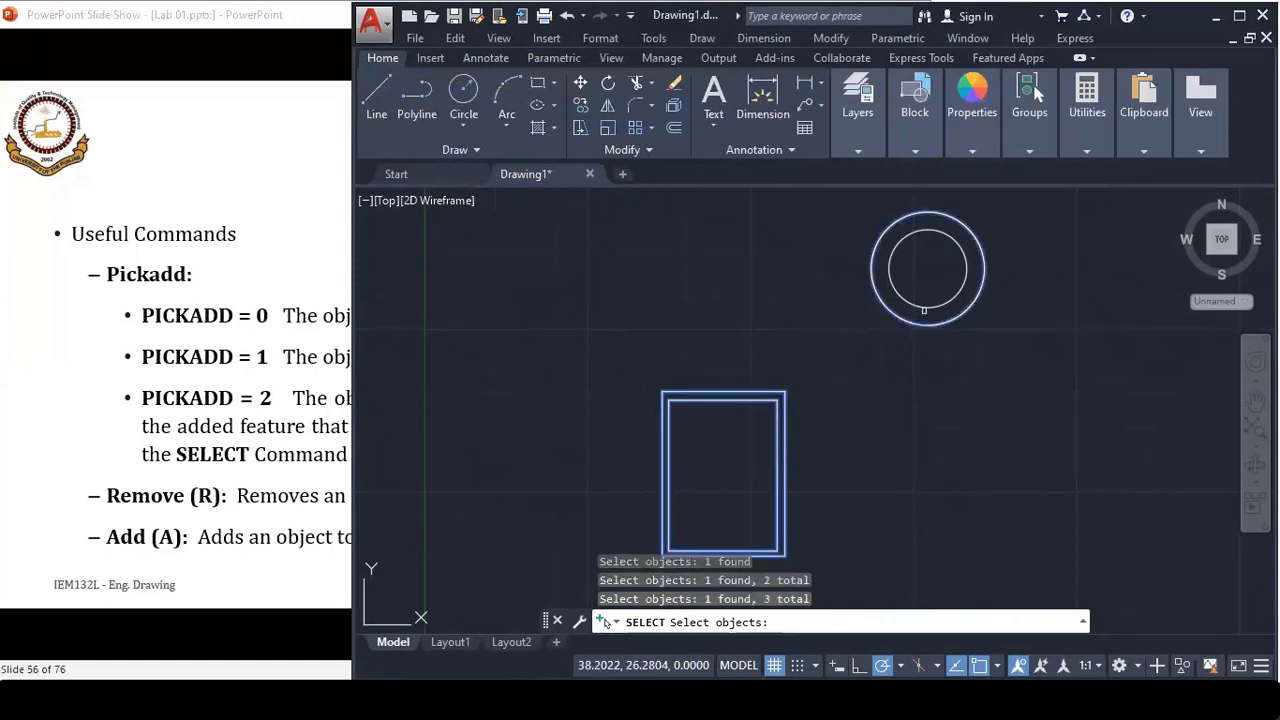
pyautogui.click(916, 322)
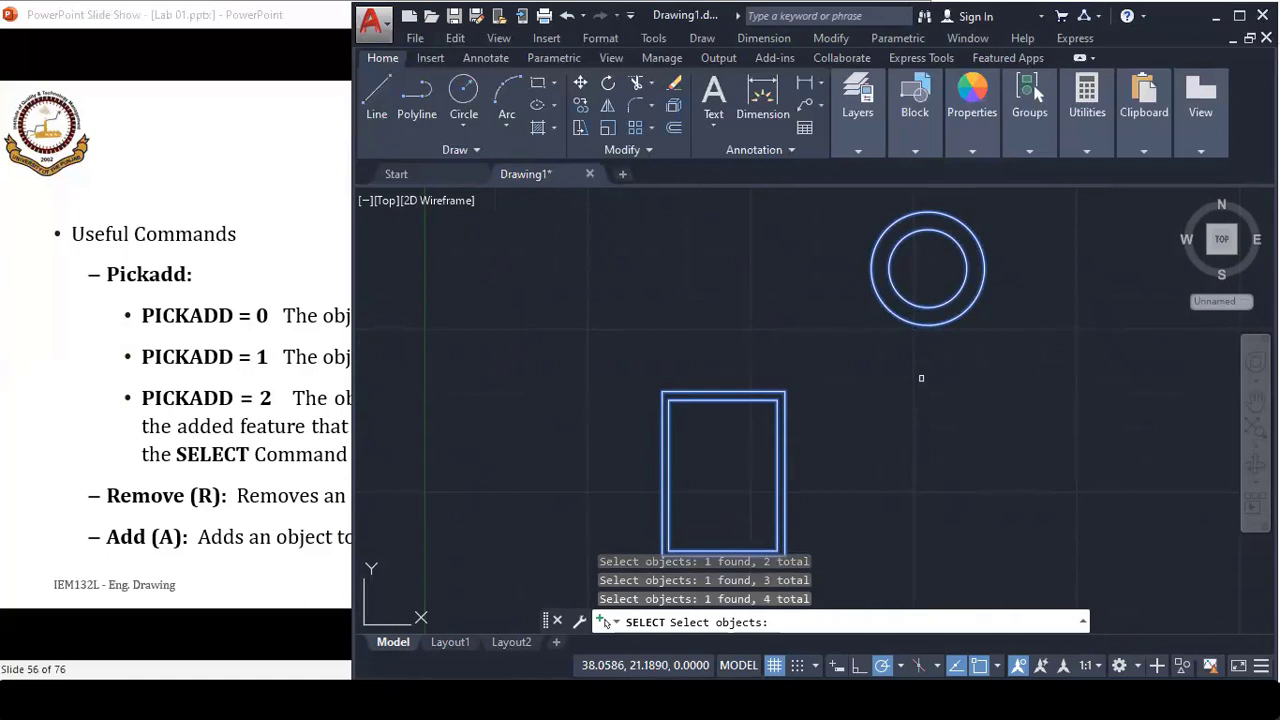
pyautogui.press('Return')
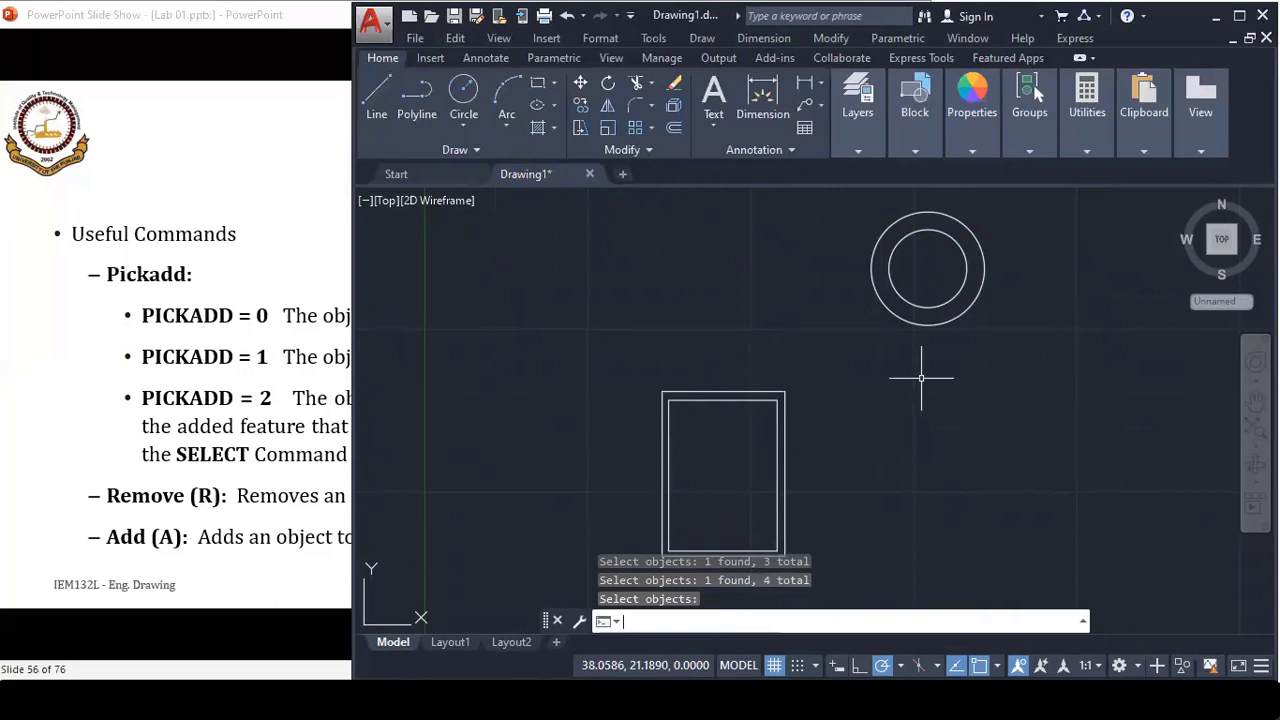
# - Set the PICKADD system variable to 2
pyautogui.write('P')
pyautogui.write('ICKADD')
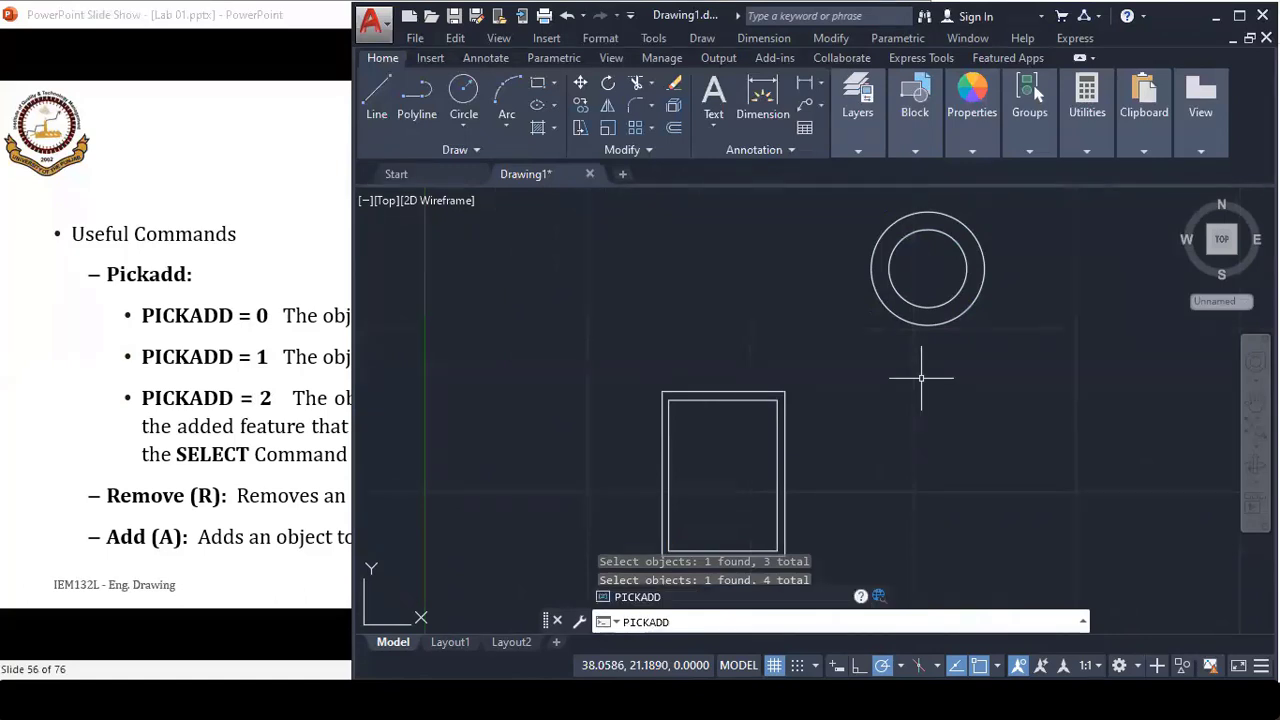
pyautogui.press('Return')
pyautogui.write('2')
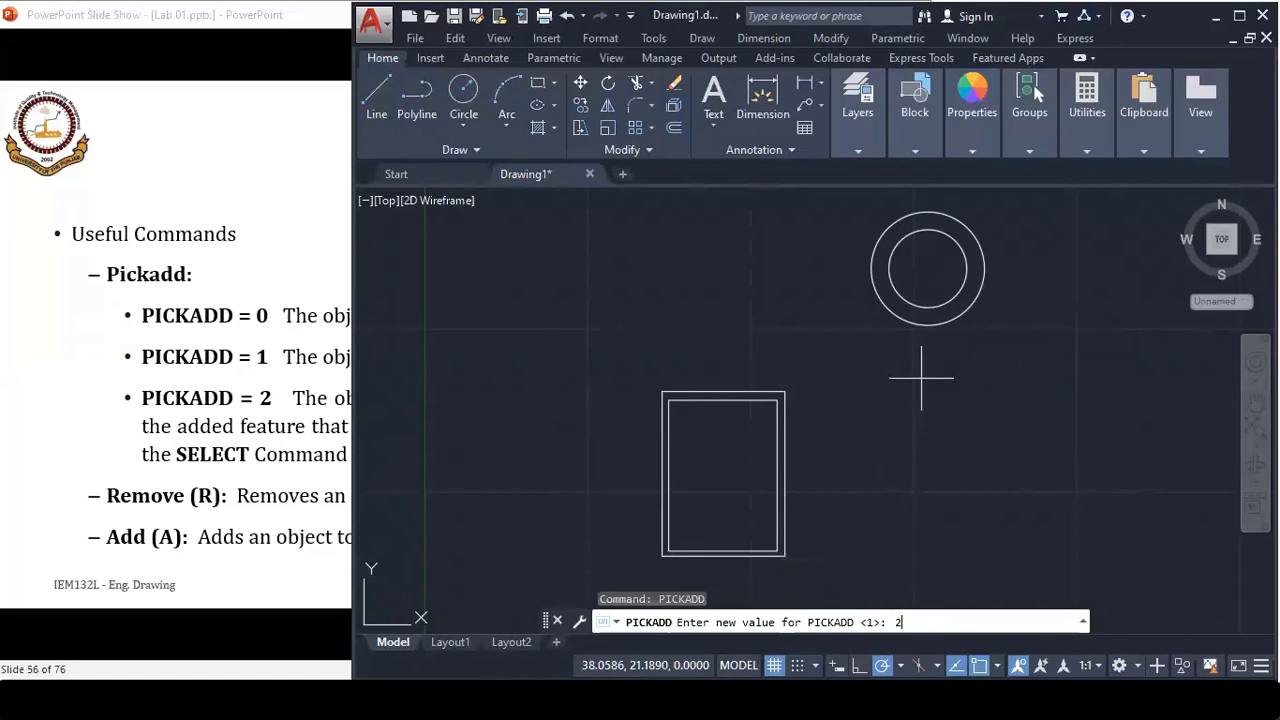
pyautogui.press('Return')
# - With SELECT, lasso both rectangles and pick both circles, keeping them selected
pyautogui.write('select')
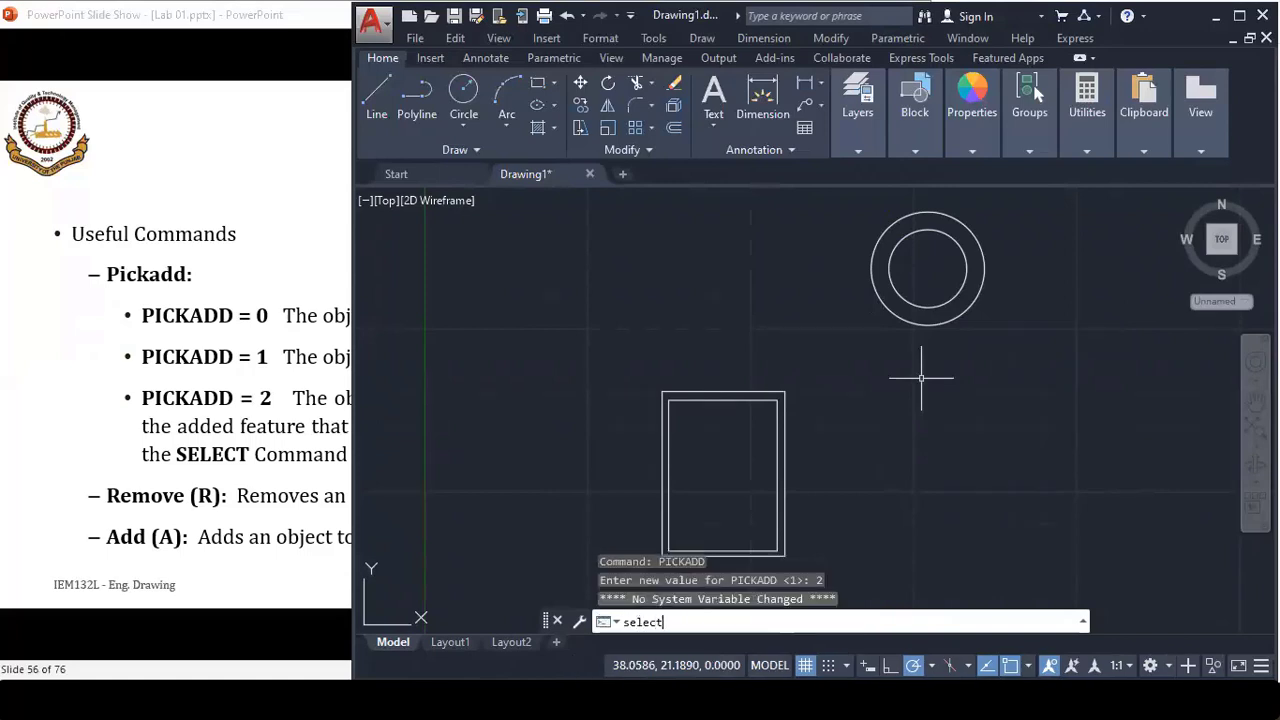
pyautogui.press('Return')
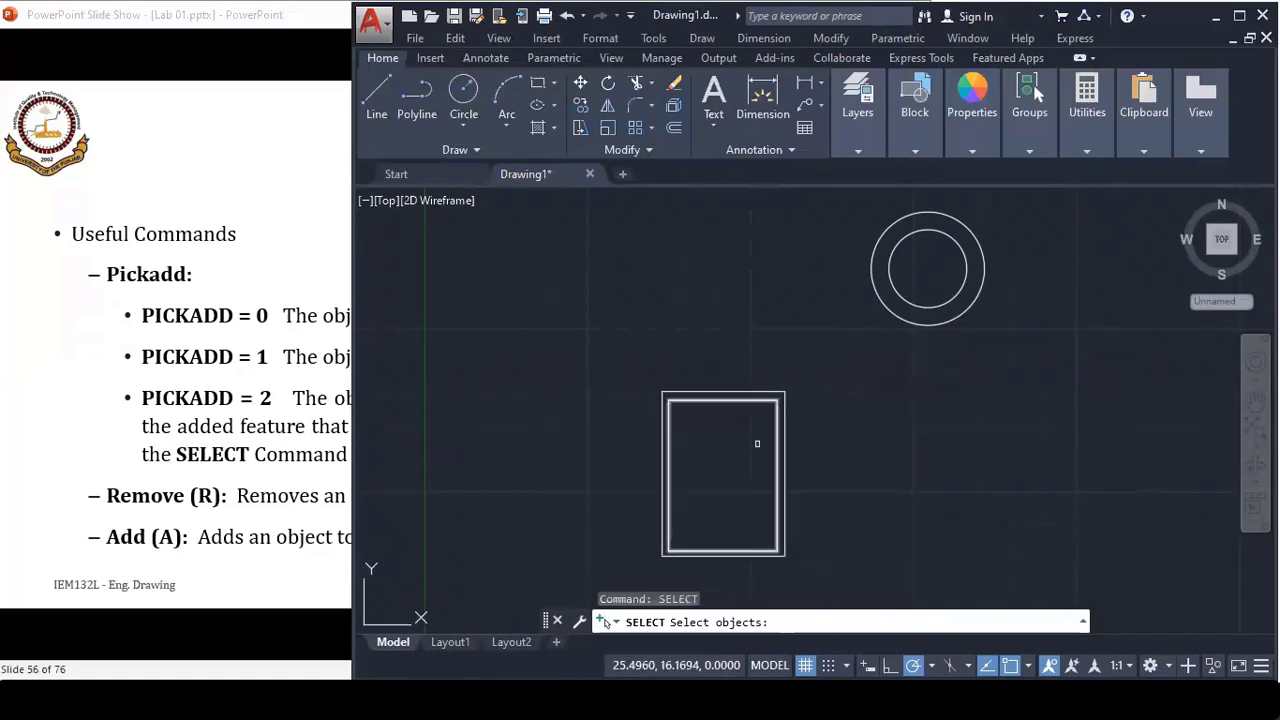
pyautogui.moveTo(820, 449); pyautogui.dragTo(850, 355)
pyautogui.click(887, 381)
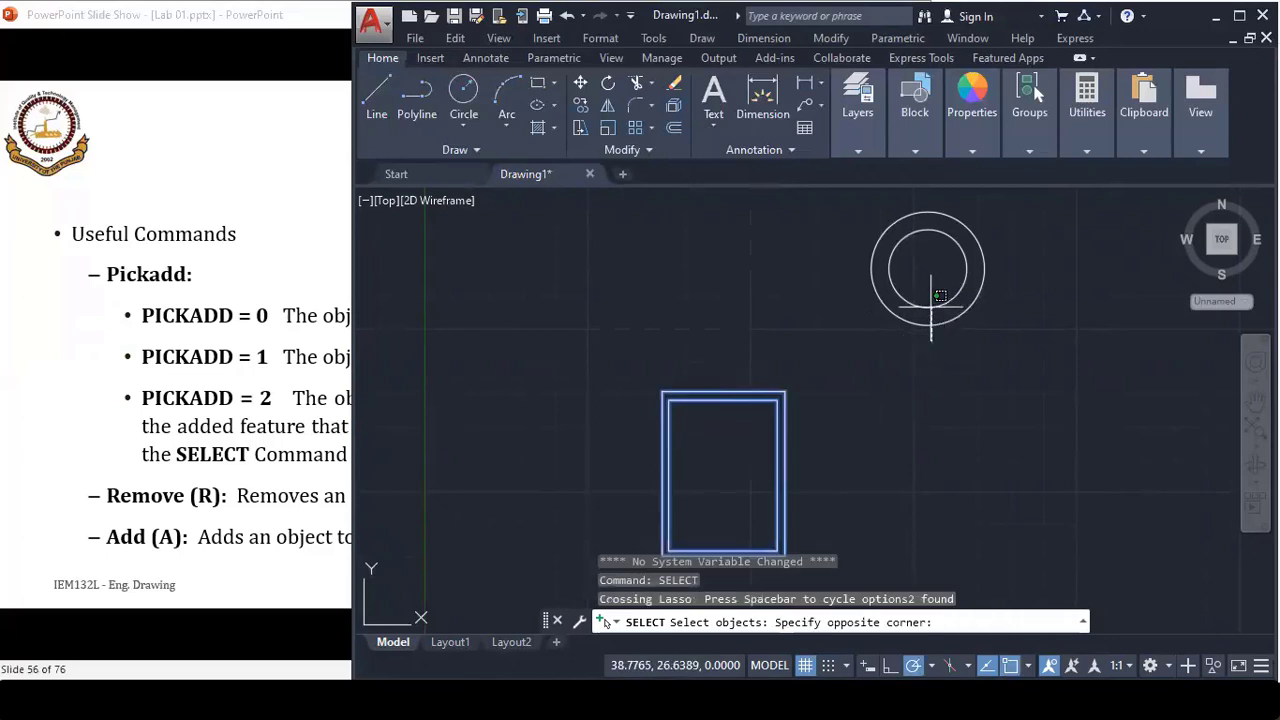
pyautogui.click(976, 313)
pyautogui.click(921, 306)
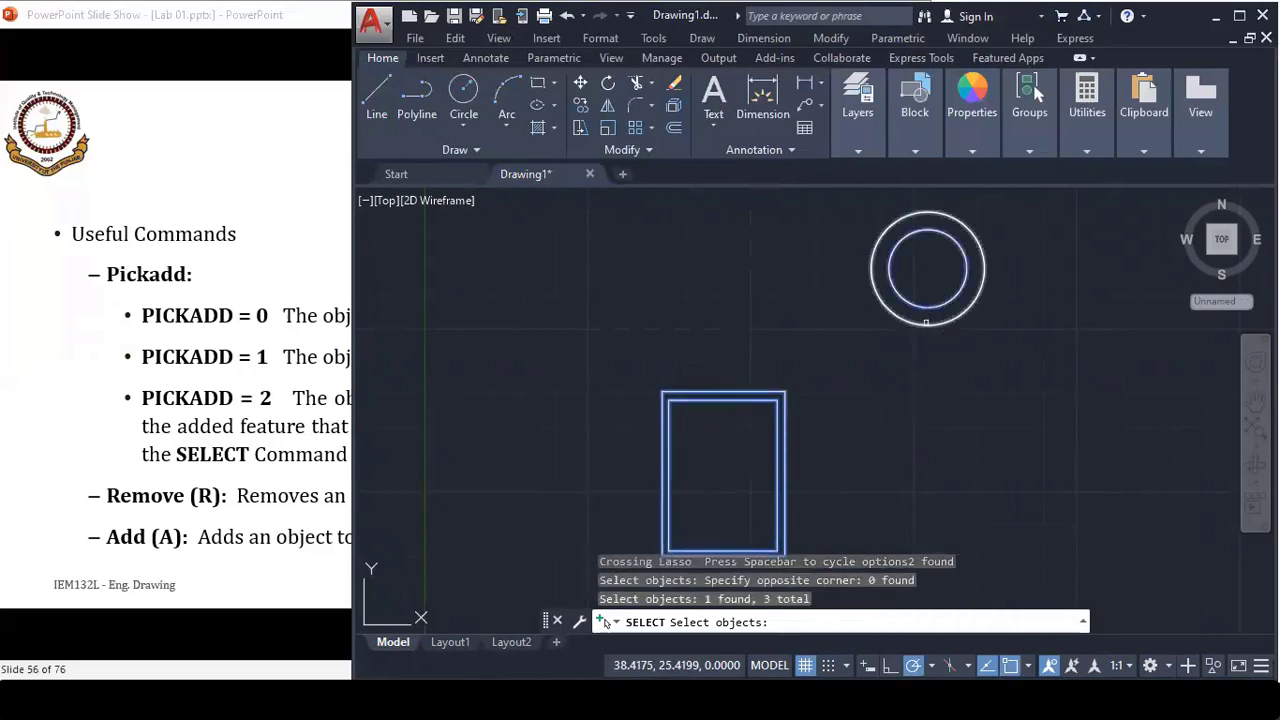
pyautogui.click(926, 325)
pyautogui.press('Return')
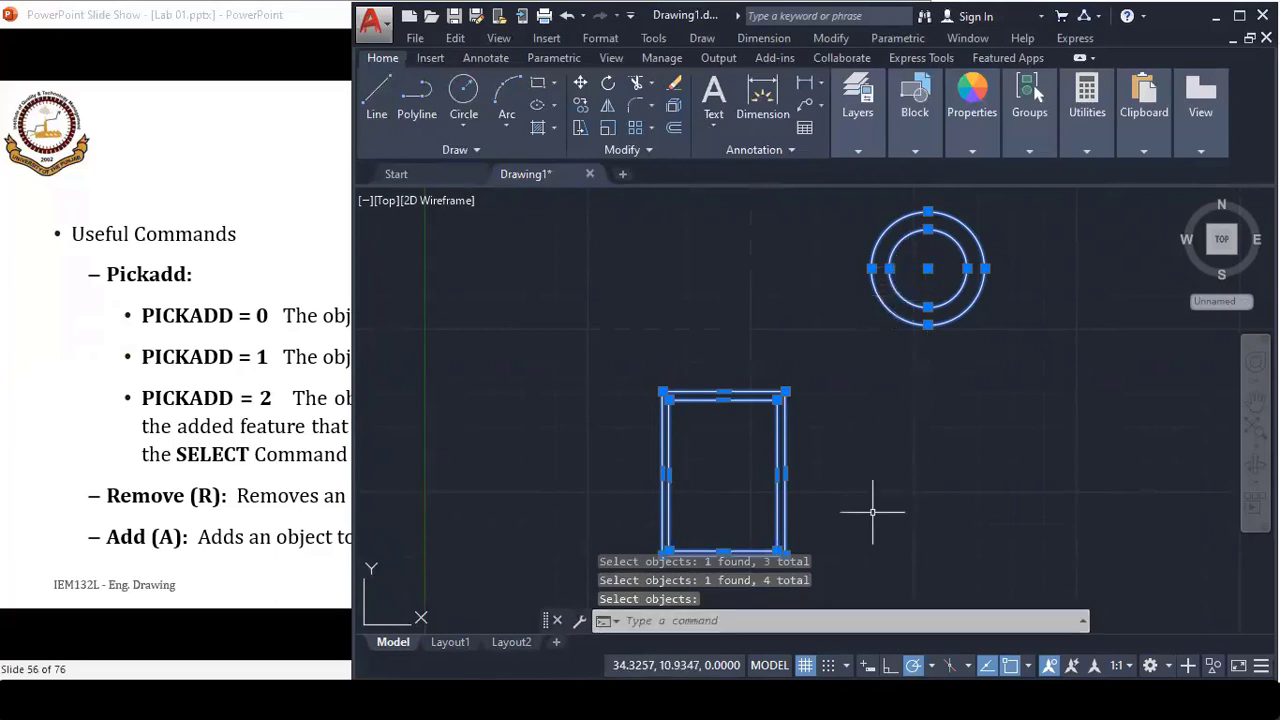
# - Run SELECT again, which reports the 4 objects found
pyautogui.click(849, 616)
pyautogui.write('s')
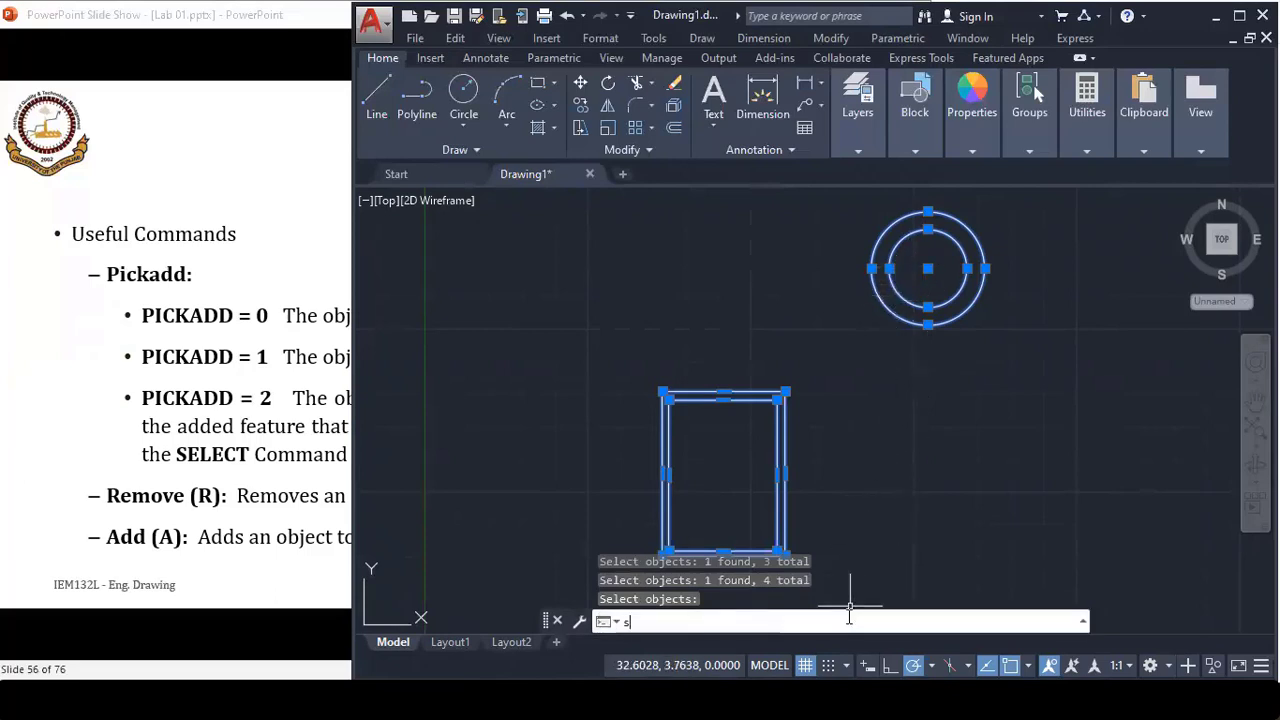
pyautogui.write('elect')
pyautogui.press('Return')
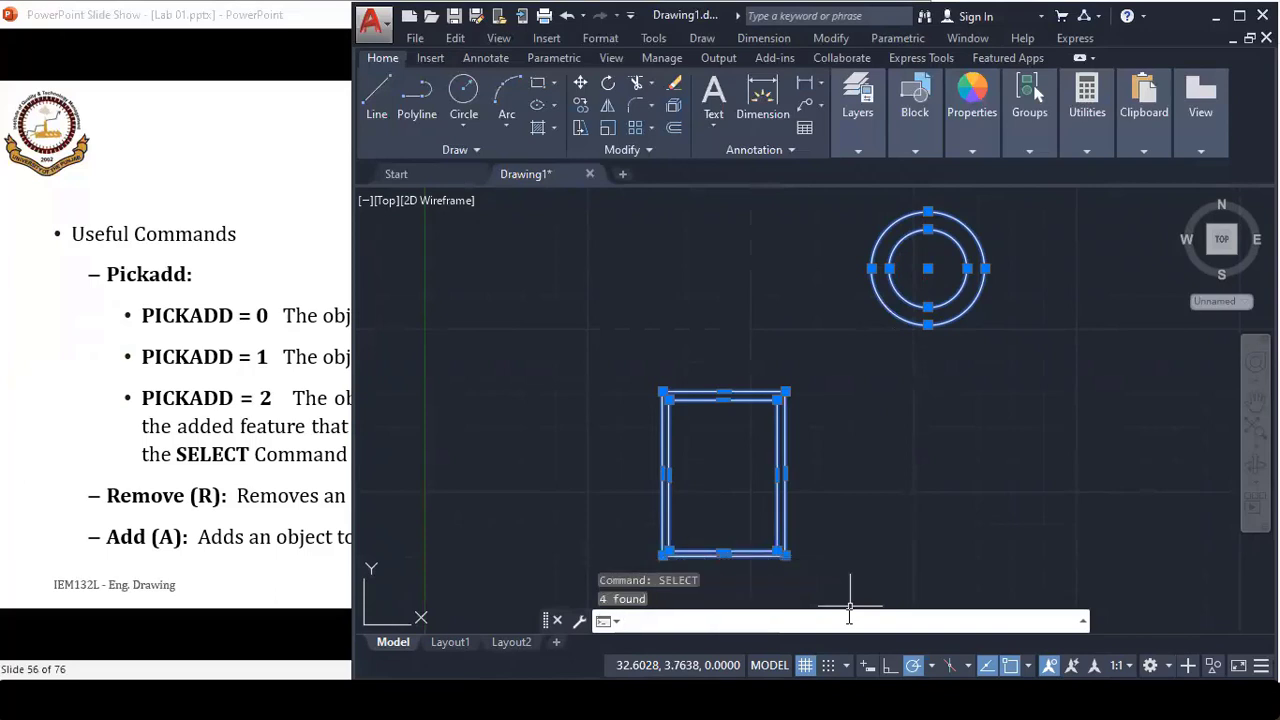
pyautogui.write('se')
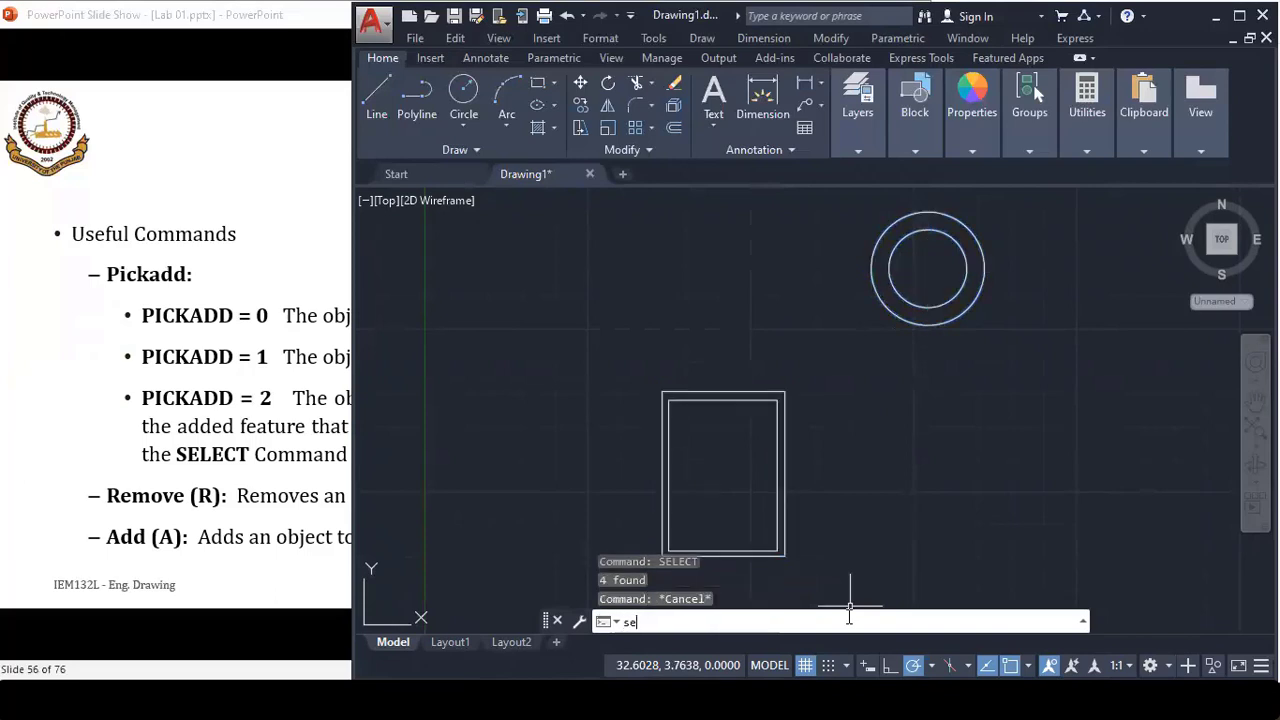
pyautogui.write('elct')
pyautogui.press('Return')
pyautogui.press('Escape')
pyautogui.write('le')
pyautogui.press('Return')
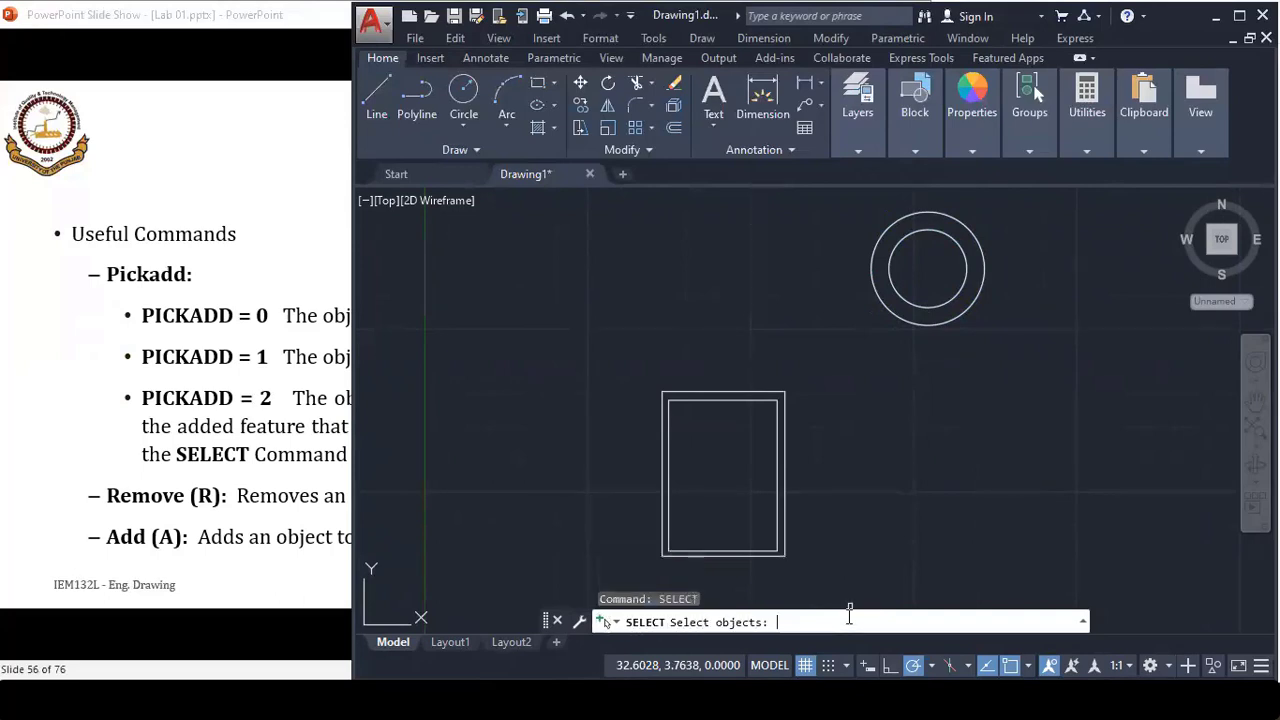
pyautogui.moveTo(818, 438); pyautogui.dragTo(957, 246)
pyautogui.write('R')
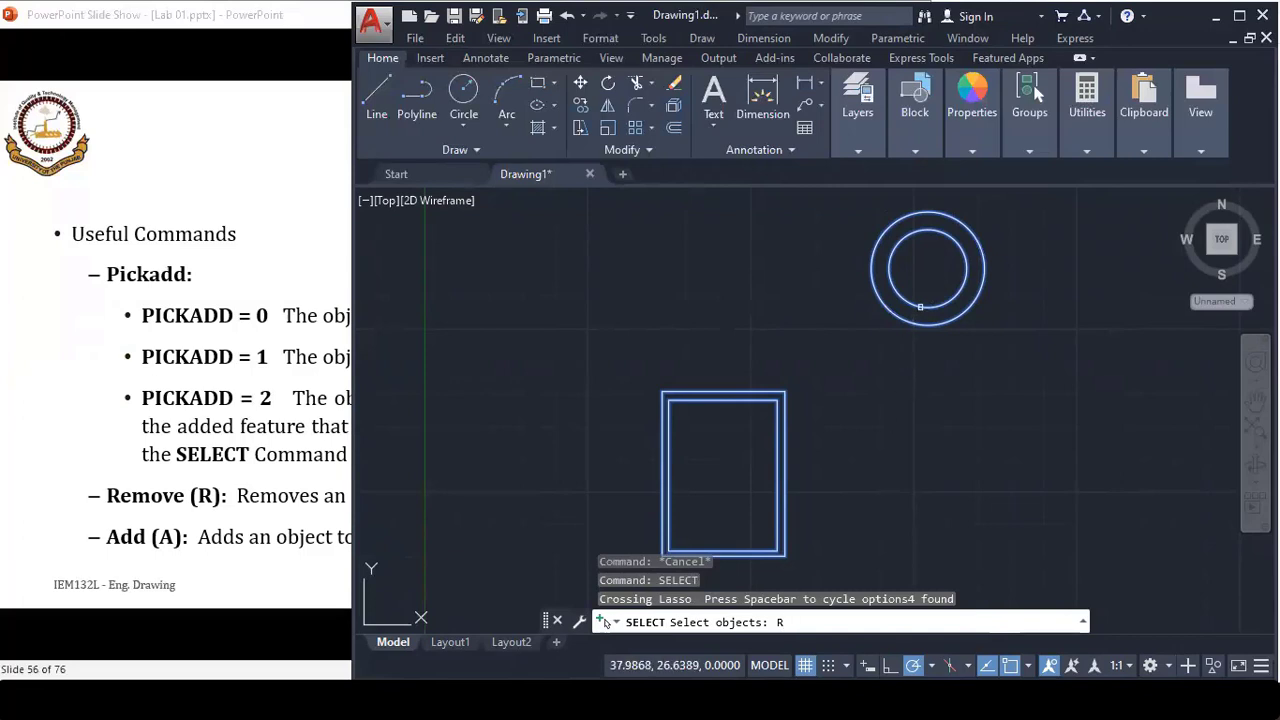
pyautogui.press('Return')
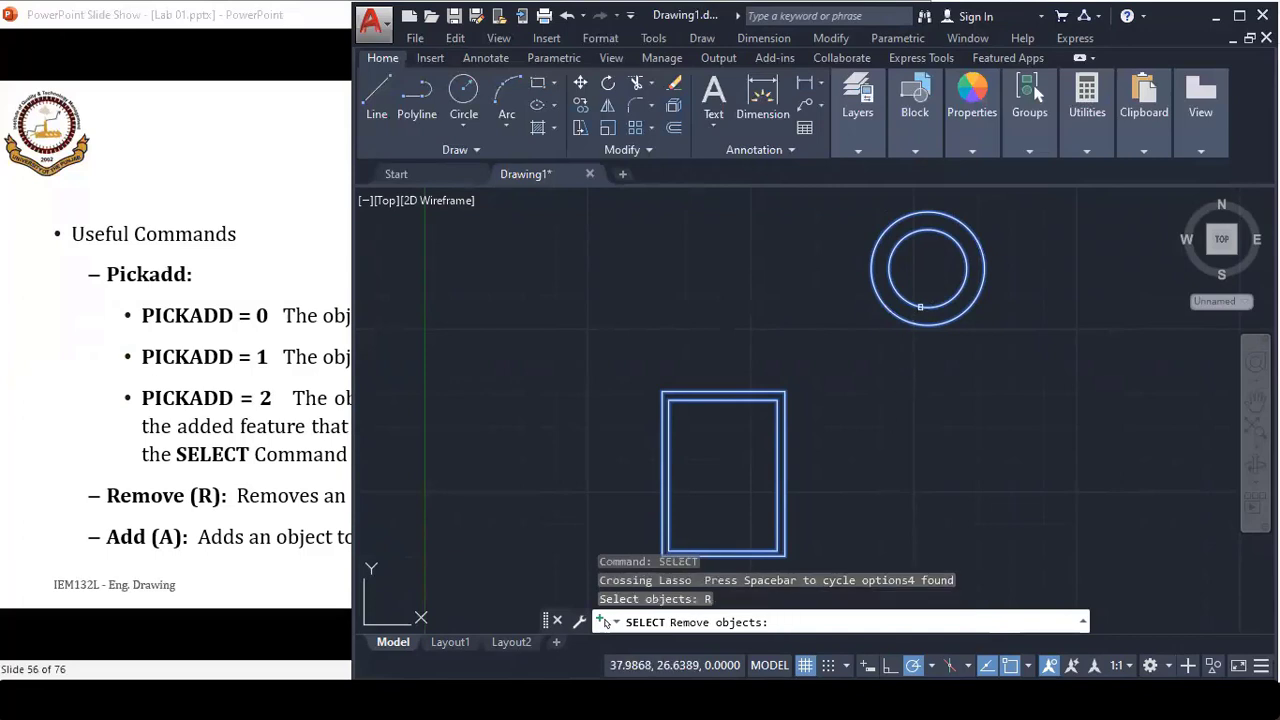
pyautogui.click(929, 308)
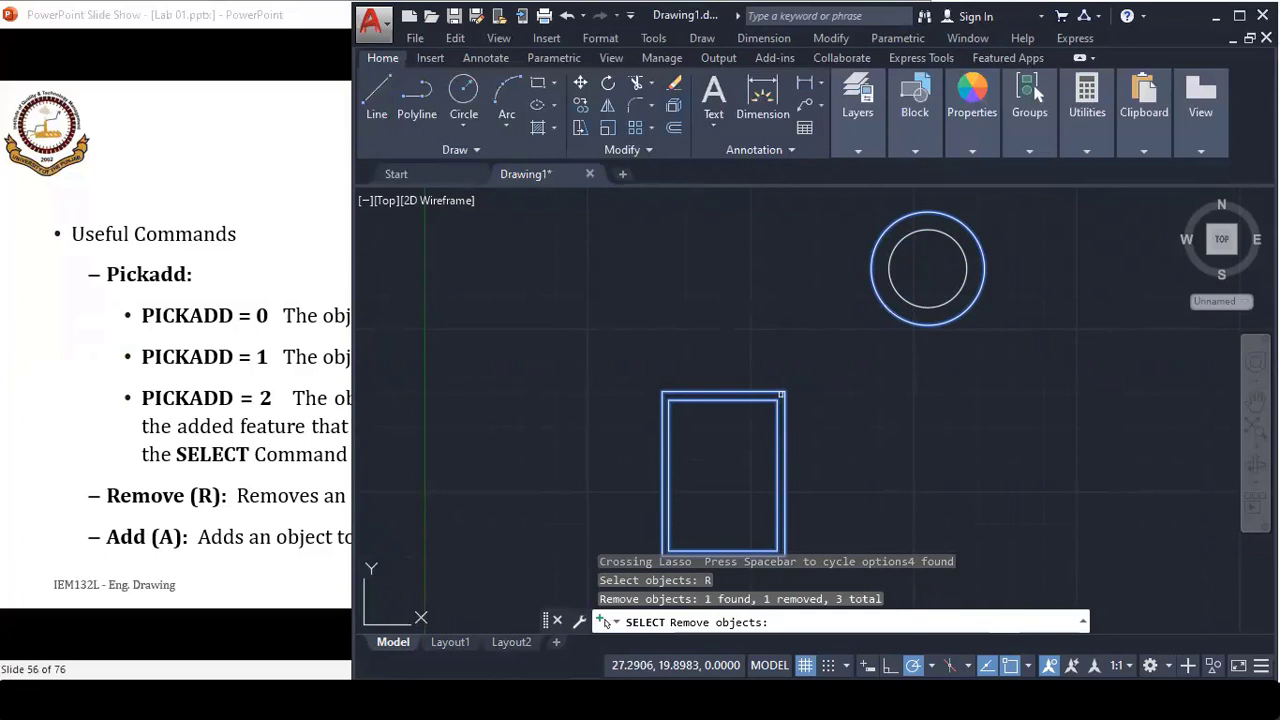
pyautogui.click(775, 400)
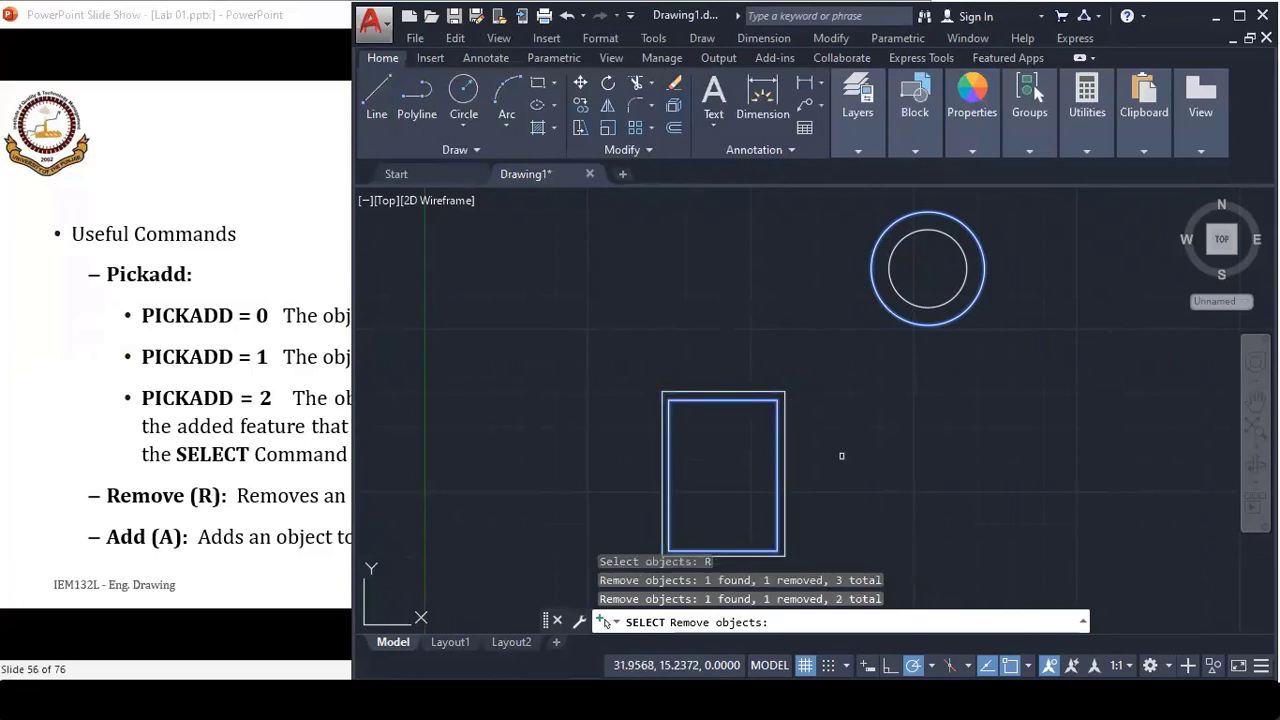
pyautogui.click(279, 33)
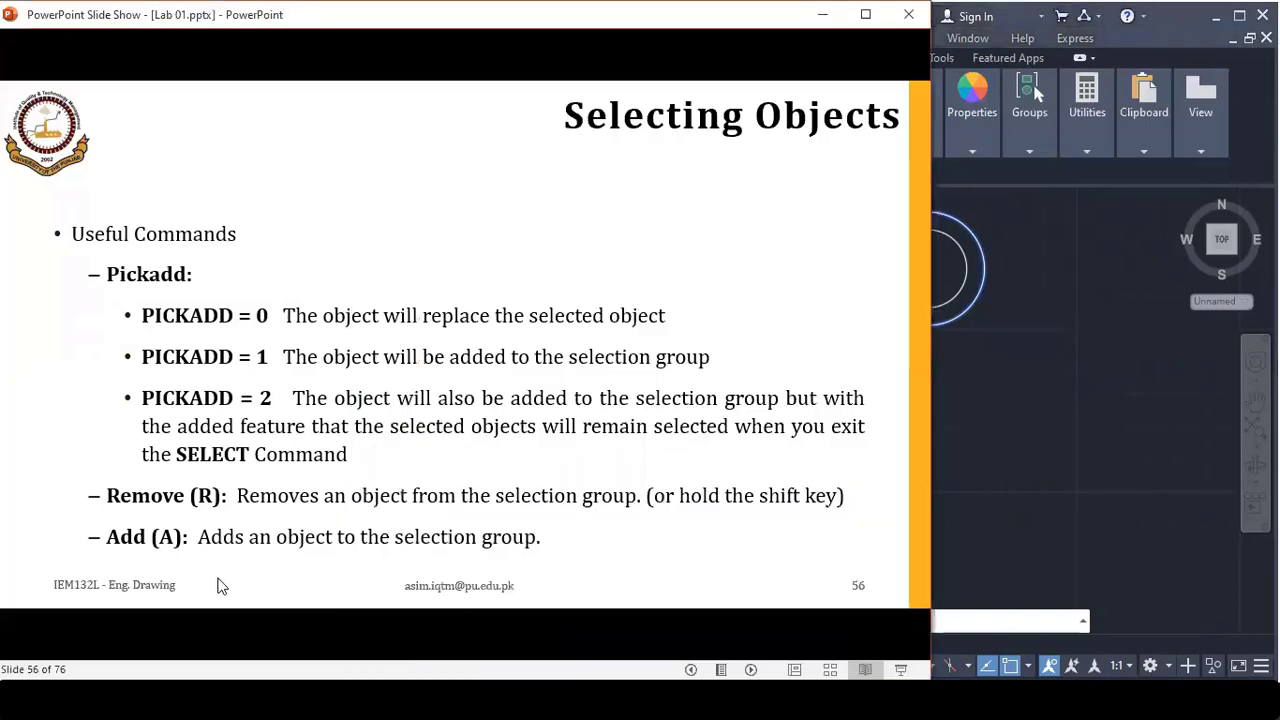
pyautogui.click(1052, 520)
pyautogui.write('a')
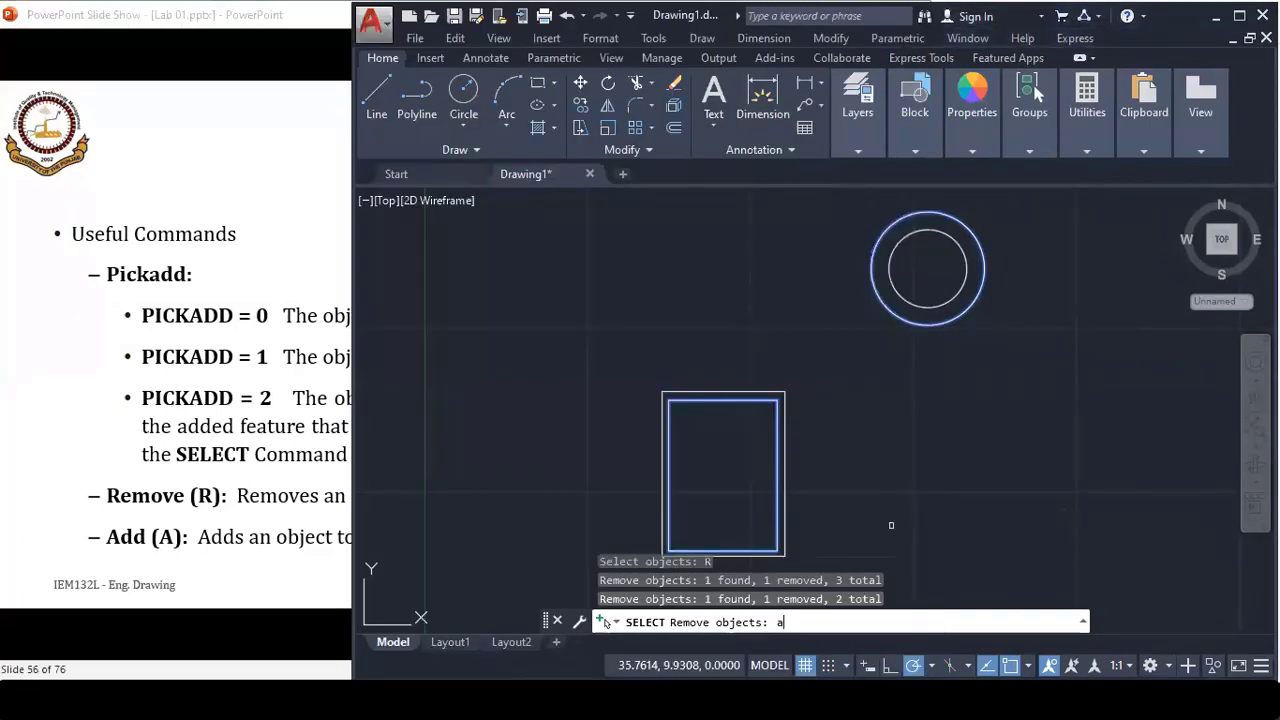
pyautogui.press('Return')
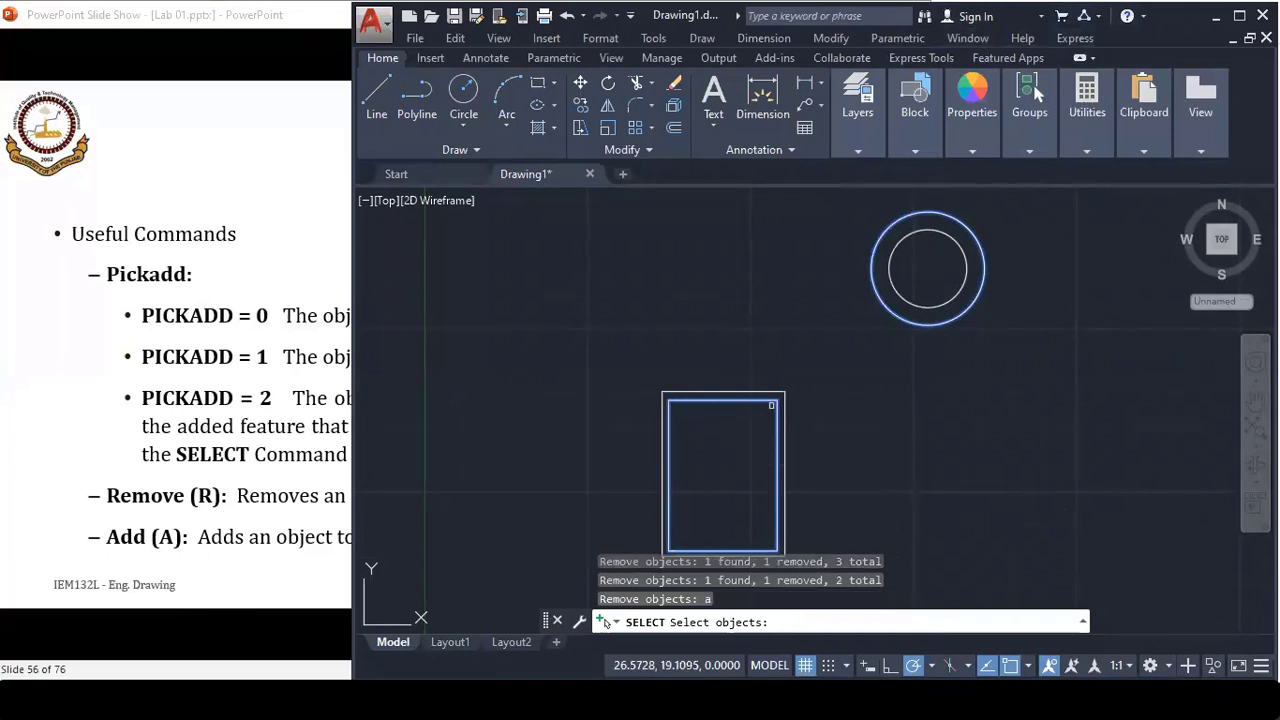
pyautogui.click(785, 460)
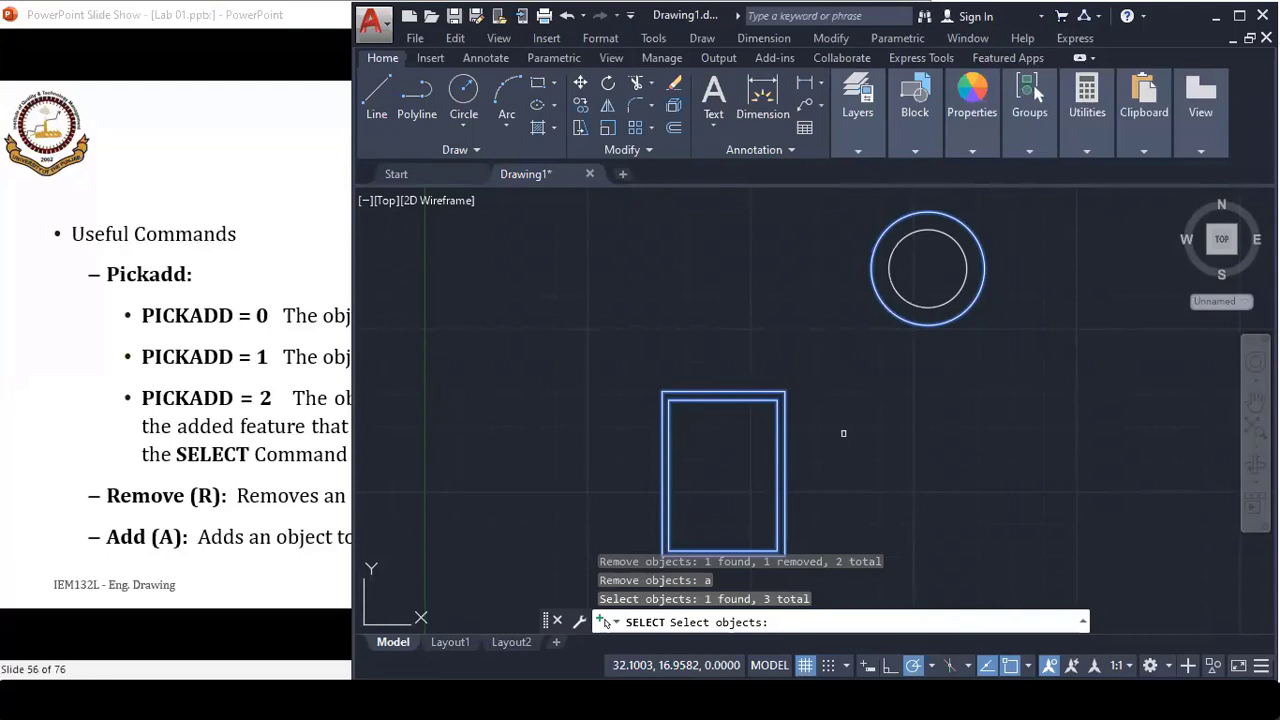
pyautogui.press('Escape')
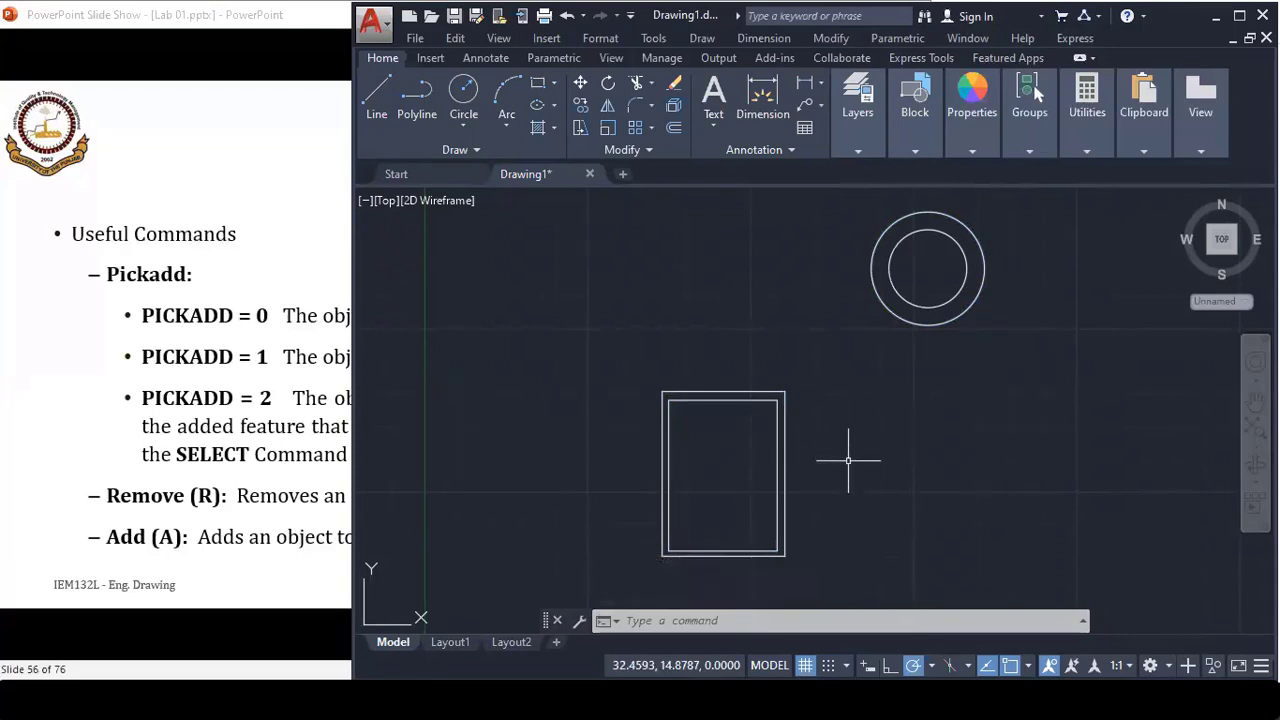
# - Move the slide show back to slide 55 and return to the drawing
pyautogui.click(311, 37)
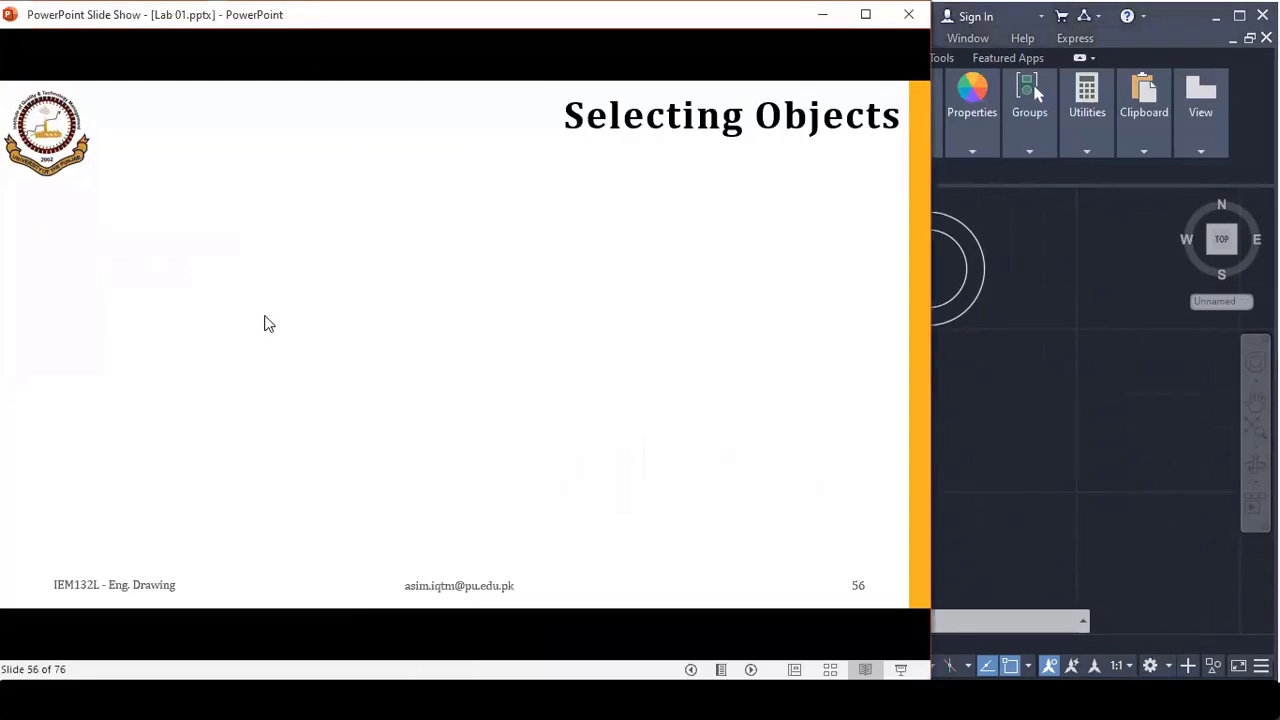
pyautogui.press('Left')
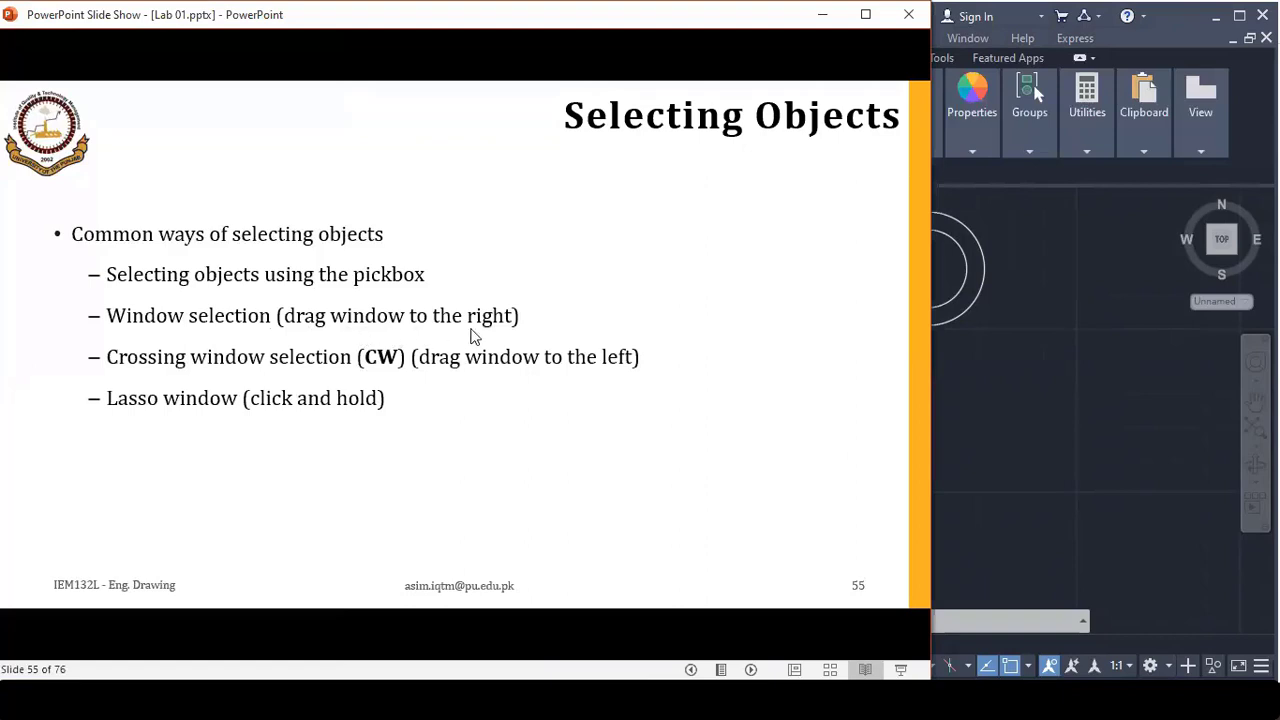
pyautogui.click(980, 422)
# - Demonstrate window and crossing lassos on the circles and rectangles, then clear the selection
pyautogui.moveTo(912, 495)
pyautogui.mouseDown()
pyautogui.moveTo(815, 498)
pyautogui.moveTo(843, 286)
pyautogui.mouseUp()
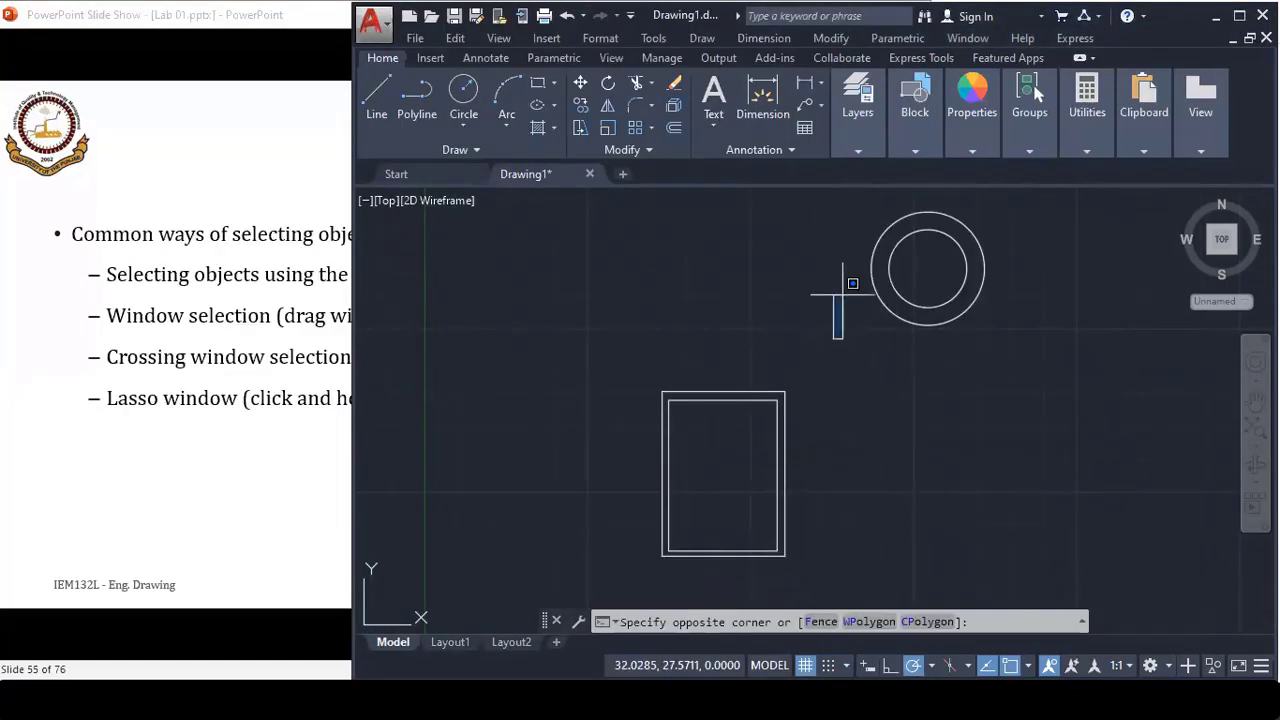
pyautogui.moveTo(836, 337)
pyautogui.mouseDown()
pyautogui.moveTo(978, 190)
pyautogui.moveTo(1037, 280)
pyautogui.moveTo(1006, 360)
pyautogui.moveTo(971, 374)
pyautogui.moveTo(876, 390)
pyautogui.moveTo(843, 354)
pyautogui.mouseUp()
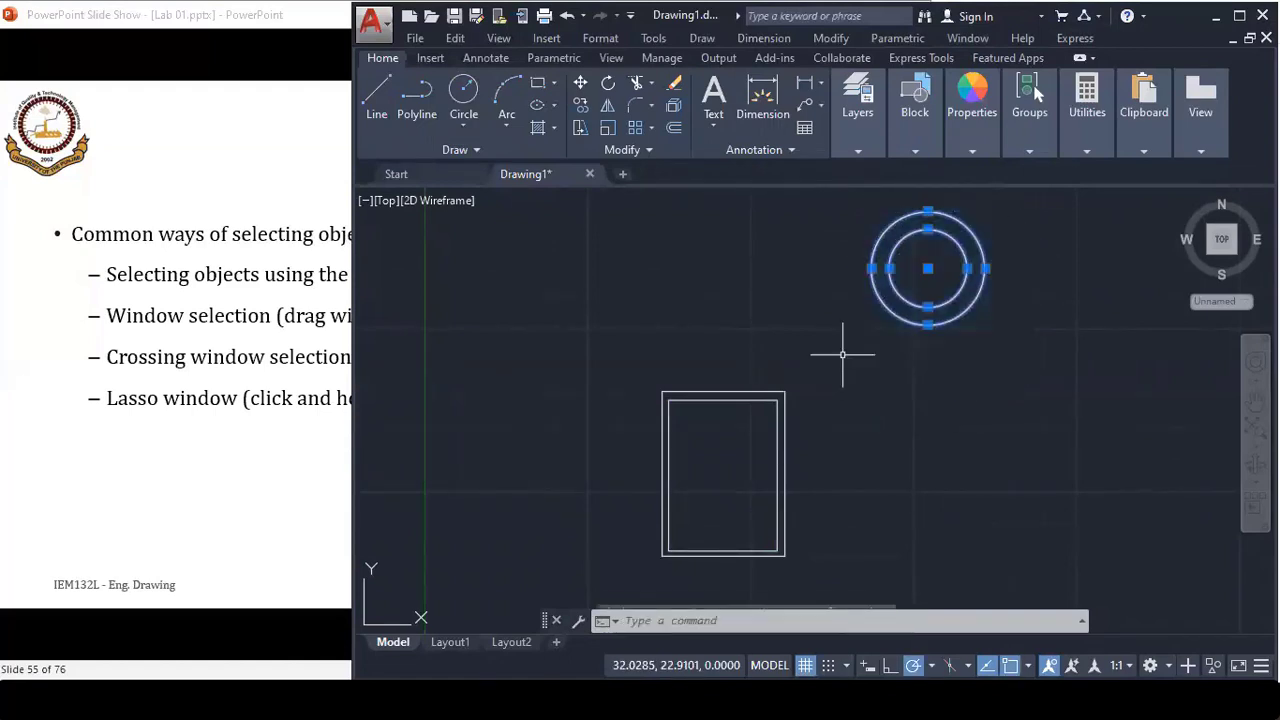
pyautogui.moveTo(846, 558)
pyautogui.mouseDown()
pyautogui.moveTo(597, 421)
pyautogui.moveTo(634, 363)
pyautogui.moveTo(757, 349)
pyautogui.moveTo(829, 363)
pyautogui.moveTo(853, 402)
pyautogui.mouseUp()
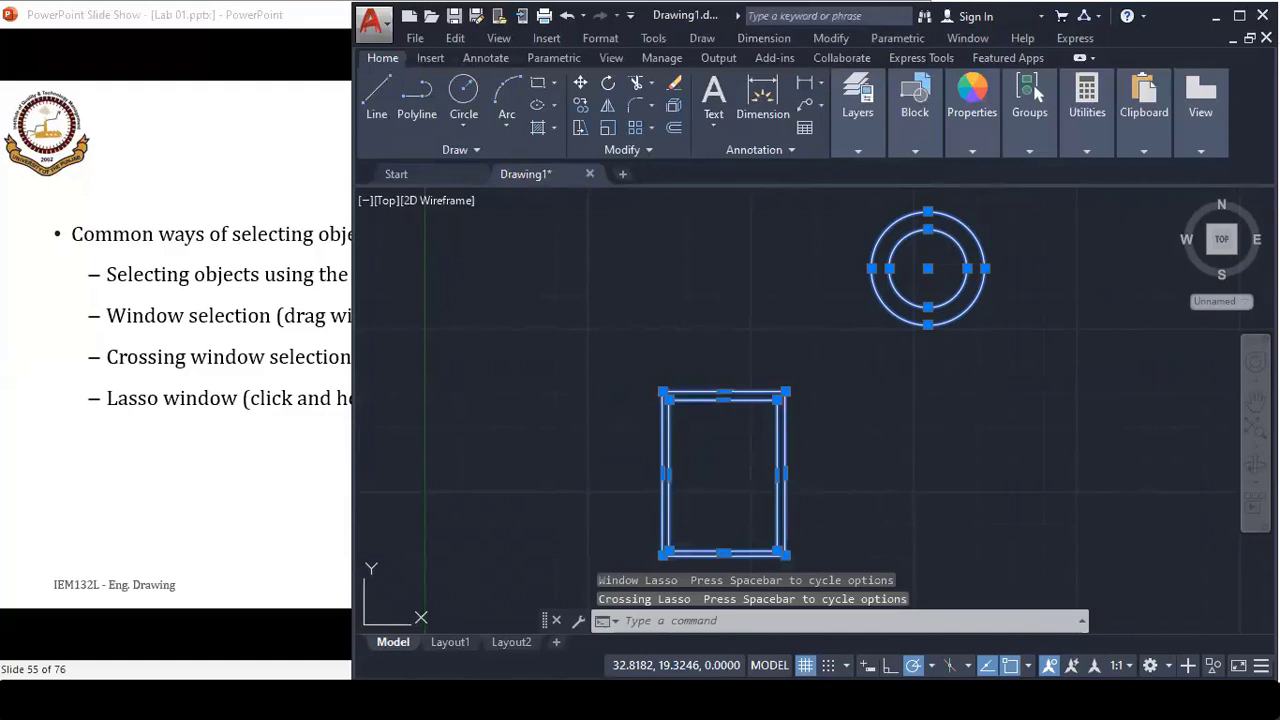
pyautogui.press('Escape')
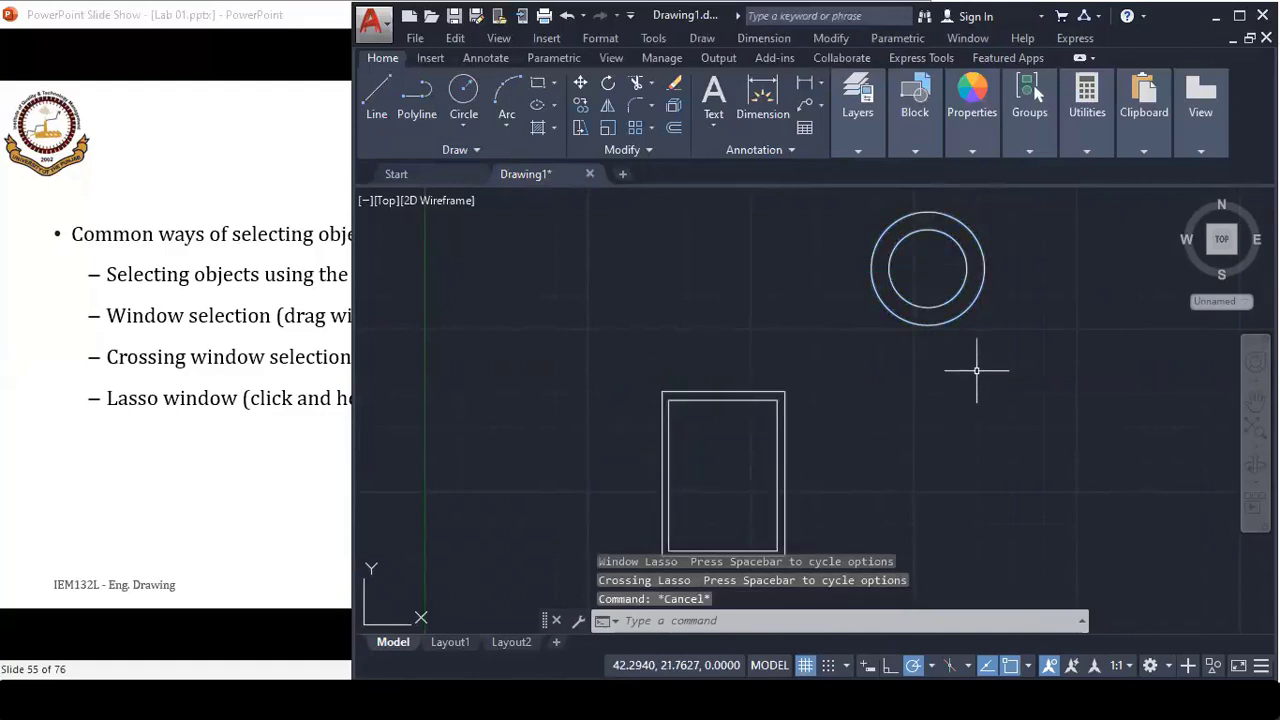
pyautogui.moveTo(980, 366); pyautogui.dragTo(886, 486, button='middle')
pyautogui.scroll(2, 911, 460)
pyautogui.moveTo(911, 460); pyautogui.dragTo(908, 443)
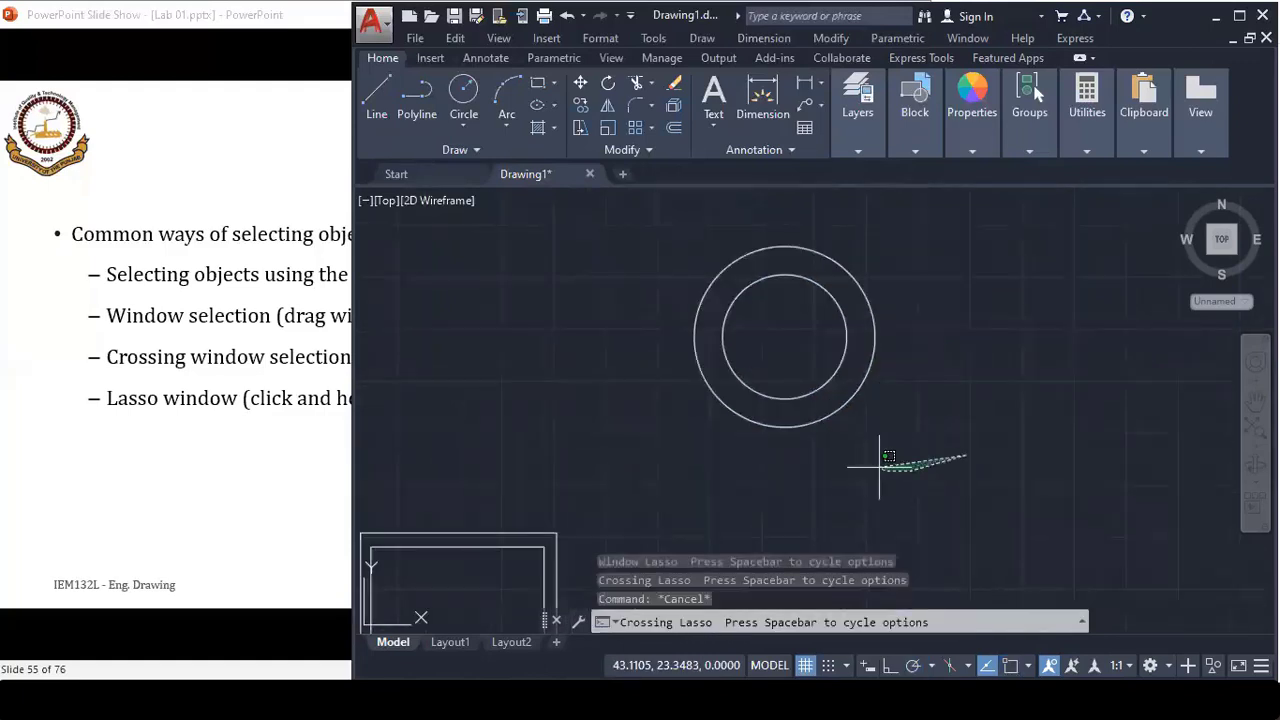
pyautogui.press('Escape')
pyautogui.moveTo(652, 463)
pyautogui.mouseDown()
pyautogui.moveTo(775, 308)
pyautogui.moveTo(826, 289)
pyautogui.moveTo(897, 334)
pyautogui.moveTo(897, 443)
pyautogui.moveTo(880, 492)
pyautogui.mouseUp()
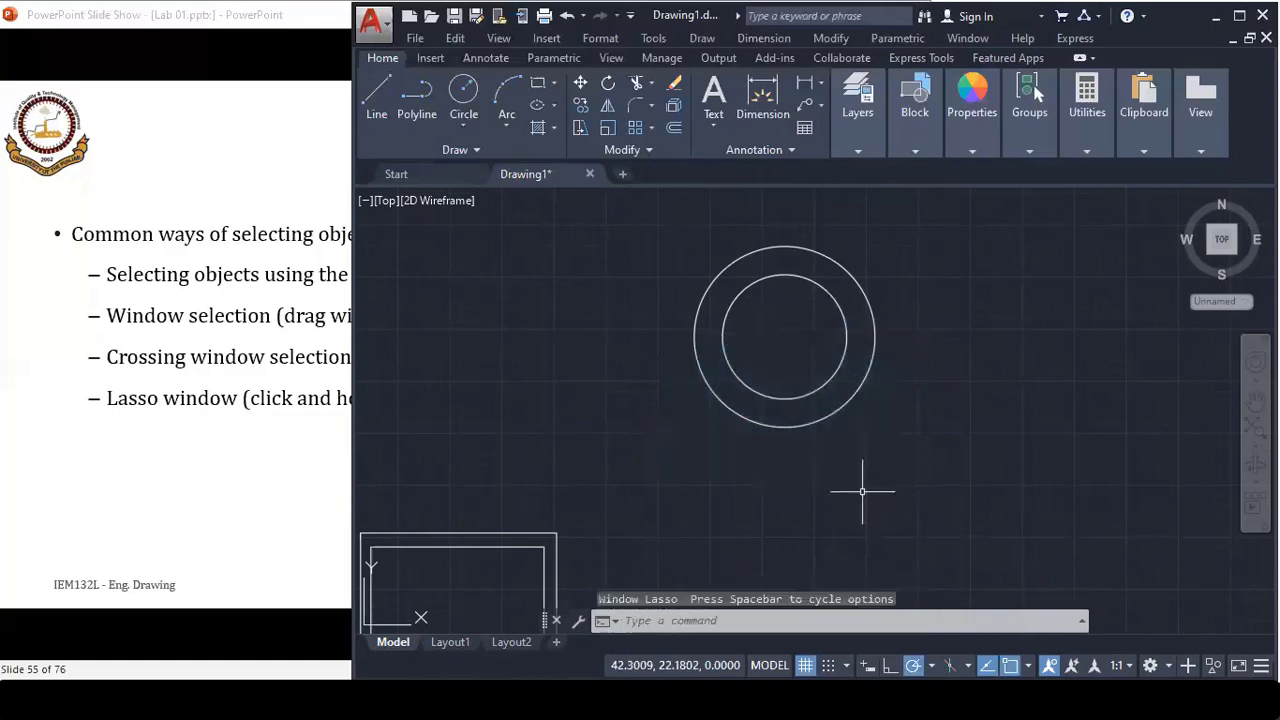
pyautogui.moveTo(570, 355)
pyautogui.mouseDown()
pyautogui.moveTo(663, 263)
pyautogui.moveTo(854, 209)
pyautogui.moveTo(954, 329)
pyautogui.moveTo(935, 432)
pyautogui.moveTo(871, 491)
pyautogui.mouseUp()
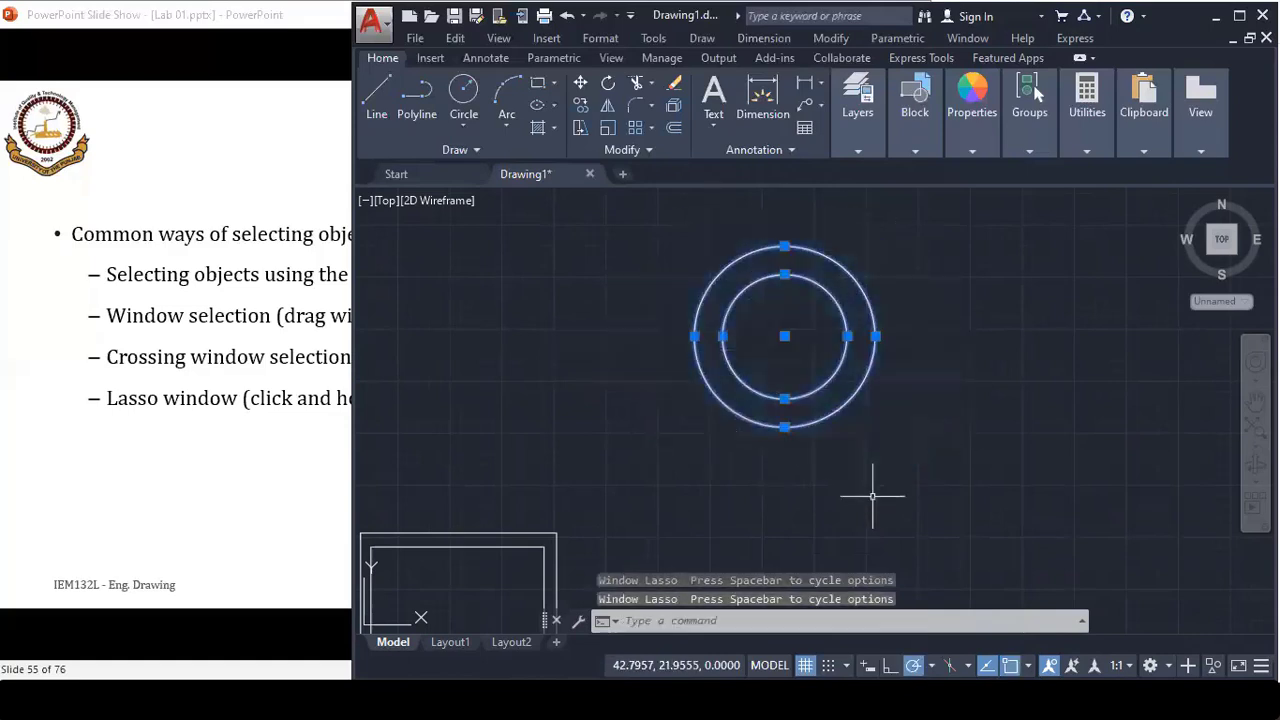
pyautogui.press('Escape')
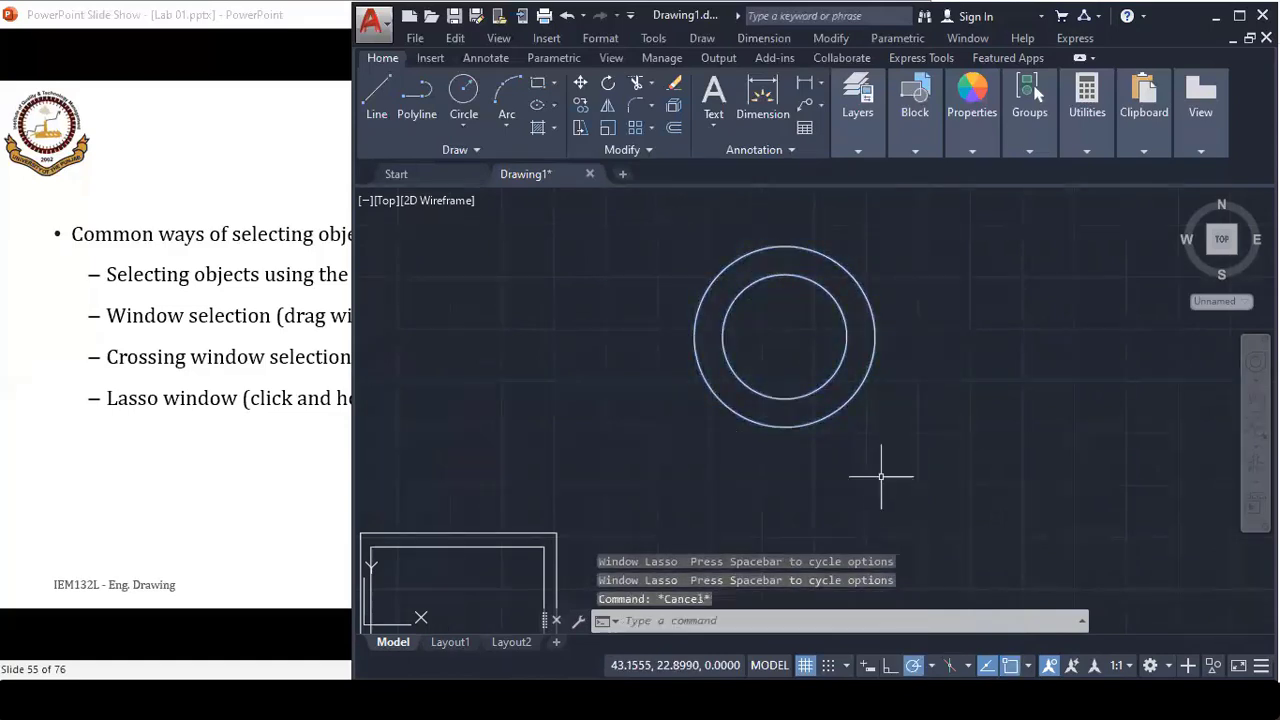
pyautogui.scroll(-2, 808, 491)
pyautogui.click(831, 423)
pyautogui.moveTo(831, 423); pyautogui.dragTo(930, 350, button='middle')
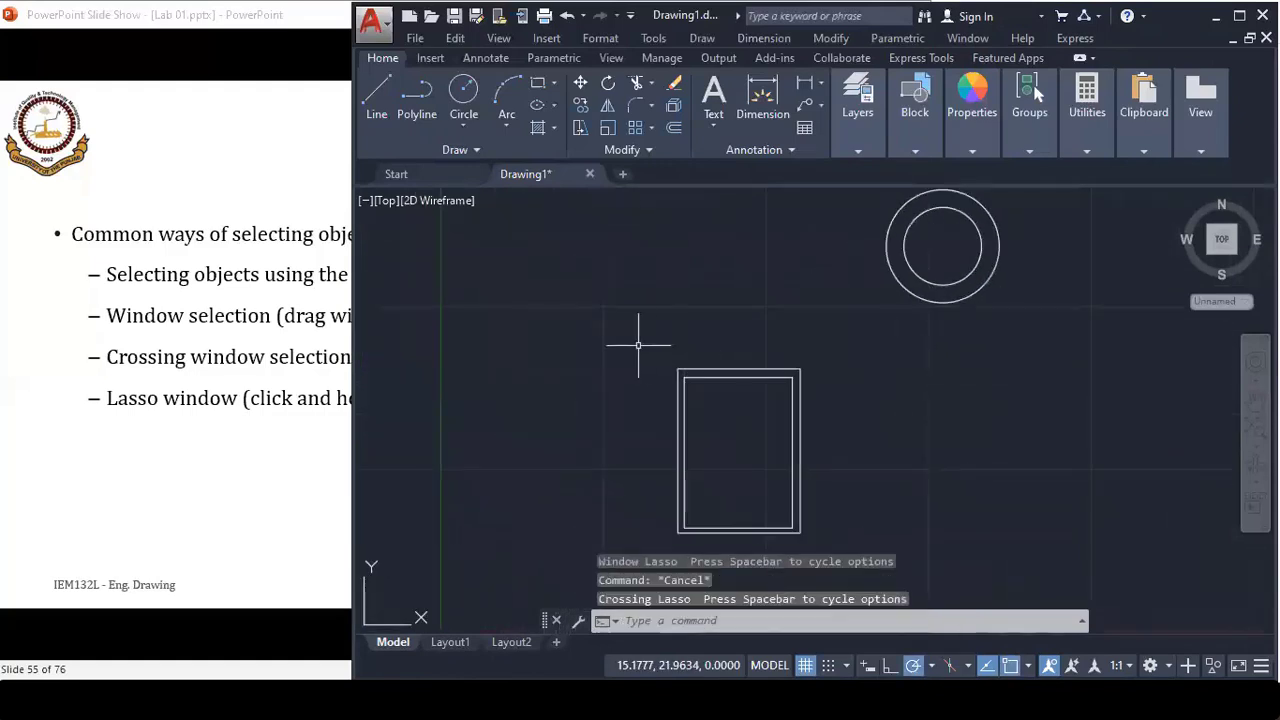
pyautogui.press('Escape')
pyautogui.moveTo(591, 277)
pyautogui.mouseDown()
pyautogui.moveTo(929, 486)
pyautogui.moveTo(848, 538)
pyautogui.moveTo(663, 543)
pyautogui.mouseUp()
pyautogui.press('Escape')
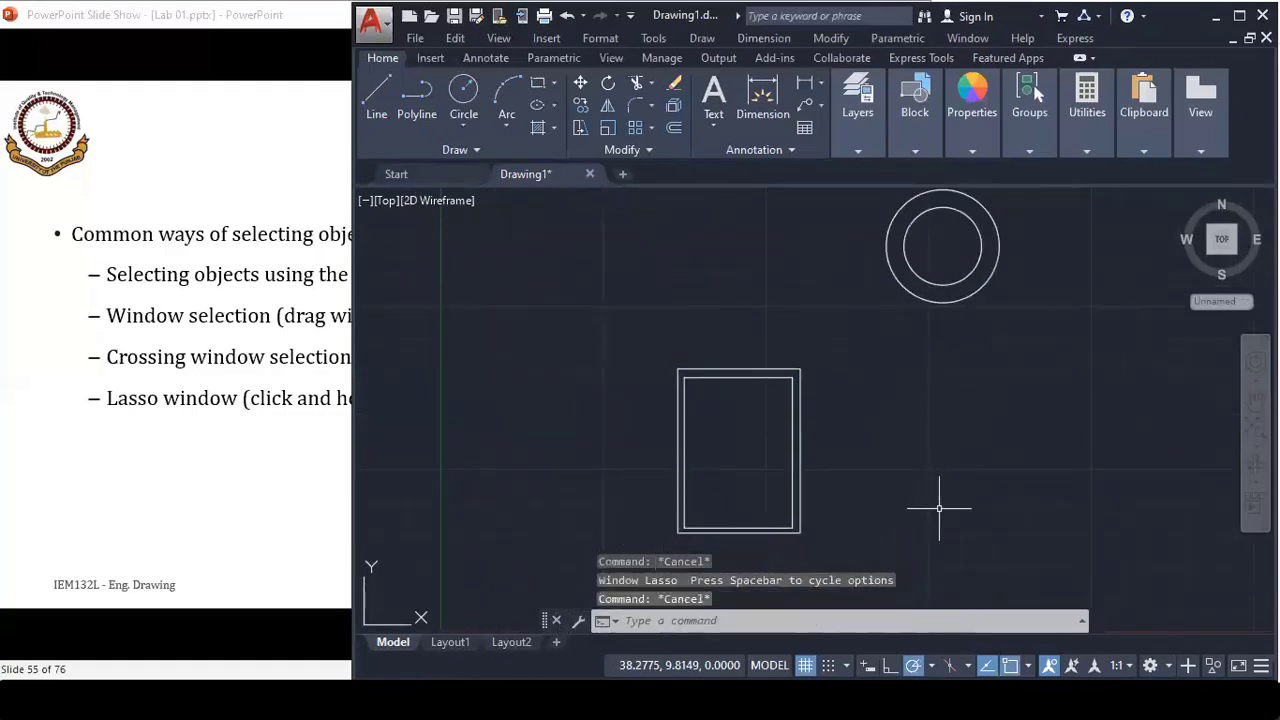
pyautogui.moveTo(920, 531)
pyautogui.mouseDown()
pyautogui.moveTo(676, 516)
pyautogui.moveTo(609, 449)
pyautogui.moveTo(629, 366)
pyautogui.moveTo(697, 309)
pyautogui.moveTo(809, 300)
pyautogui.moveTo(843, 325)
pyautogui.mouseUp()
pyautogui.press('Escape')
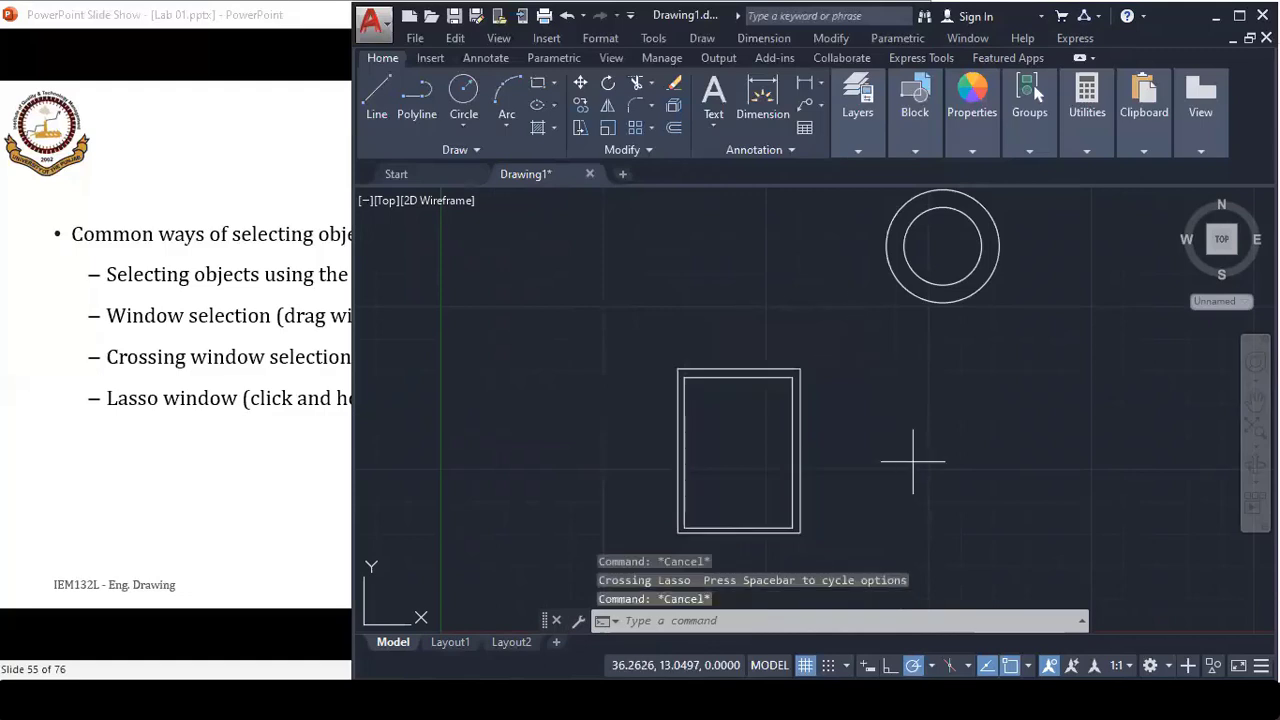
pyautogui.moveTo(913, 461)
pyautogui.mouseDown()
pyautogui.moveTo(749, 443)
pyautogui.moveTo(776, 419)
pyautogui.mouseUp()
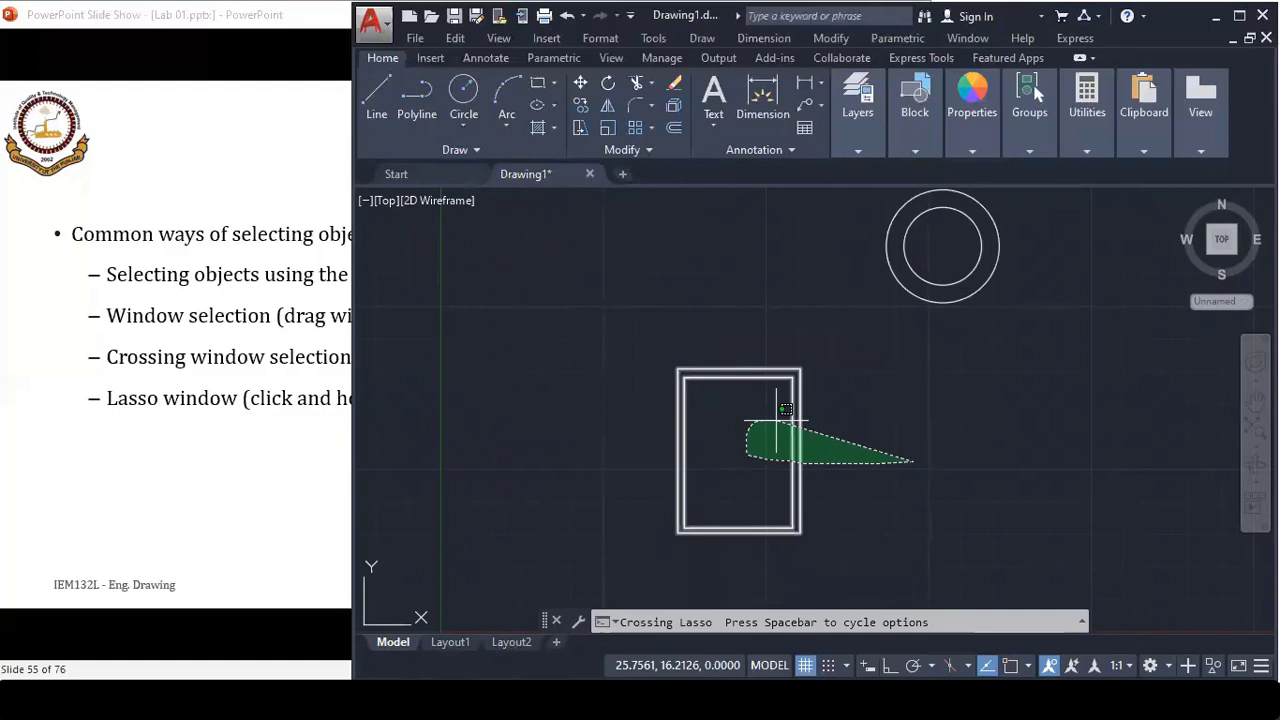
pyautogui.moveTo(776, 419); pyautogui.dragTo(776, 420)
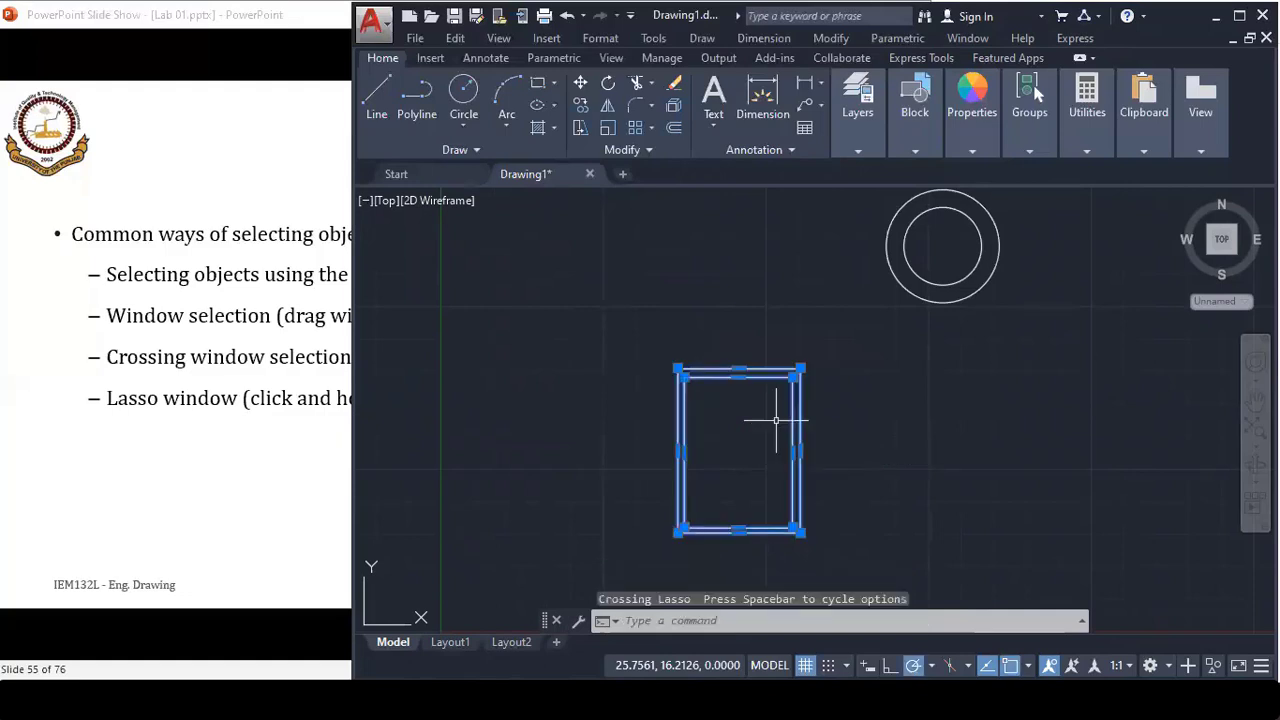
pyautogui.press('Escape')
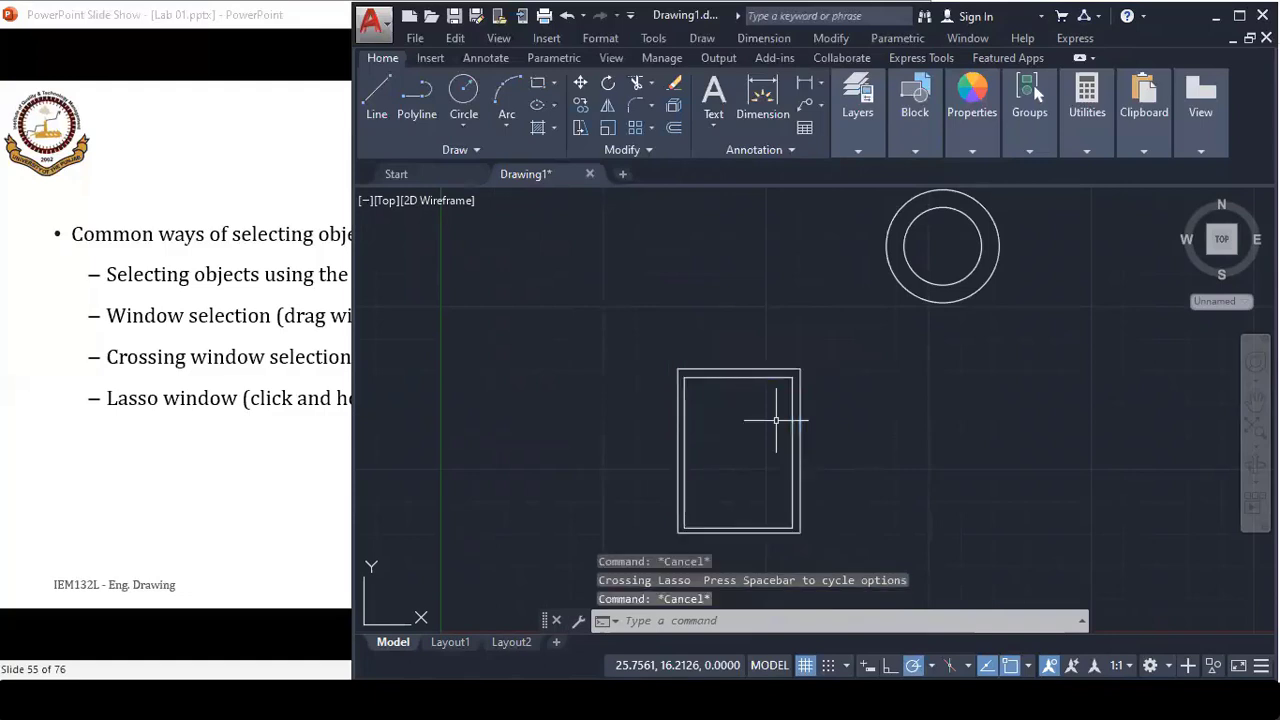
pyautogui.click(272, 16)
pyautogui.click(1065, 489)
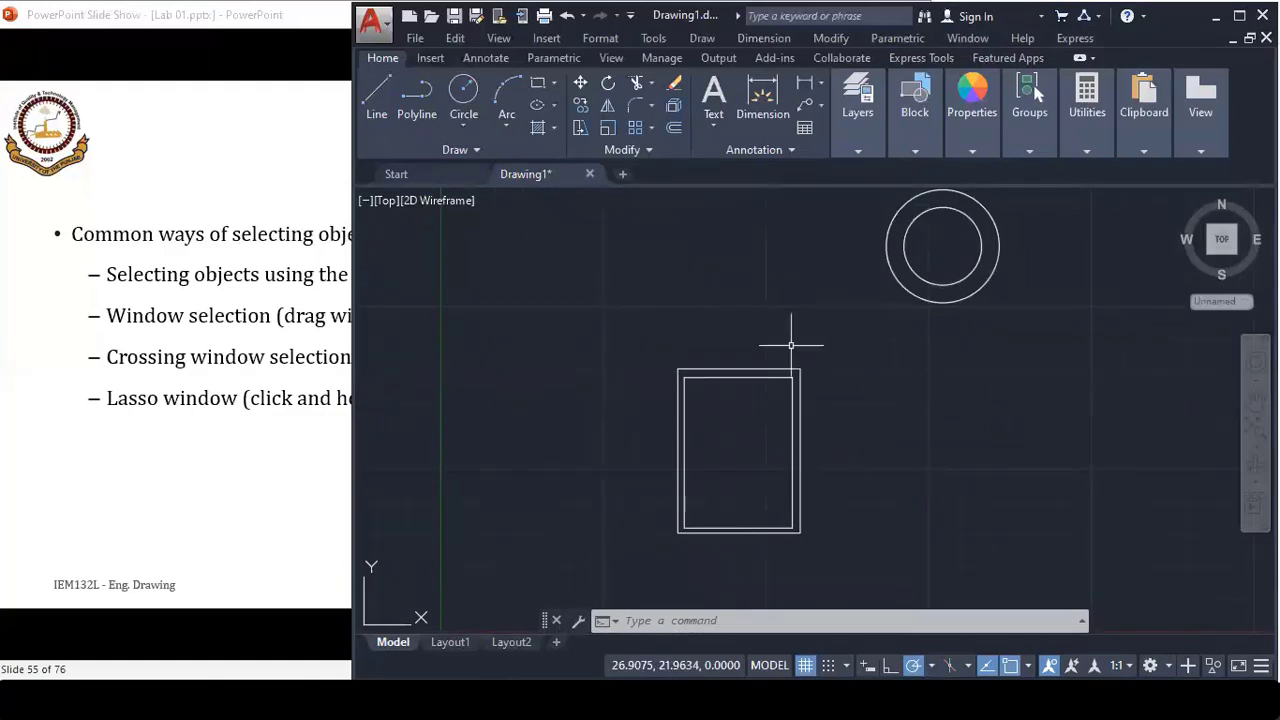
# - Crossing-lasso the rectangle via SE, cancel it, then advance the slide show to slide 56
pyautogui.write('seelct')
pyautogui.press('Return')
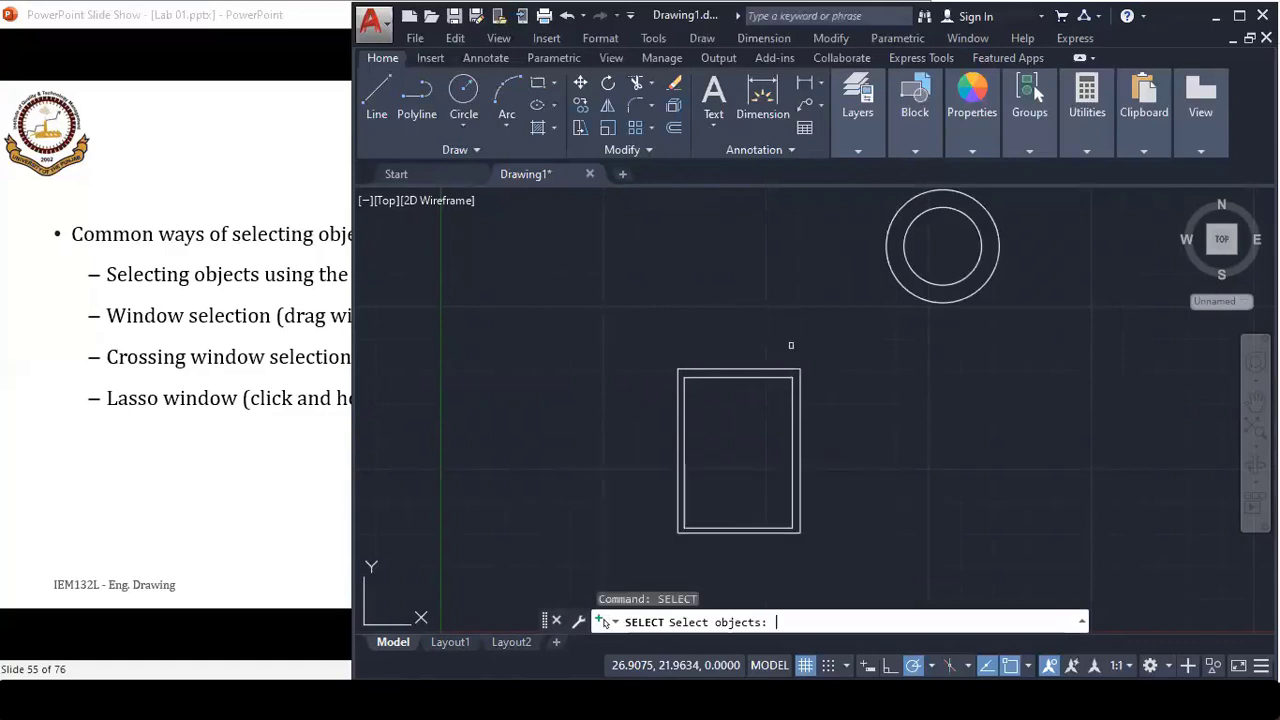
pyautogui.moveTo(822, 474)
pyautogui.mouseDown()
pyautogui.moveTo(625, 430)
pyautogui.moveTo(689, 309)
pyautogui.moveTo(797, 294)
pyautogui.moveTo(891, 369)
pyautogui.moveTo(903, 508)
pyautogui.moveTo(780, 598)
pyautogui.moveTo(784, 586)
pyautogui.mouseUp()
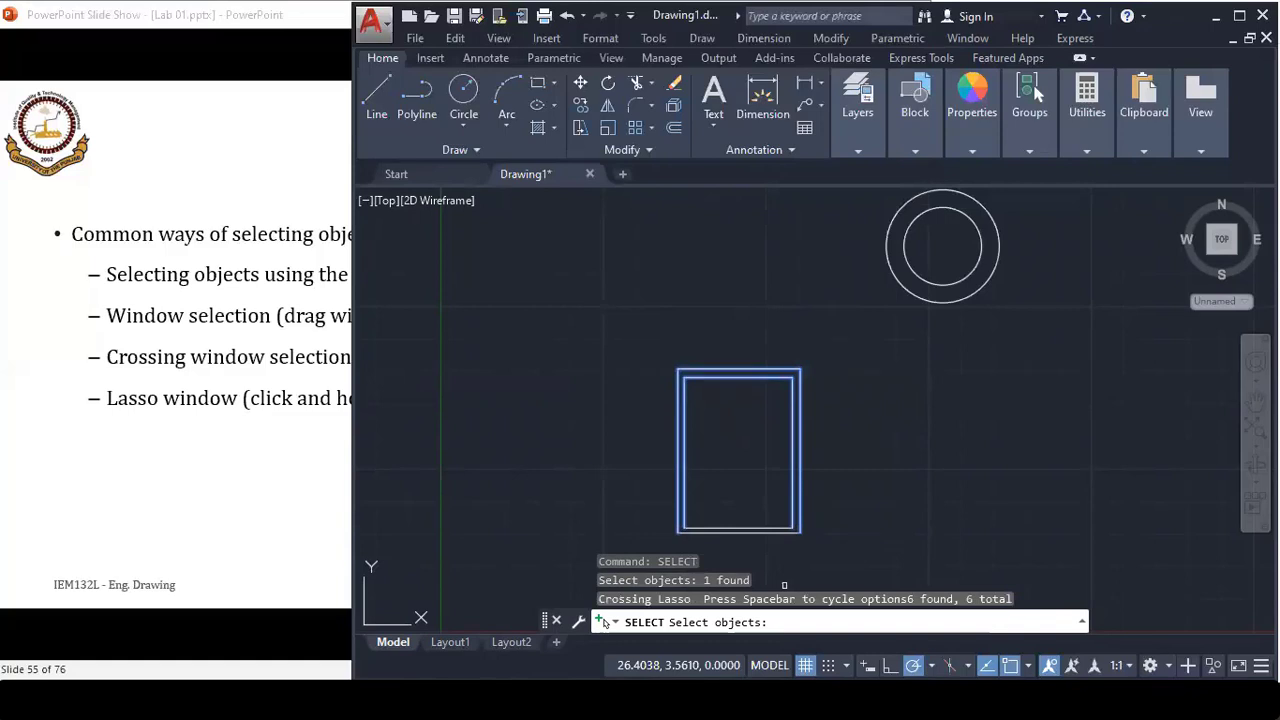
pyautogui.press('Escape')
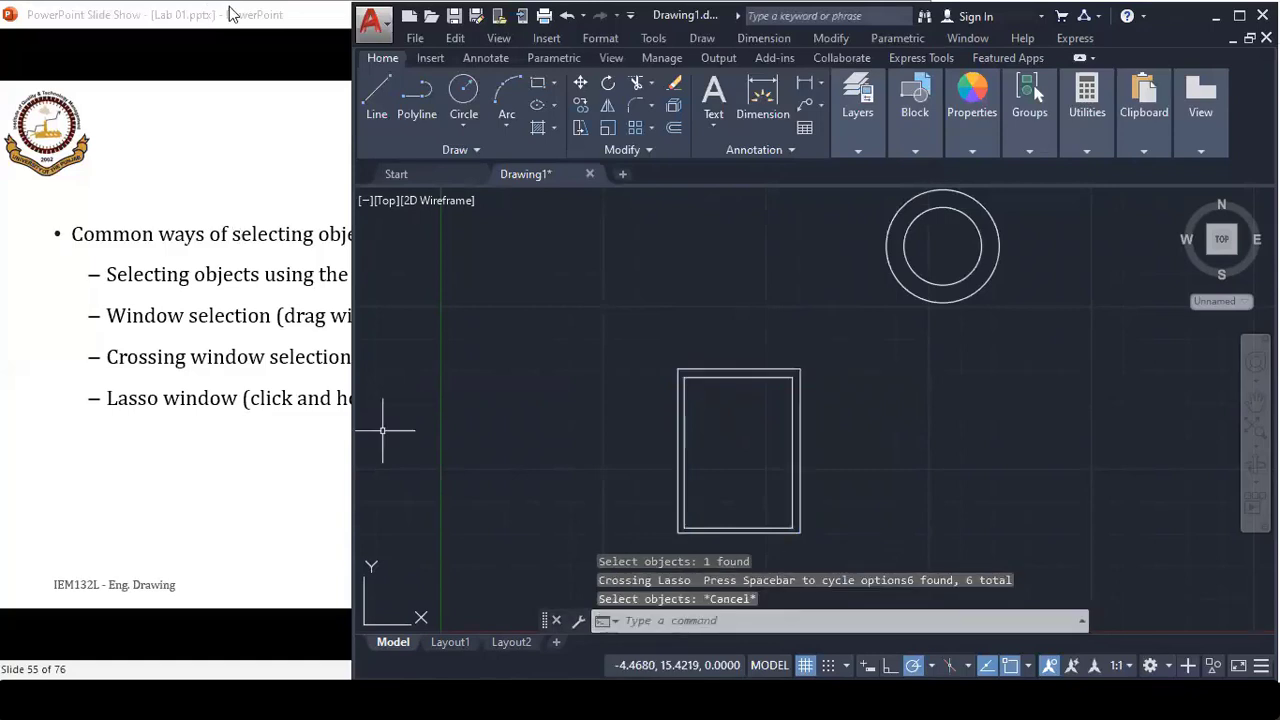
pyautogui.click(232, 14)
pyautogui.click(561, 416)
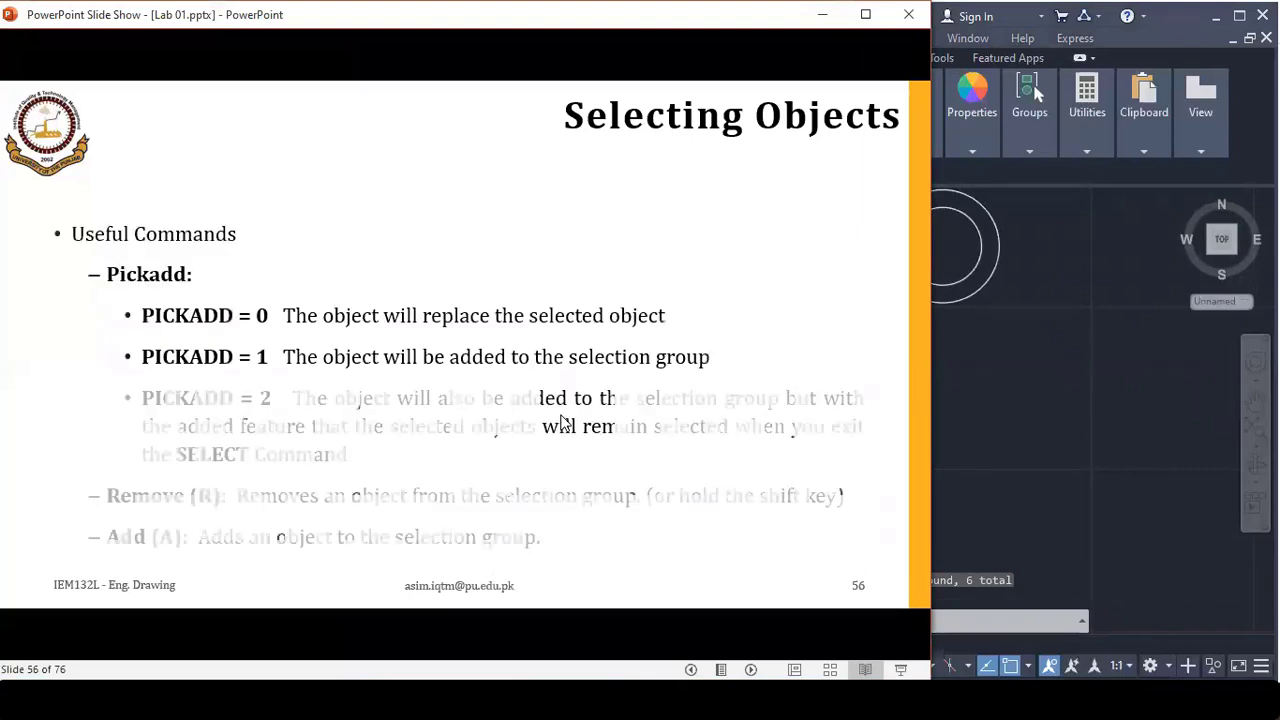
# - Advance through the Grip Boxes slides to slide 58, then bring AutoCAD forward
pyautogui.click(561, 416)
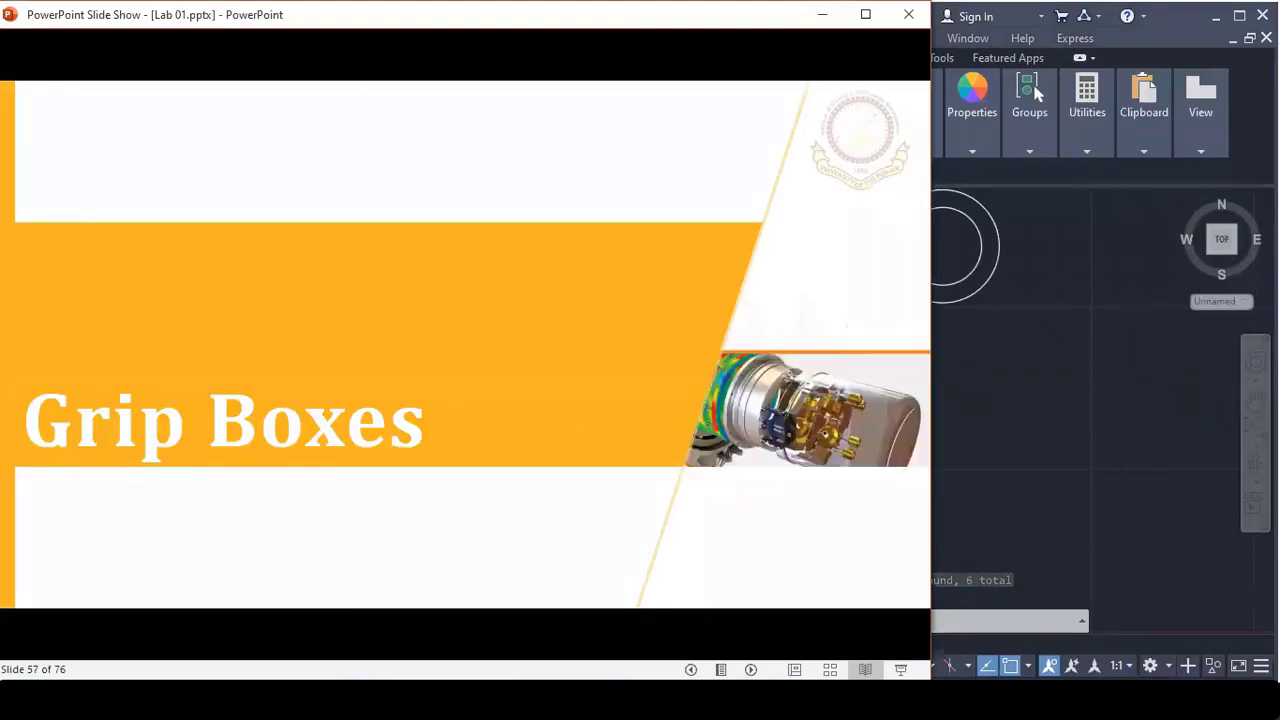
pyautogui.click(561, 416)
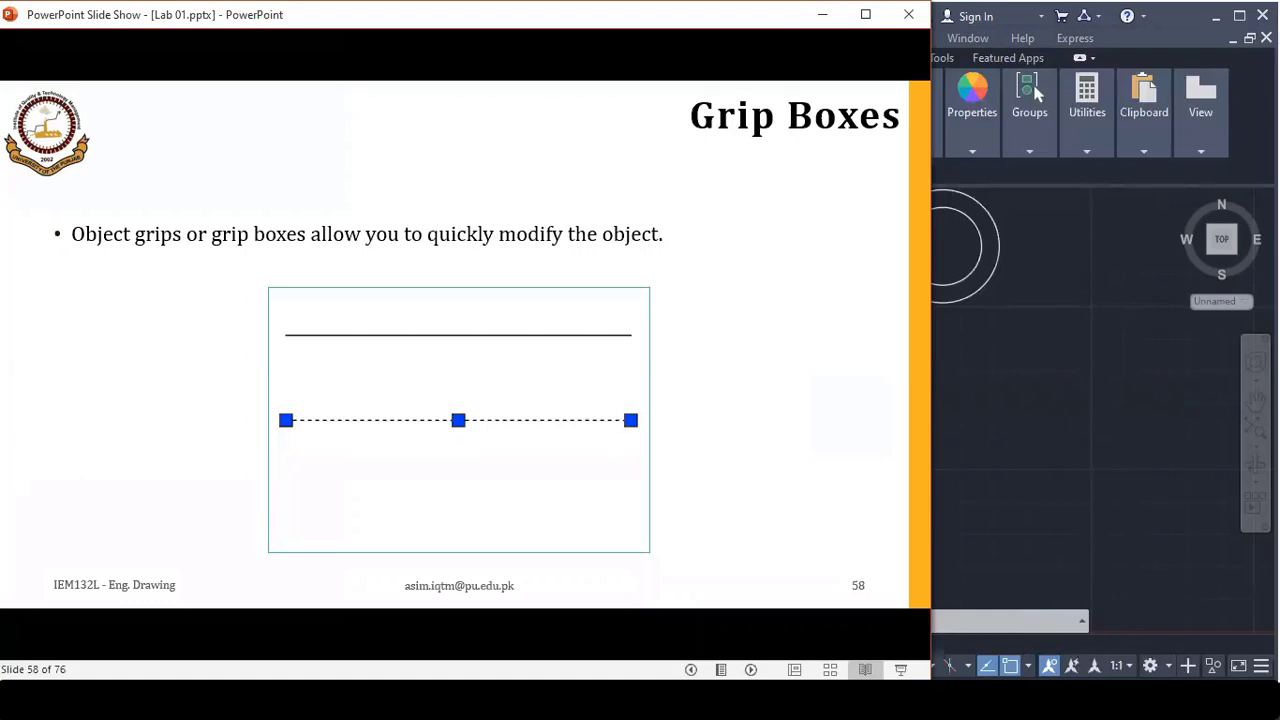
pyautogui.click(1135, 337)
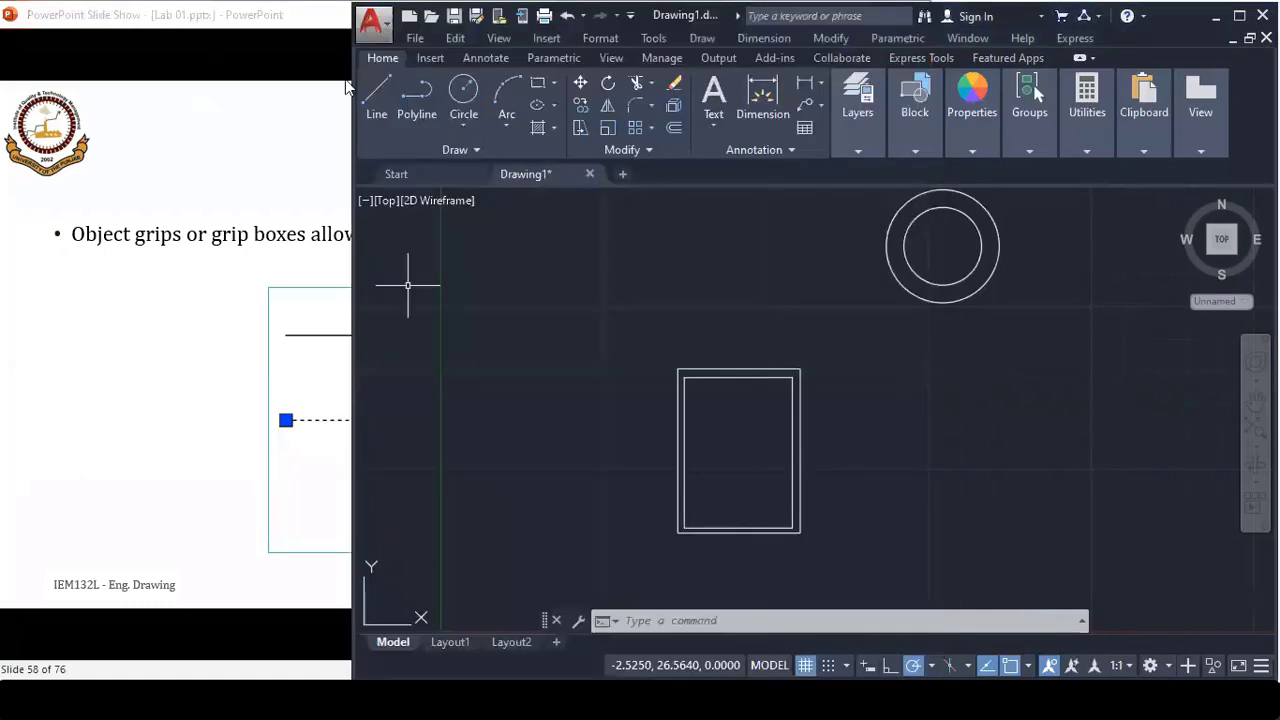
# - Draw a horizontal line, select it and centre it in the view
pyautogui.click(376, 95)
pyautogui.click(904, 462)
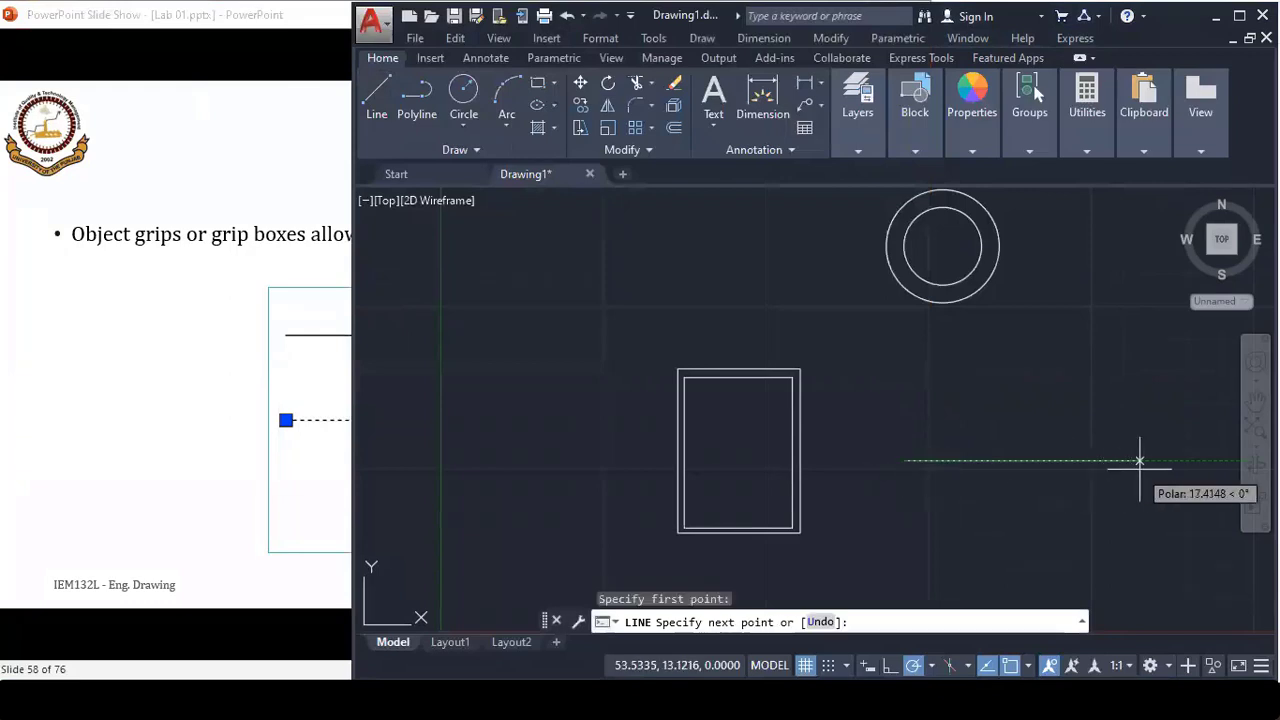
pyautogui.click(1138, 462)
pyautogui.press('Return')
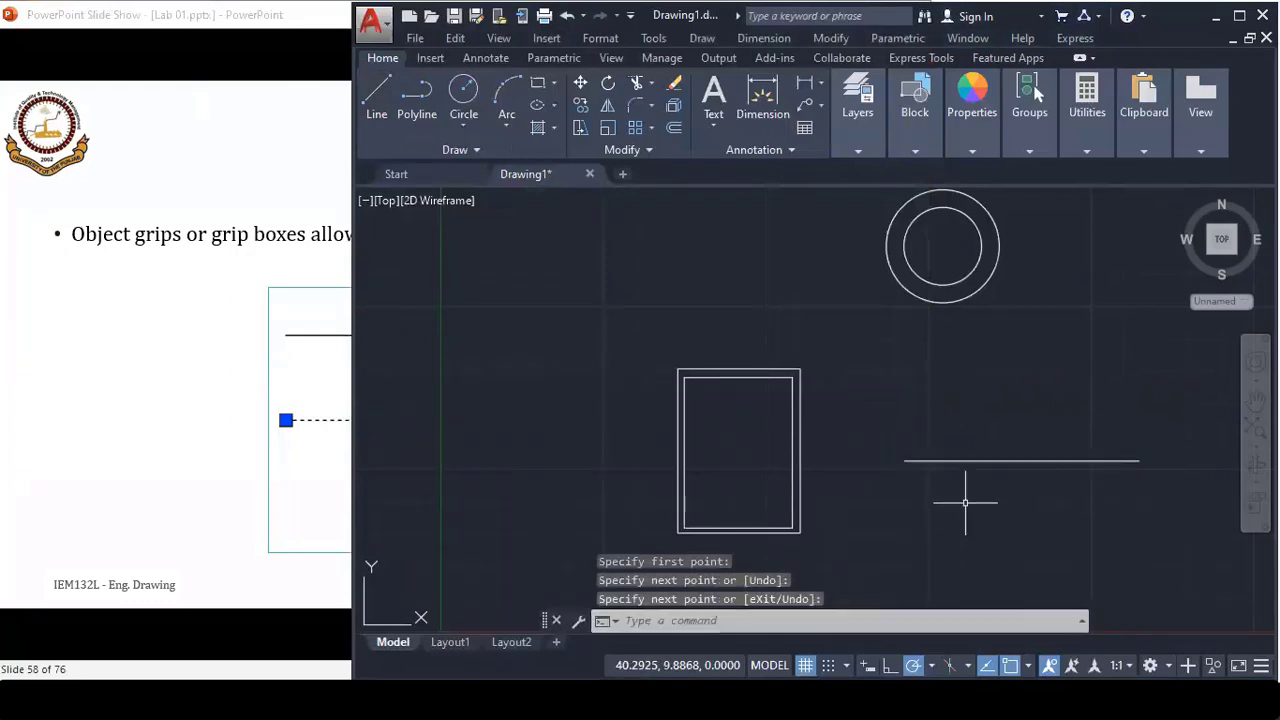
pyautogui.click(1028, 461)
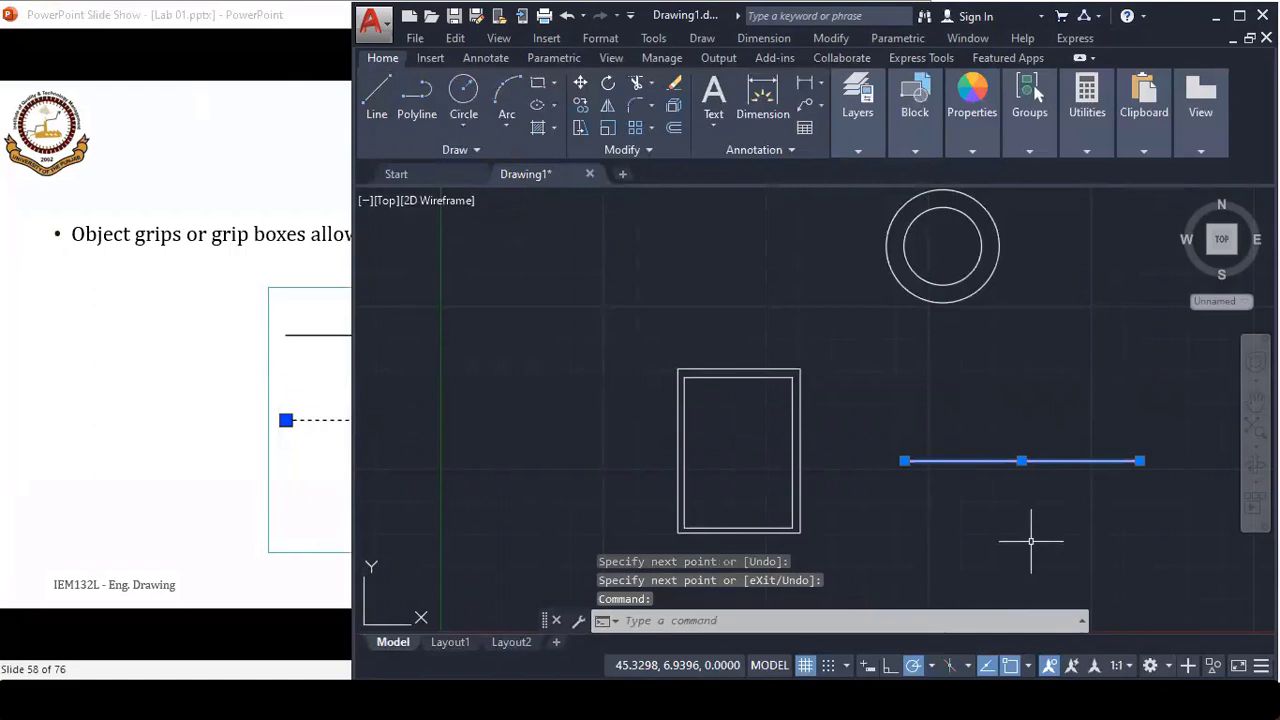
pyautogui.scroll(2, 1030, 541)
pyautogui.moveTo(957, 457); pyautogui.dragTo(786, 457, button='middle')
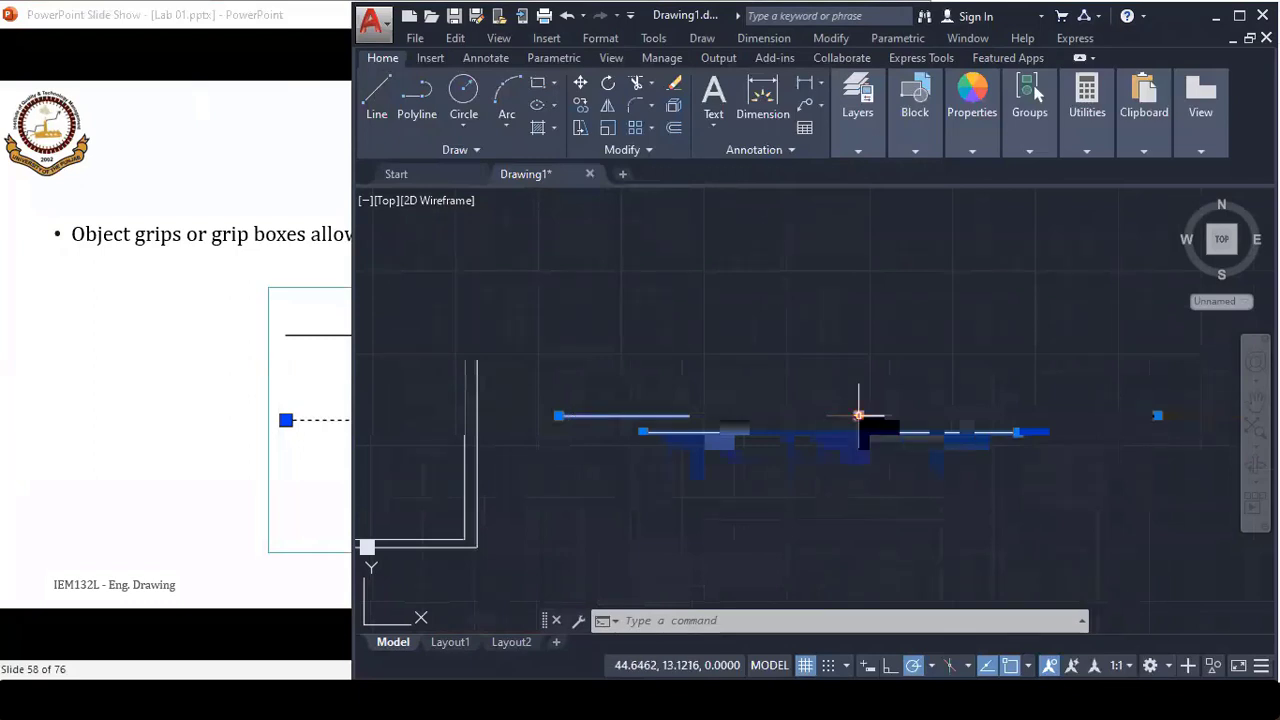
# - Use grips to move the line up, lower its left end and raise its right end
pyautogui.click(858, 415)
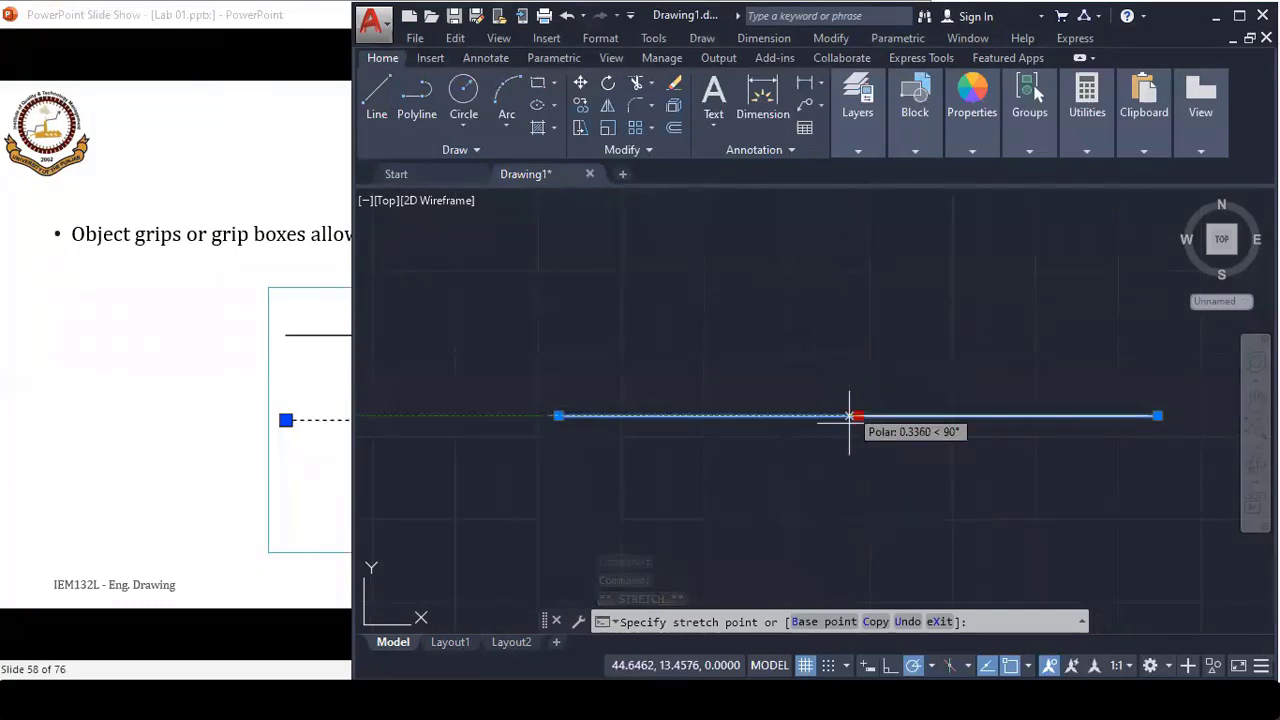
pyautogui.click(858, 348)
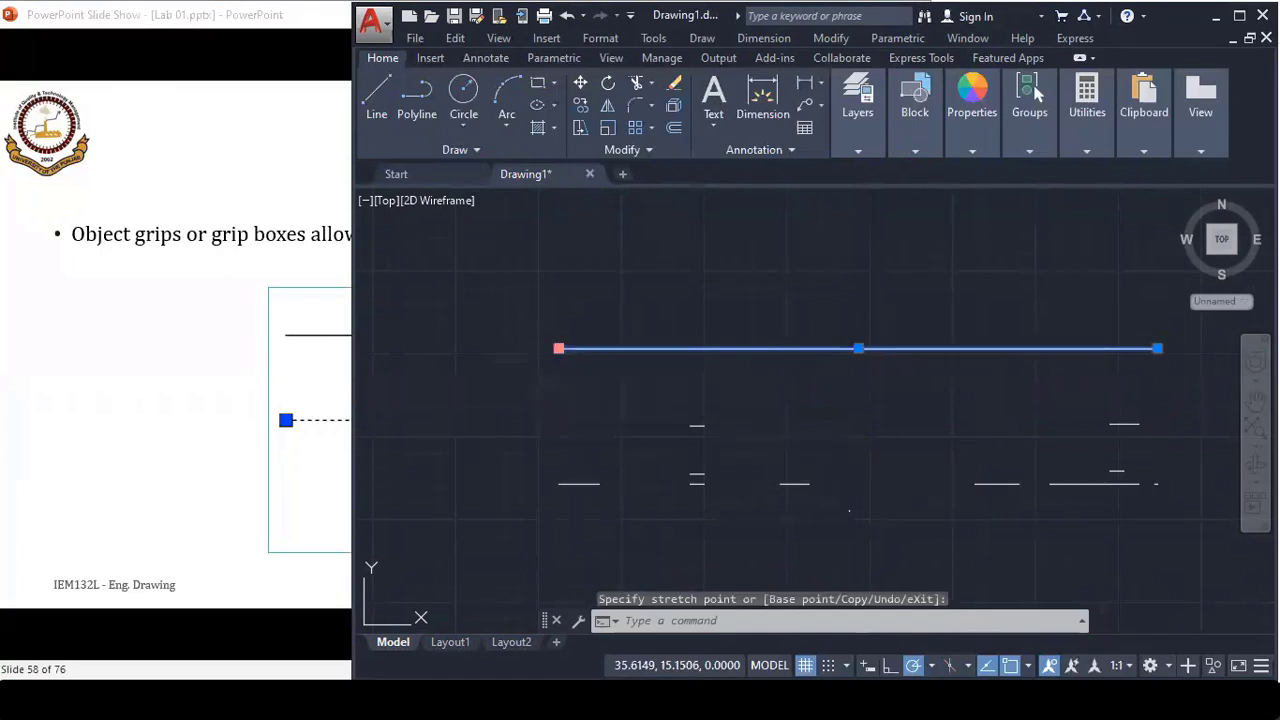
pyautogui.click(558, 348)
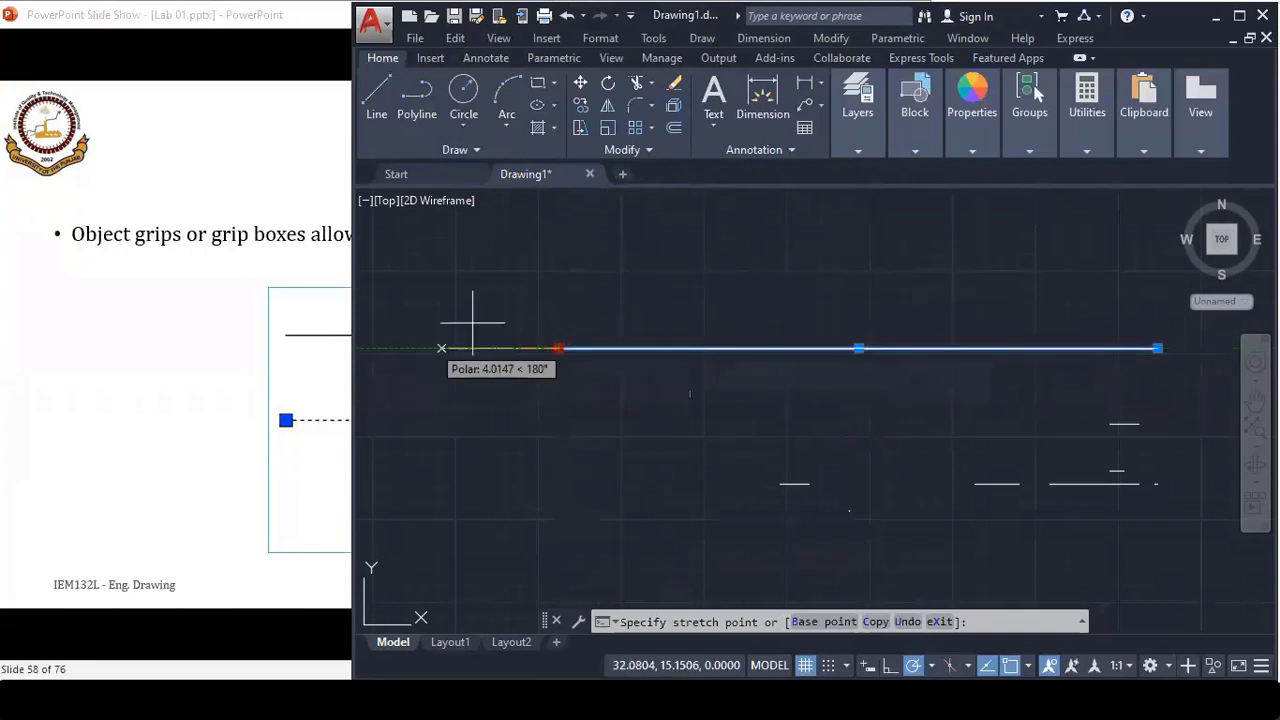
pyautogui.click(568, 440)
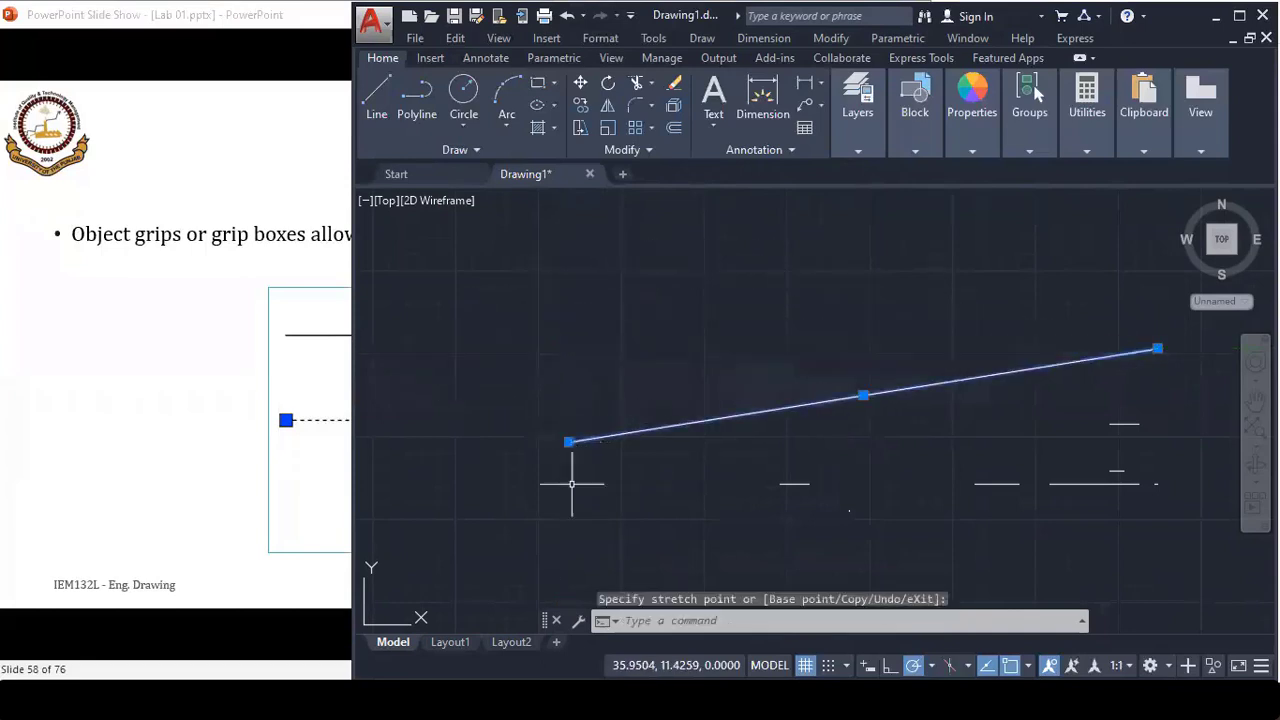
pyautogui.click(1157, 348)
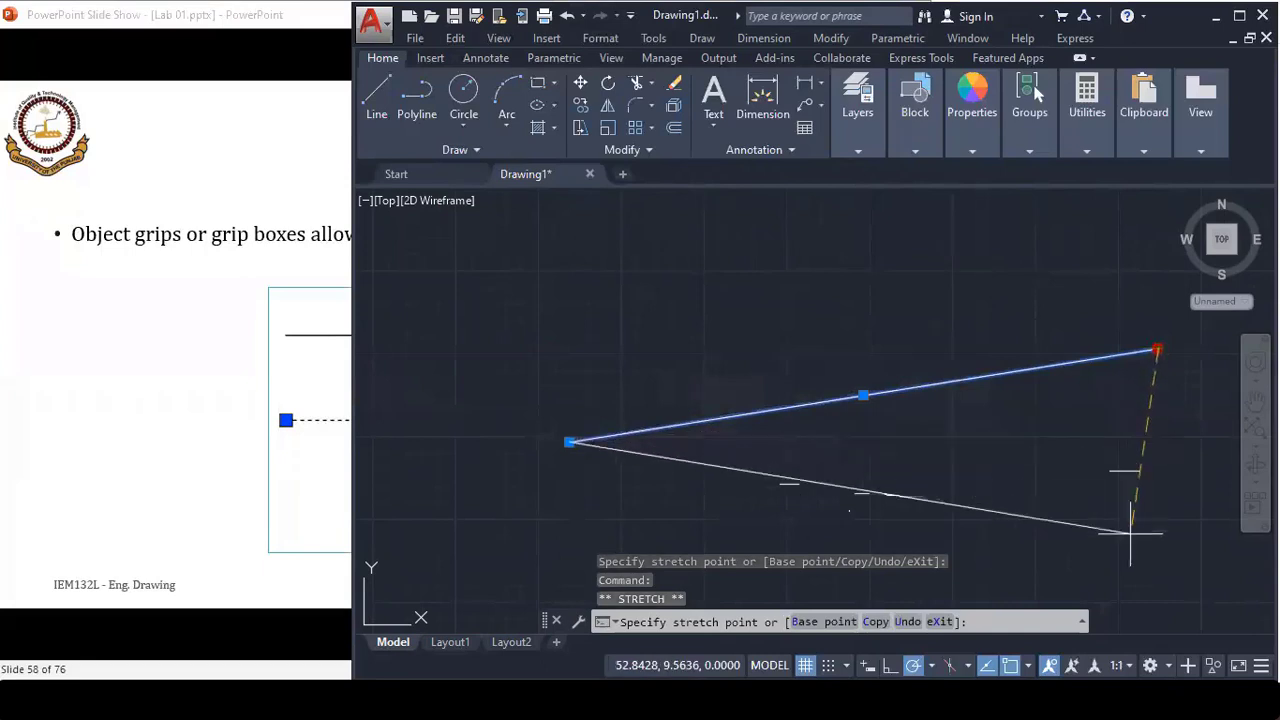
pyautogui.click(1060, 252)
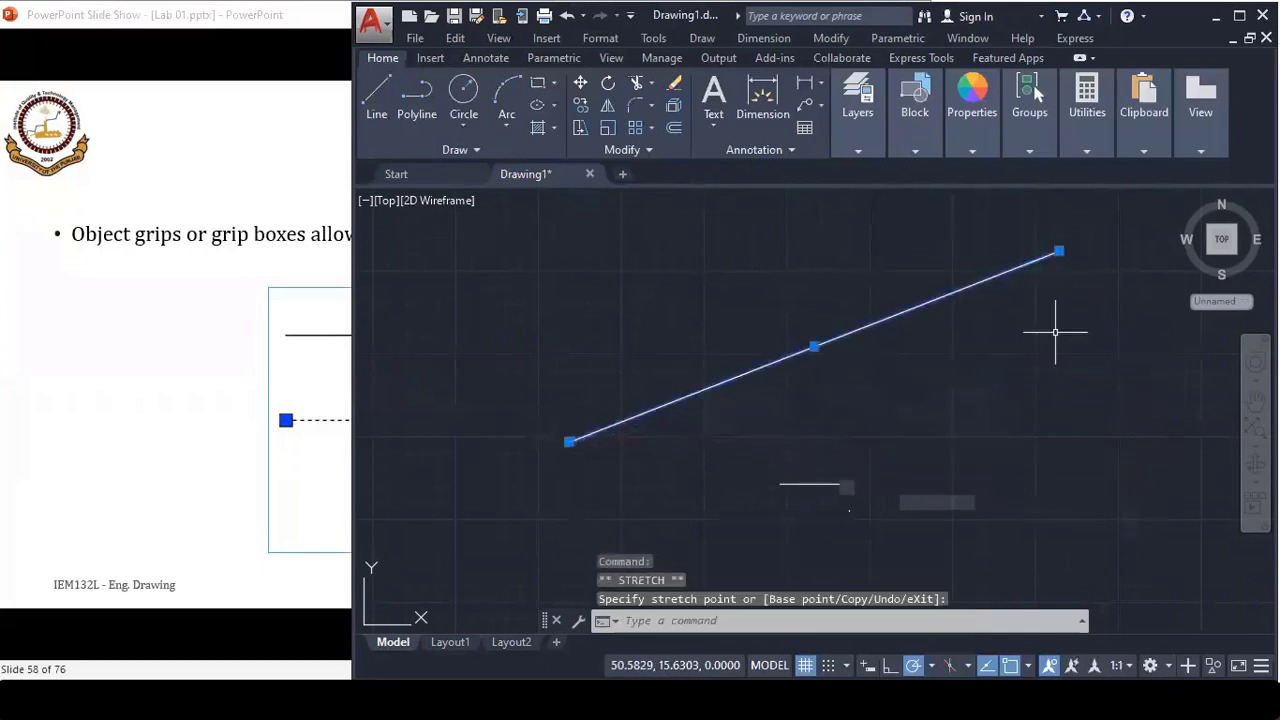
pyautogui.click(110, 22)
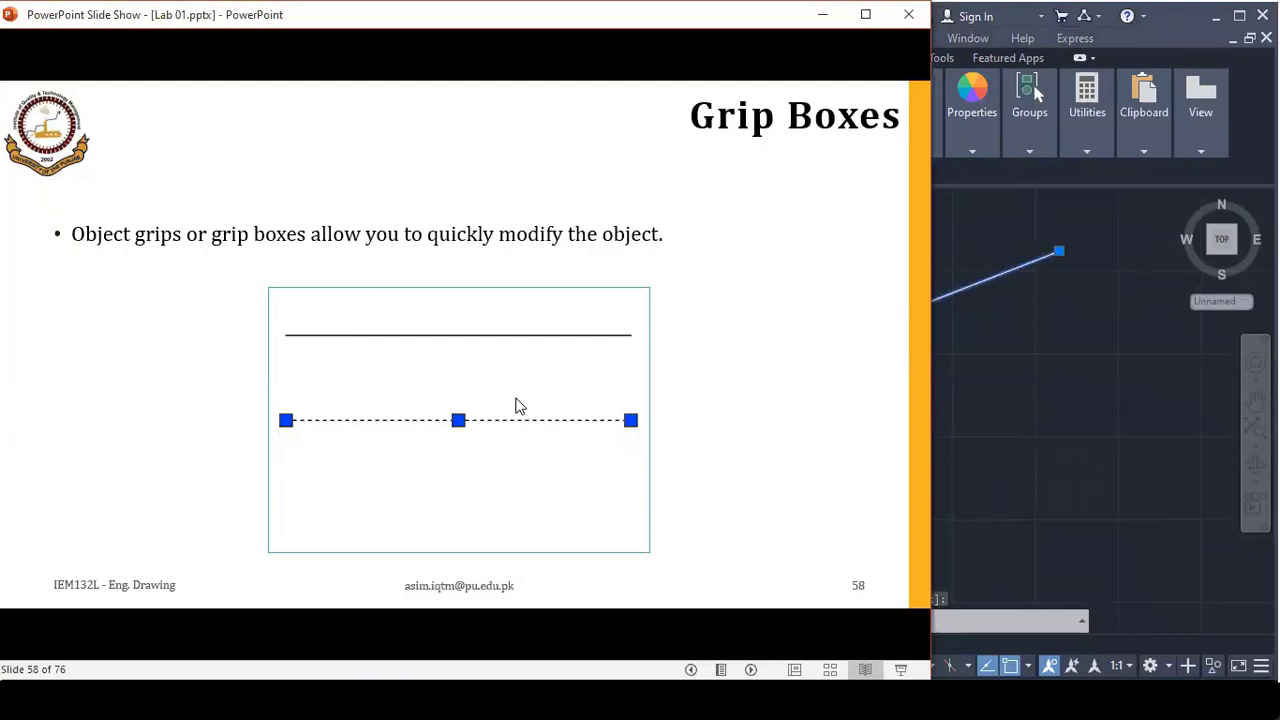
# - Advance the slide show to slide 59 on the grip shortcut menu, glancing at AutoCAD
pyautogui.click(518, 405)
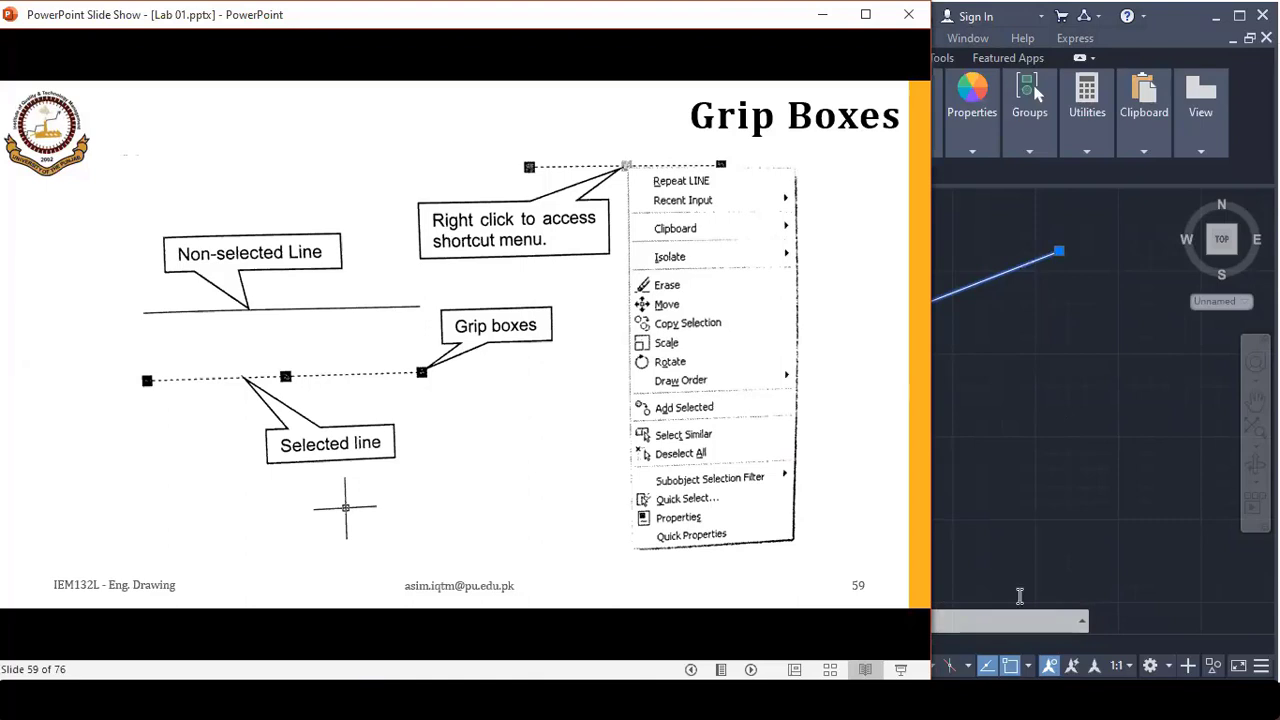
pyautogui.click(1037, 374)
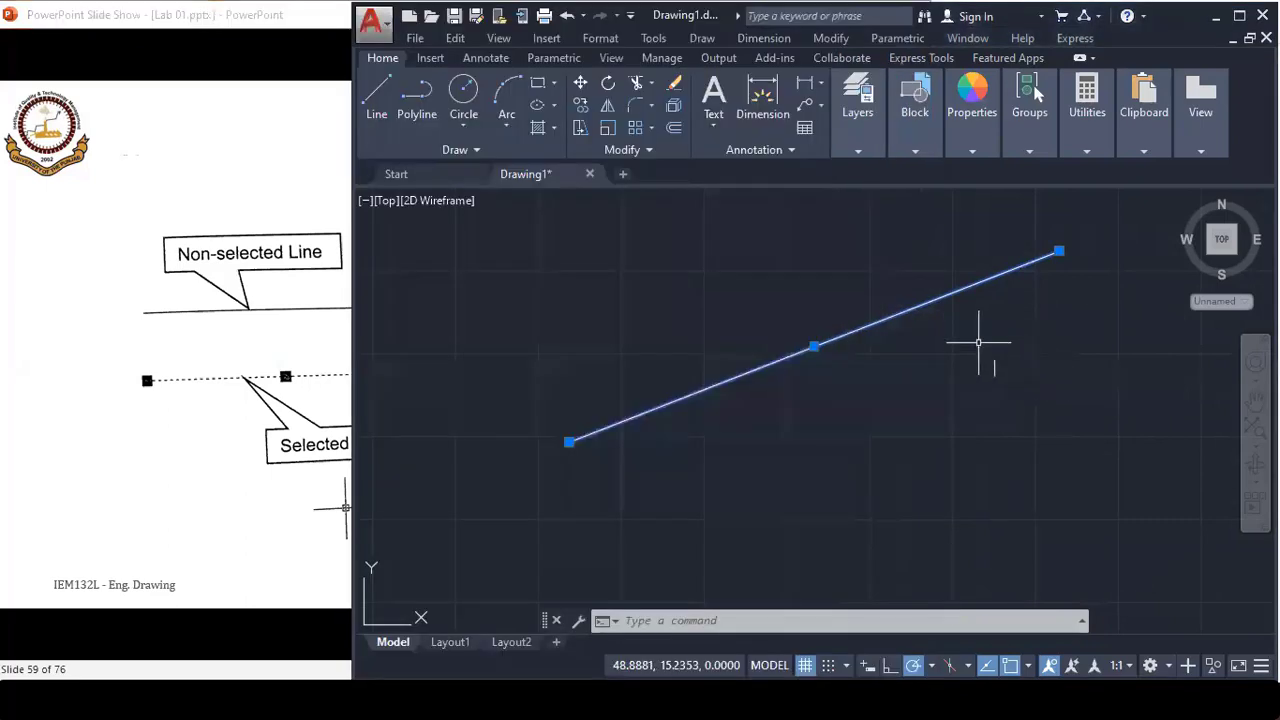
pyautogui.click(240, 14)
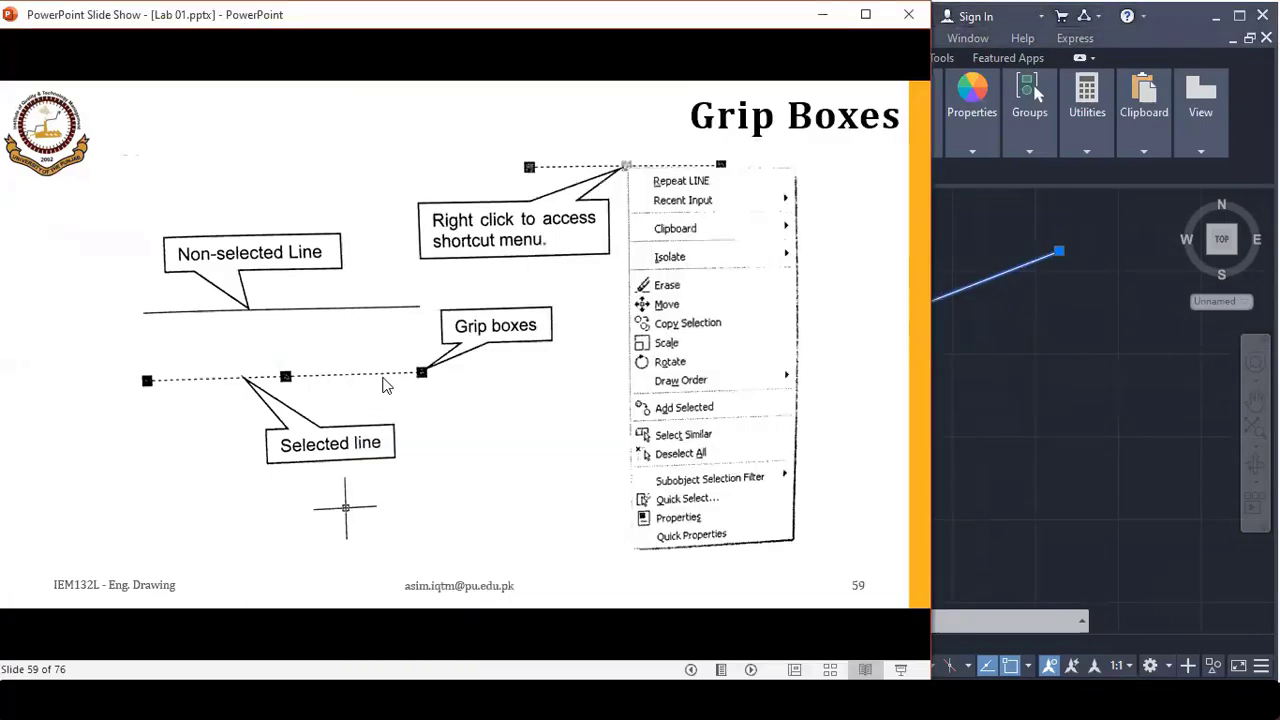
# - In AutoCAD, cancel the grip stretch and reselect the line, then bring back the Grip Boxes slide
pyautogui.click(1133, 348)
pyautogui.press('Escape')
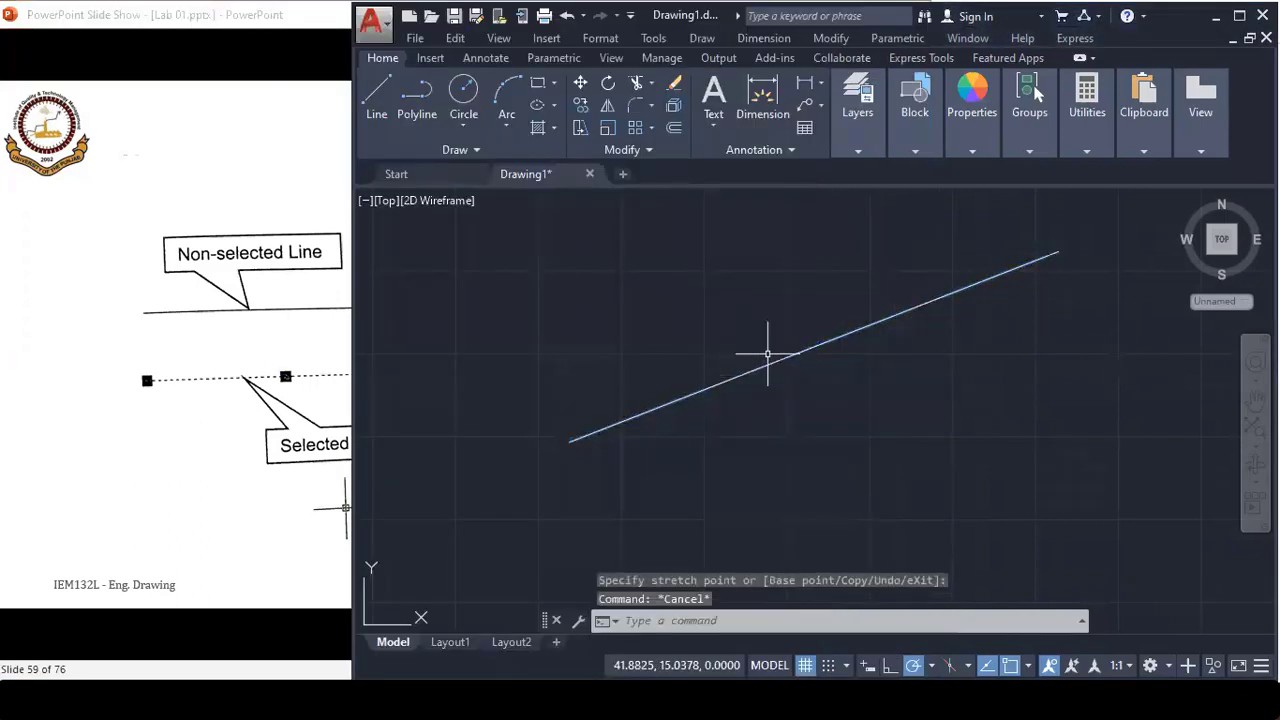
pyautogui.click(768, 353)
pyautogui.click(293, 38)
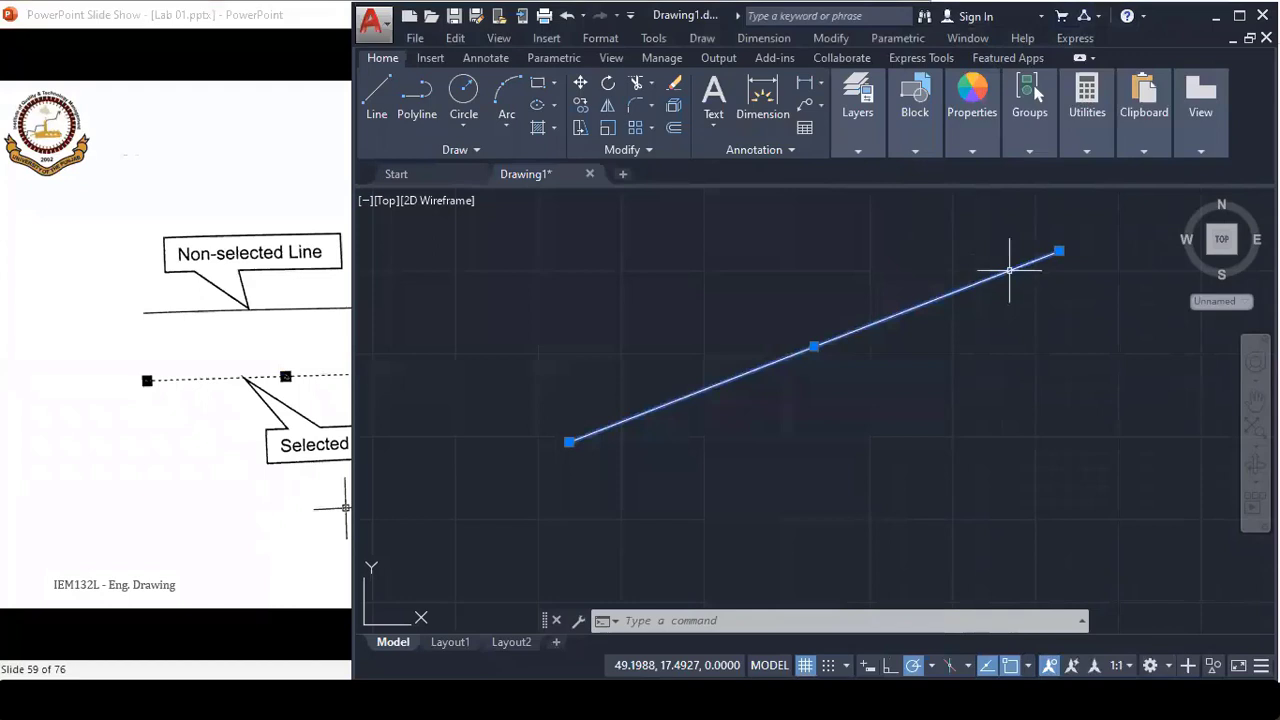
# - Explore the selected line's right-click shortcut menu, then close it and cancel the selection window
pyautogui.rightClick(1008, 273)
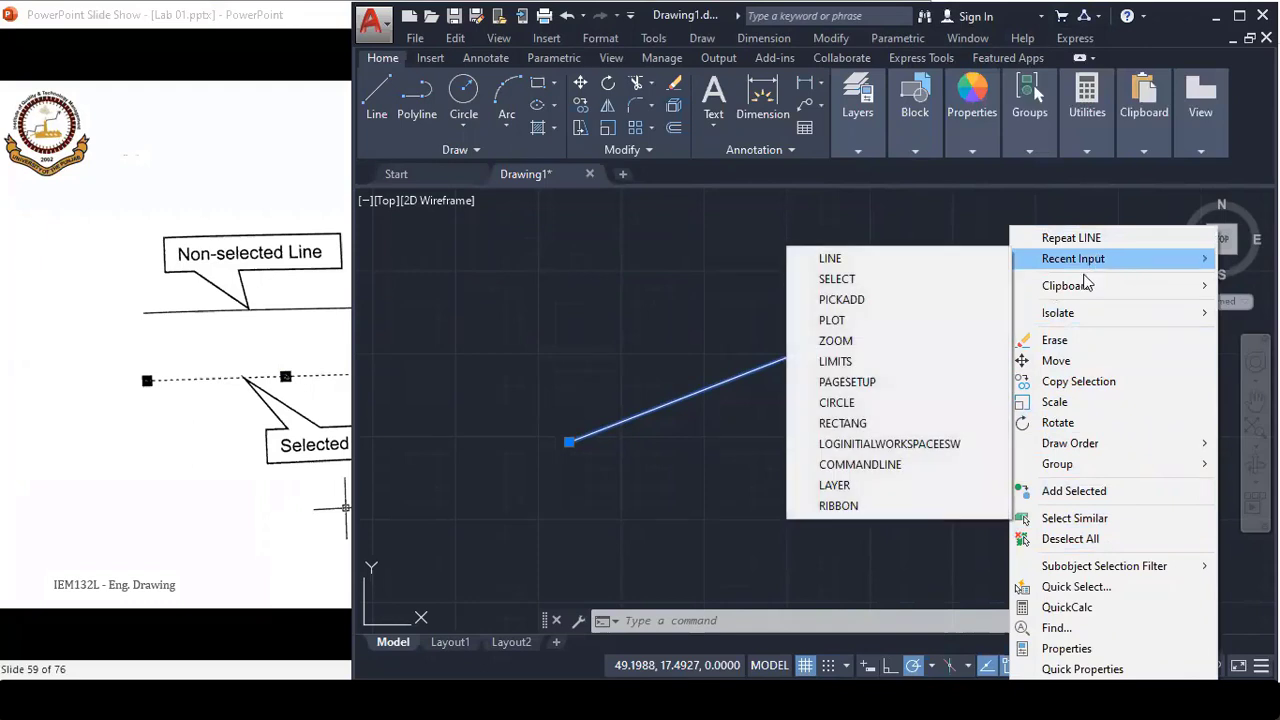
pyautogui.moveTo(1066, 286)
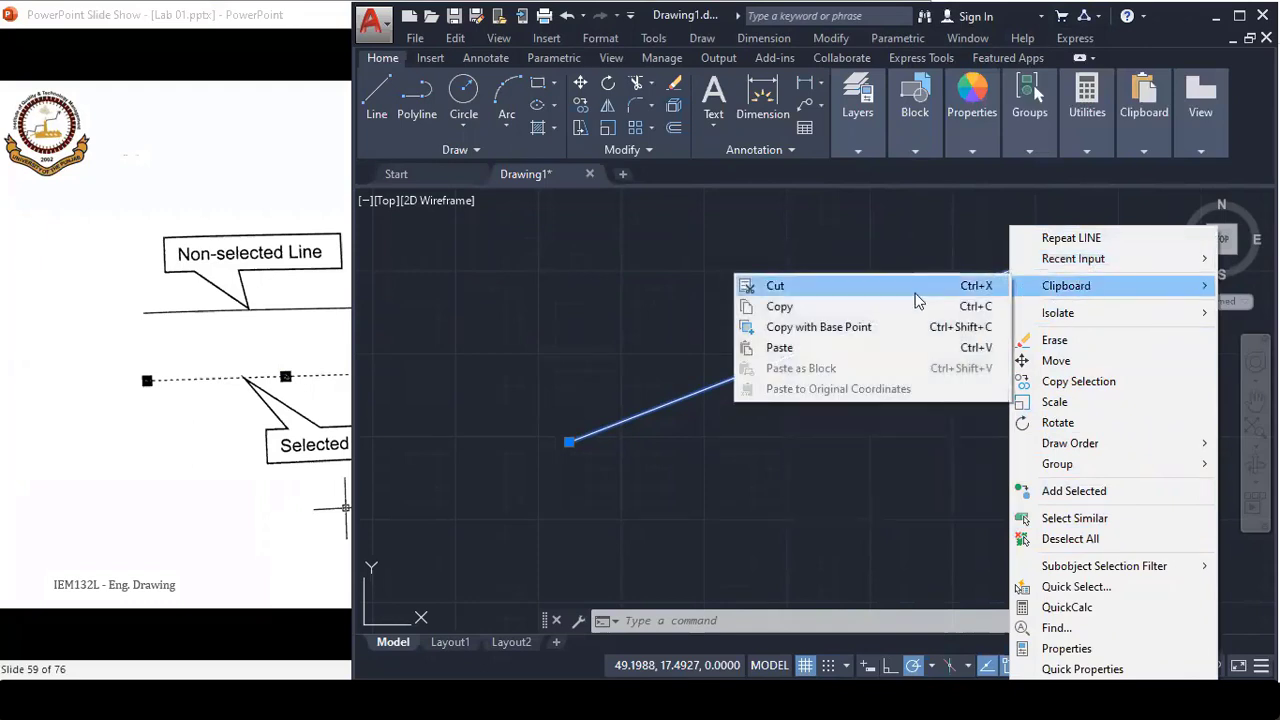
pyautogui.click(907, 464)
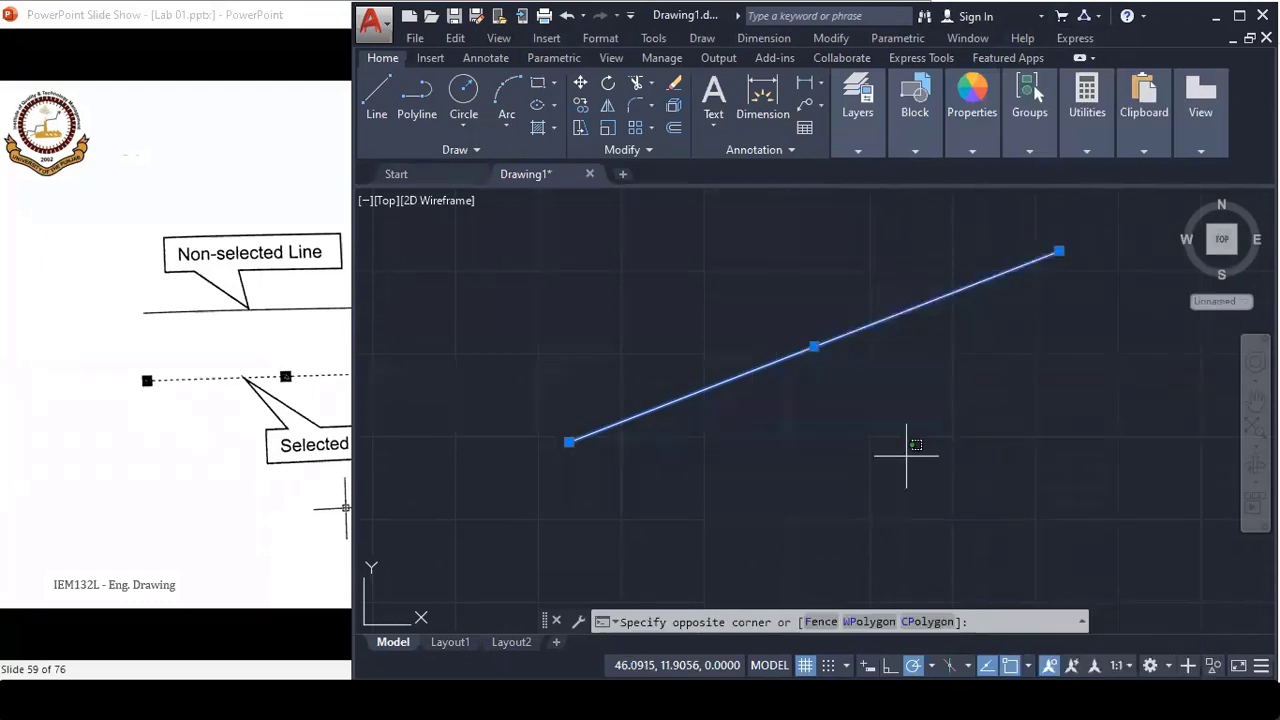
pyautogui.press('Escape')
pyautogui.click(905, 453)
# - Cancel the pending selection and advance the slide show to slide 60 on GRIPSIZE
pyautogui.press('Escape')
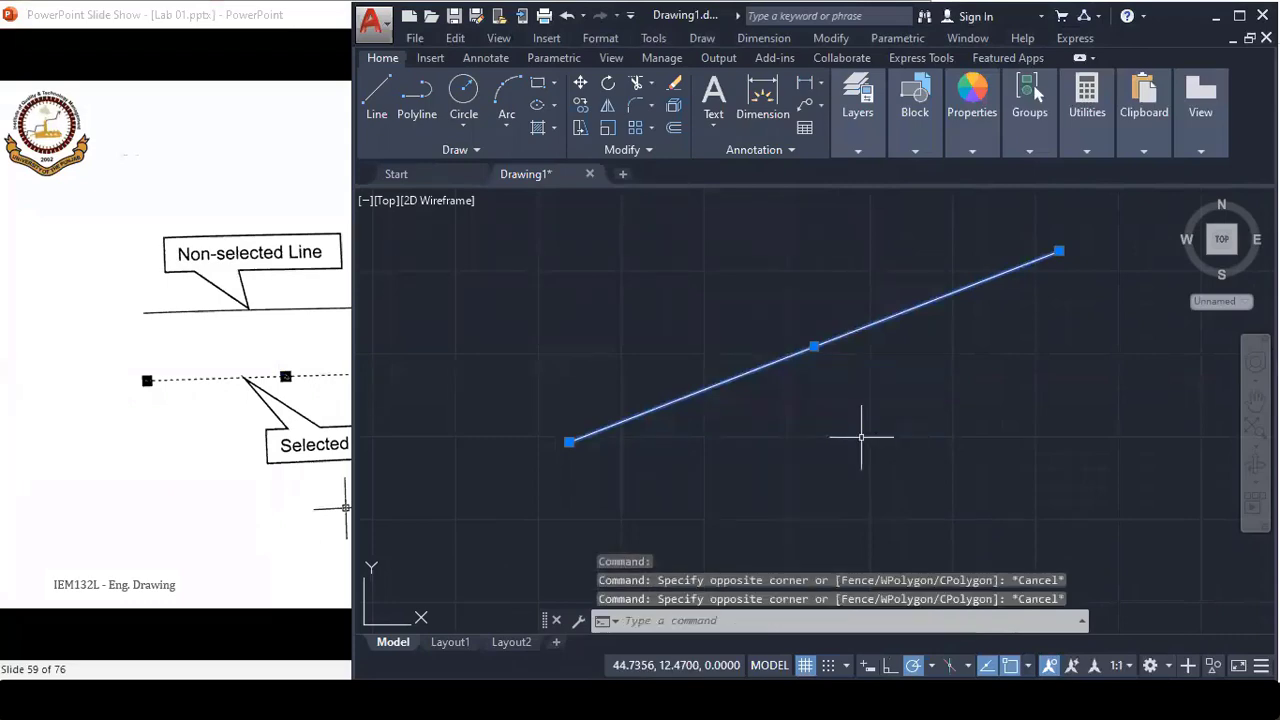
pyautogui.press('Escape')
pyautogui.click(315, 130)
pyautogui.click(520, 365)
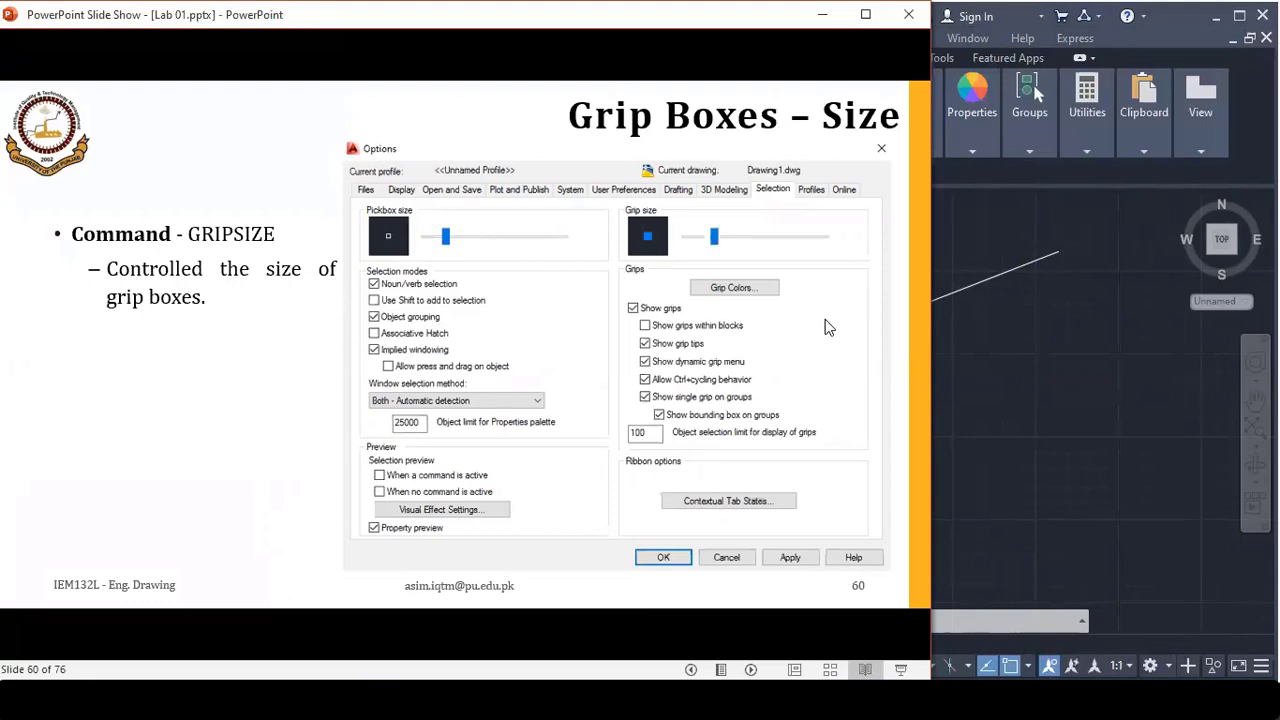
# - Back in AutoCAD, browse the application menu and the drawing-area shortcut menu, then close them
pyautogui.click(1036, 92)
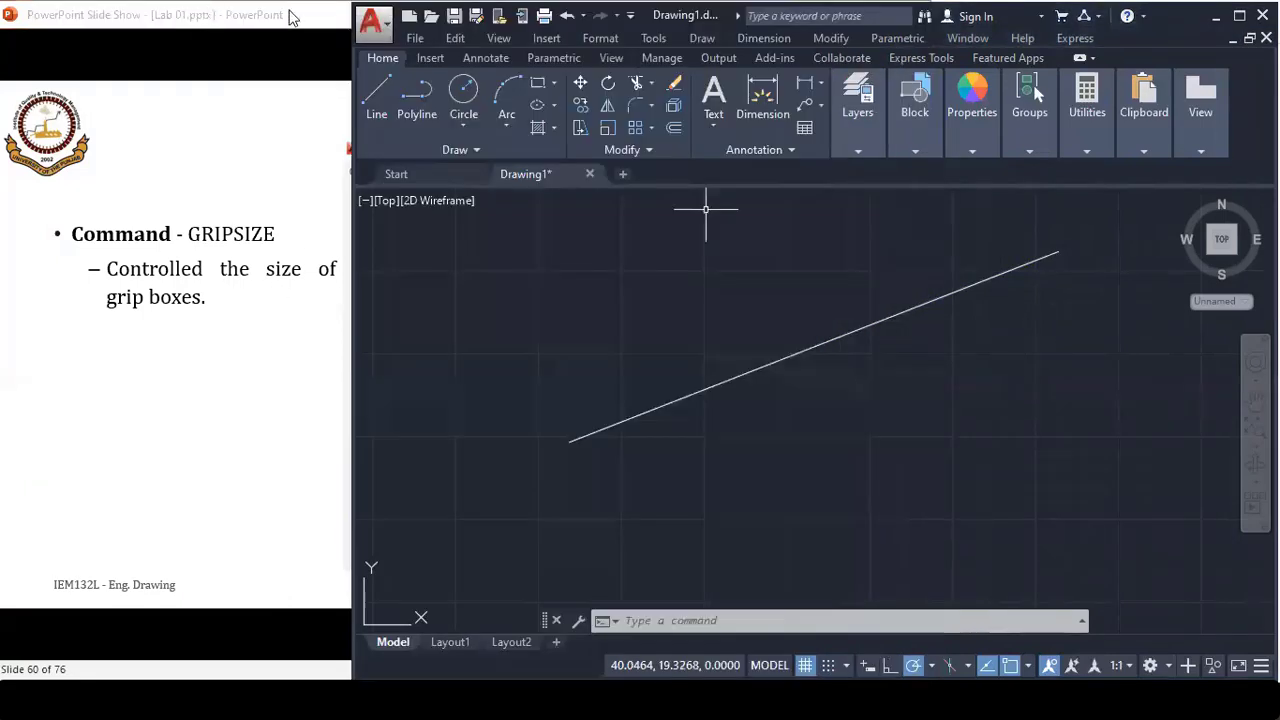
pyautogui.click(372, 18)
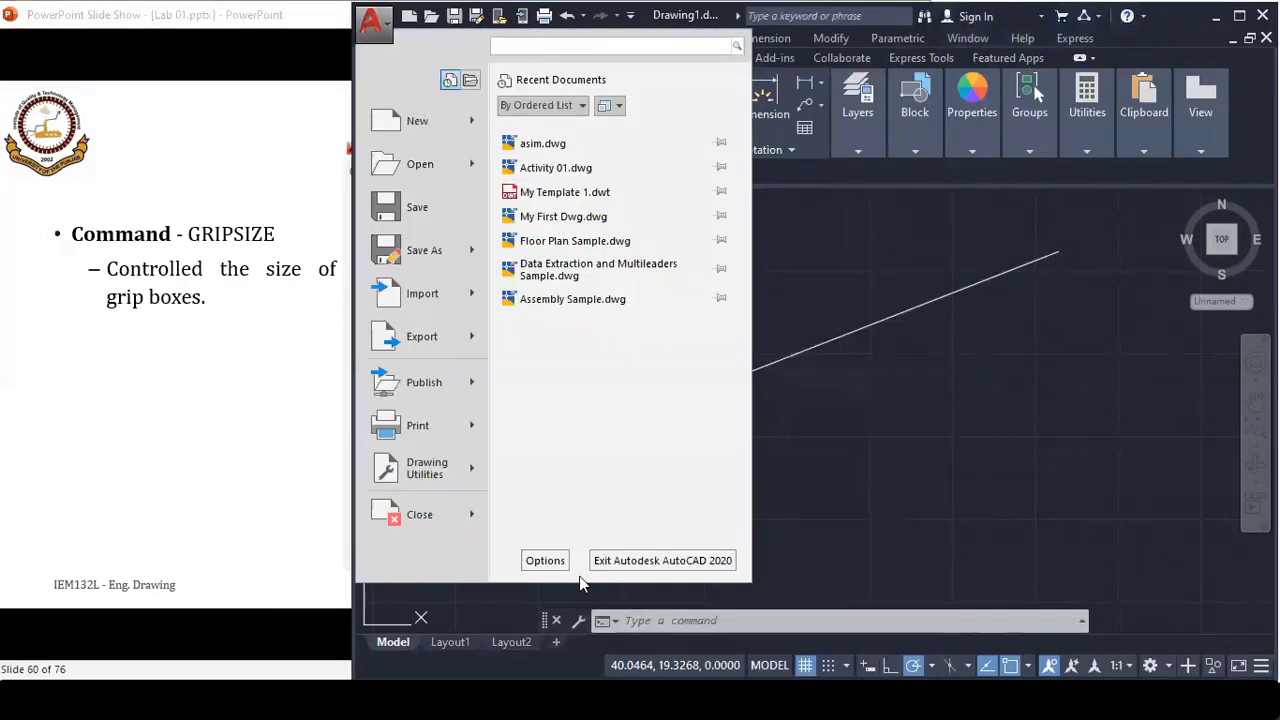
pyautogui.rightClick(857, 385)
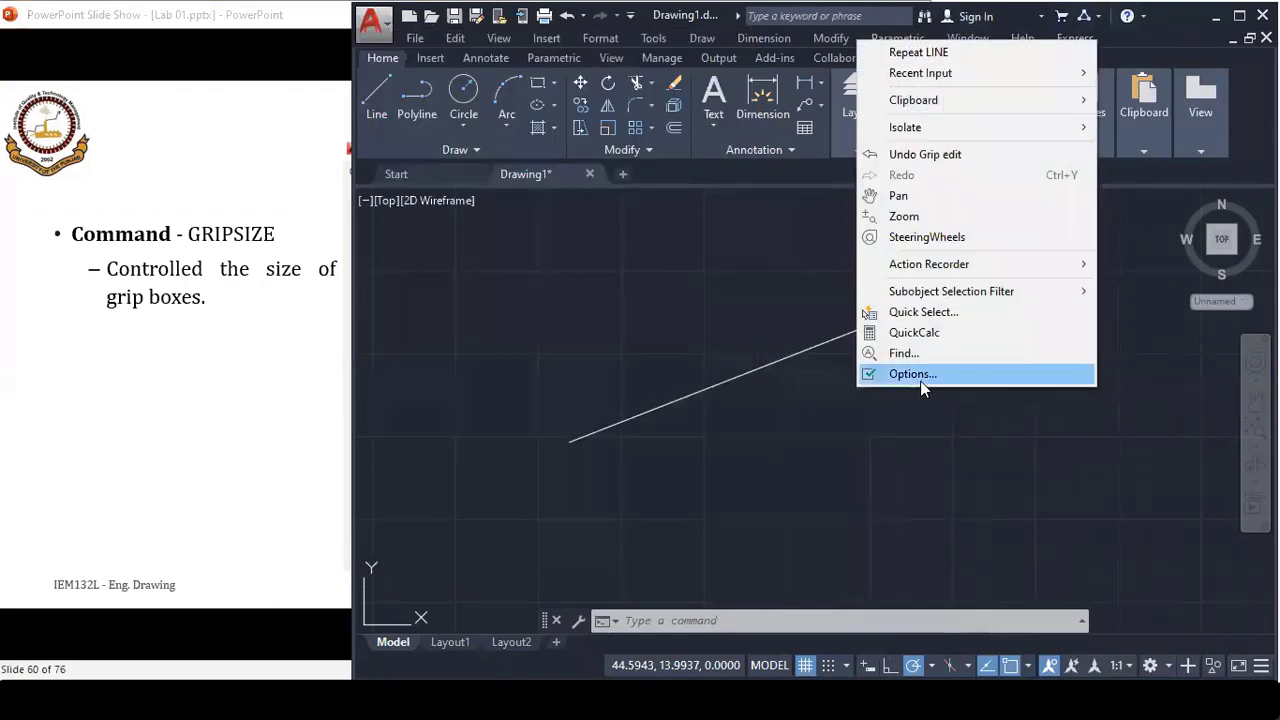
pyautogui.click(840, 621)
# - Set GRIPSIZE to 6 and select the line to check its grips
pyautogui.write('g')
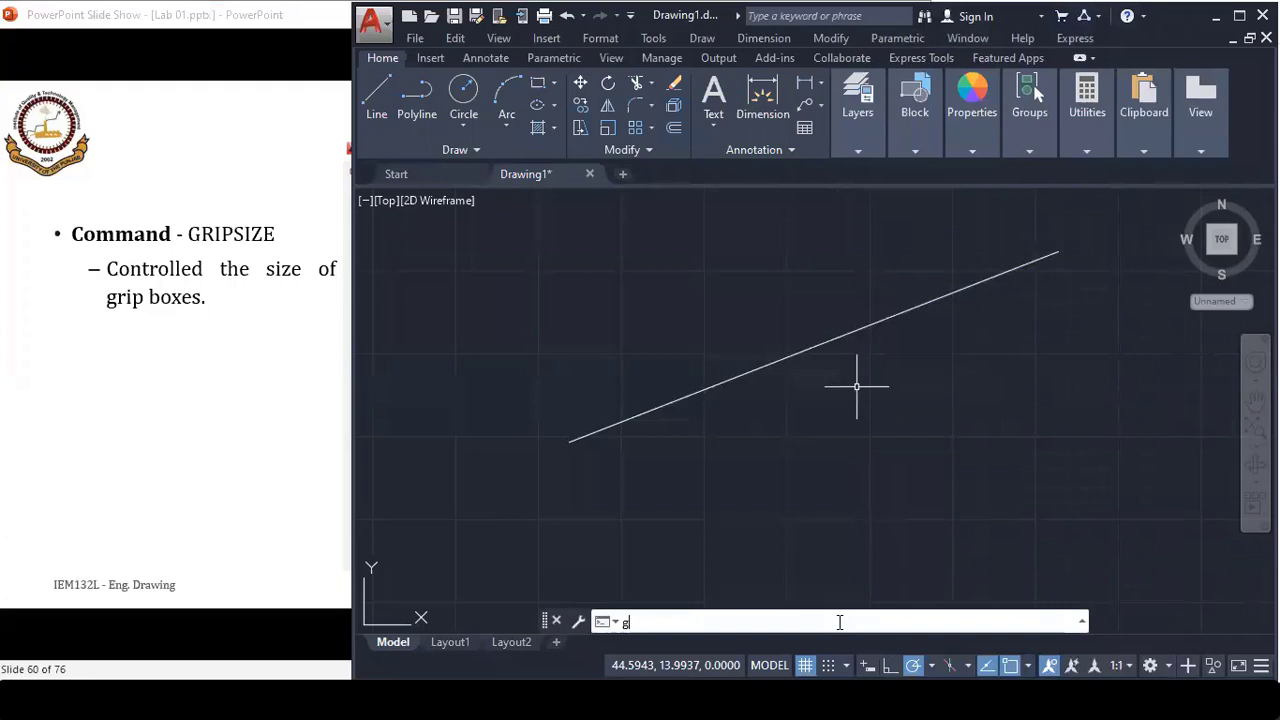
pyautogui.write('rips')
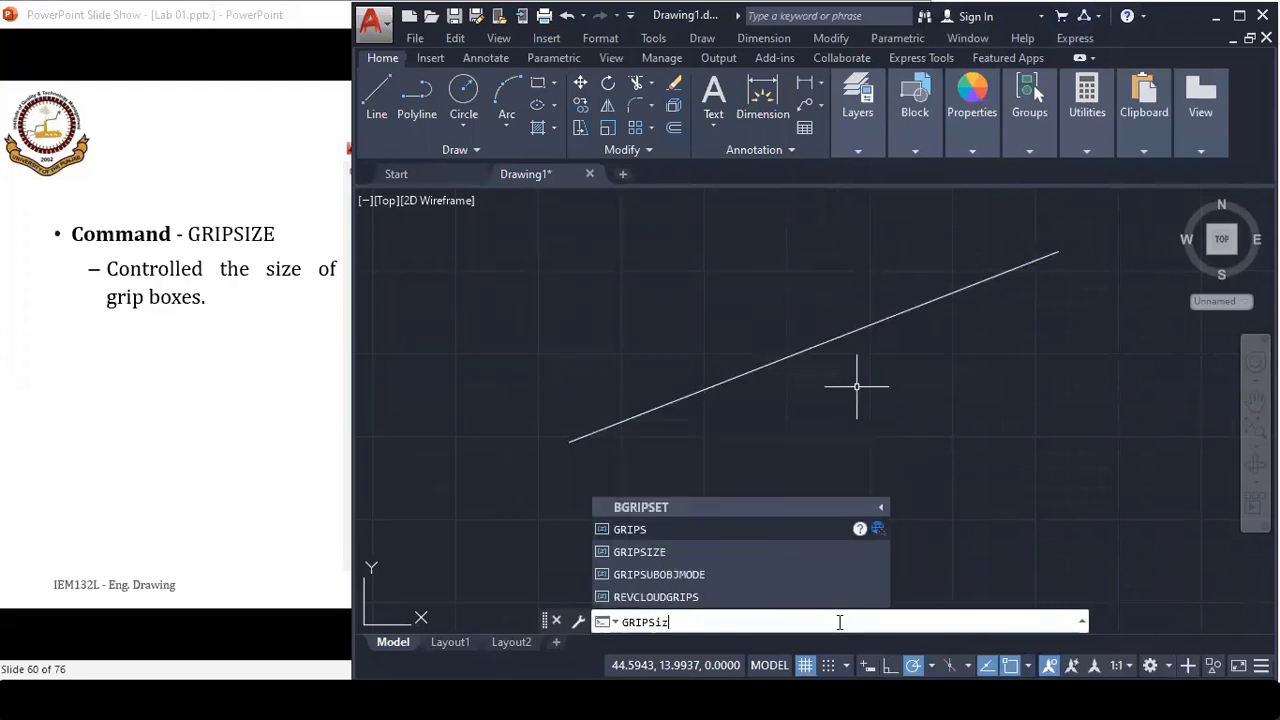
pyautogui.write('ize')
pyautogui.press('Return')
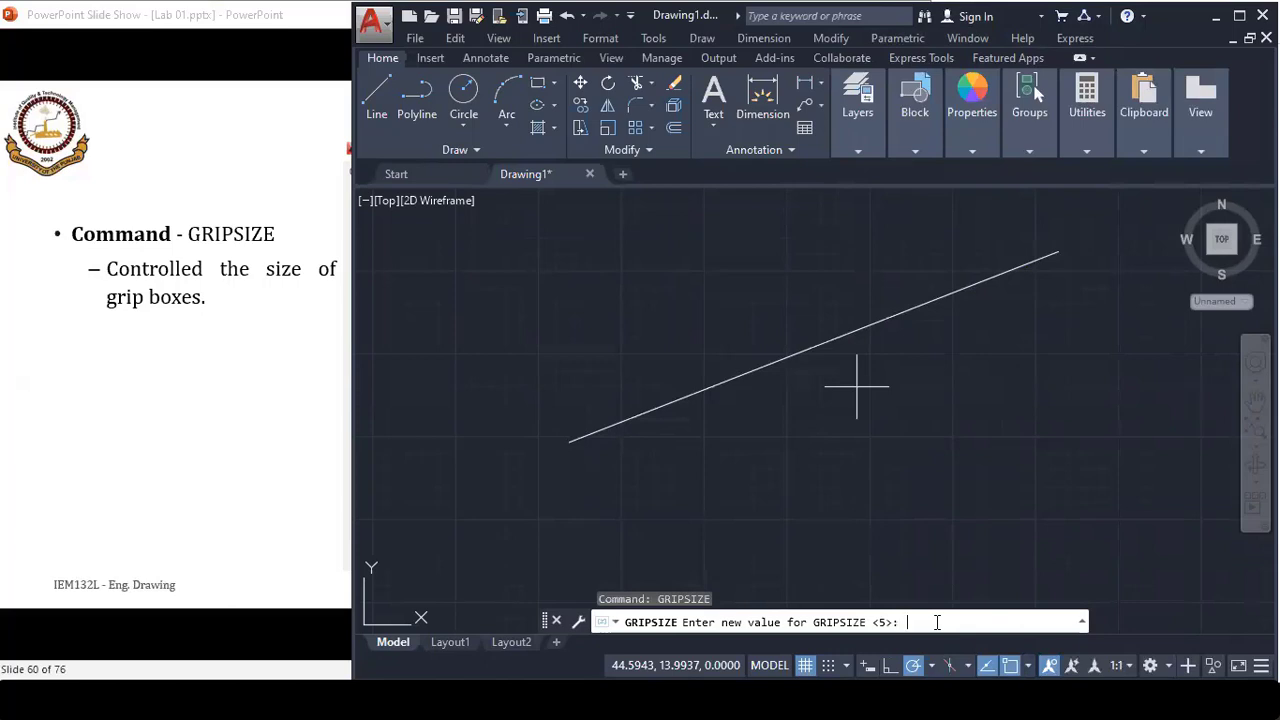
pyautogui.write('6')
pyautogui.press('Return')
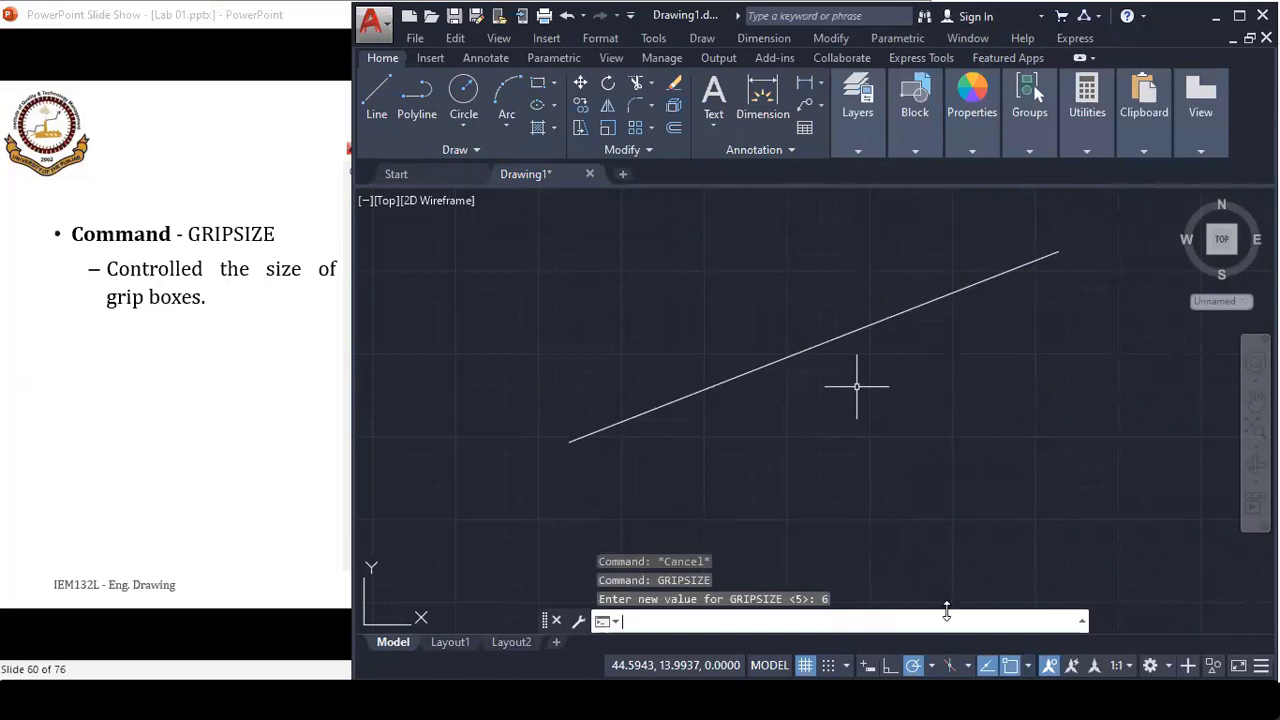
pyautogui.click(884, 321)
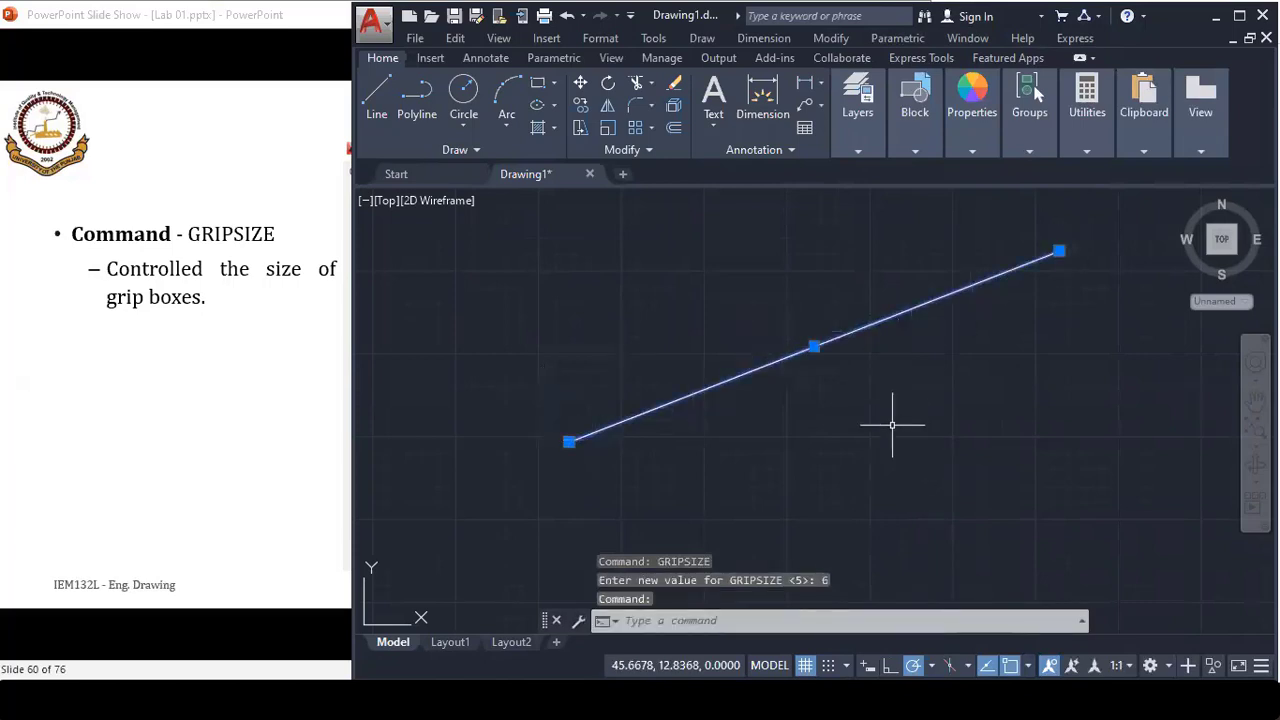
pyautogui.press('Escape')
# - Increase GRIPSIZE to 15 and select the line to see the larger grips
pyautogui.press('Return')
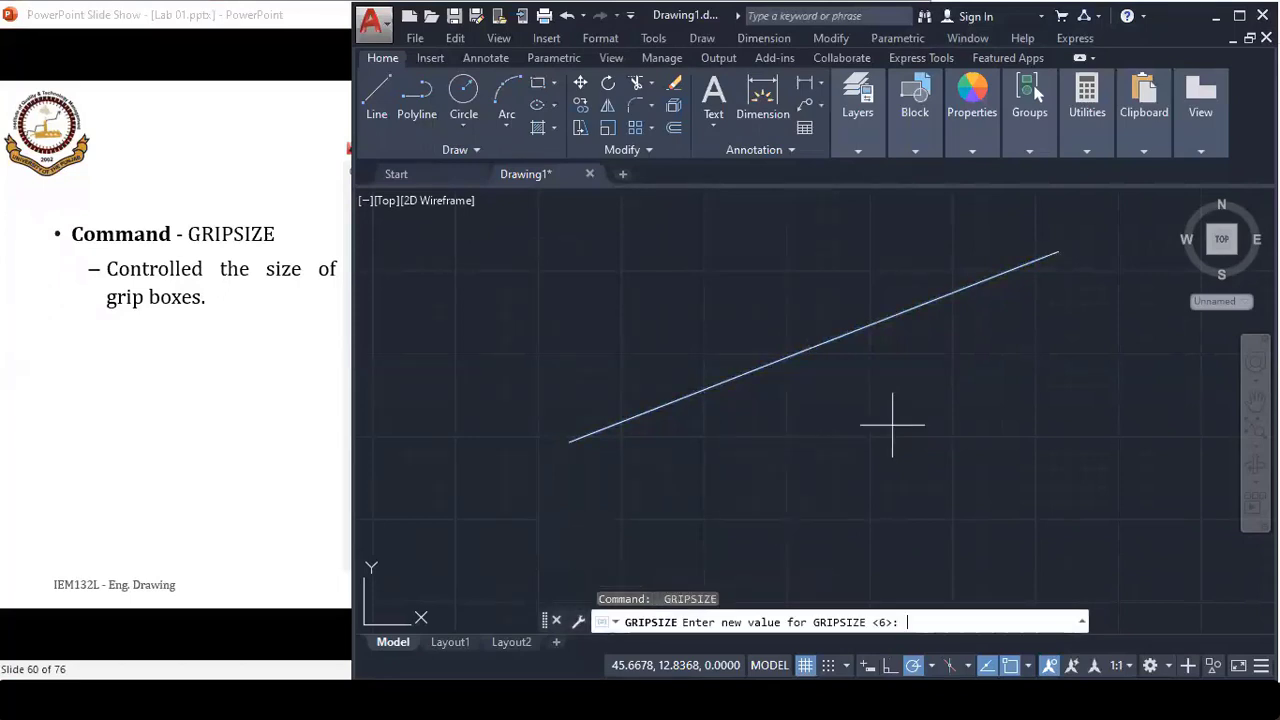
pyautogui.write('15.')
pyautogui.press('BackSpace')
pyautogui.press('Return')
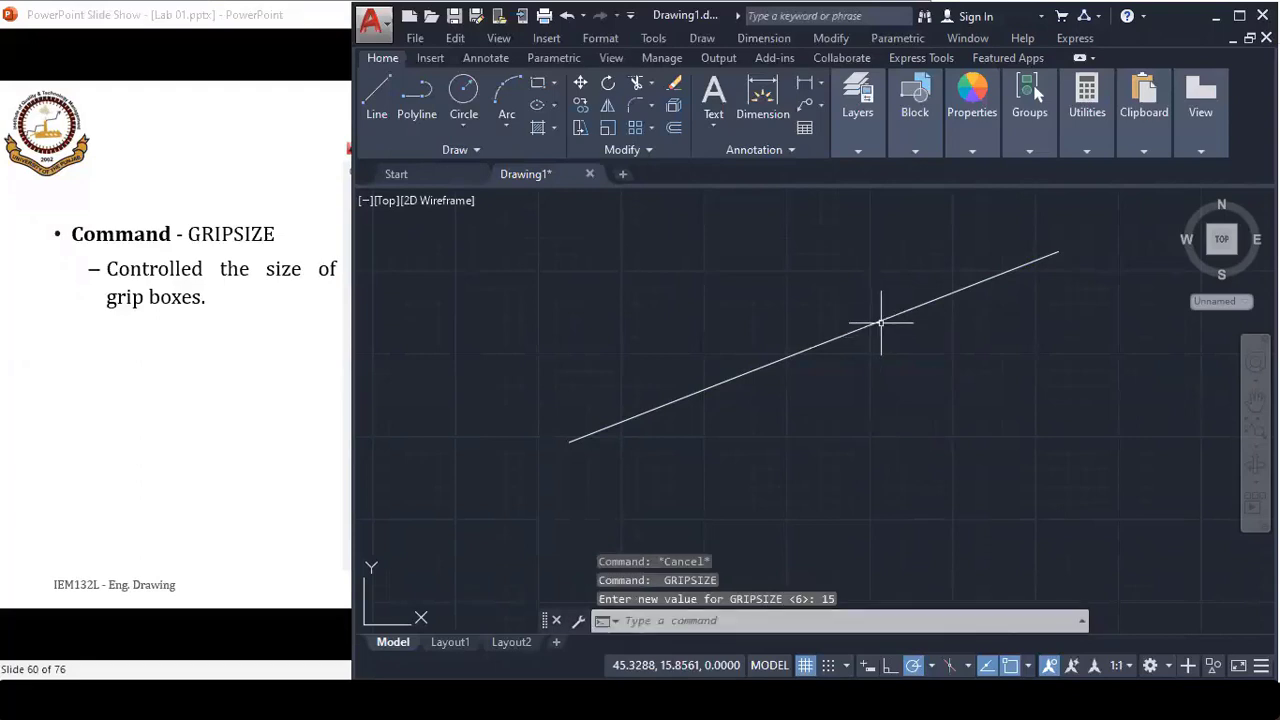
pyautogui.click(885, 318)
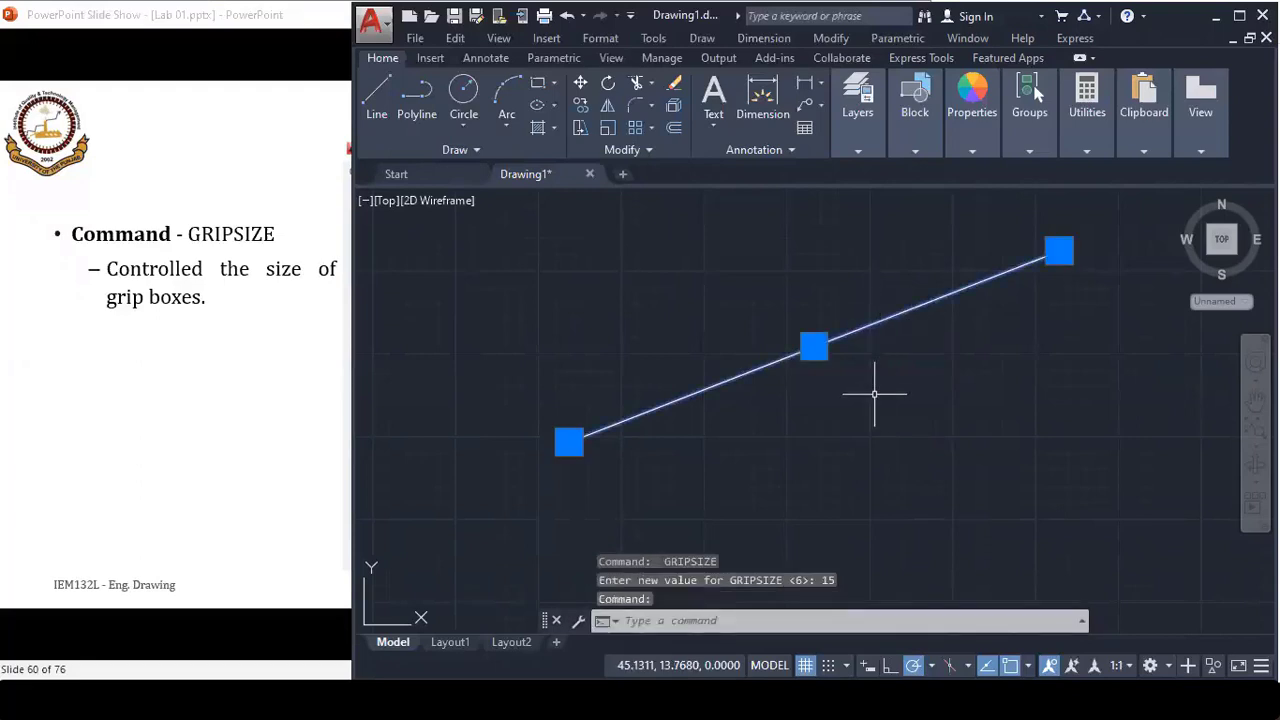
pyautogui.press('Escape')
# - Set GRIPSIZE back to 5 and check the smaller grips on the line
pyautogui.press('Return')
pyautogui.write('5')
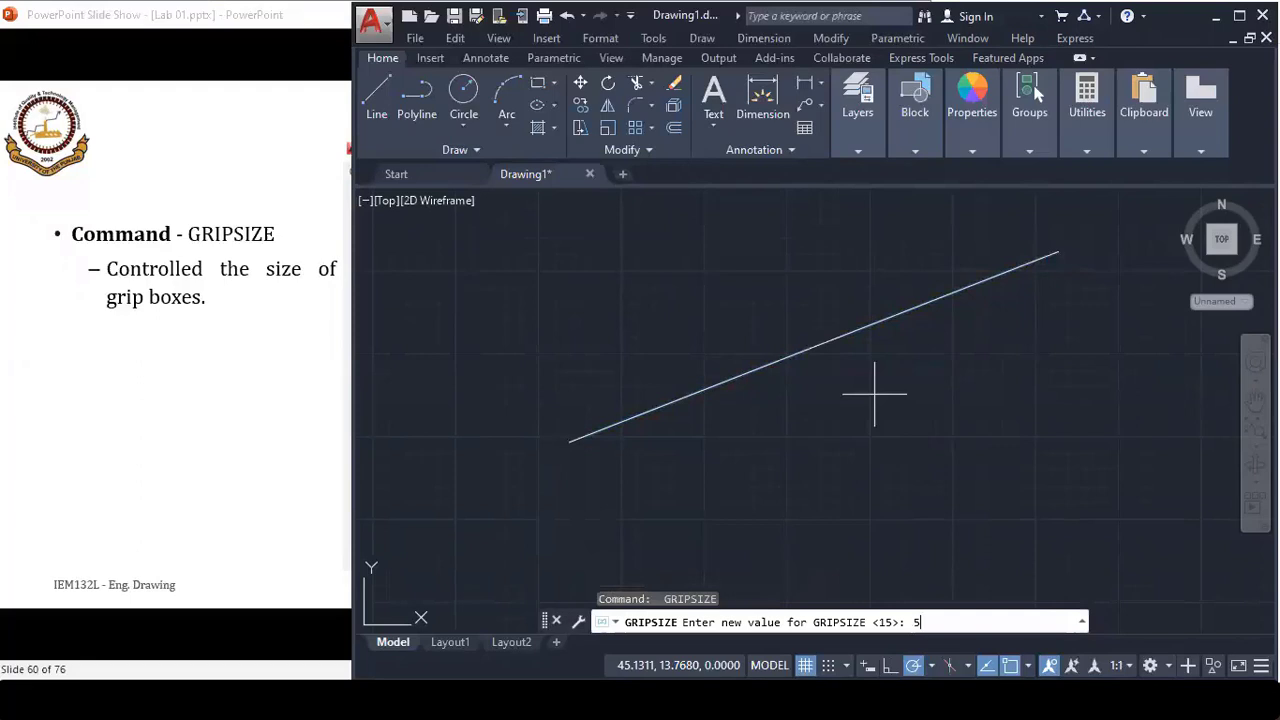
pyautogui.press('Return')
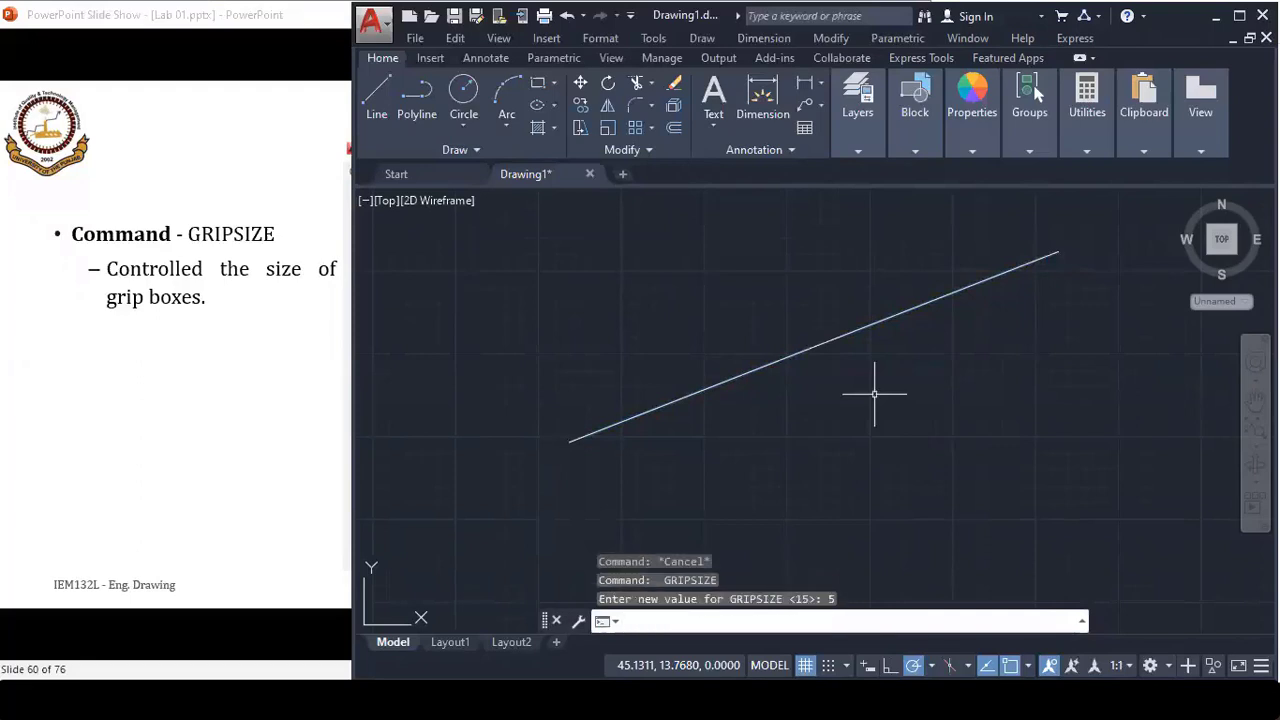
pyautogui.click(846, 335)
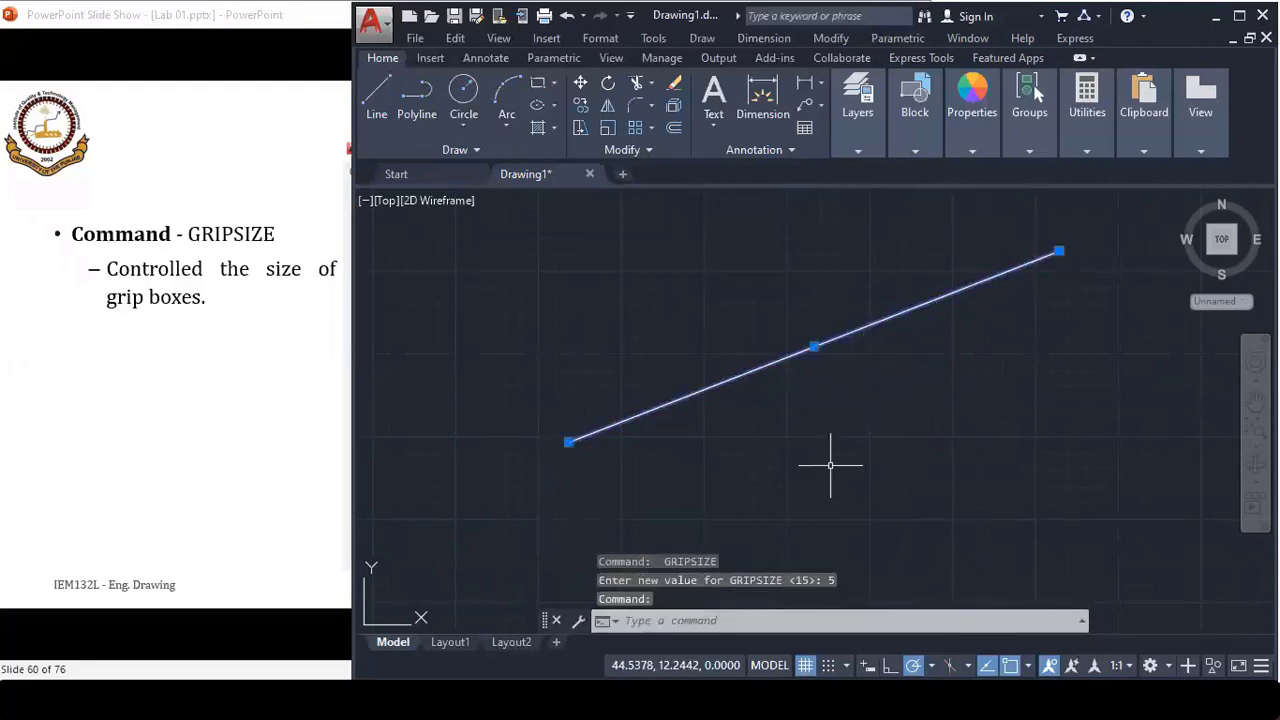
pyautogui.press('Escape')
pyautogui.rightClick(859, 400)
pyautogui.click(902, 394)
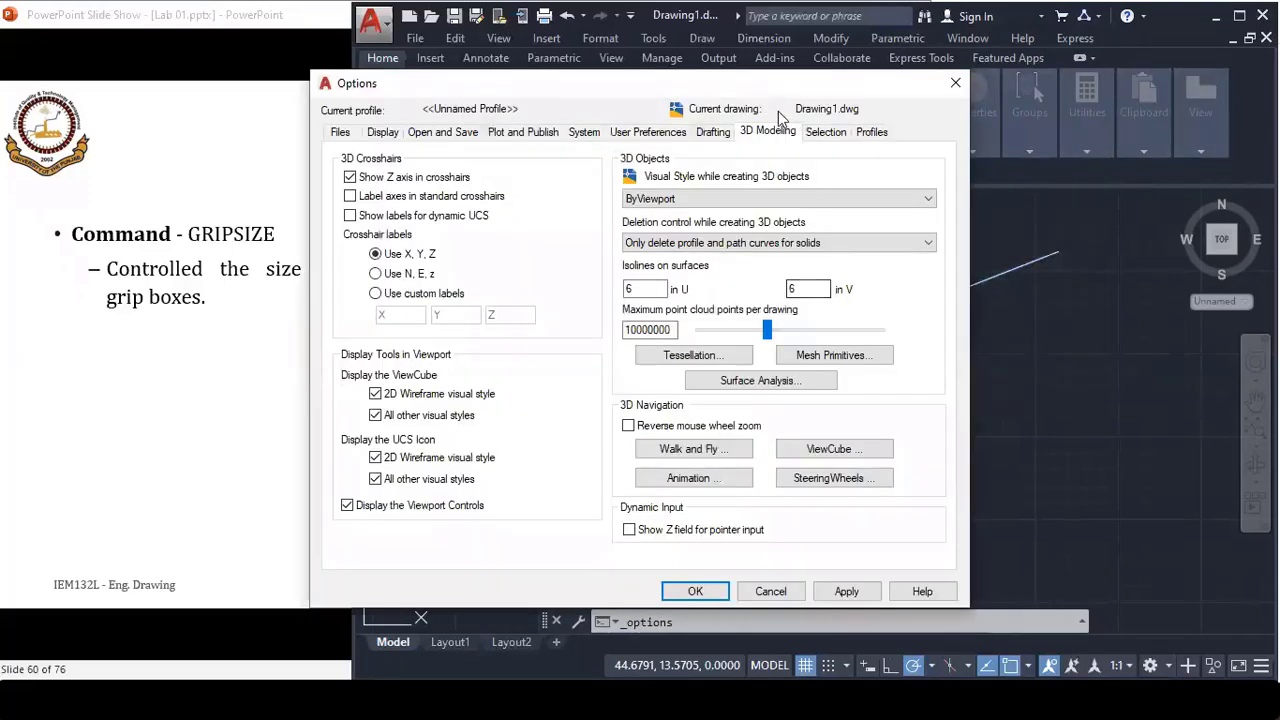
pyautogui.click(824, 134)
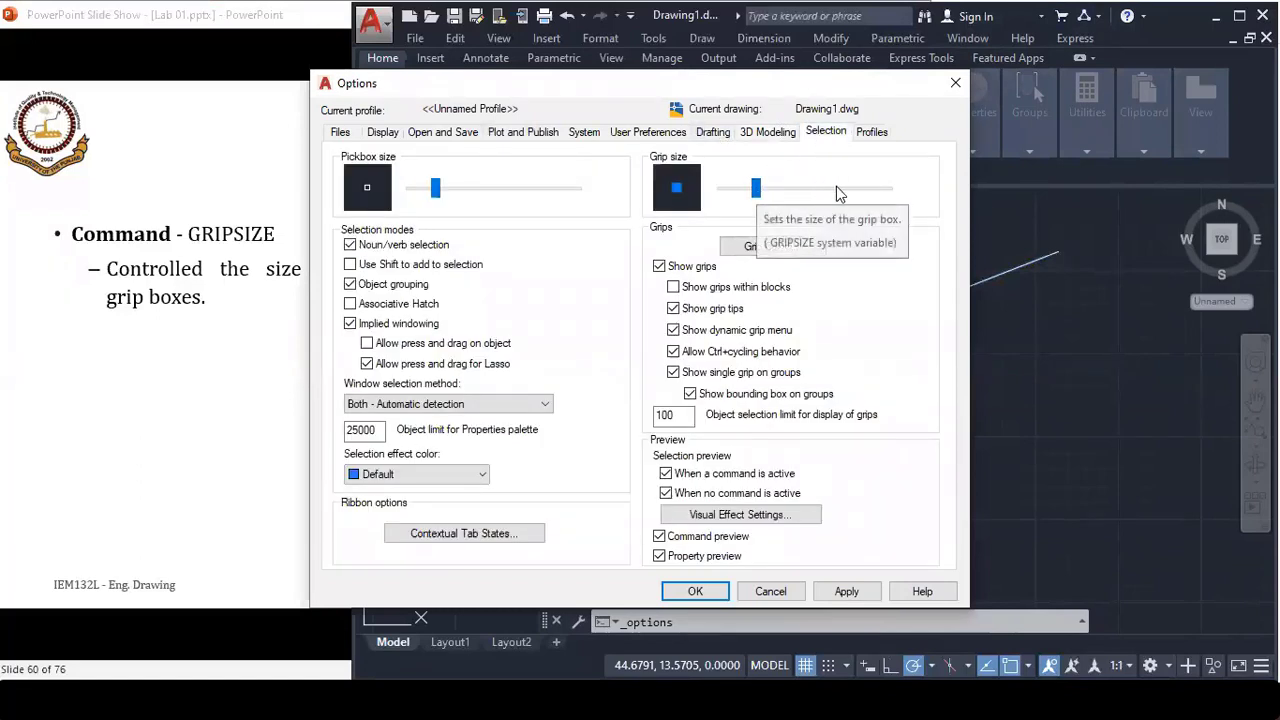
pyautogui.moveTo(776, 197); pyautogui.dragTo(772, 205)
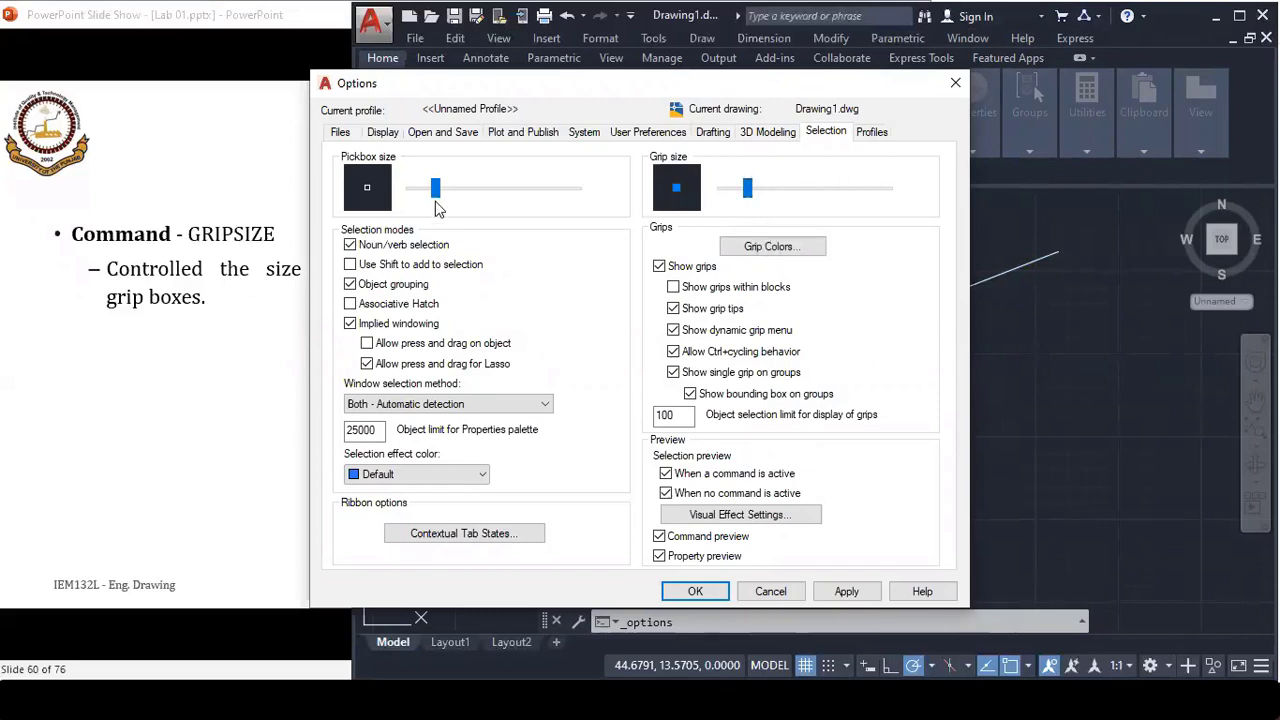
pyautogui.moveTo(436, 203)
pyautogui.mouseDown()
pyautogui.moveTo(543, 198)
pyautogui.moveTo(445, 205)
pyautogui.moveTo(508, 198)
pyautogui.moveTo(493, 198)
pyautogui.mouseUp()
pyautogui.click(772, 590)
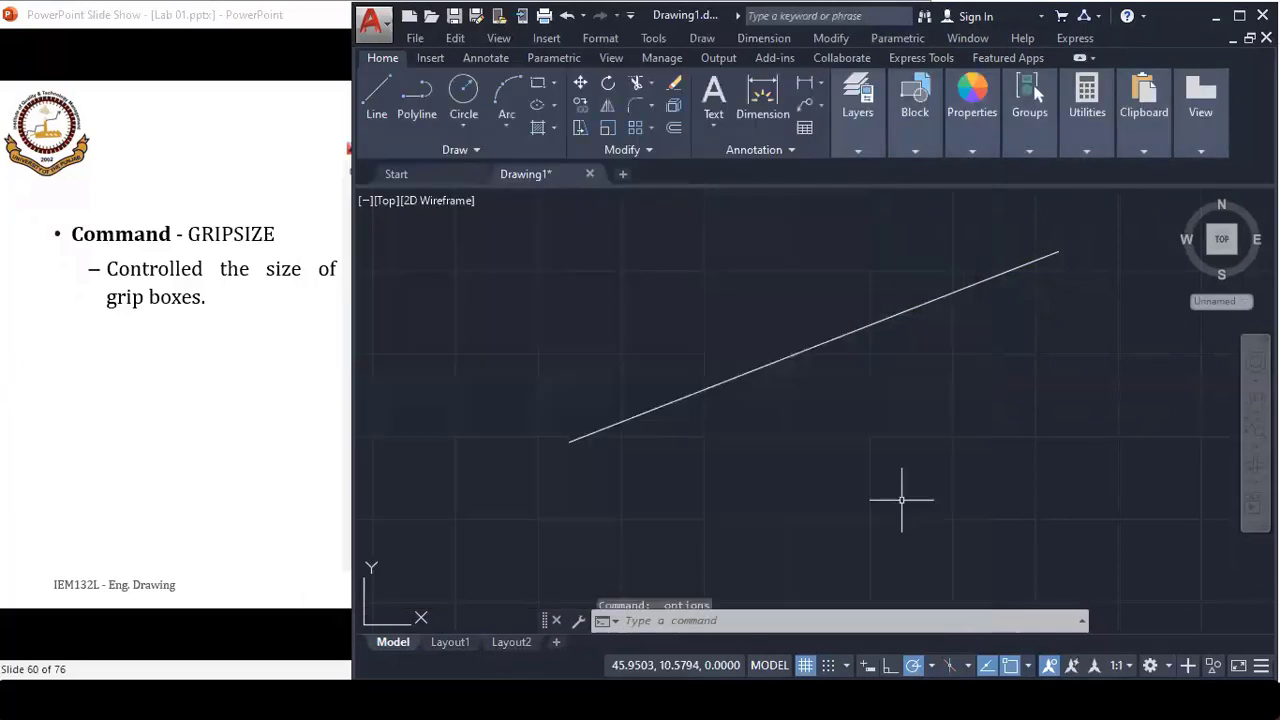
# - Bring the slide show forward and advance to slide 61, the Printing section title
pyautogui.click(105, 17)
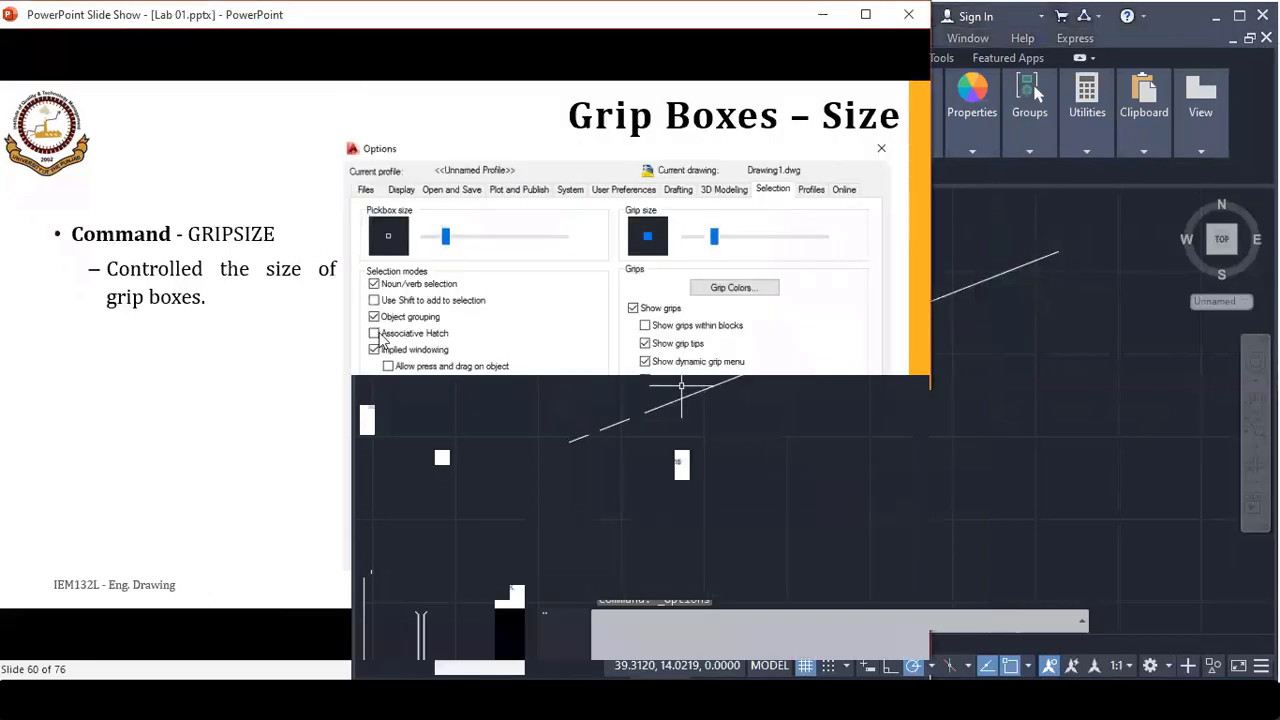
pyautogui.click(379, 335)
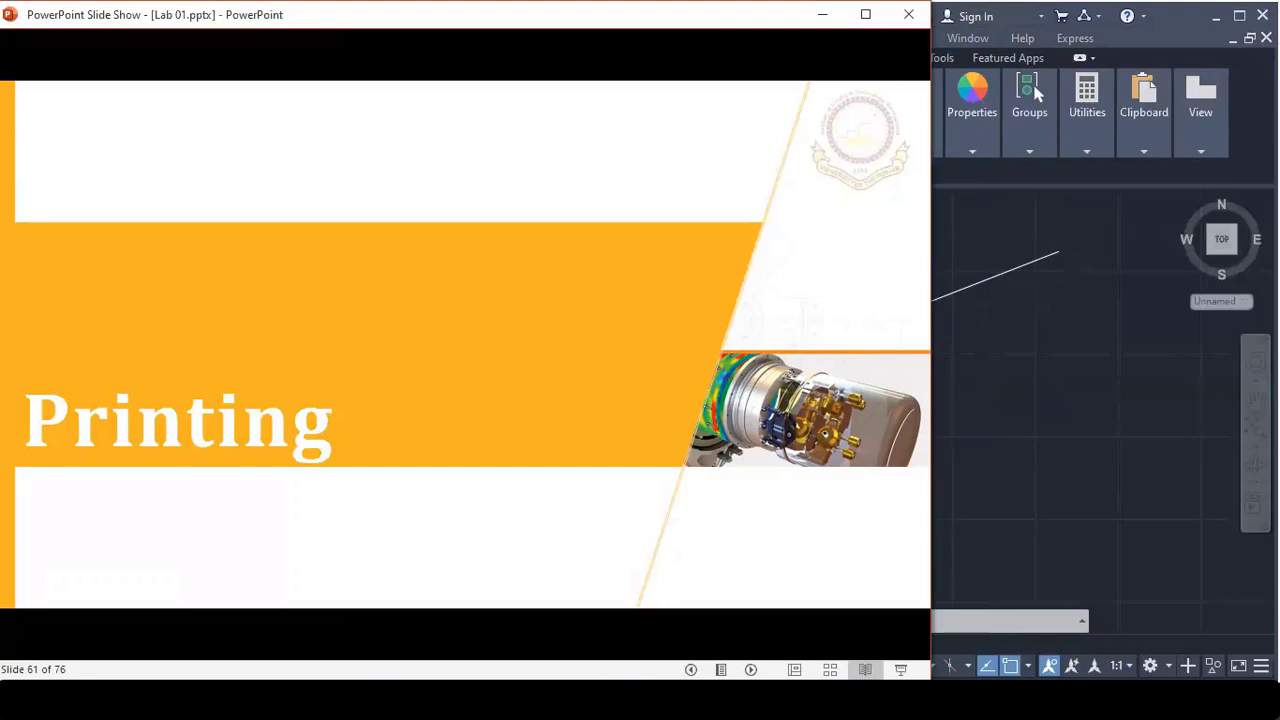
# - Advance past the print-region slide to slide 63 showing the drawing-limits box
pyautogui.press('Right')
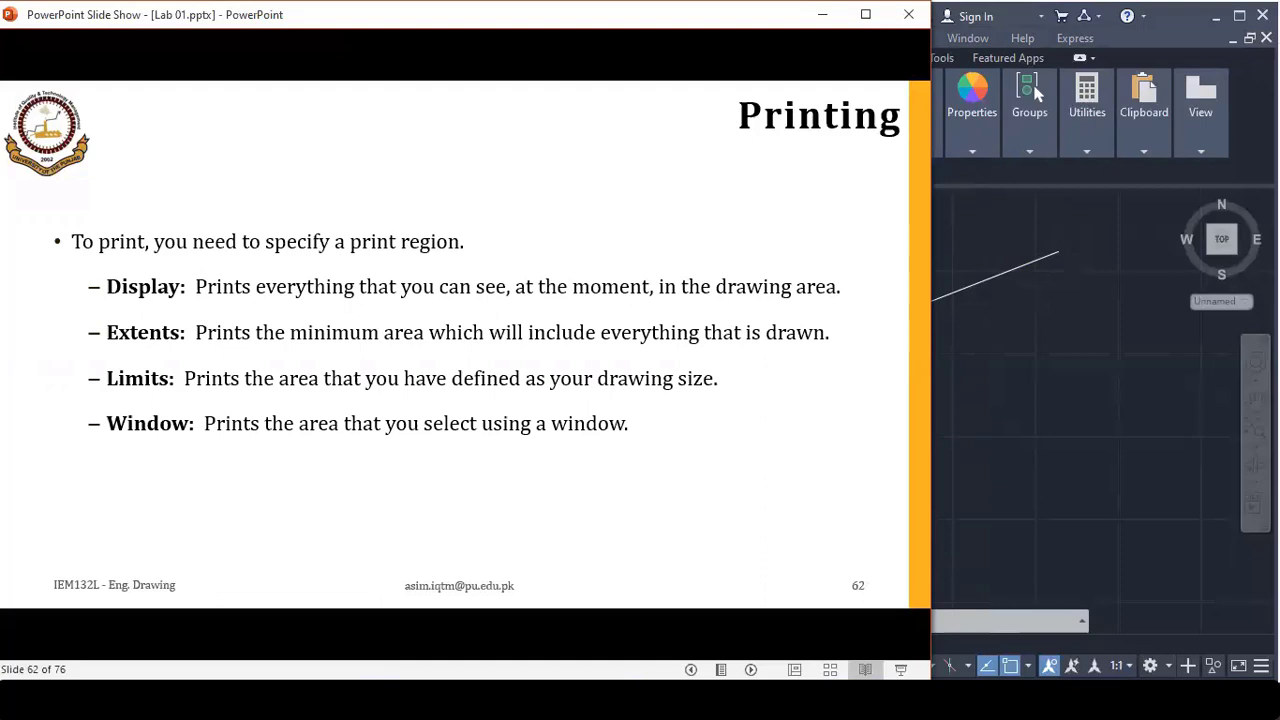
pyautogui.press('Right')
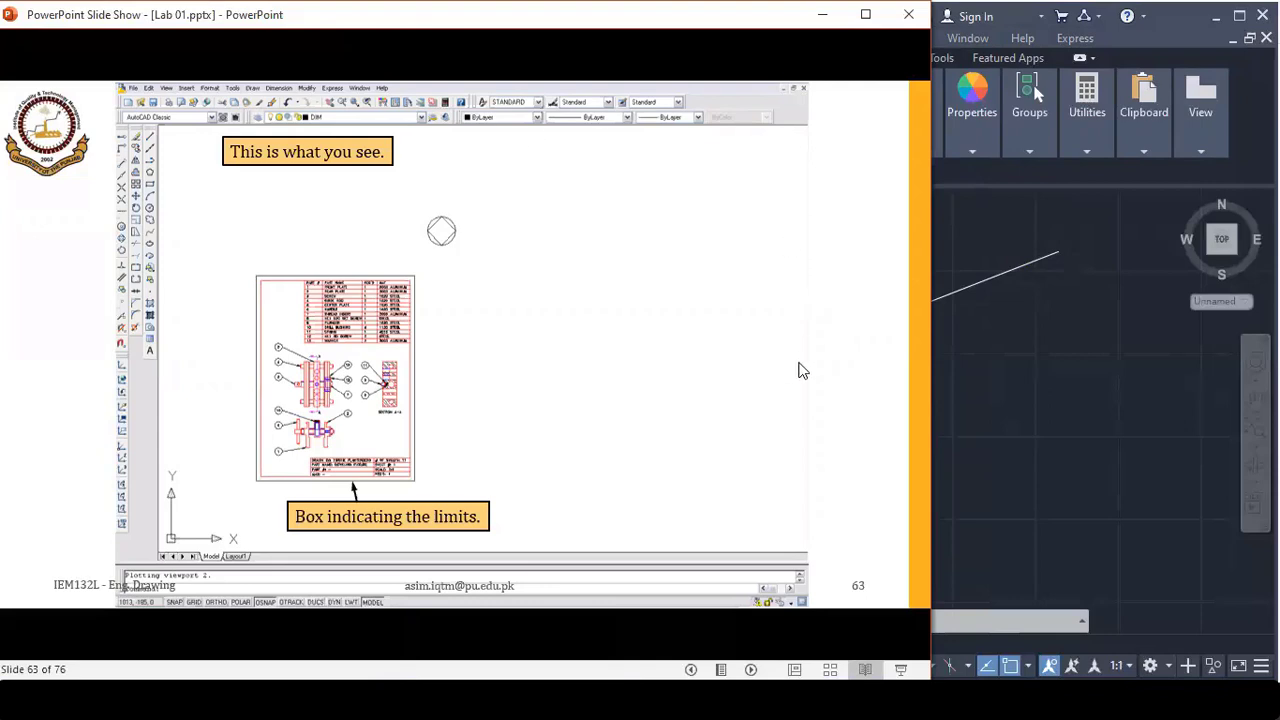
# - Erase the diagonal line, zoom out to the circles and rectangle, then show slide 64 on Display plotting
pyautogui.click(1012, 385)
pyautogui.click(952, 292)
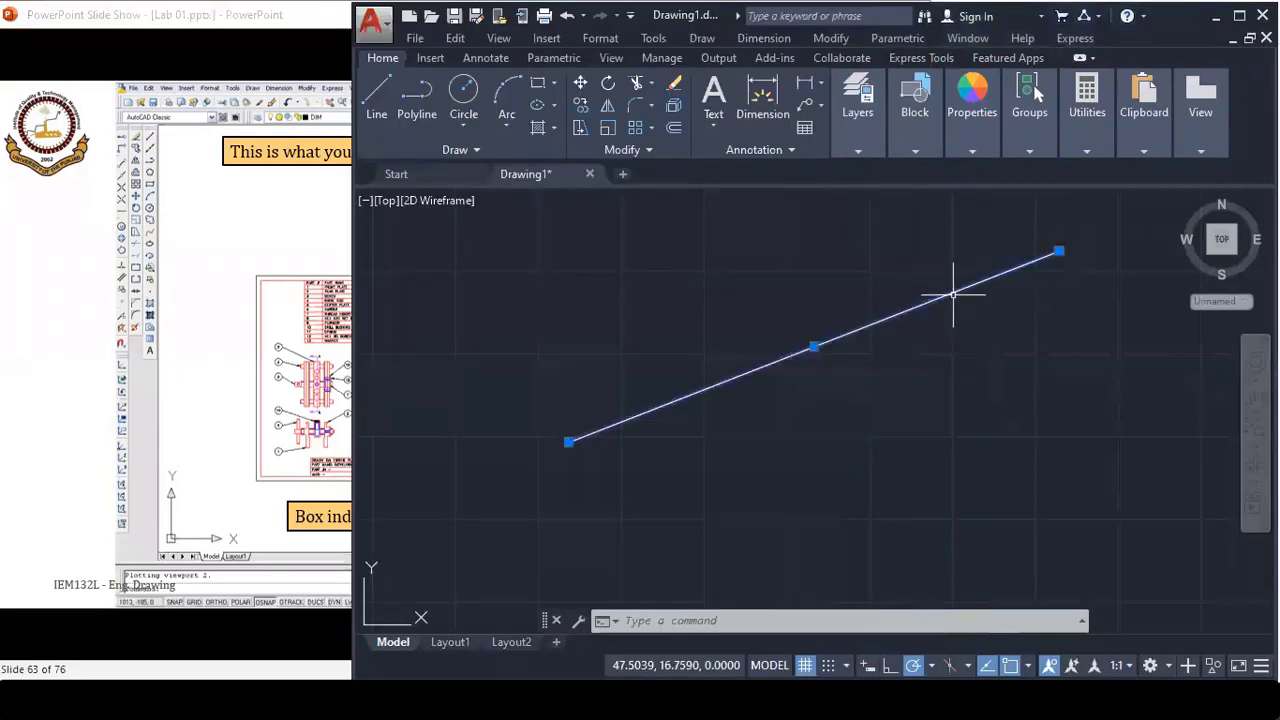
pyautogui.press('Delete')
pyautogui.scroll(-3, 948, 293)
pyautogui.moveTo(929, 343); pyautogui.dragTo(829, 449, button='middle')
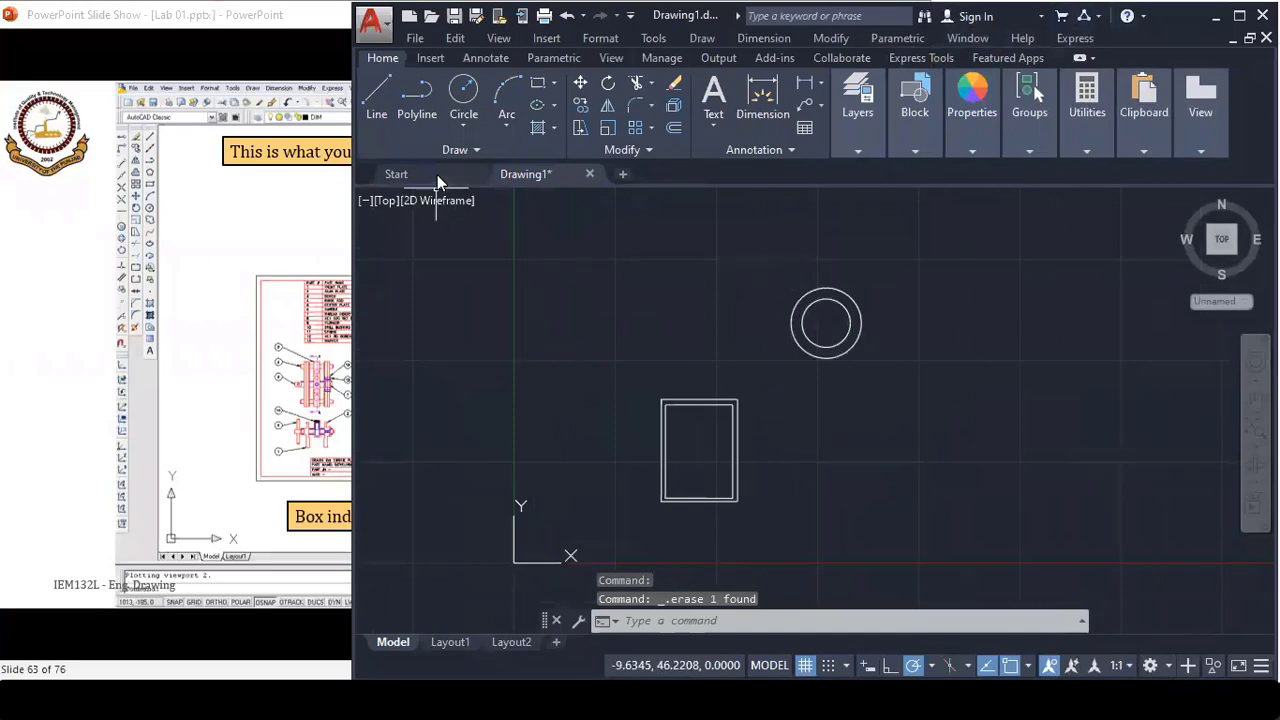
pyautogui.click(345, 36)
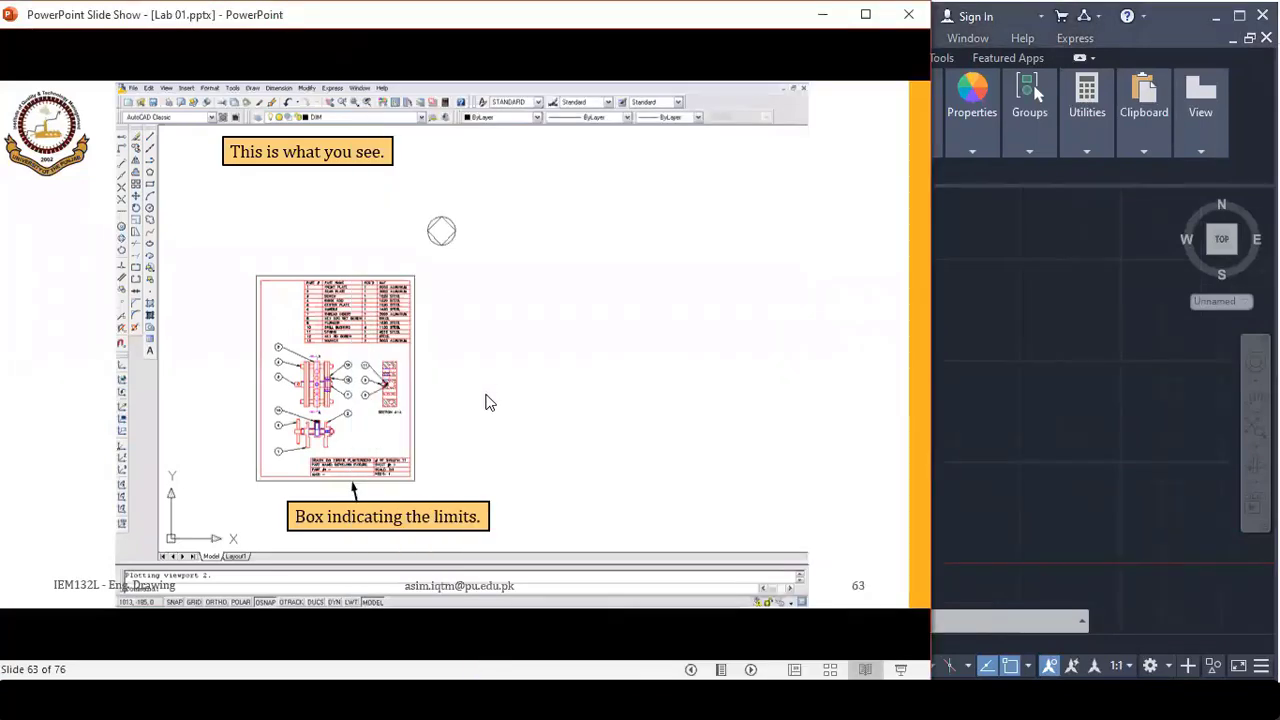
pyautogui.click(485, 402)
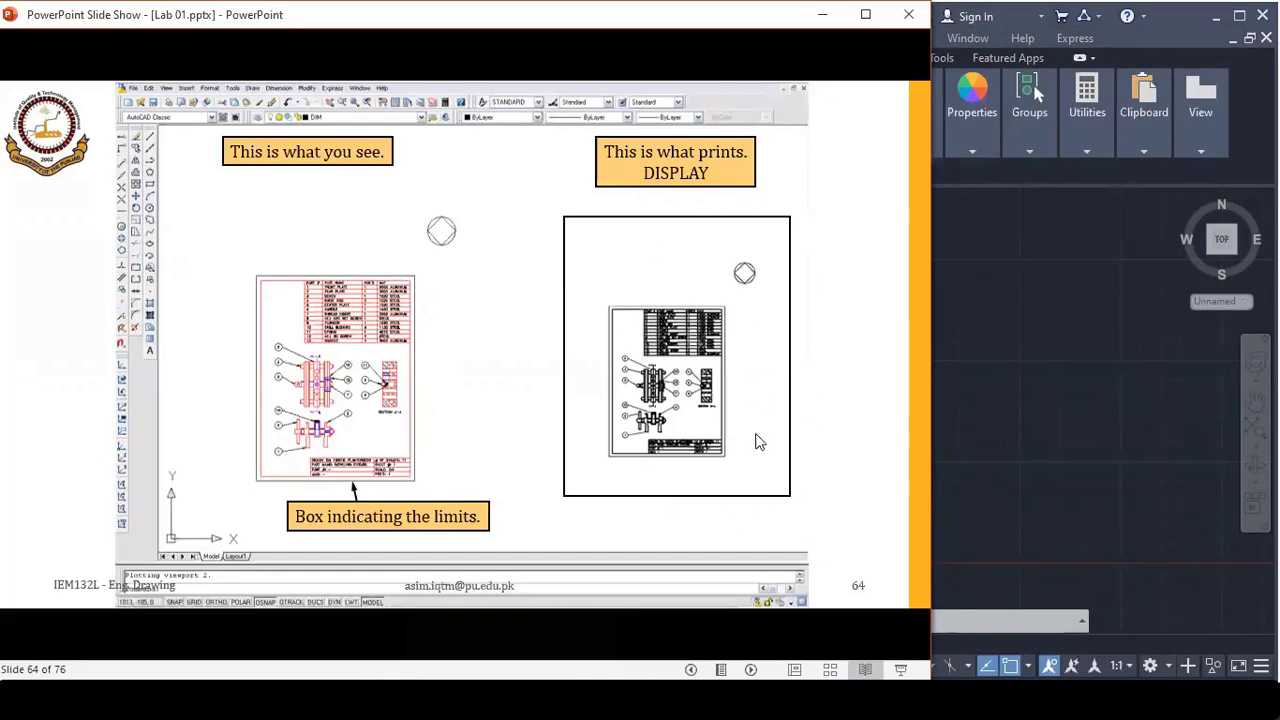
# - Present the Extents and Limits plotting slides, reaching slide 67 Page Setup, then return to AutoCAD
pyautogui.click(677, 464)
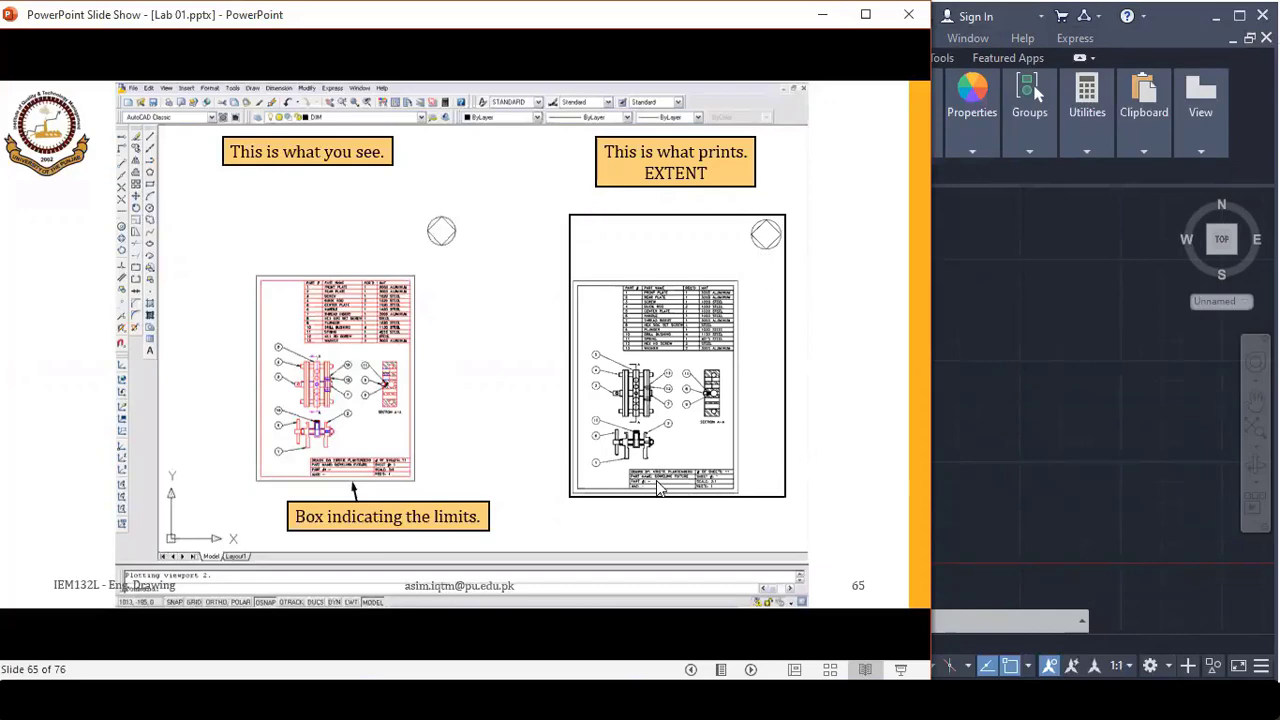
pyautogui.click(622, 437)
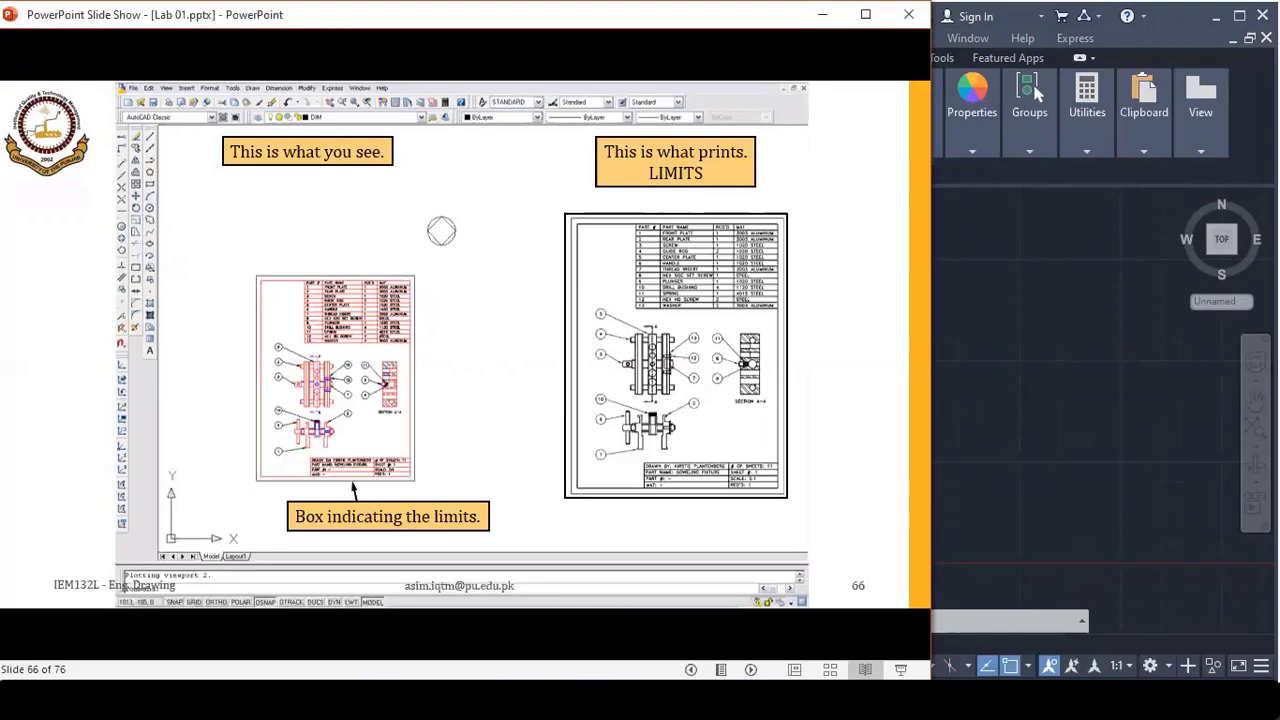
pyautogui.press('Right')
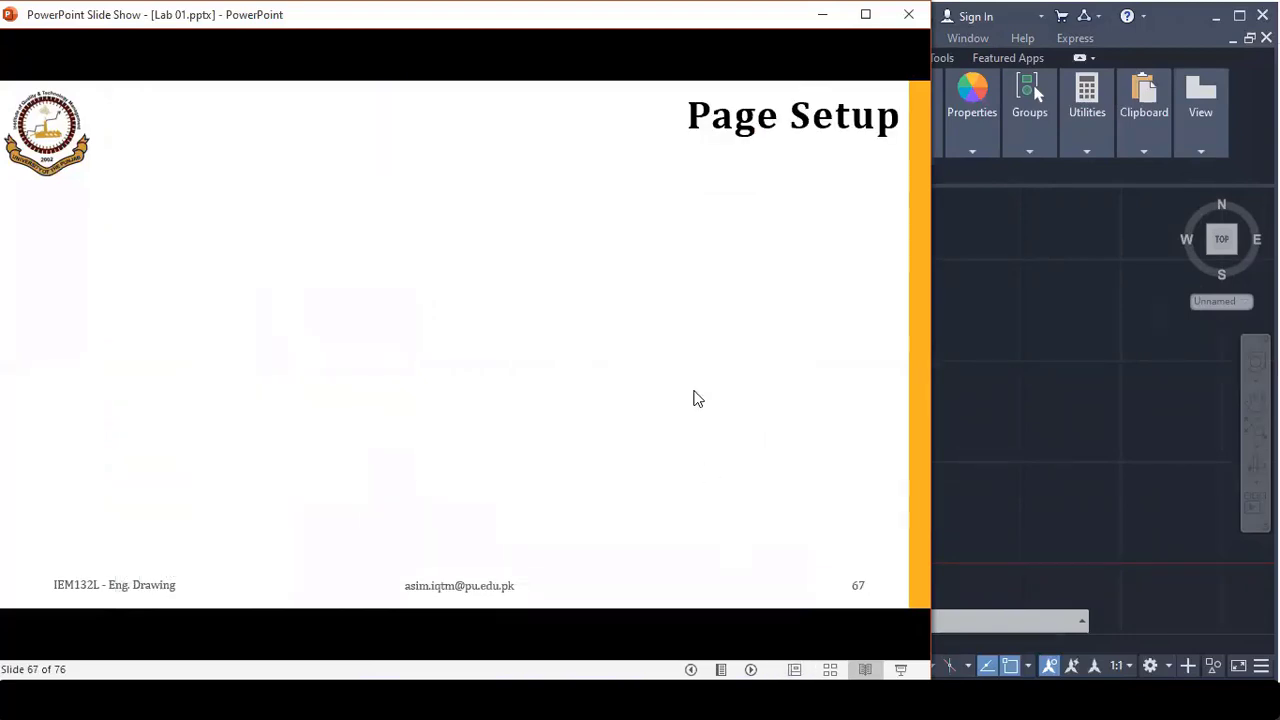
pyautogui.press('Left')
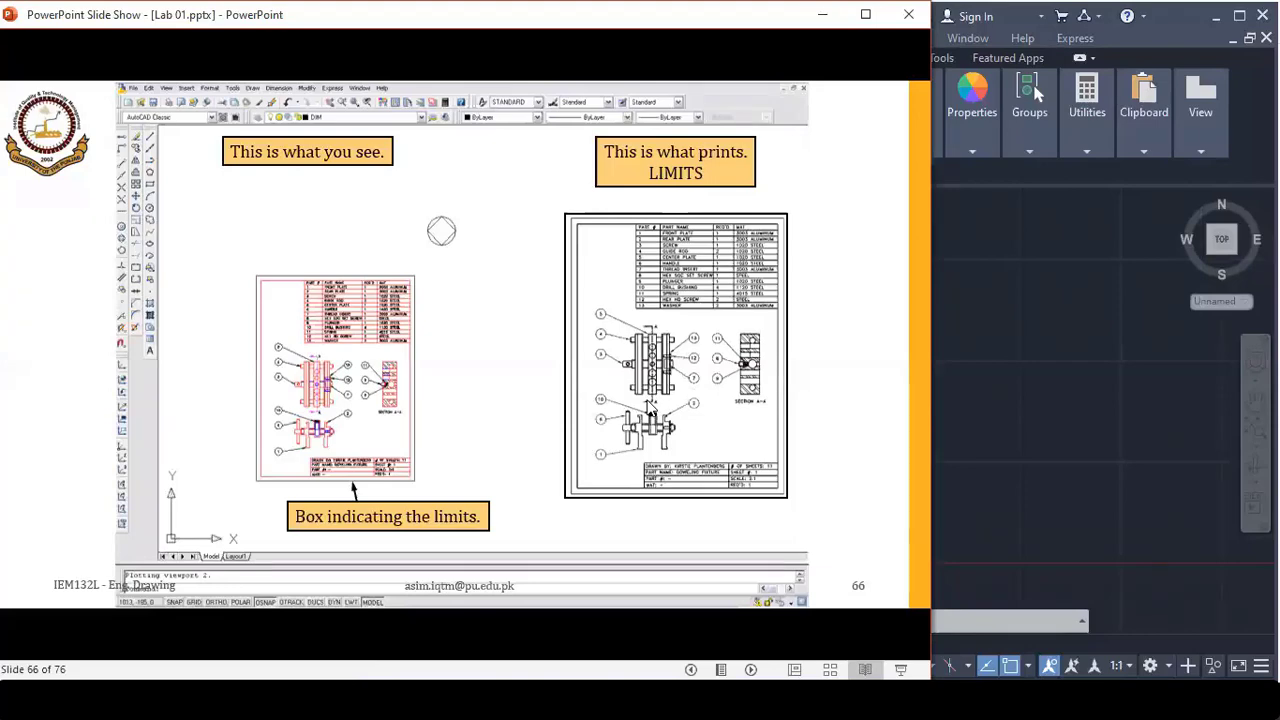
pyautogui.click(740, 397)
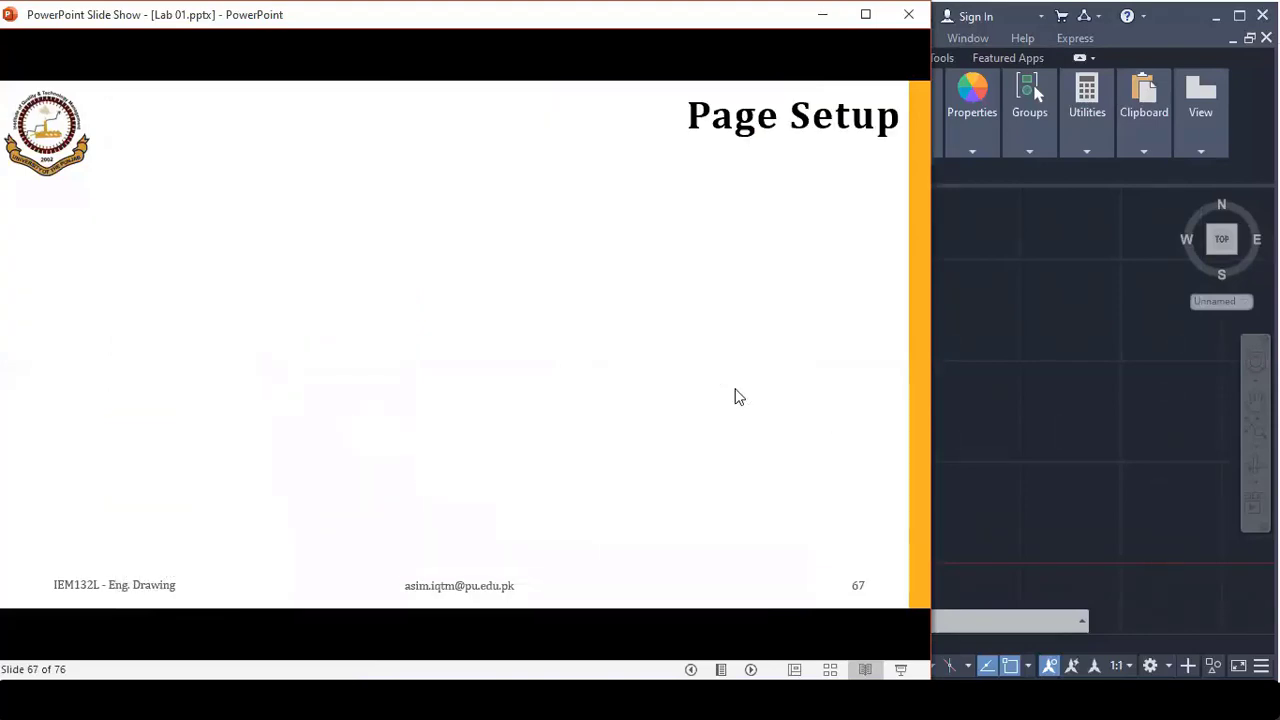
pyautogui.click(1003, 383)
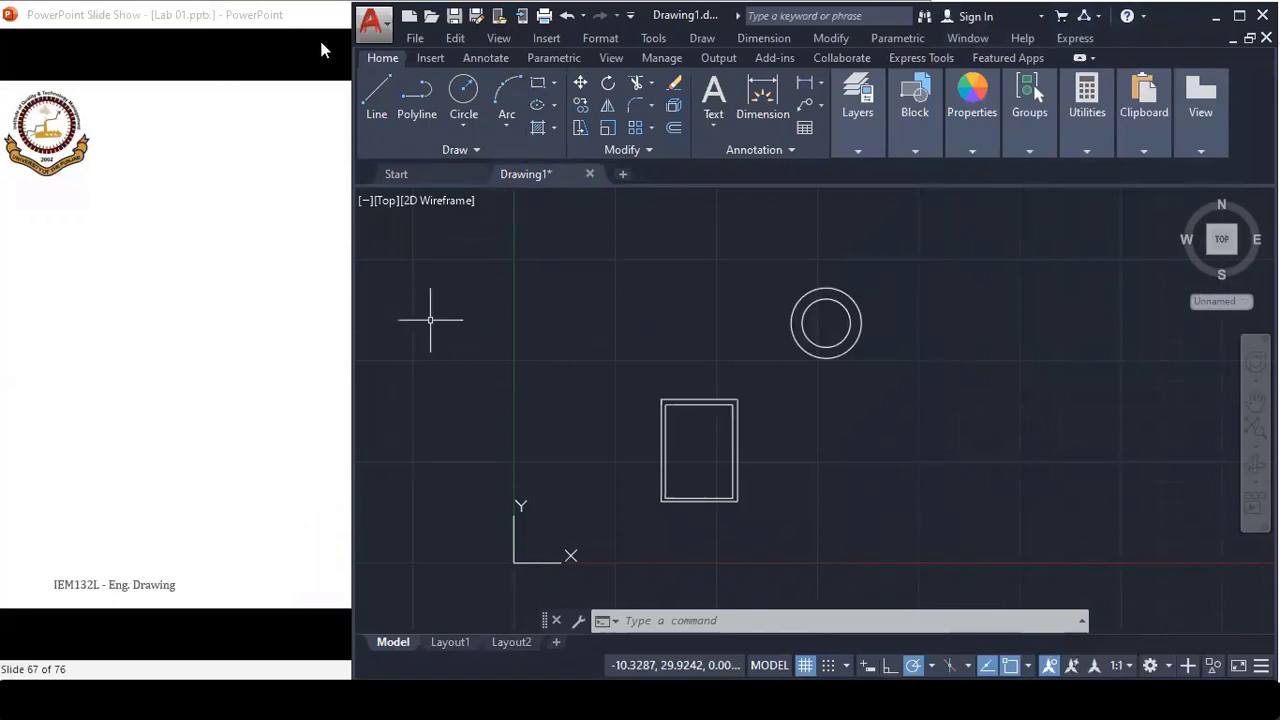
# - Open the Plot - Model dialog from the application menu's Print commands
pyautogui.click(371, 32)
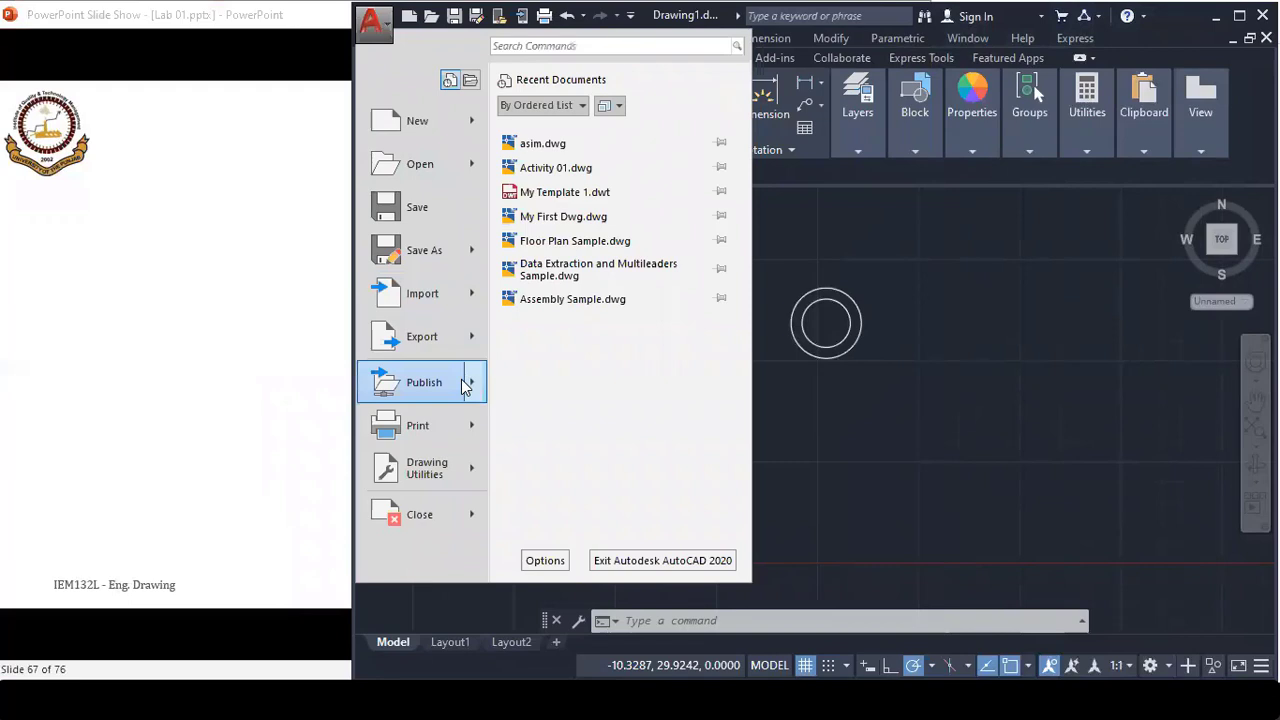
pyautogui.moveTo(417, 425)
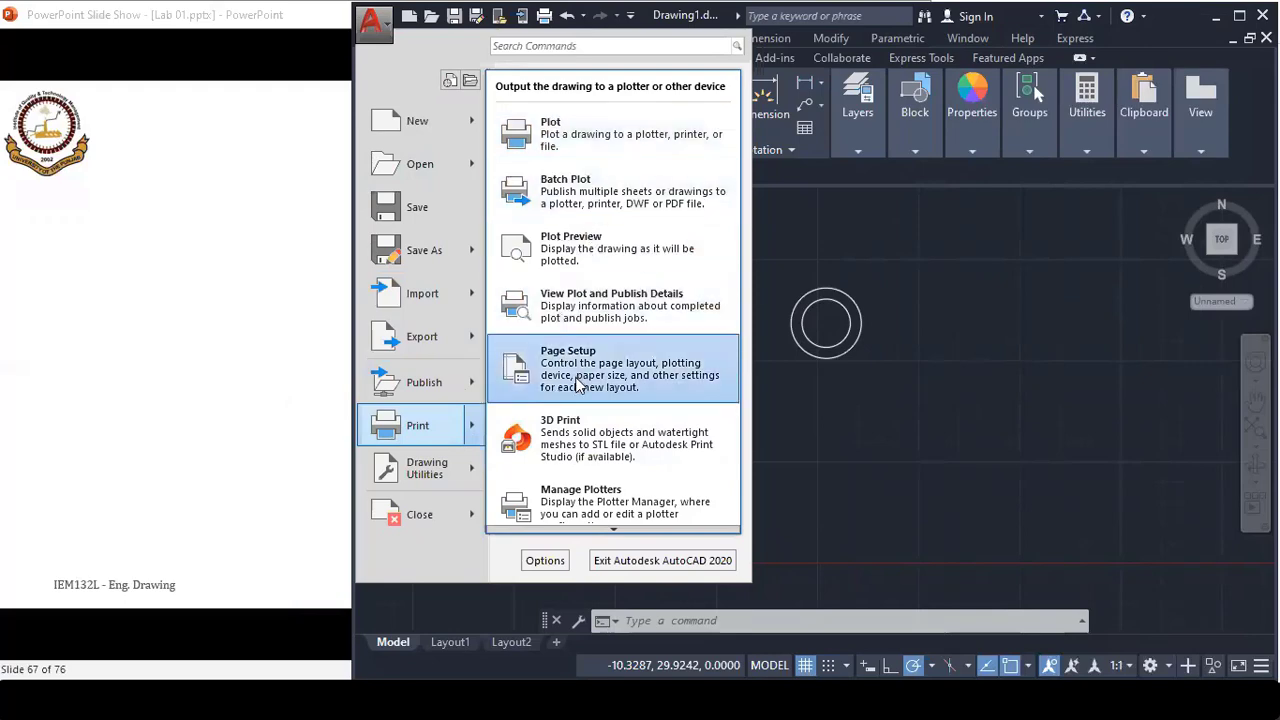
pyautogui.click(598, 124)
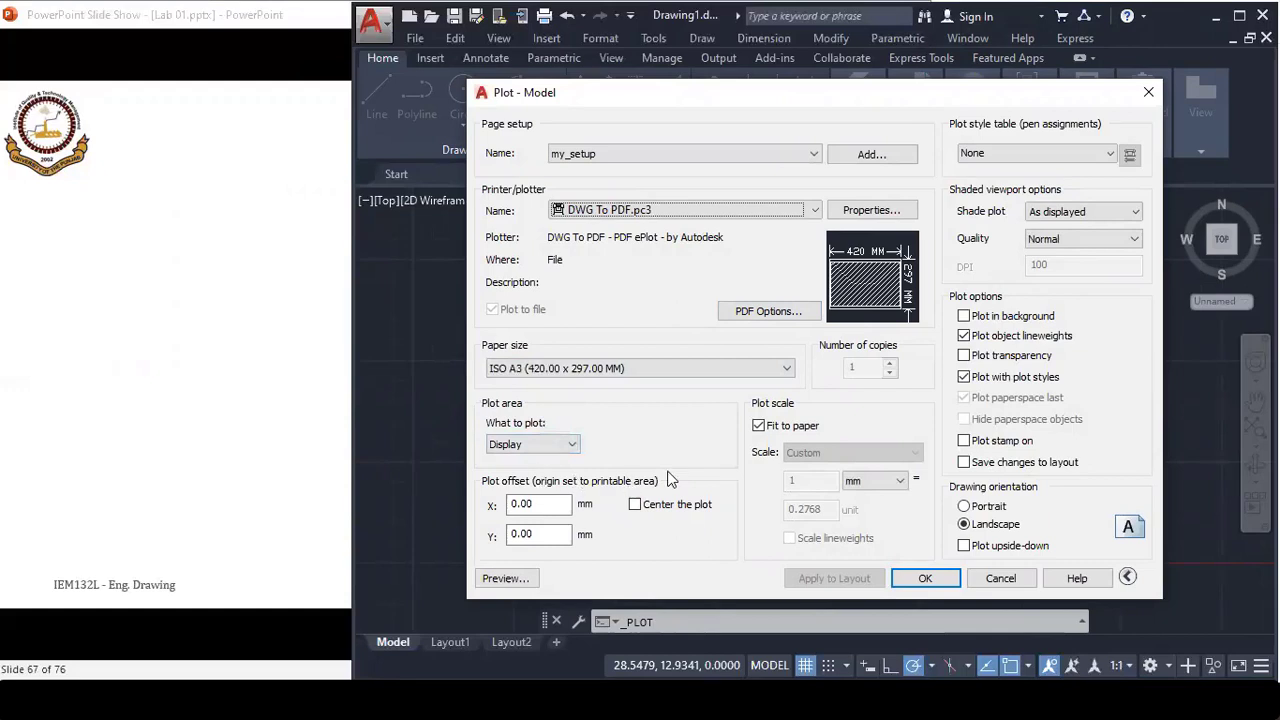
# - Keep Display as the plot area, preview the plot, then close the preview
pyautogui.click(547, 446)
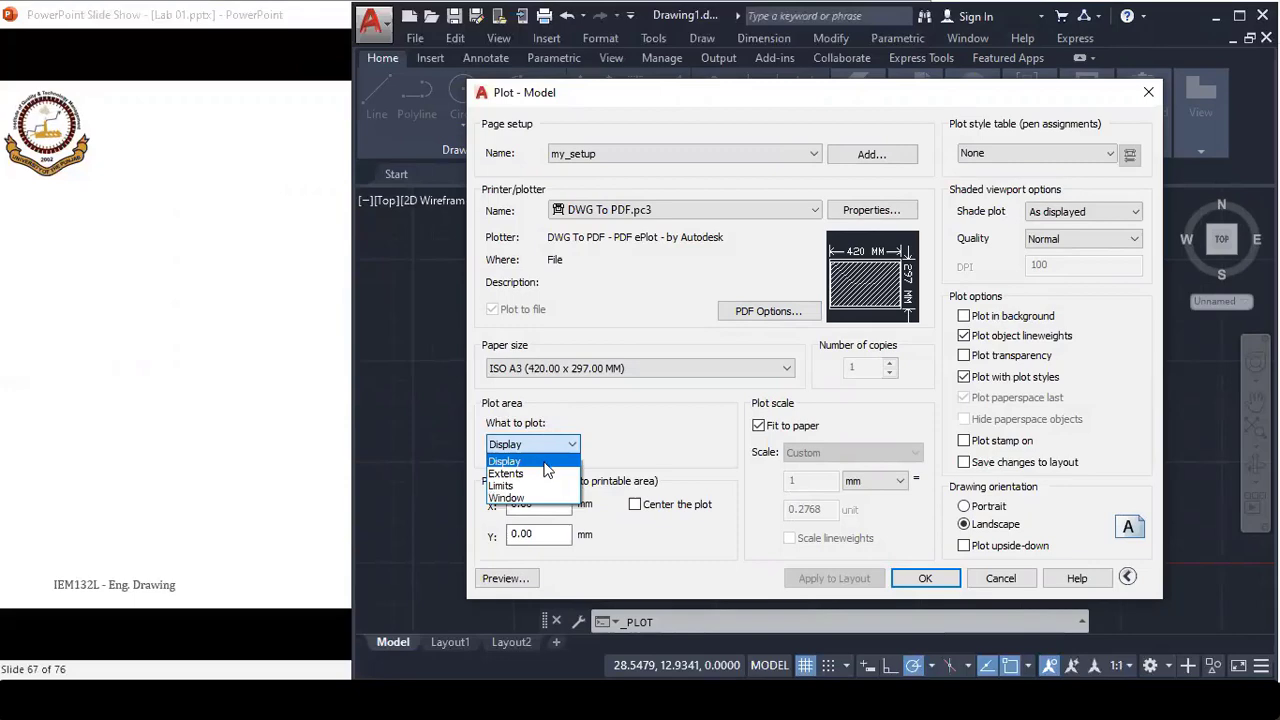
pyautogui.click(545, 462)
pyautogui.click(510, 578)
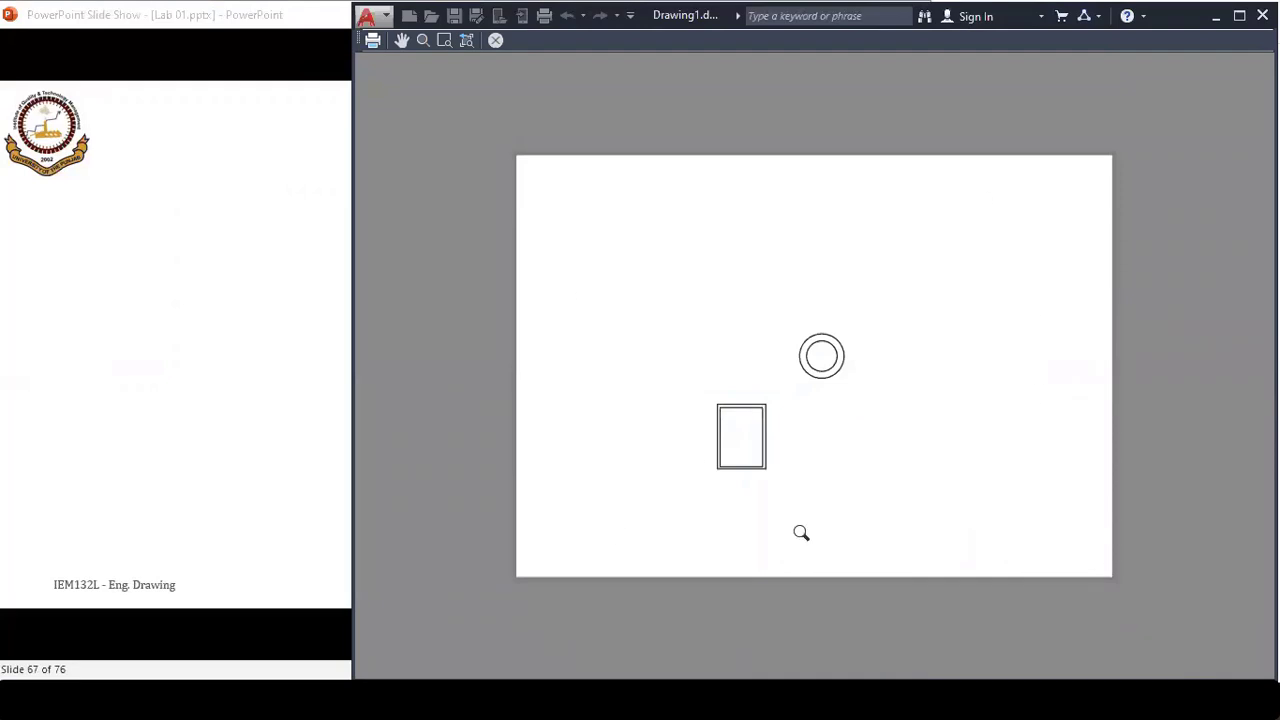
pyautogui.click(496, 40)
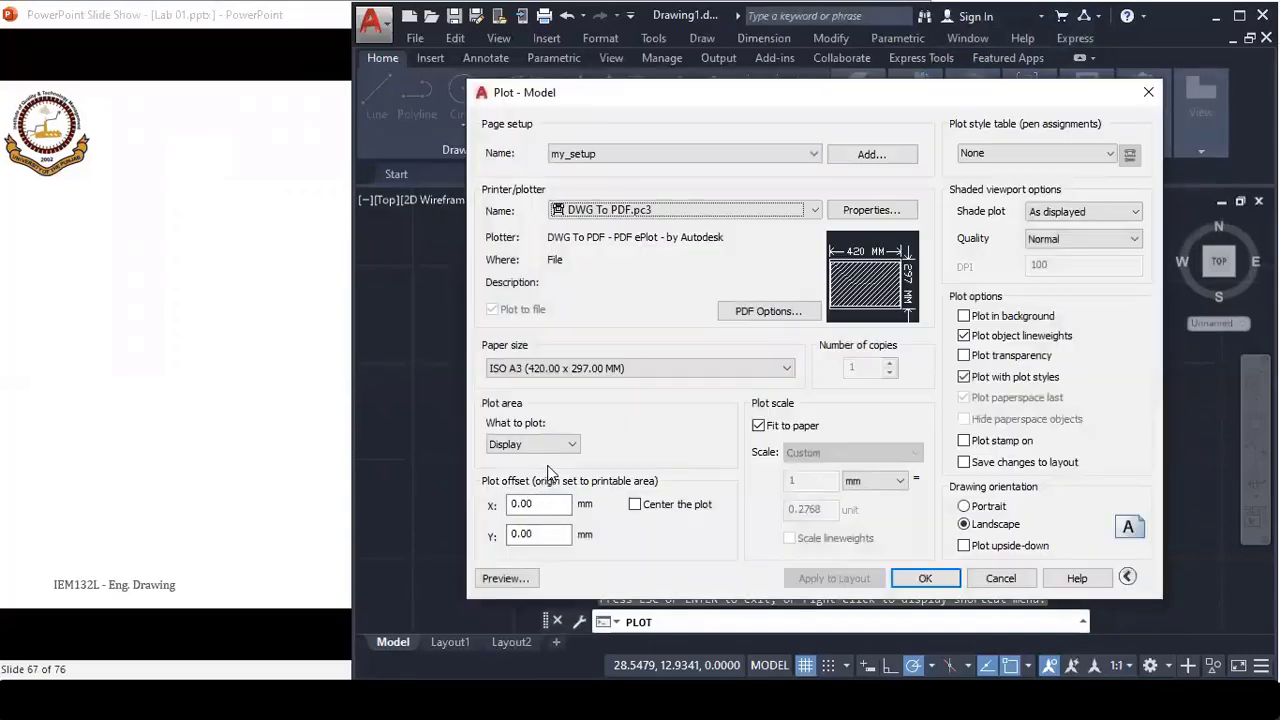
# - Preview the plot with the plot area set to Extents, then close the preview
pyautogui.click(545, 444)
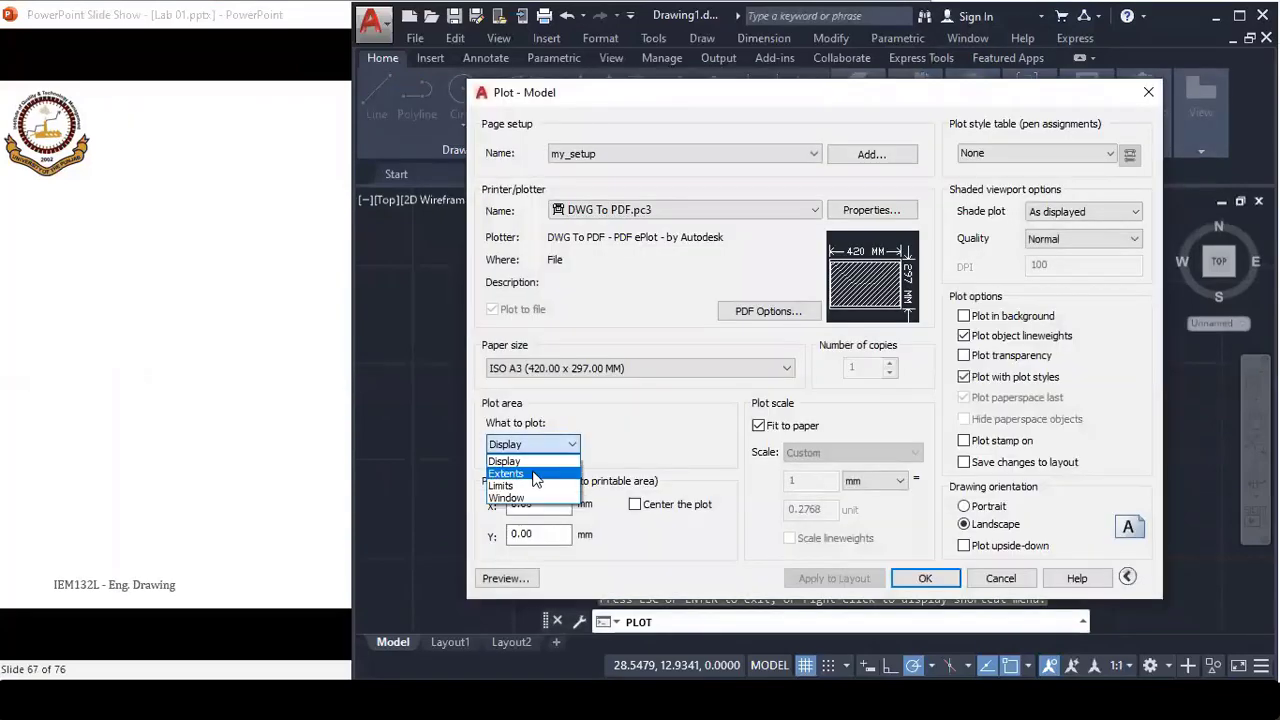
pyautogui.click(535, 479)
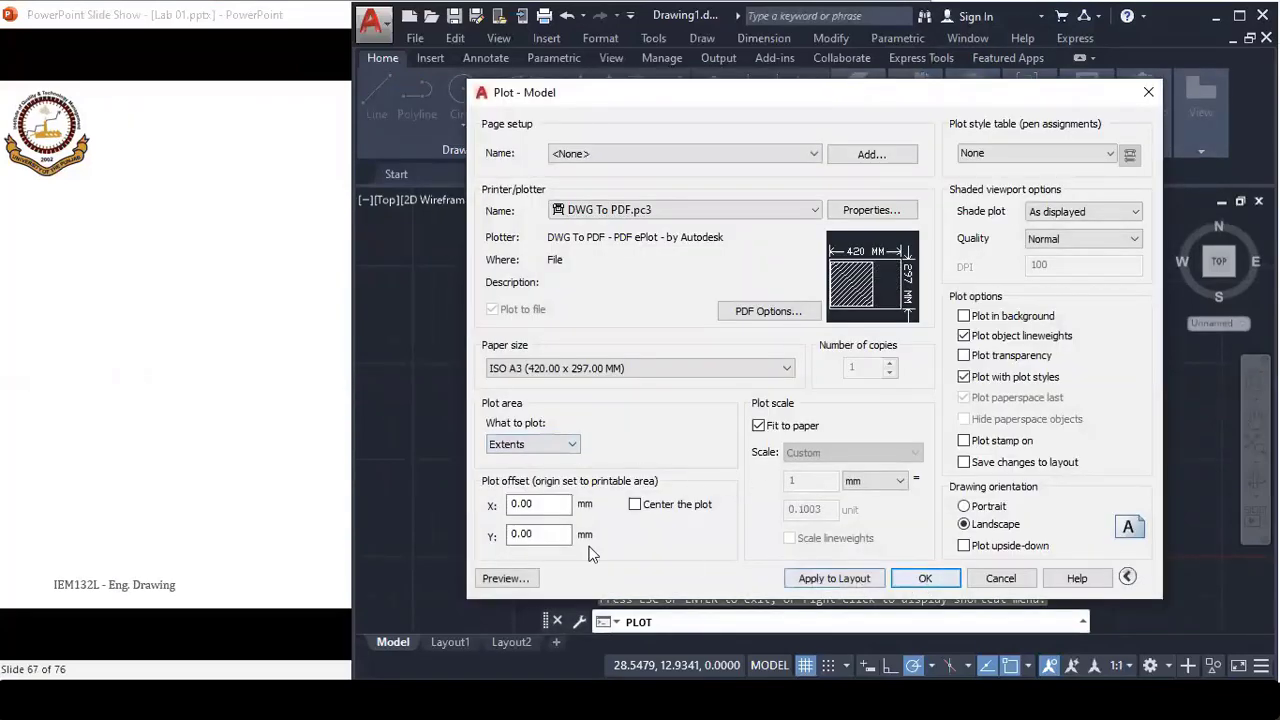
pyautogui.click(504, 575)
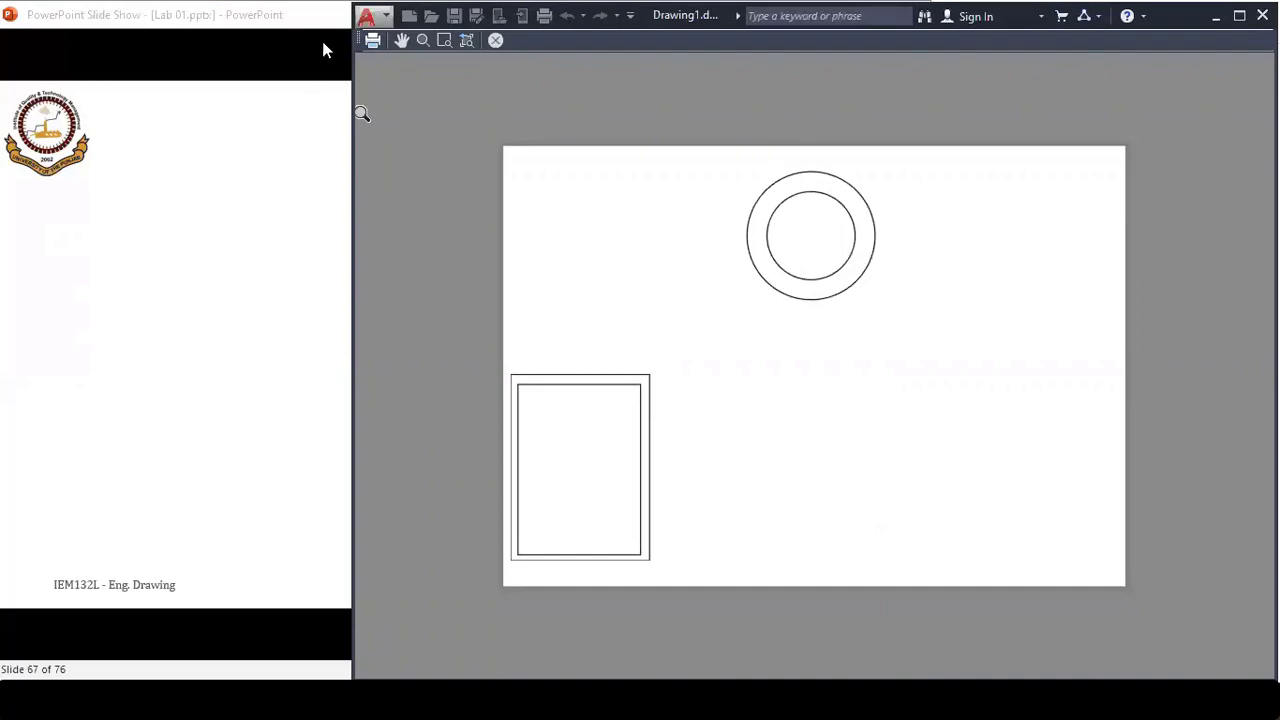
pyautogui.press('Escape')
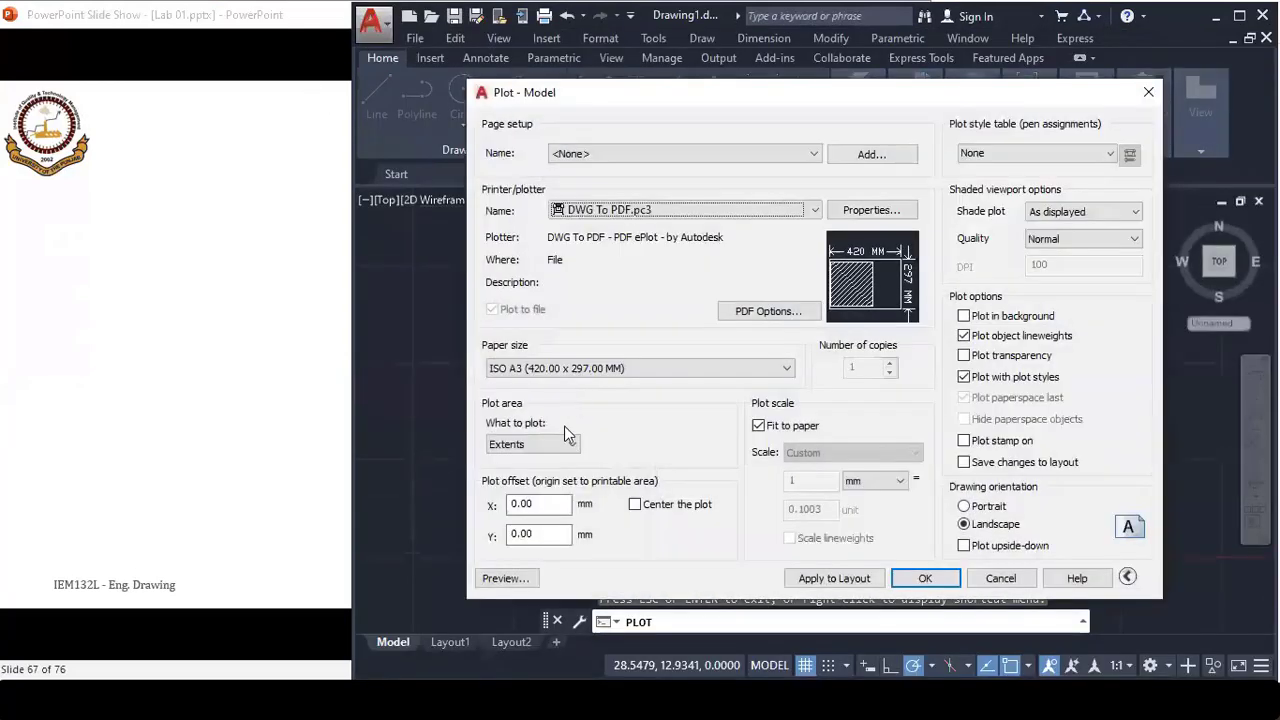
# - Preview the plot with the plot area set to Limits
pyautogui.click(565, 444)
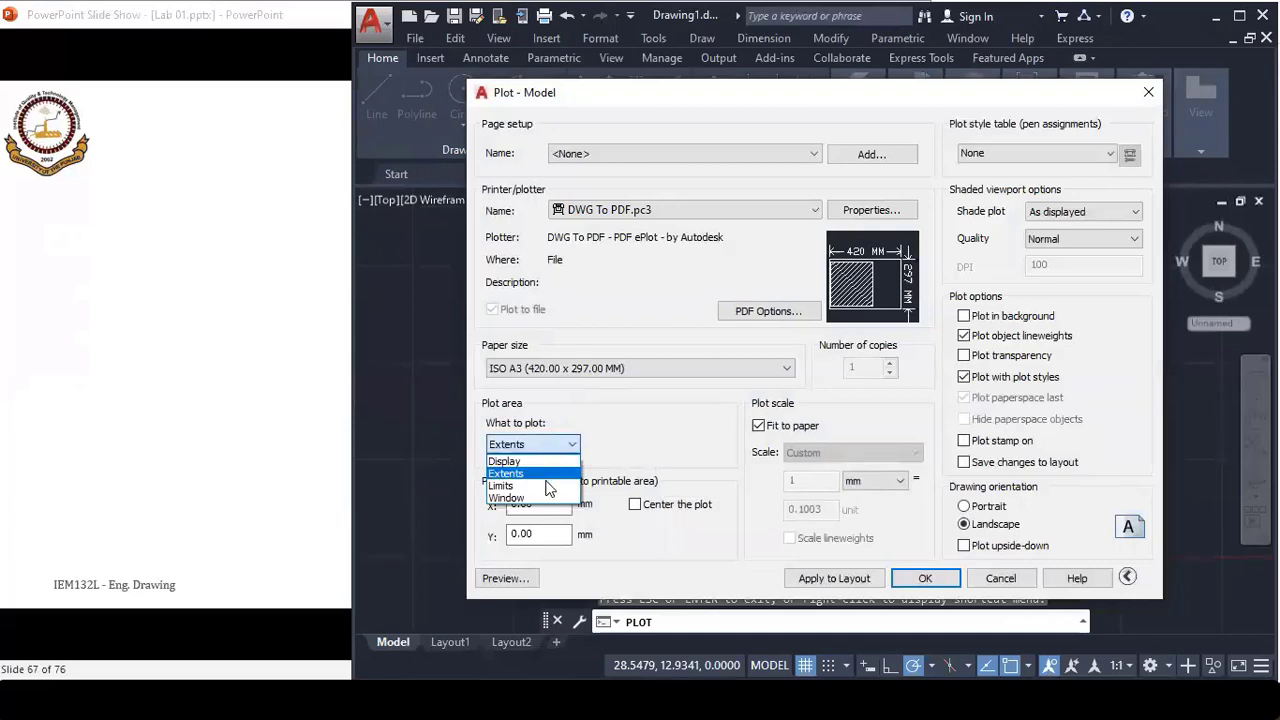
pyautogui.click(548, 486)
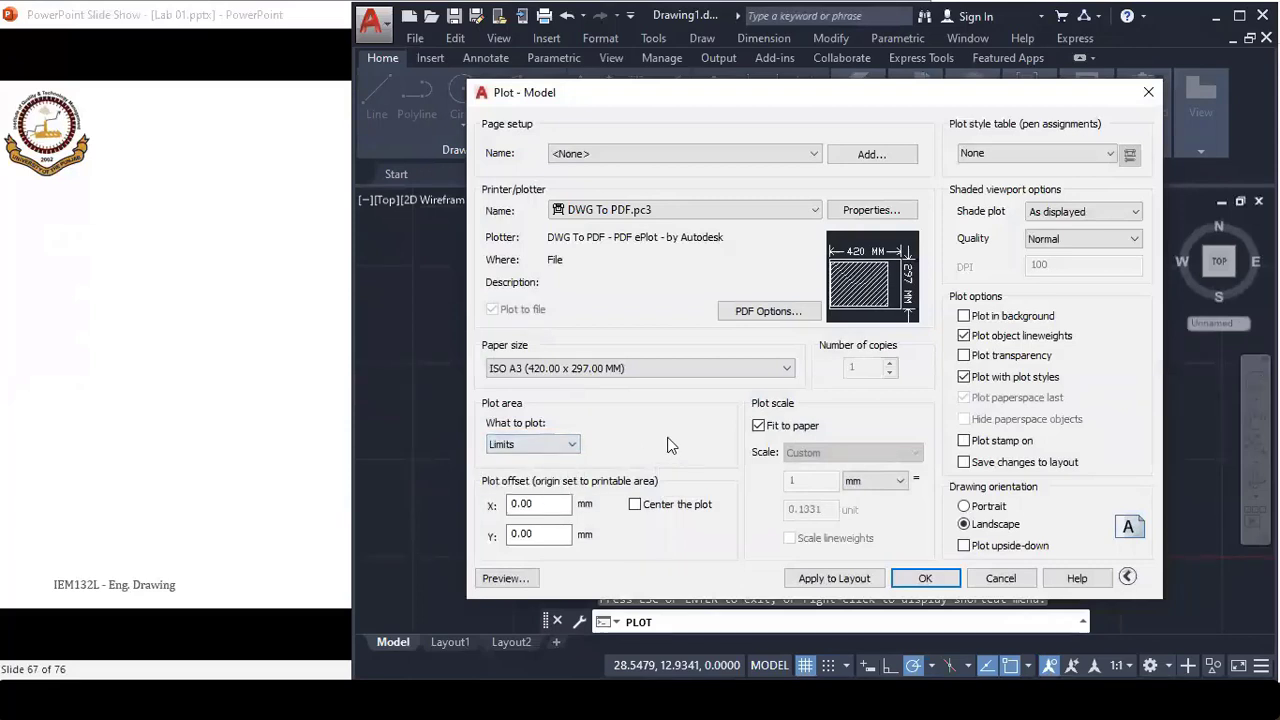
pyautogui.click(505, 578)
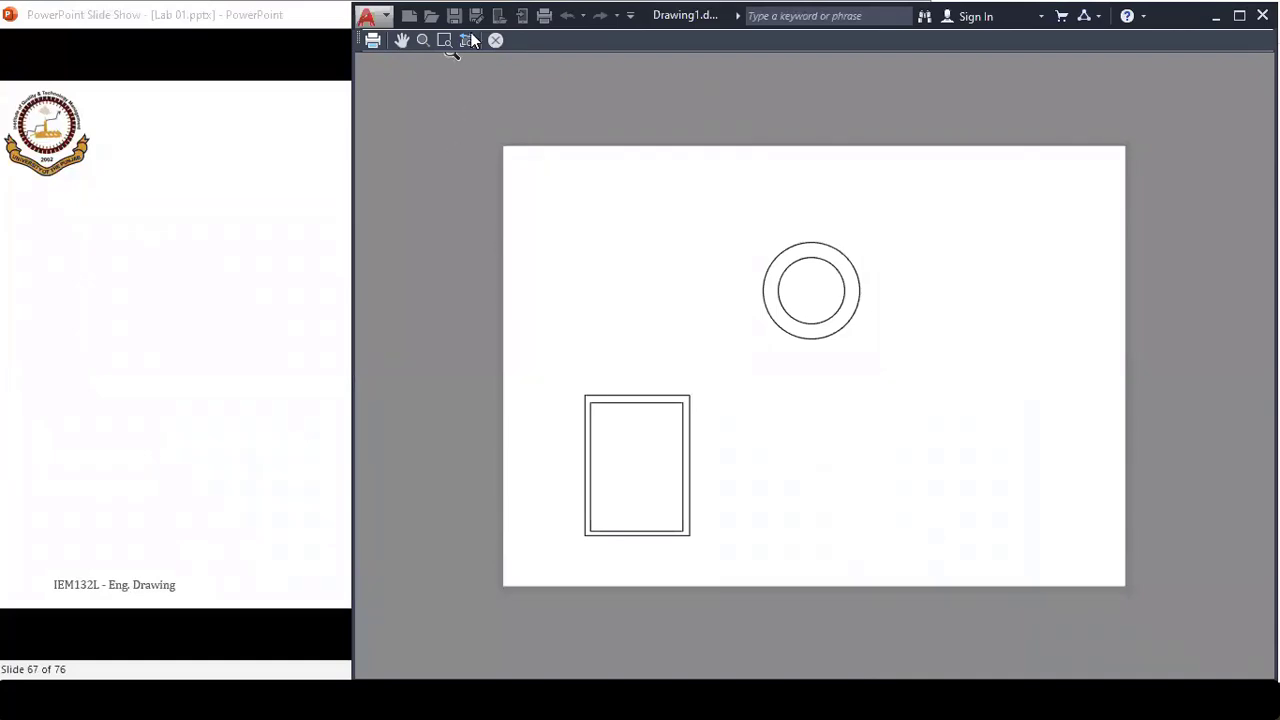
pyautogui.click(497, 40)
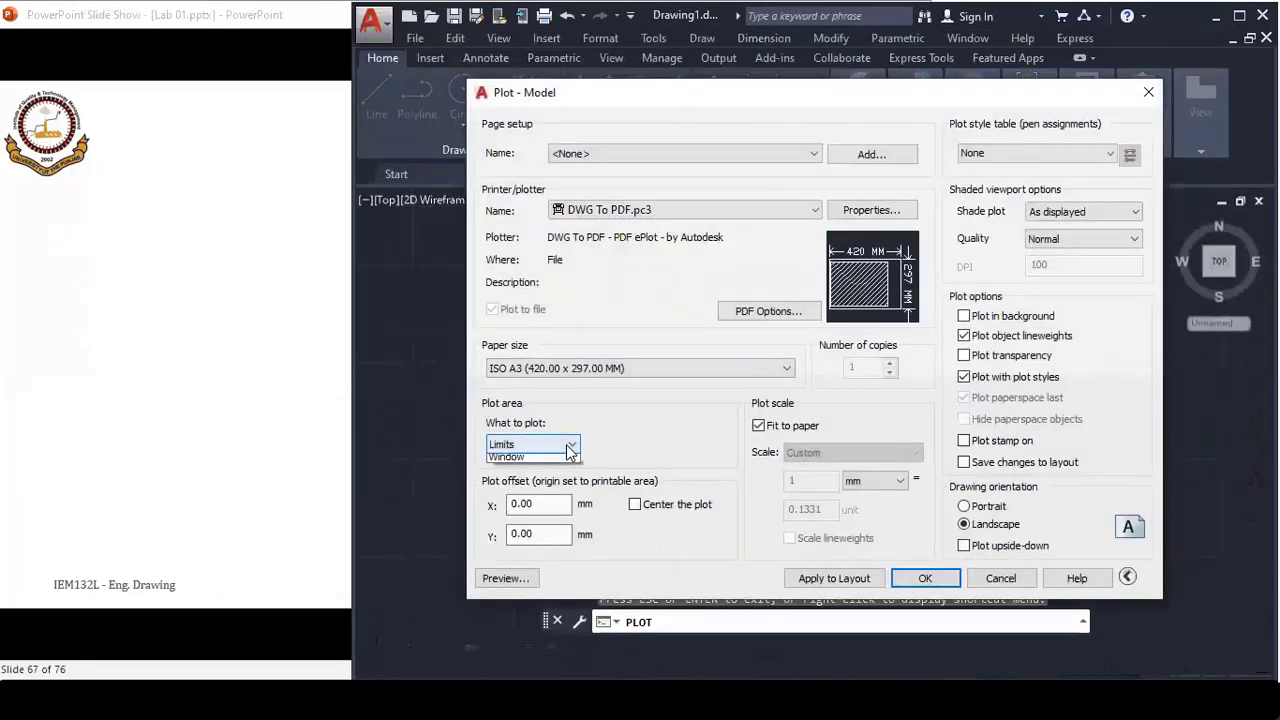
# - Preview a Window plot area enclosing the circle and rectangle, then cancel the Plot dialog
pyautogui.click(565, 444)
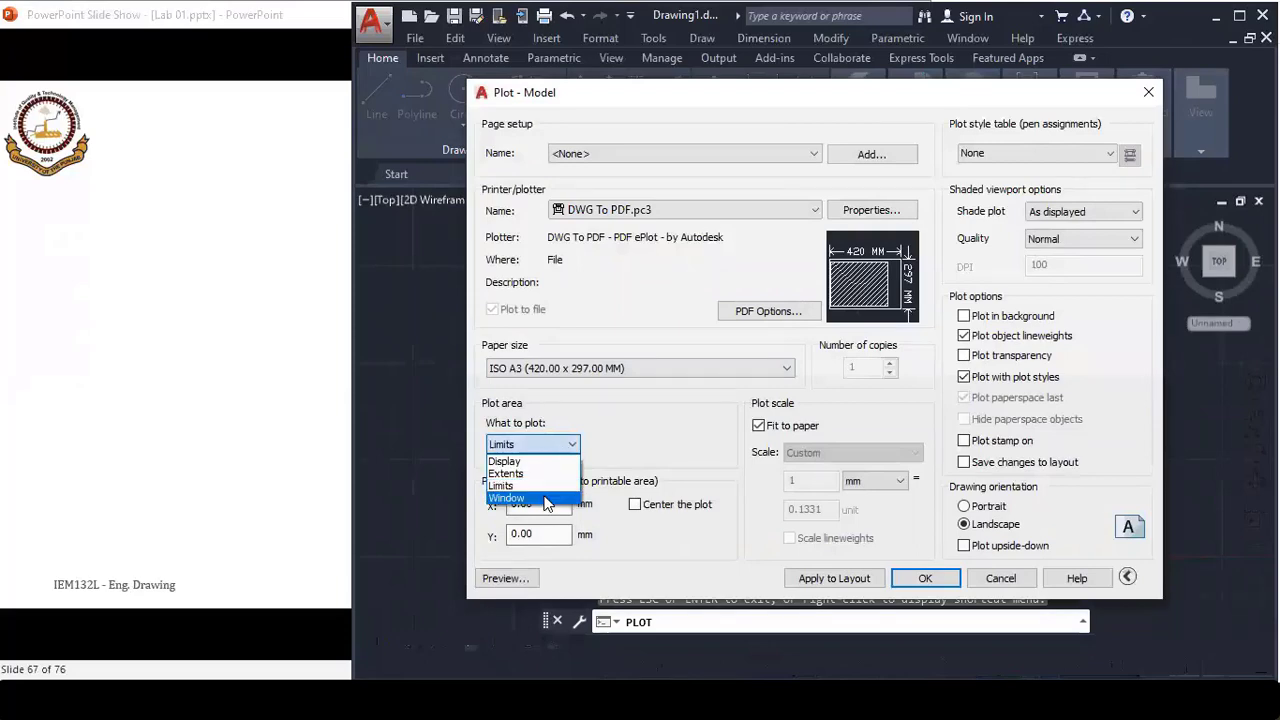
pyautogui.click(546, 498)
pyautogui.press('Escape')
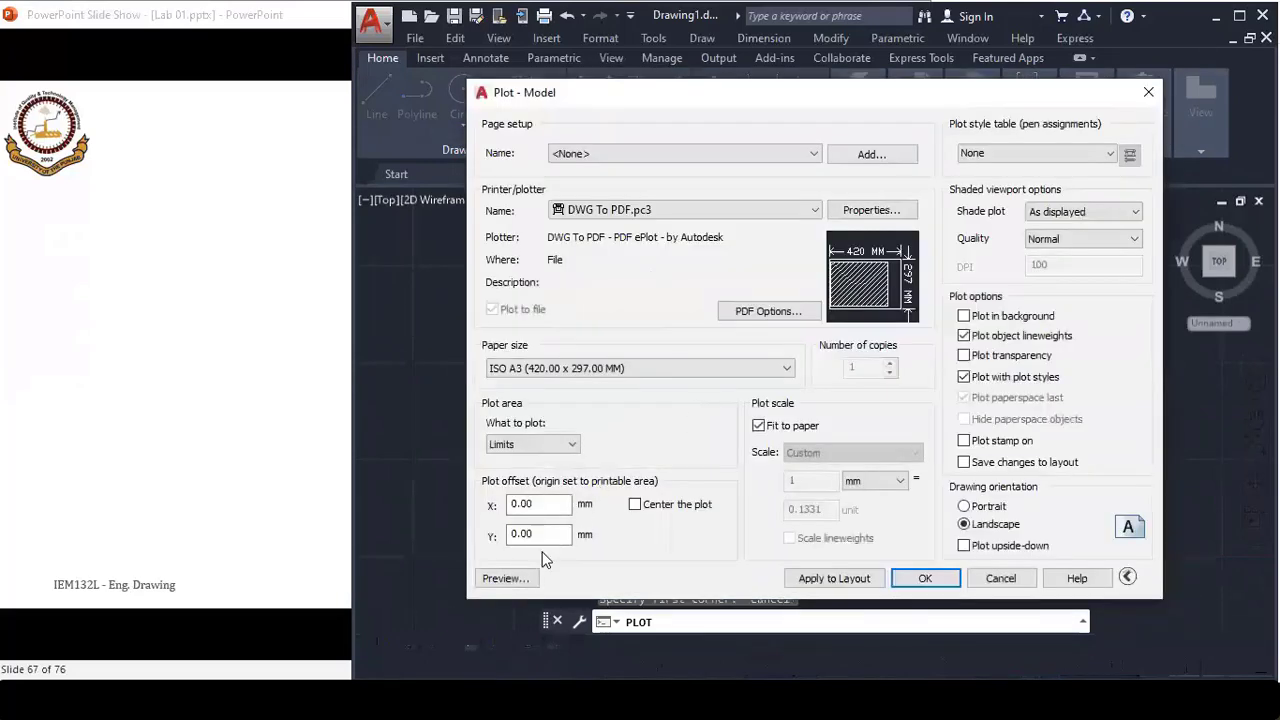
pyautogui.click(557, 443)
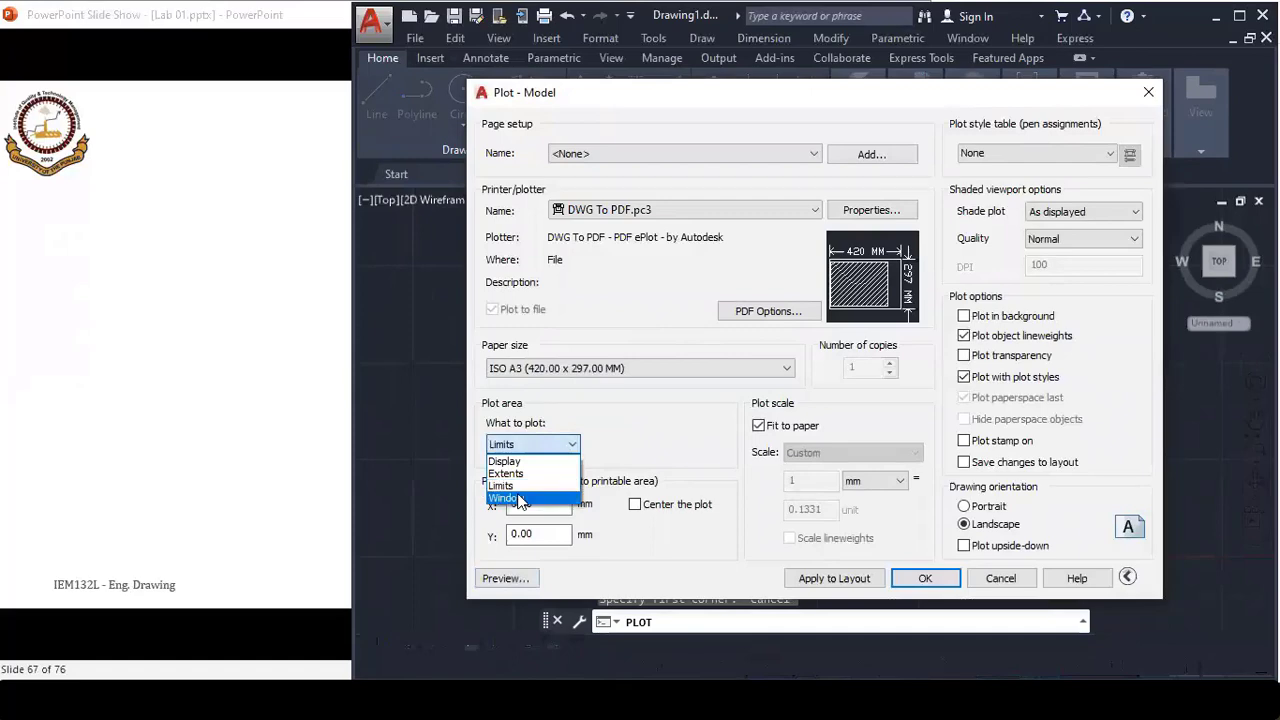
pyautogui.click(518, 490)
pyautogui.click(611, 248)
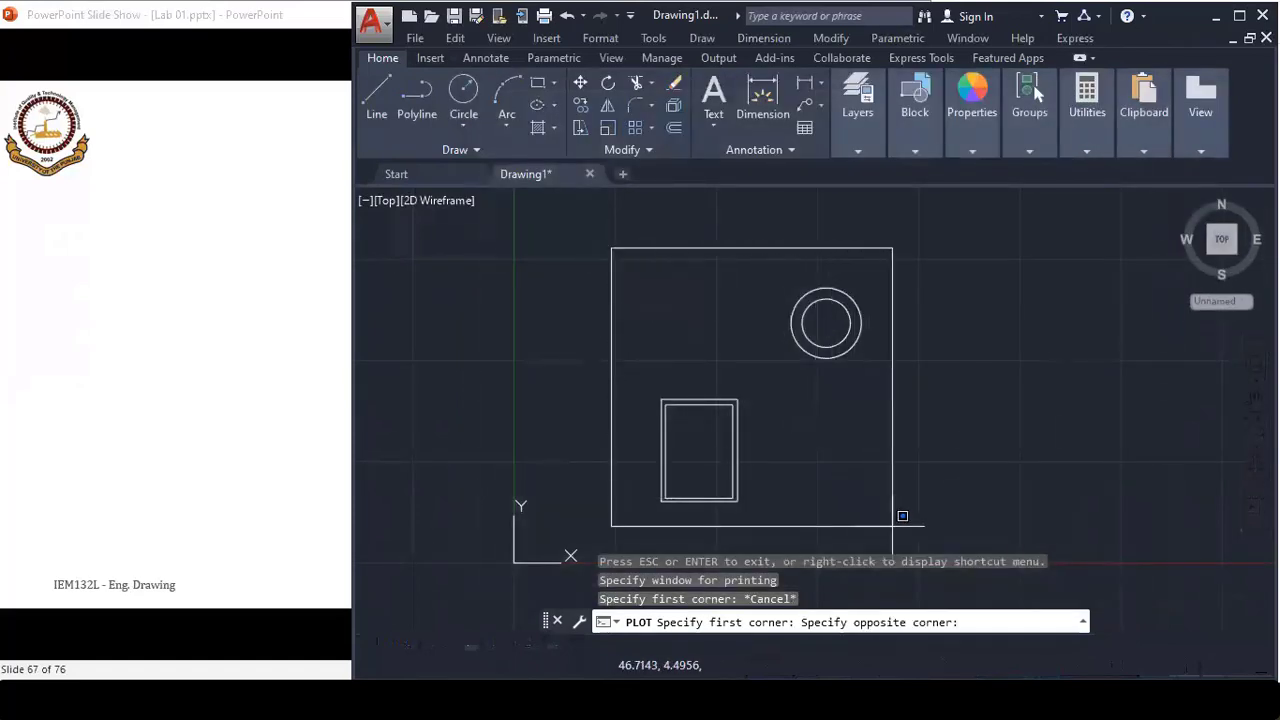
pyautogui.click(905, 512)
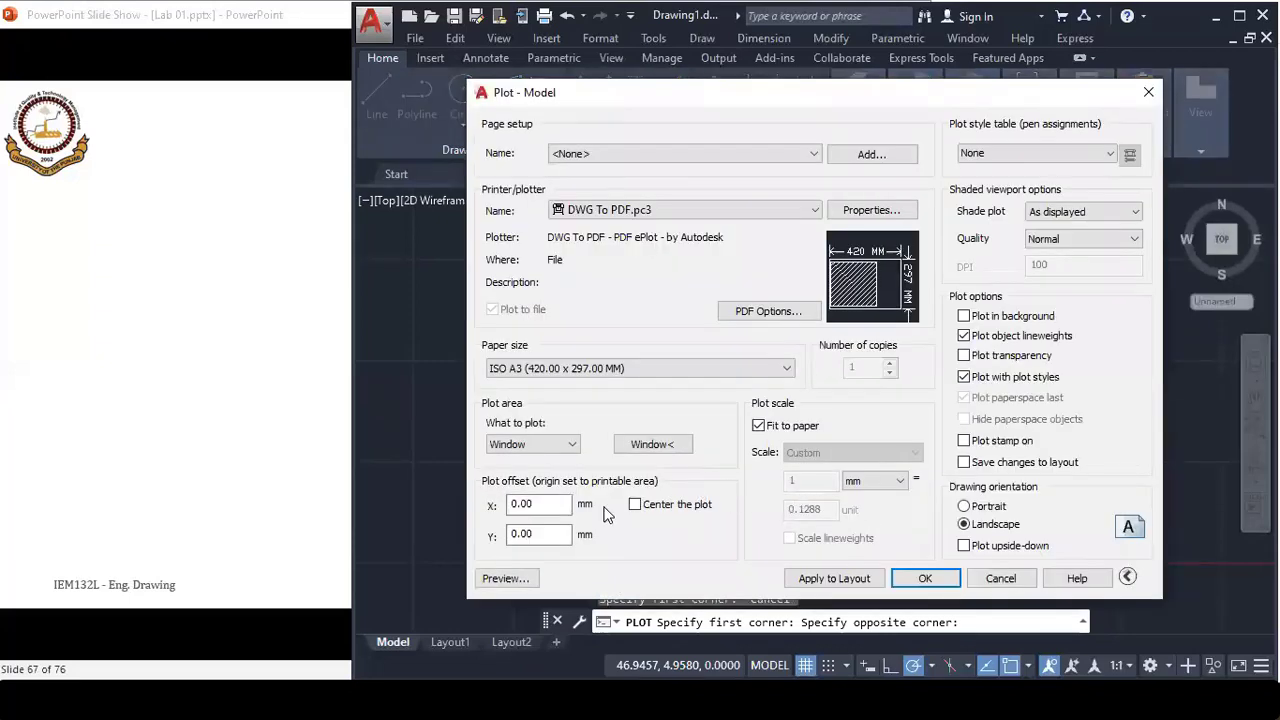
pyautogui.click(514, 579)
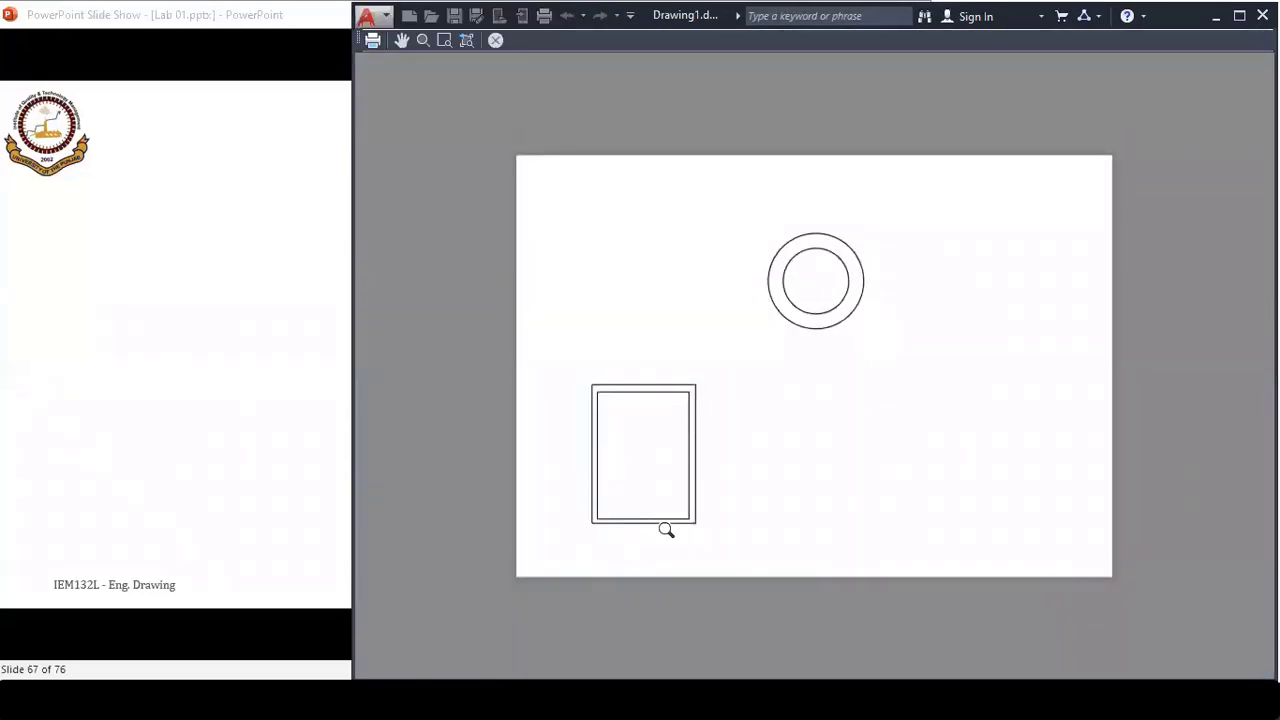
pyautogui.click(495, 40)
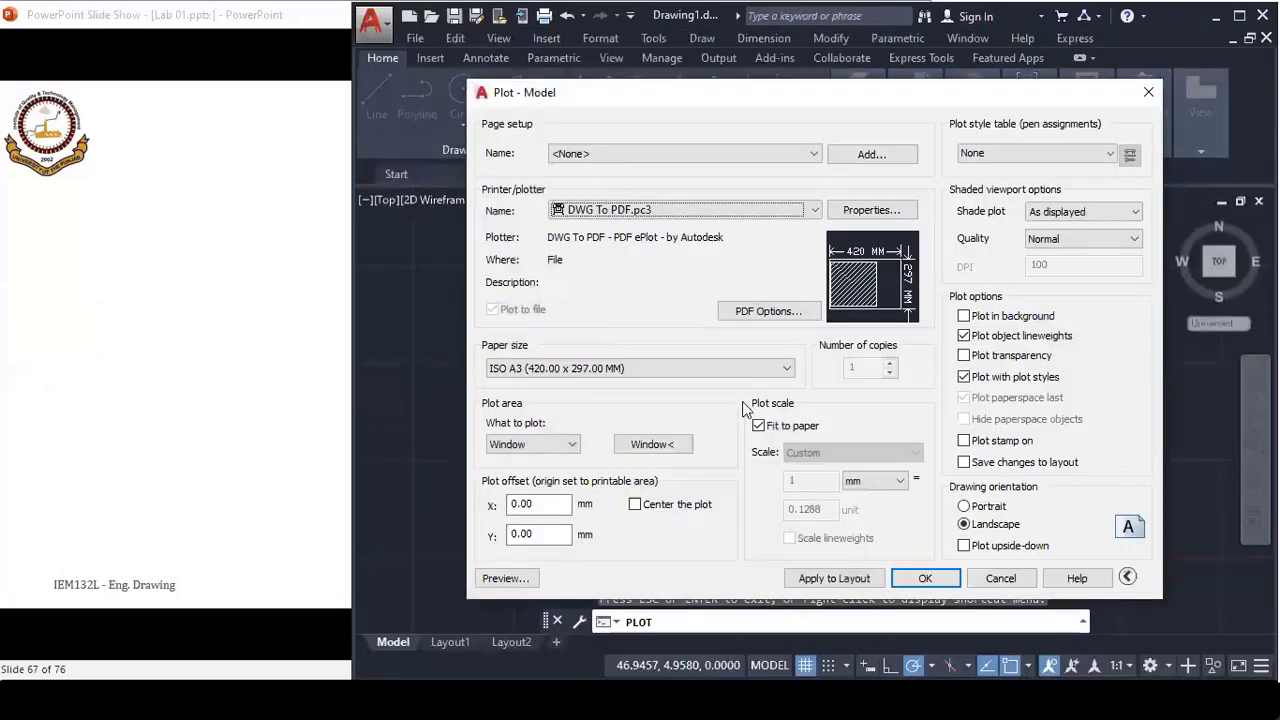
pyautogui.click(1000, 578)
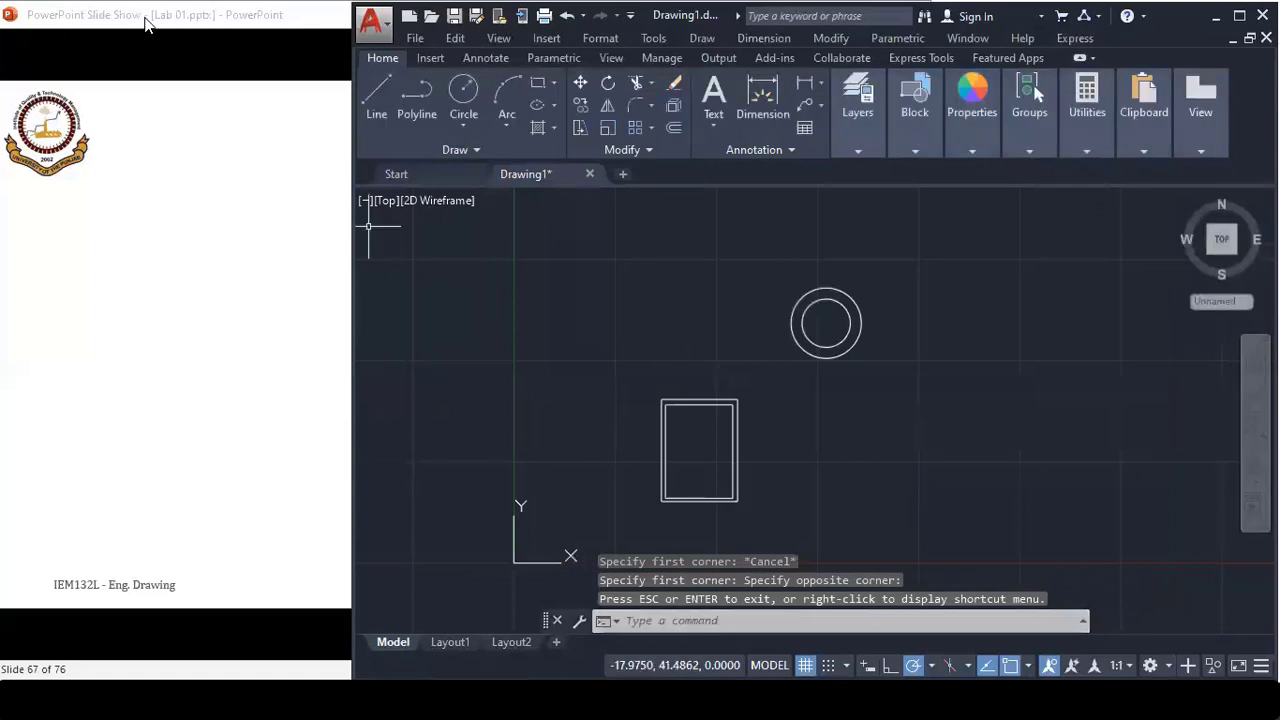
# - Bring the lecture slideshow forward and reveal the Page Setup slide's bullet points
pyautogui.click(145, 16)
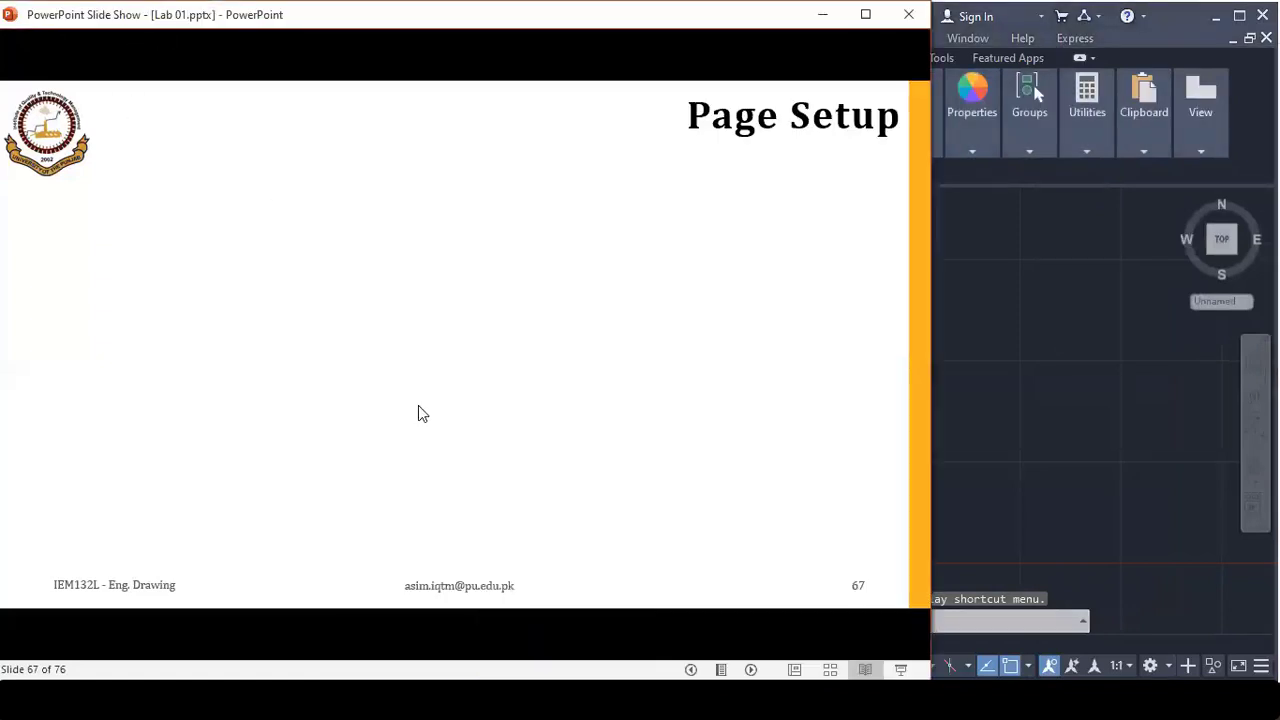
pyautogui.click(420, 413)
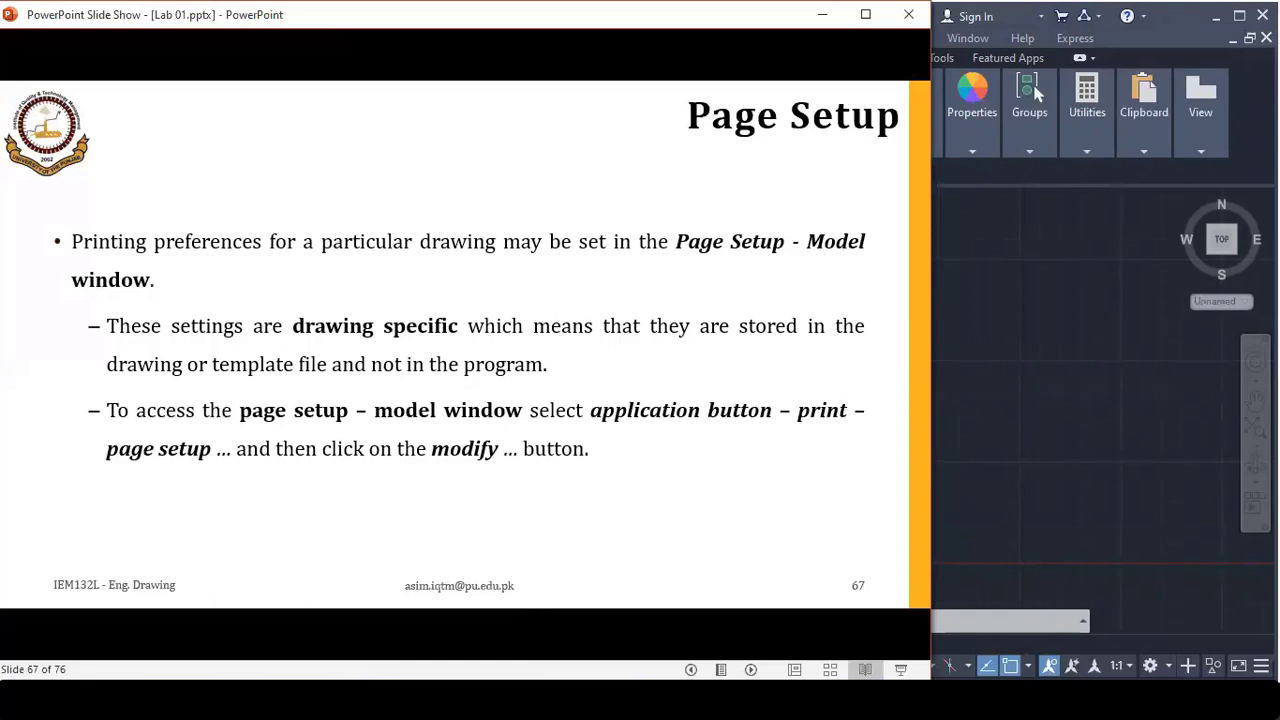
# - Return to AutoCAD and look through the main menu's print options
pyautogui.click(967, 433)
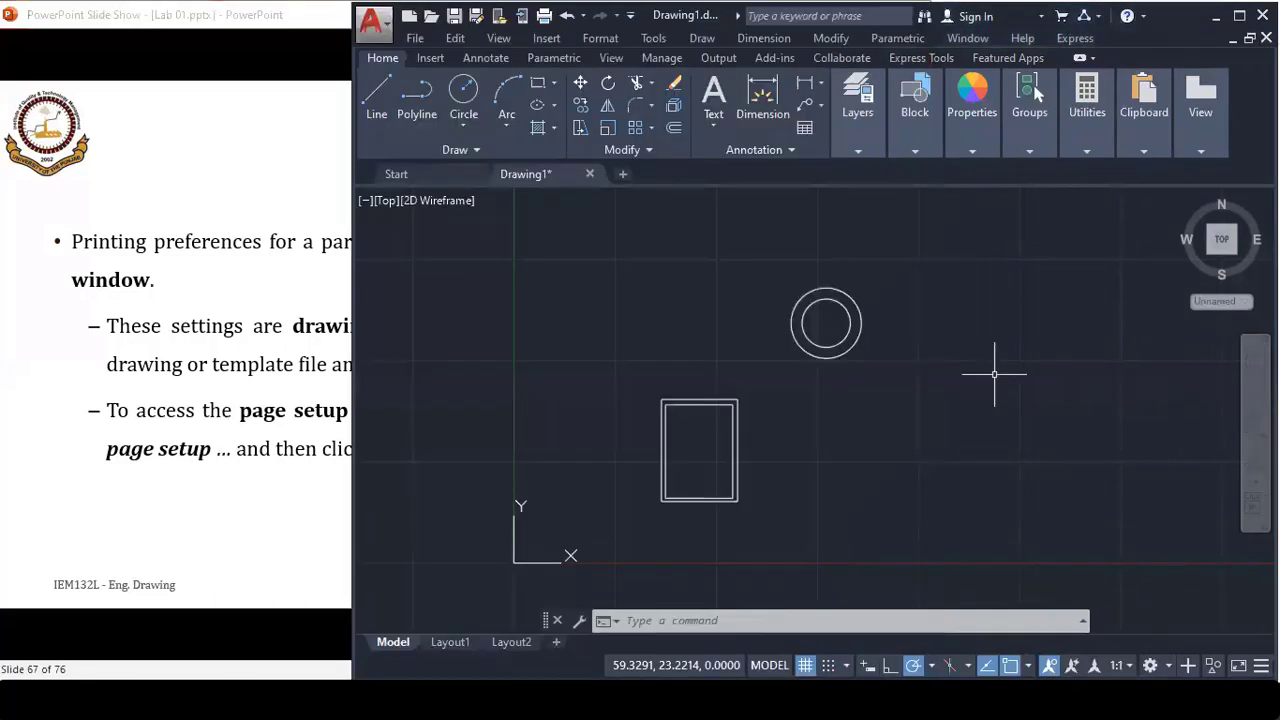
pyautogui.click(372, 20)
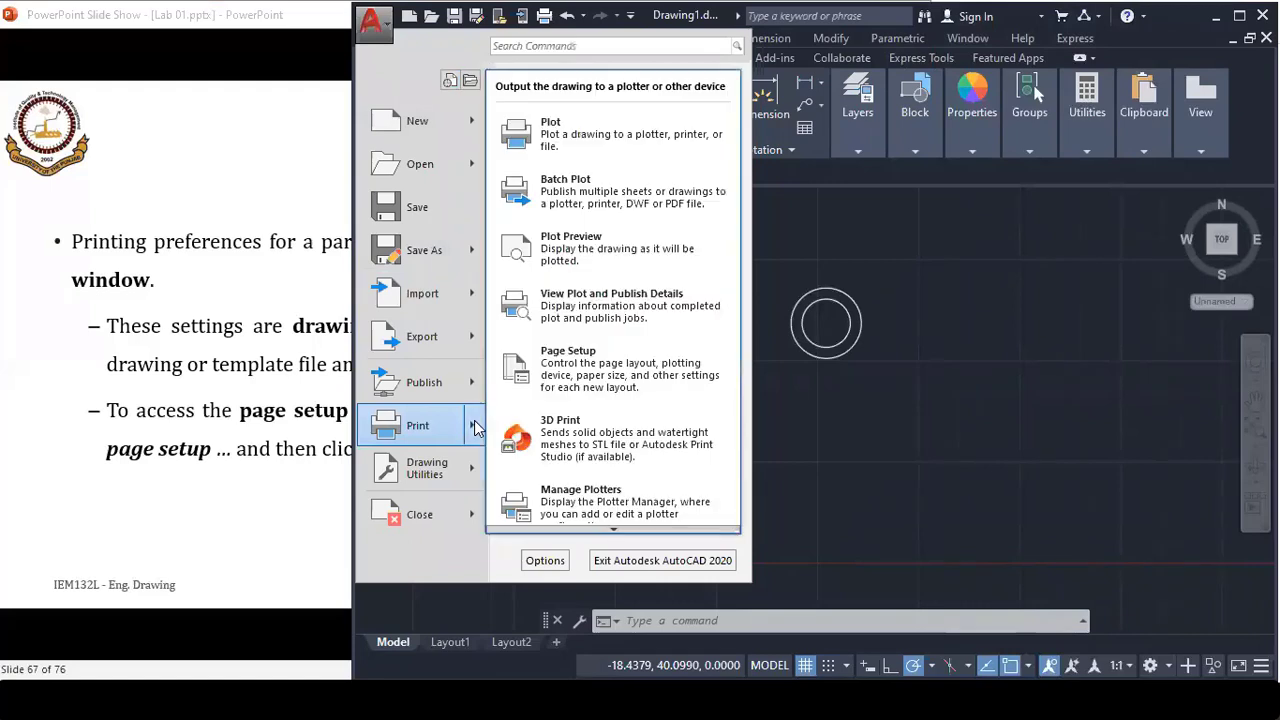
pyautogui.moveTo(410, 425)
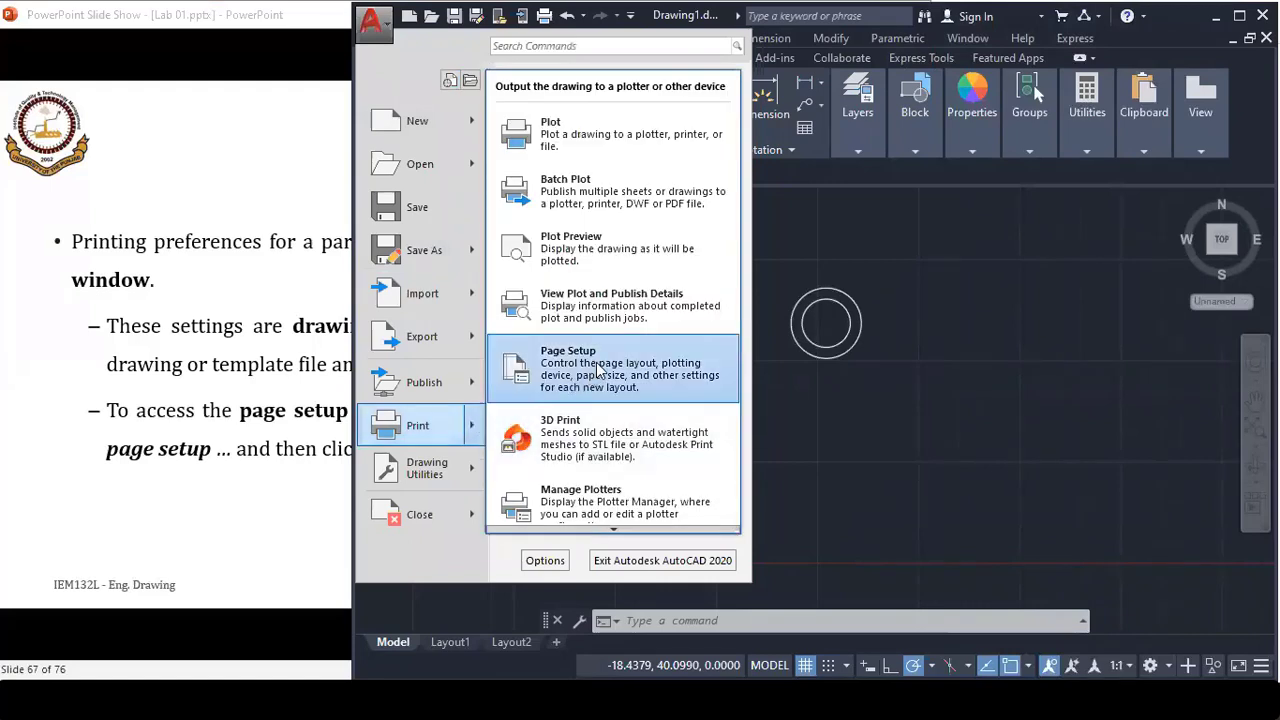
pyautogui.click(787, 251)
pyautogui.click(744, 230)
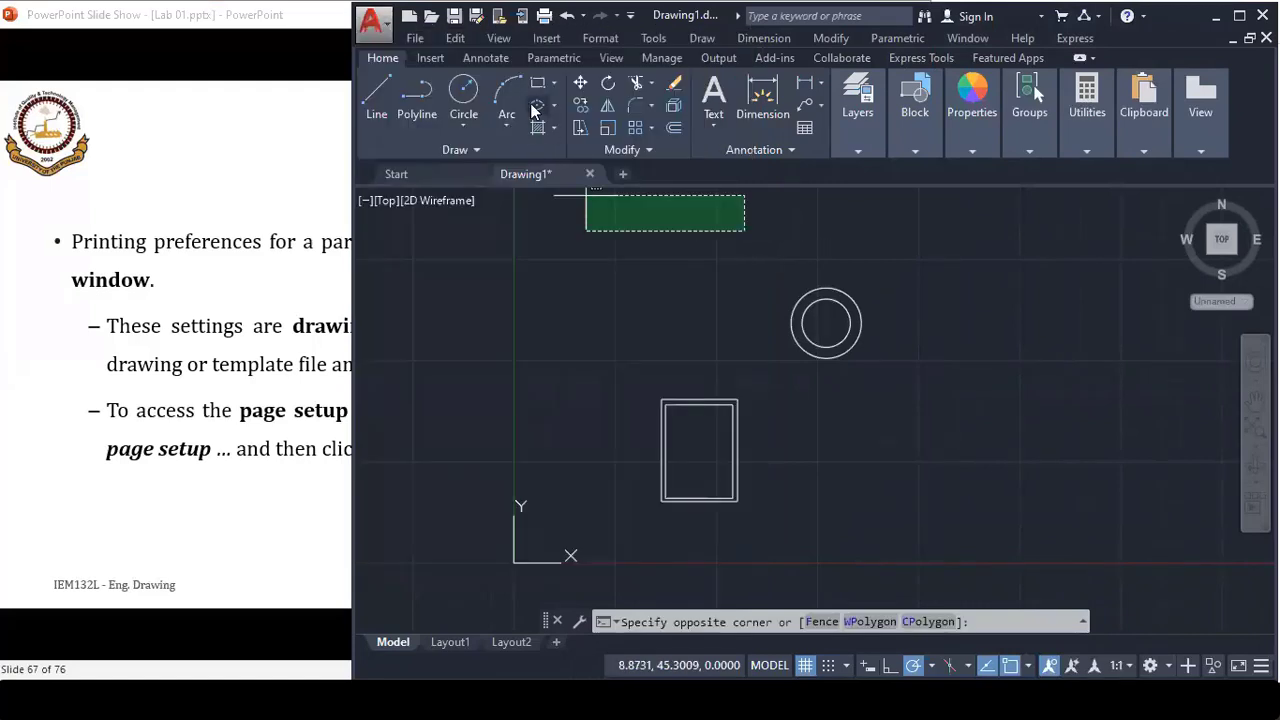
pyautogui.click(738, 216)
# - Start a new page setup named my_setup1 from the Output tab's Page Setup Manager
pyautogui.click(609, 57)
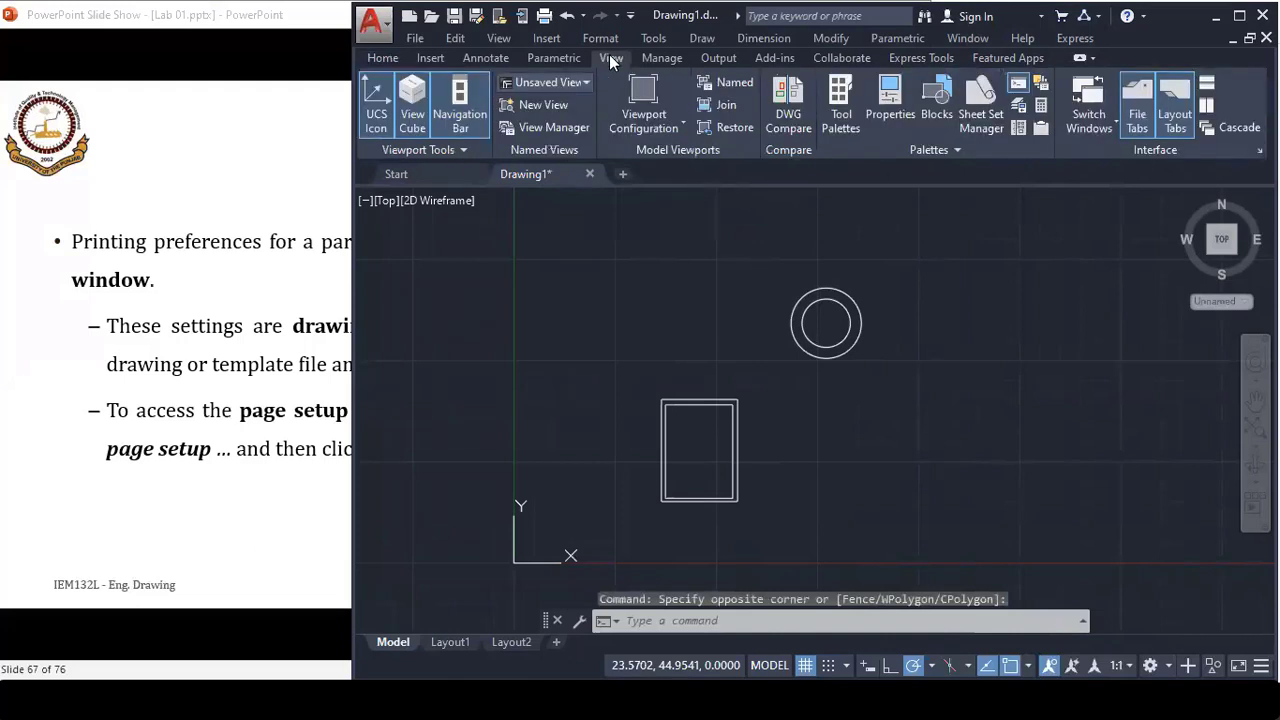
pyautogui.click(714, 57)
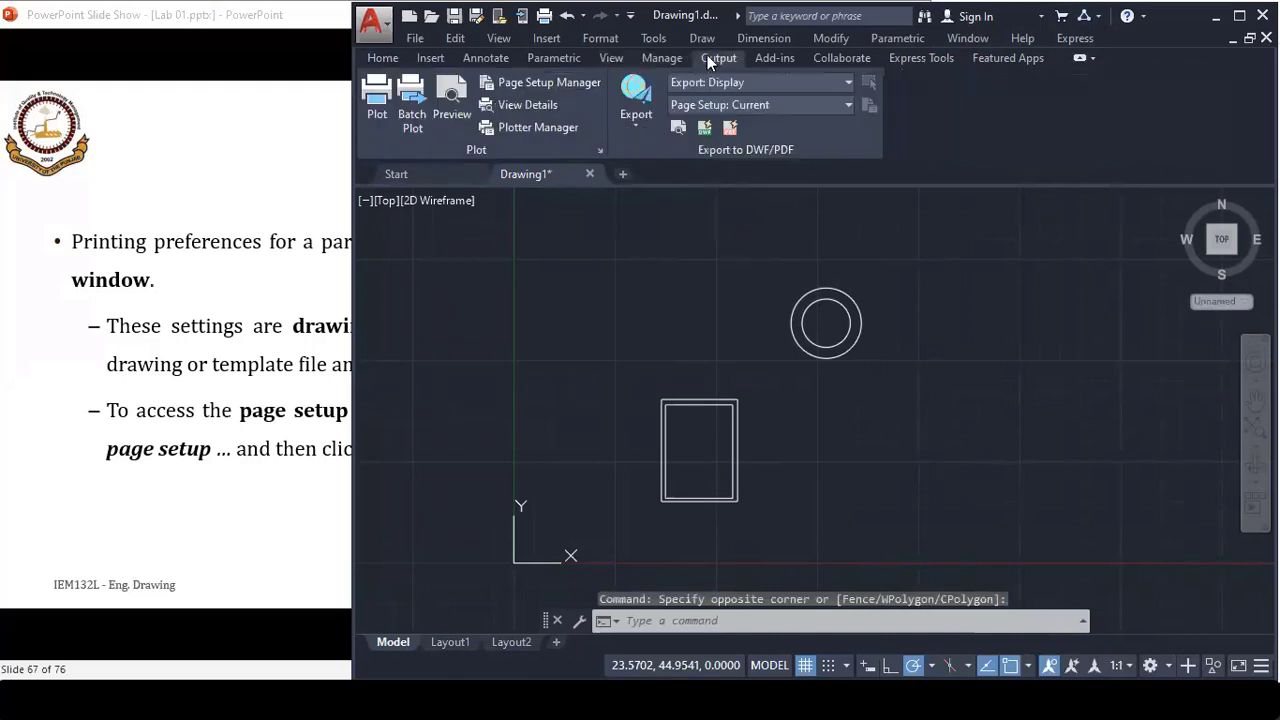
pyautogui.click(532, 85)
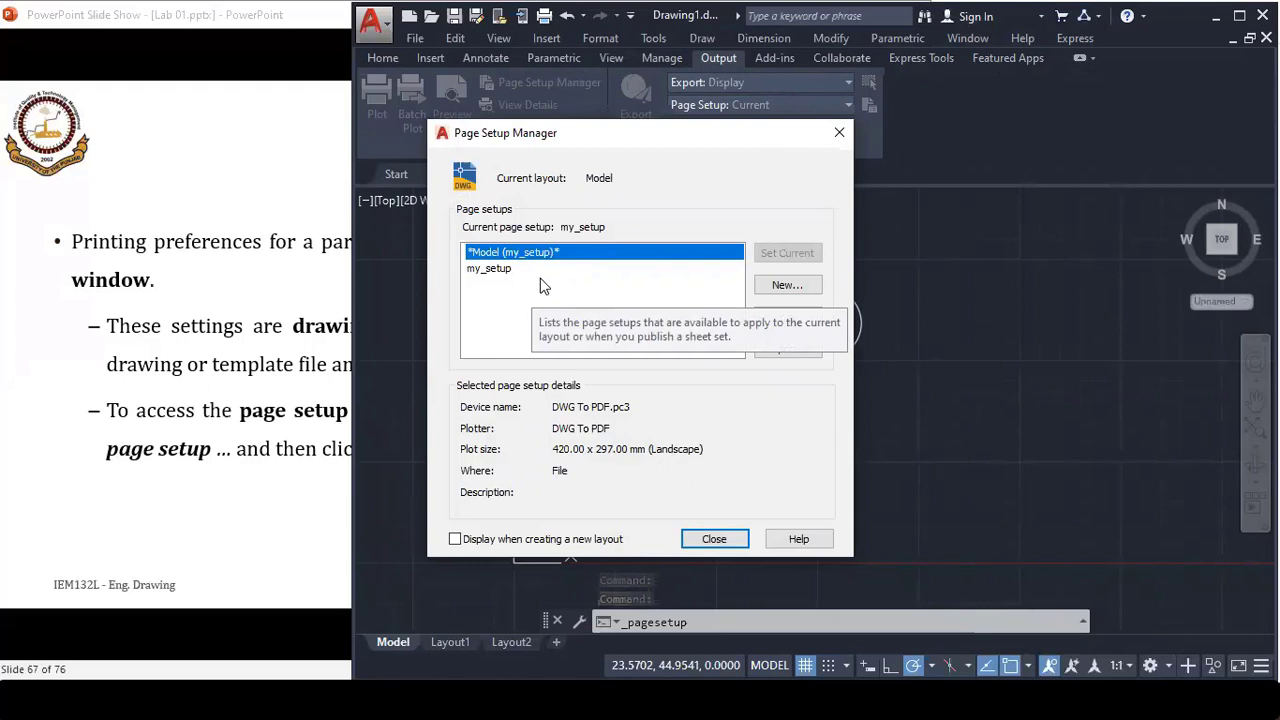
pyautogui.click(788, 287)
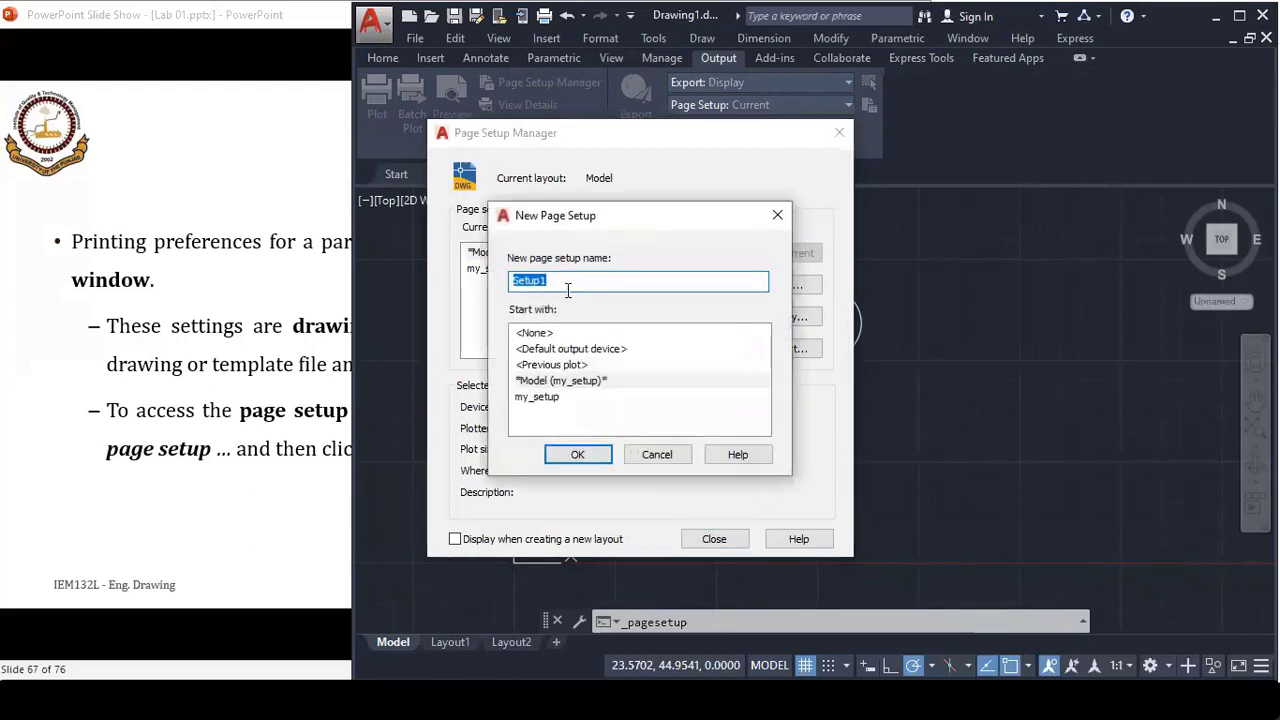
pyautogui.write('my_')
pyautogui.write('setup1')
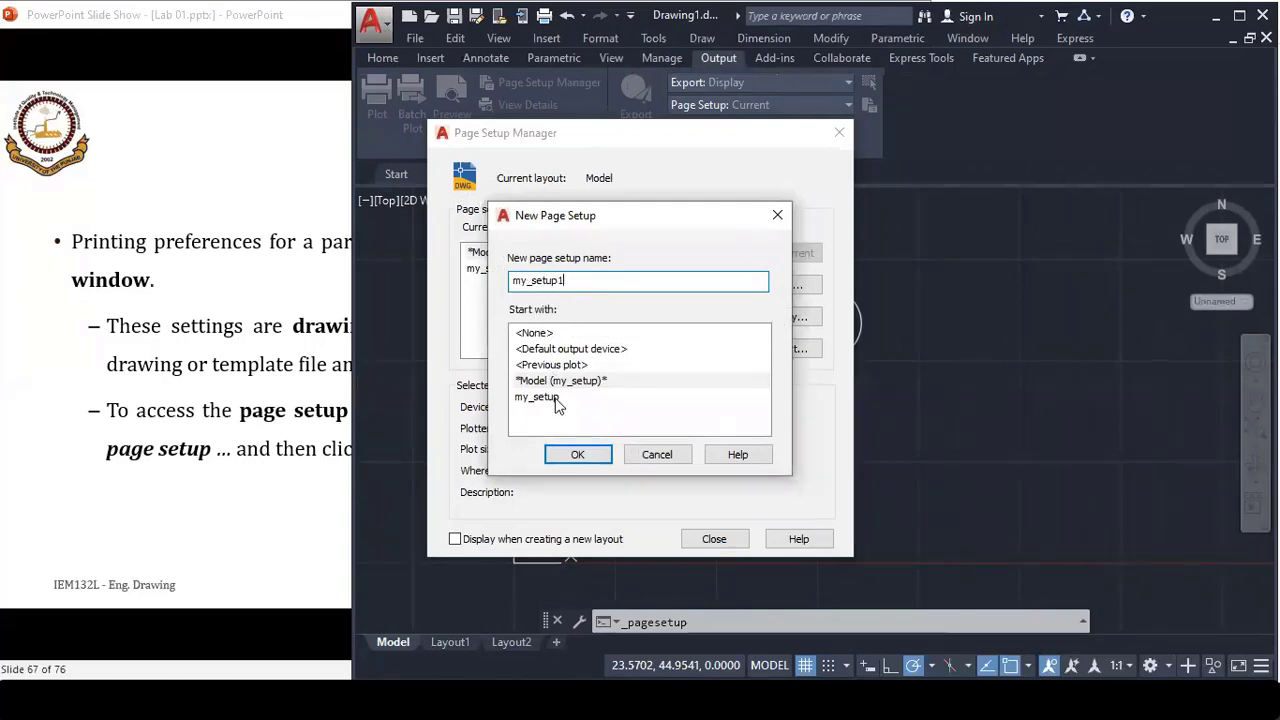
pyautogui.click(567, 458)
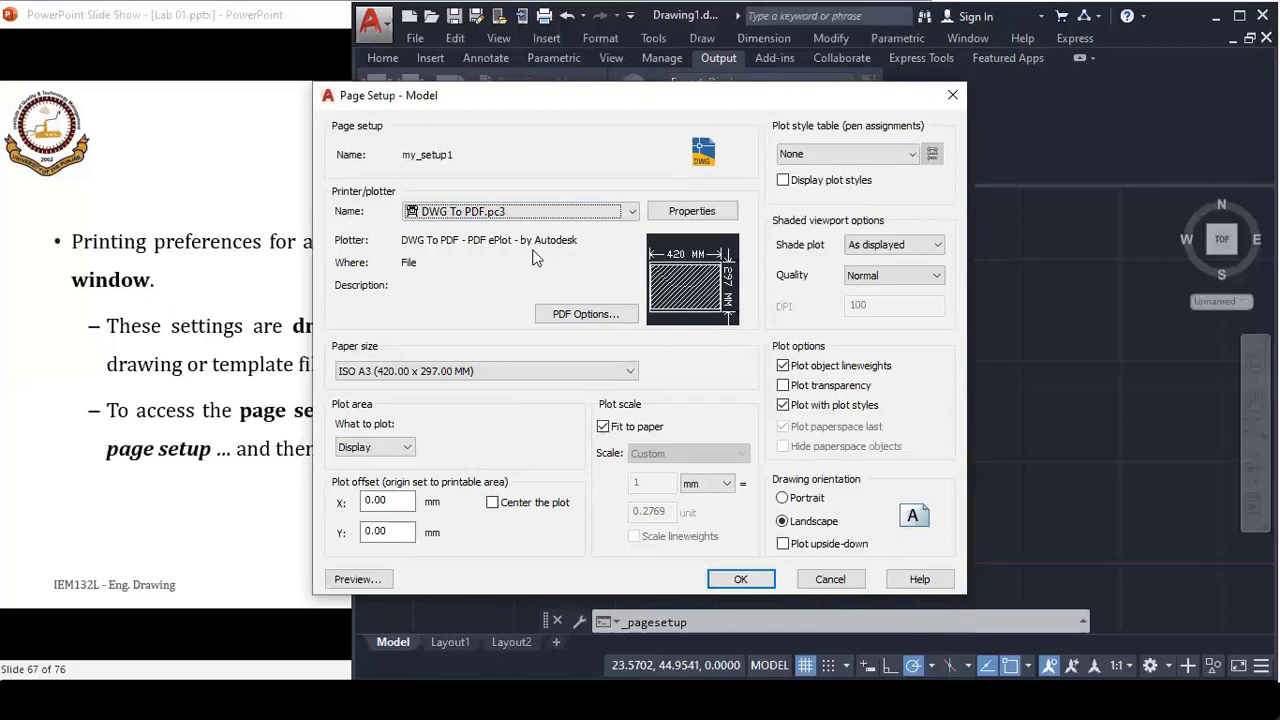
pyautogui.moveTo(520, 211)
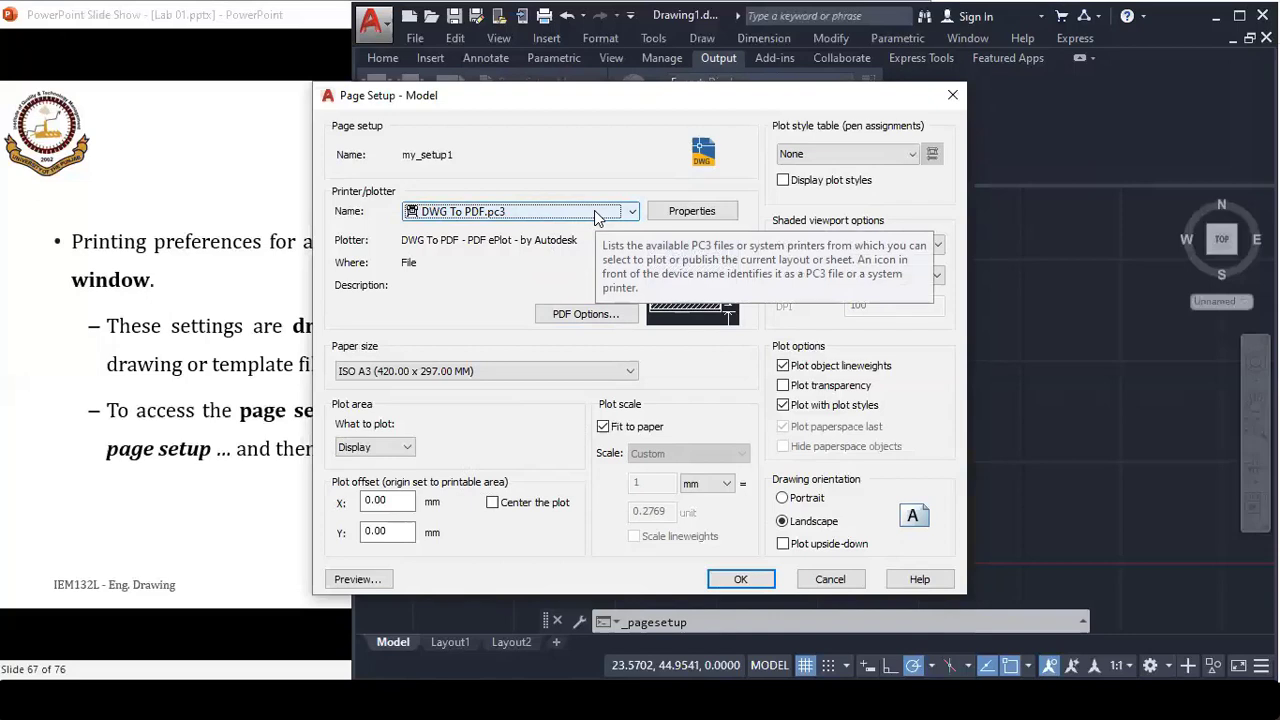
# - Choose DWG To PDF.pc3 as my_setup1's plotter and open its configuration editor
pyautogui.click(597, 213)
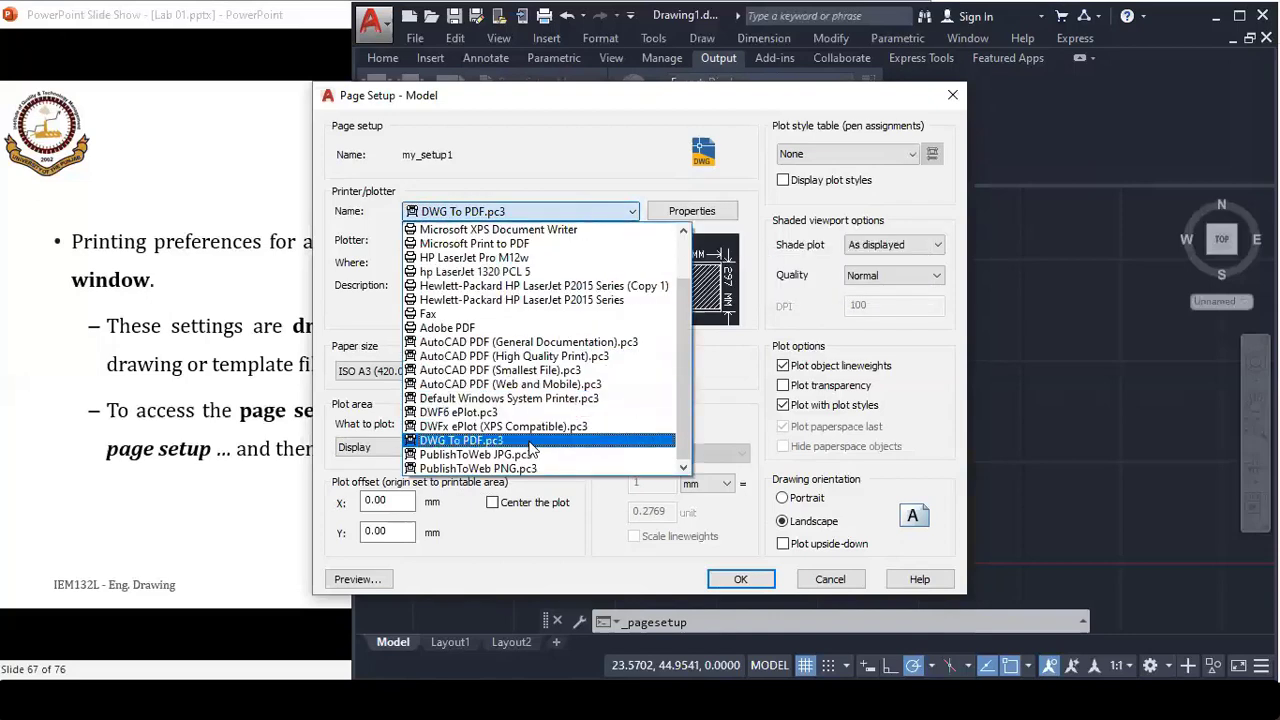
pyautogui.click(531, 448)
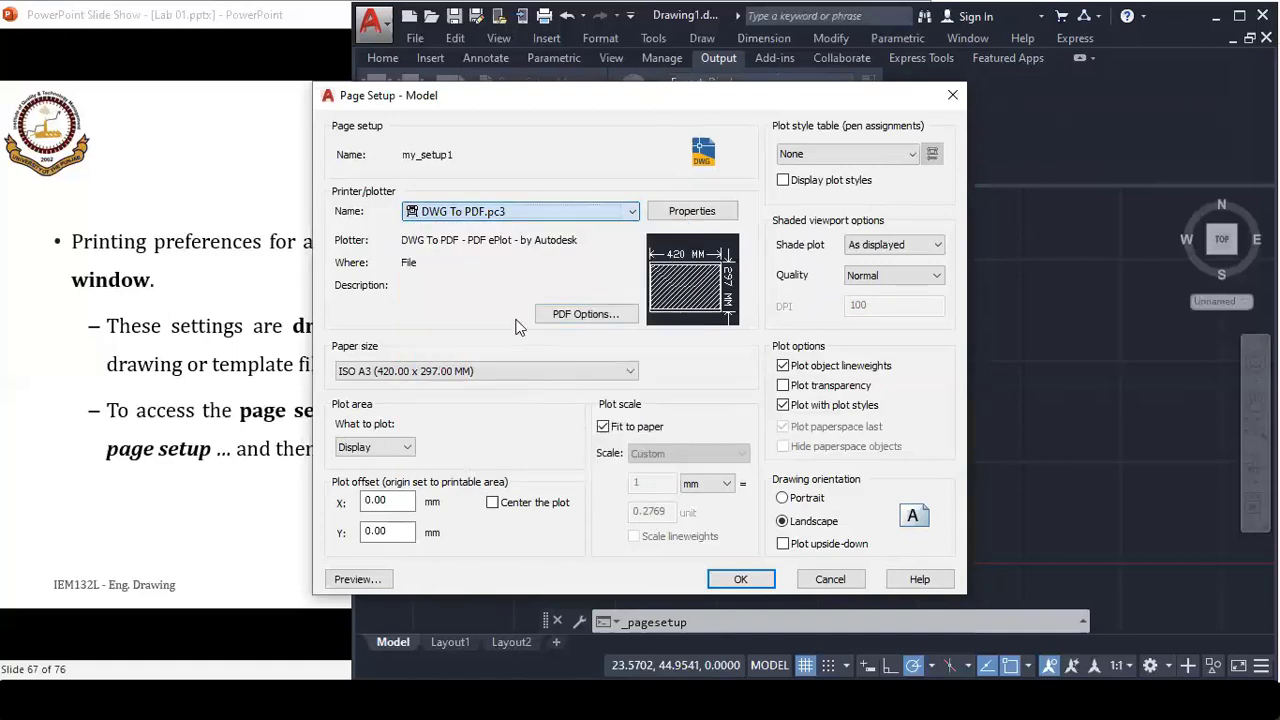
pyautogui.click(696, 213)
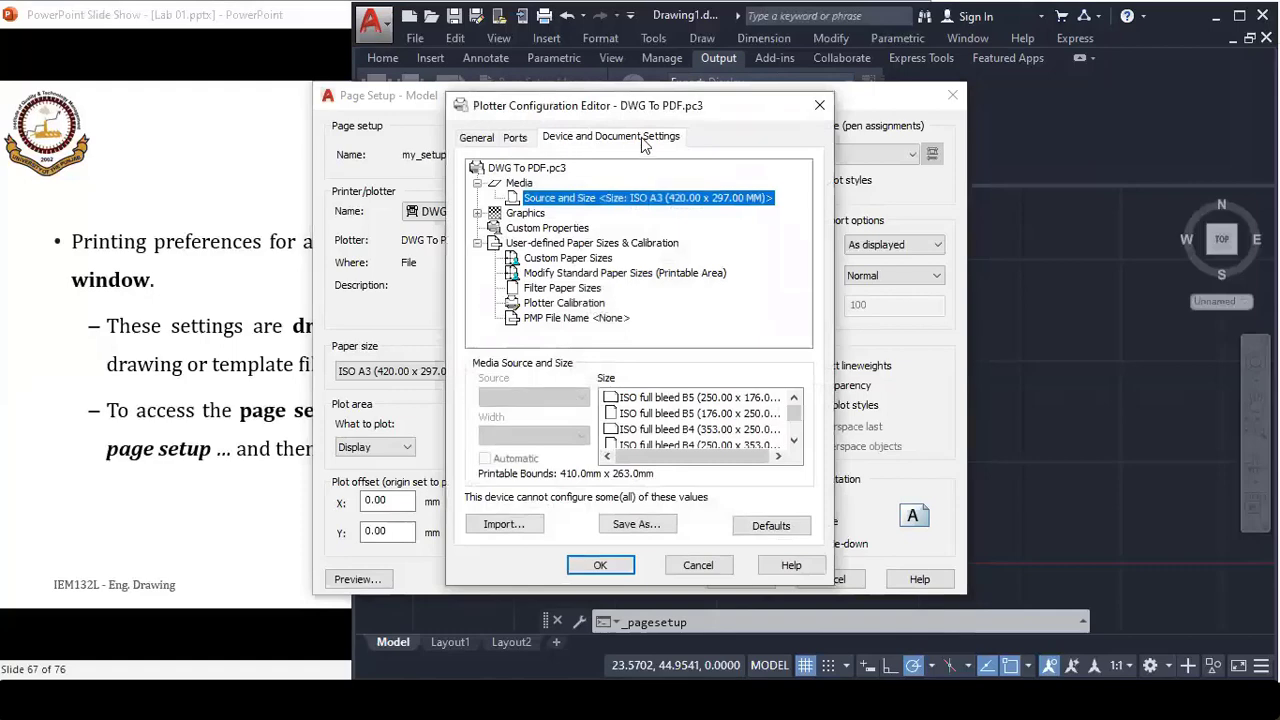
# - Review plotter and PDF options unchanged, then save my_setup1 with the plot centred
pyautogui.click(513, 141)
pyautogui.click(478, 139)
pyautogui.click(698, 565)
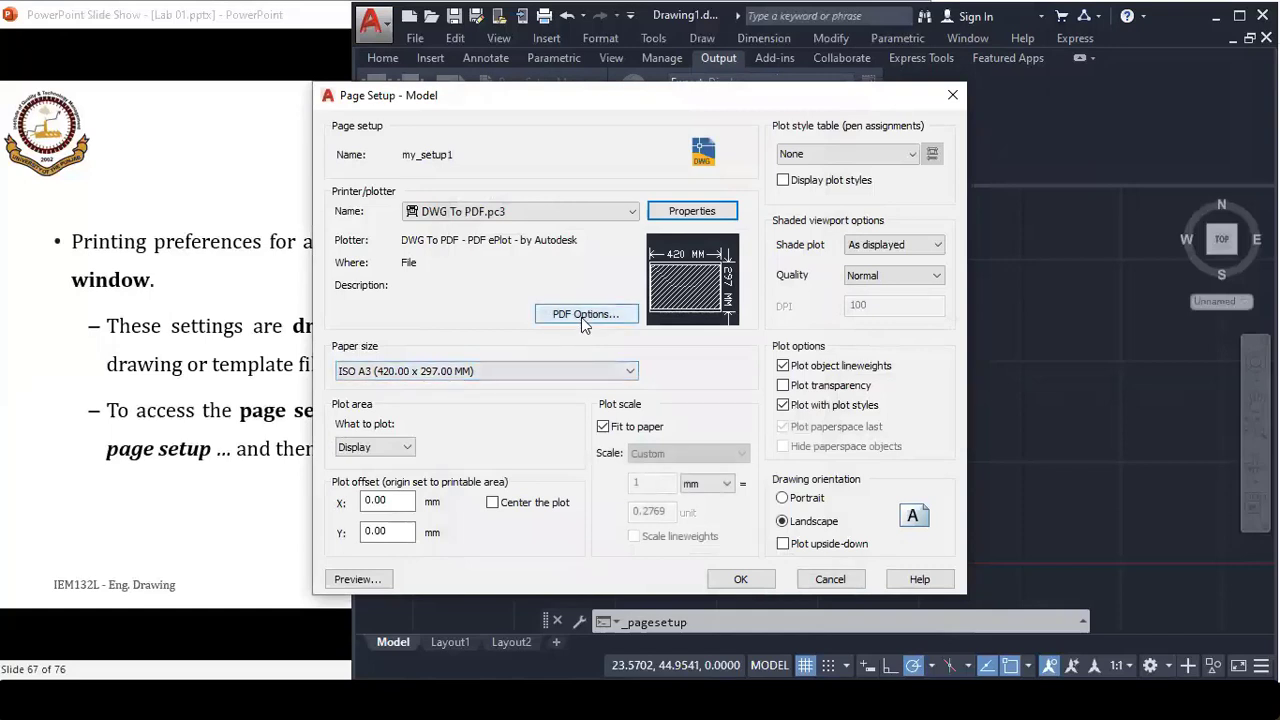
pyautogui.click(583, 316)
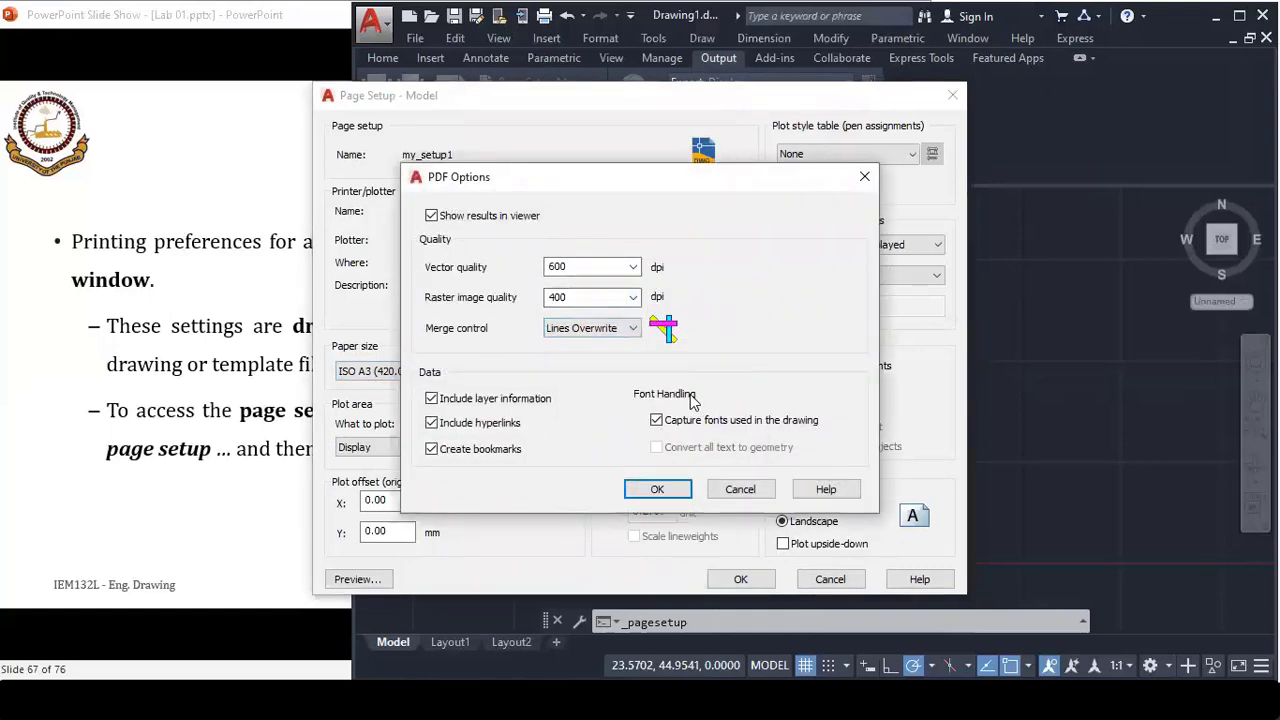
pyautogui.click(654, 489)
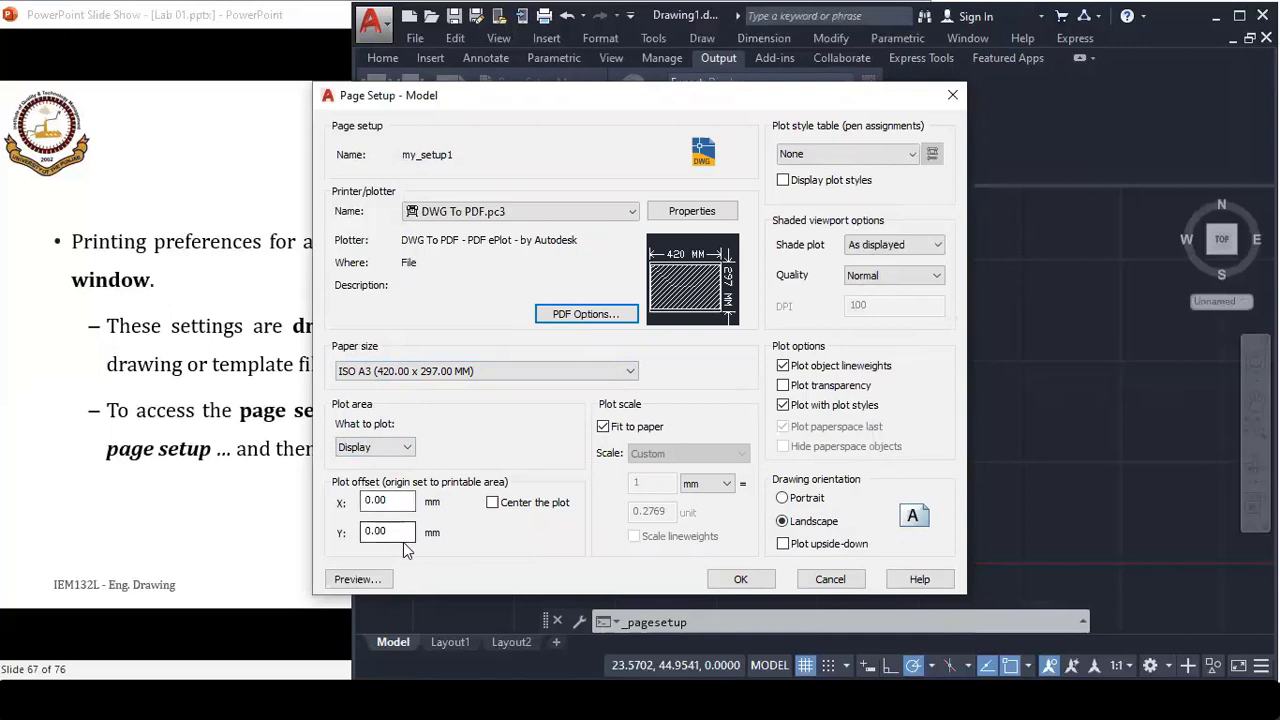
pyautogui.click(506, 504)
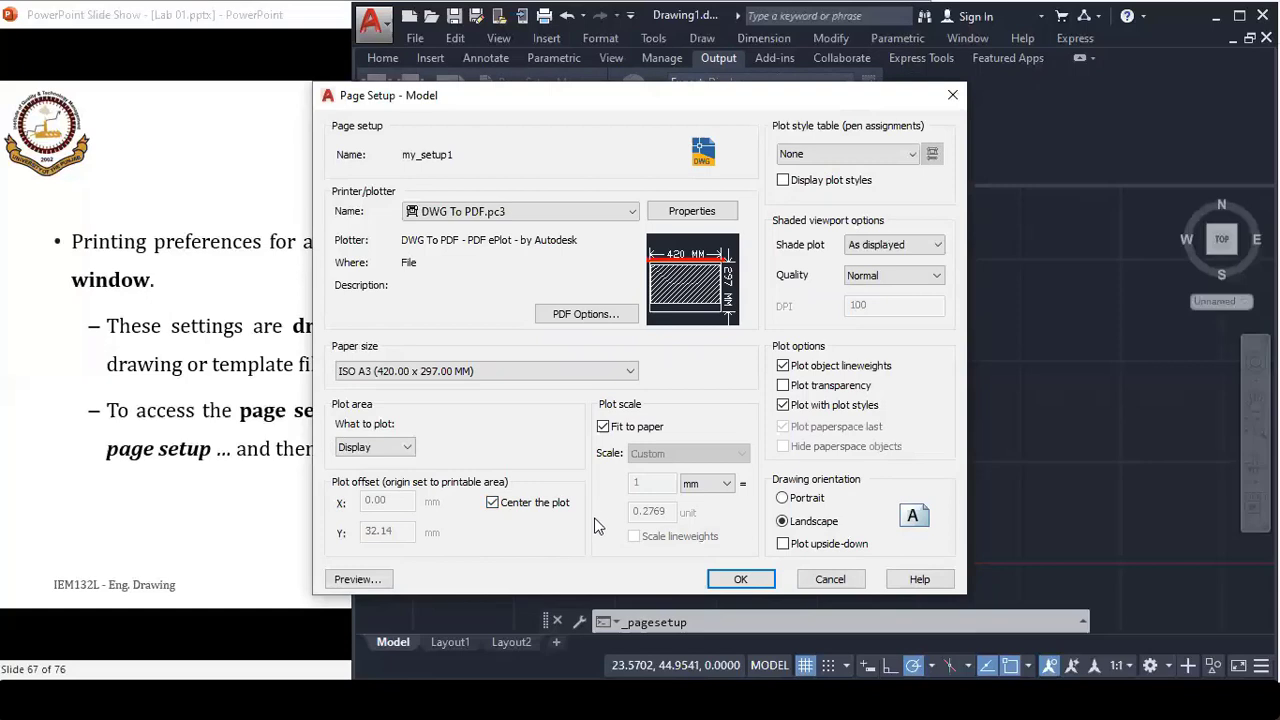
pyautogui.click(738, 582)
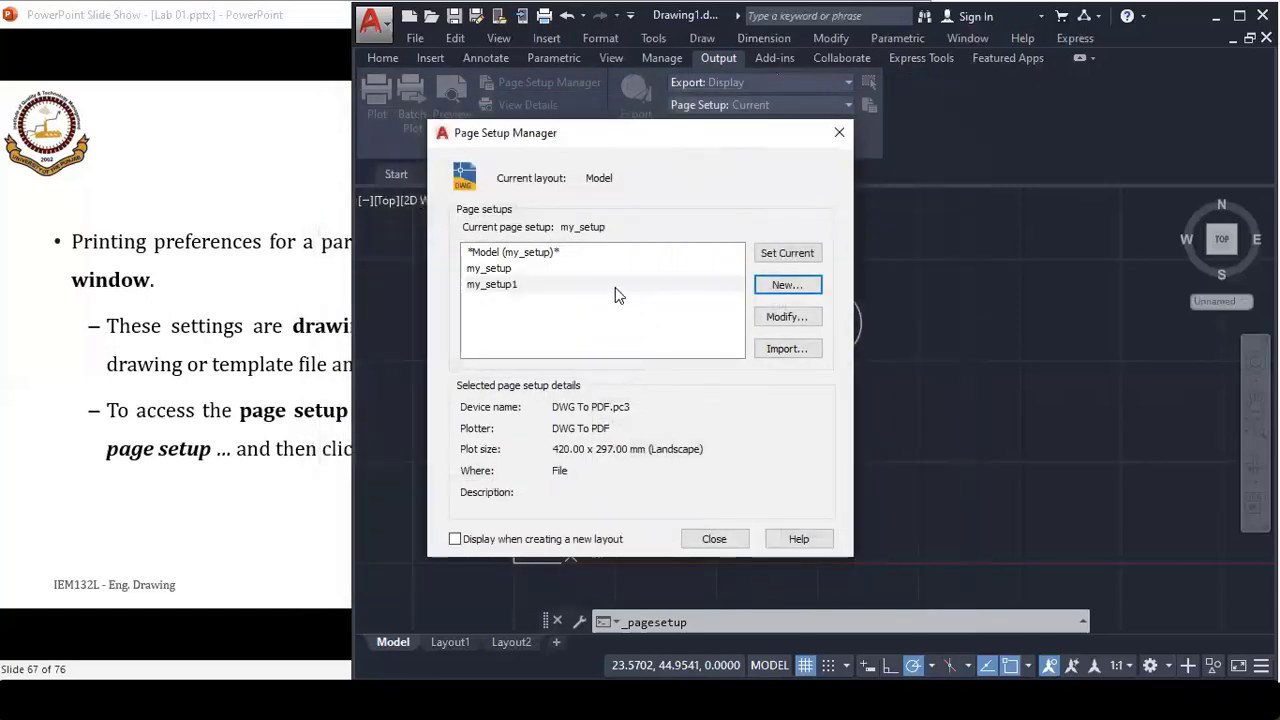
# - Make my_setup1 the current Model page setup, then advance the slideshow to slide 68
pyautogui.click(509, 286)
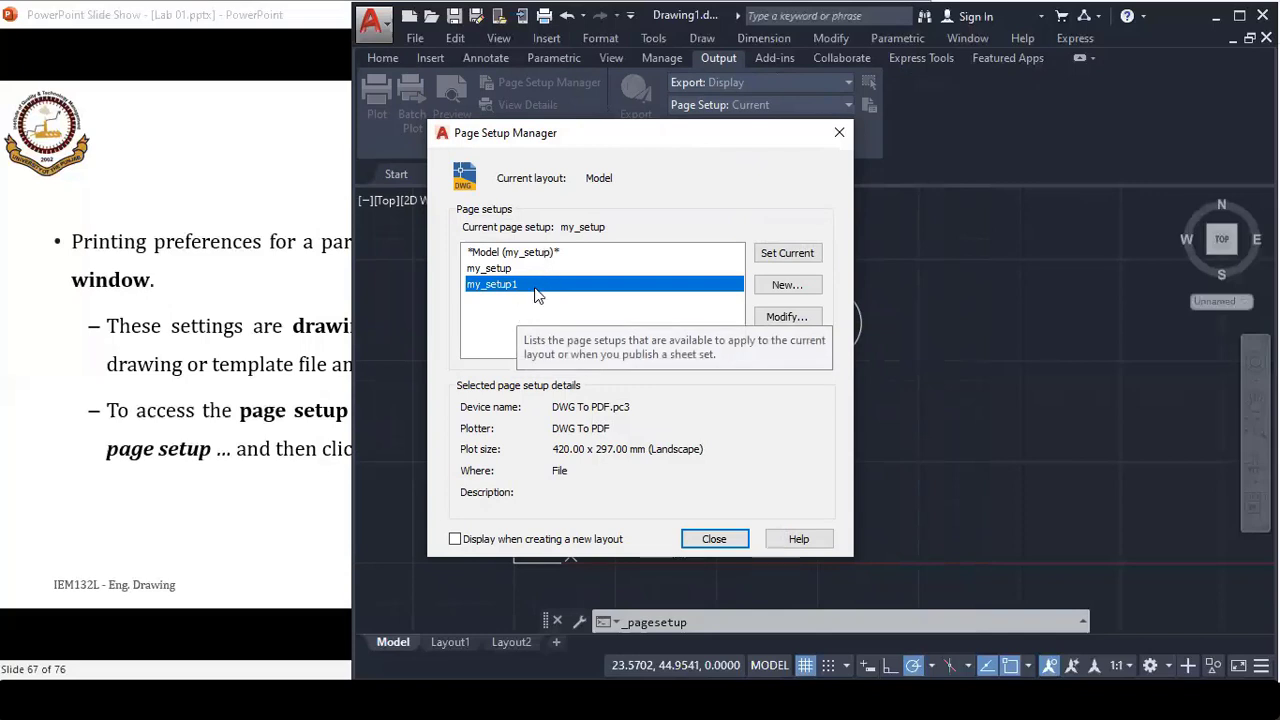
pyautogui.click(787, 254)
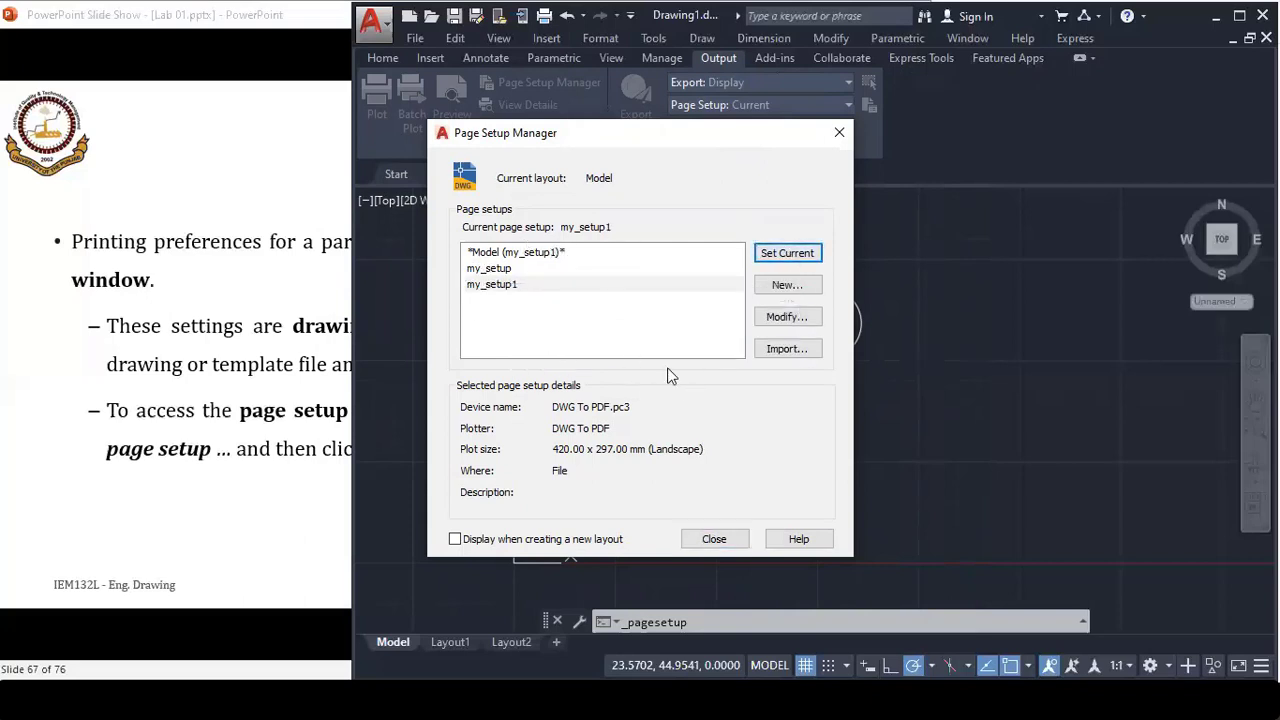
pyautogui.click(714, 536)
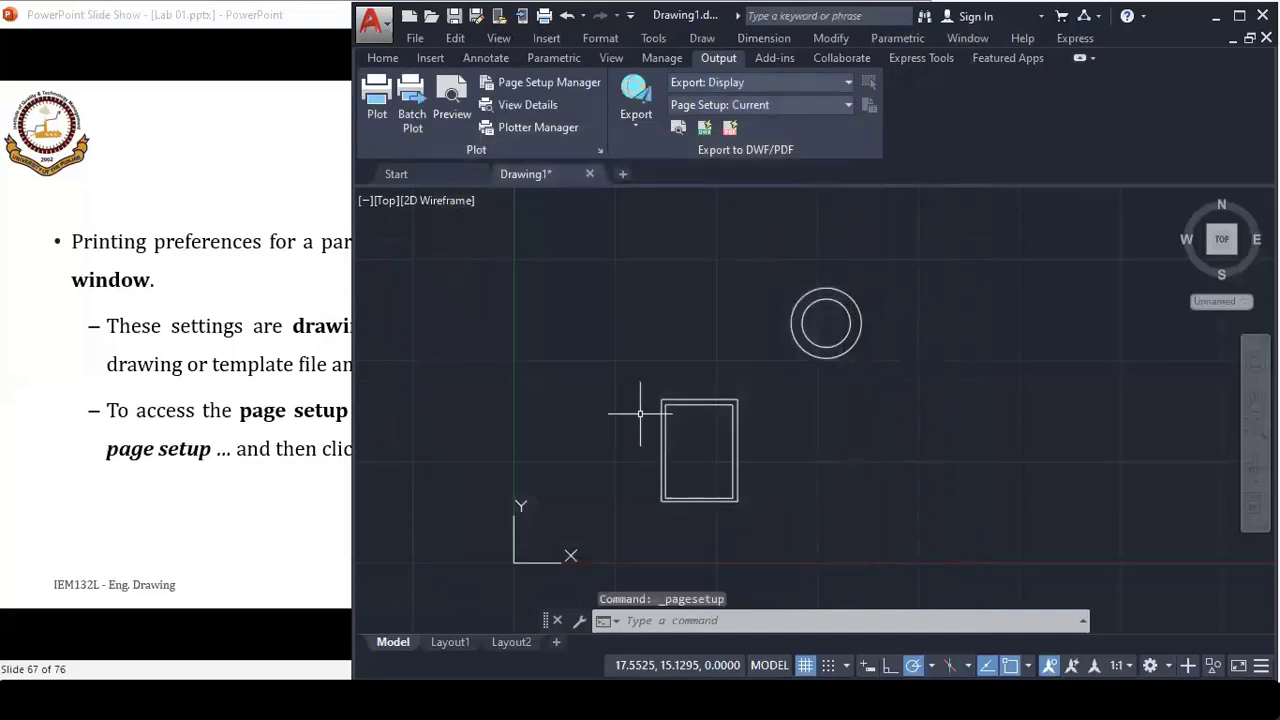
pyautogui.click(249, 22)
pyautogui.click(410, 376)
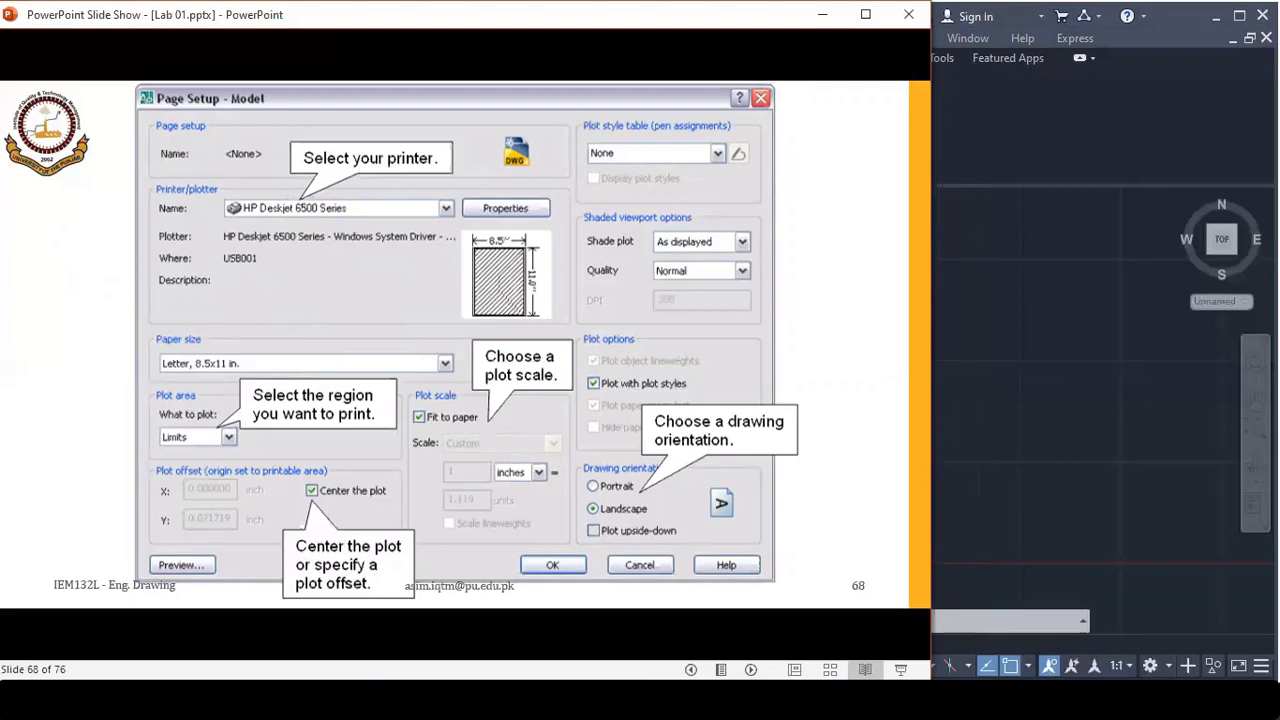
# - Advance the slideshow to slide 69, Plot, and return to the AutoCAD drawing
pyautogui.click(679, 489)
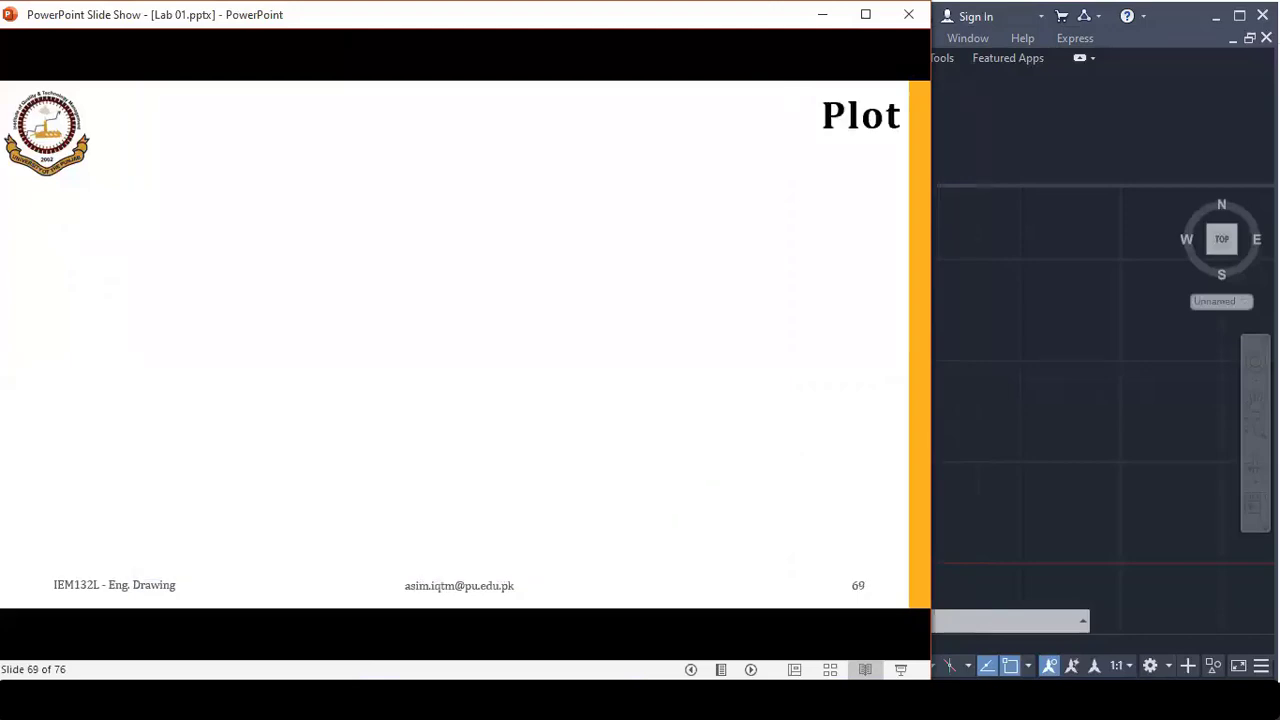
pyautogui.click(1048, 374)
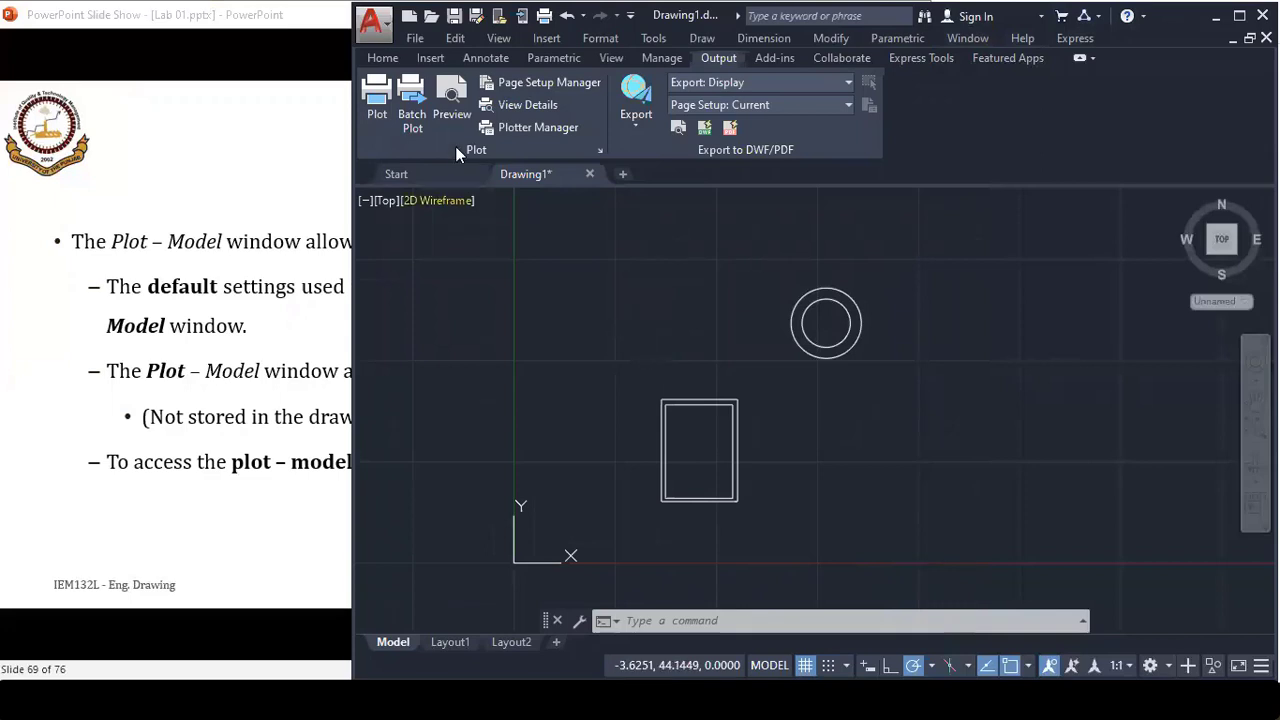
# - Open the Plot dialog from the main menu, briefly checking the slideshow
pyautogui.click(374, 22)
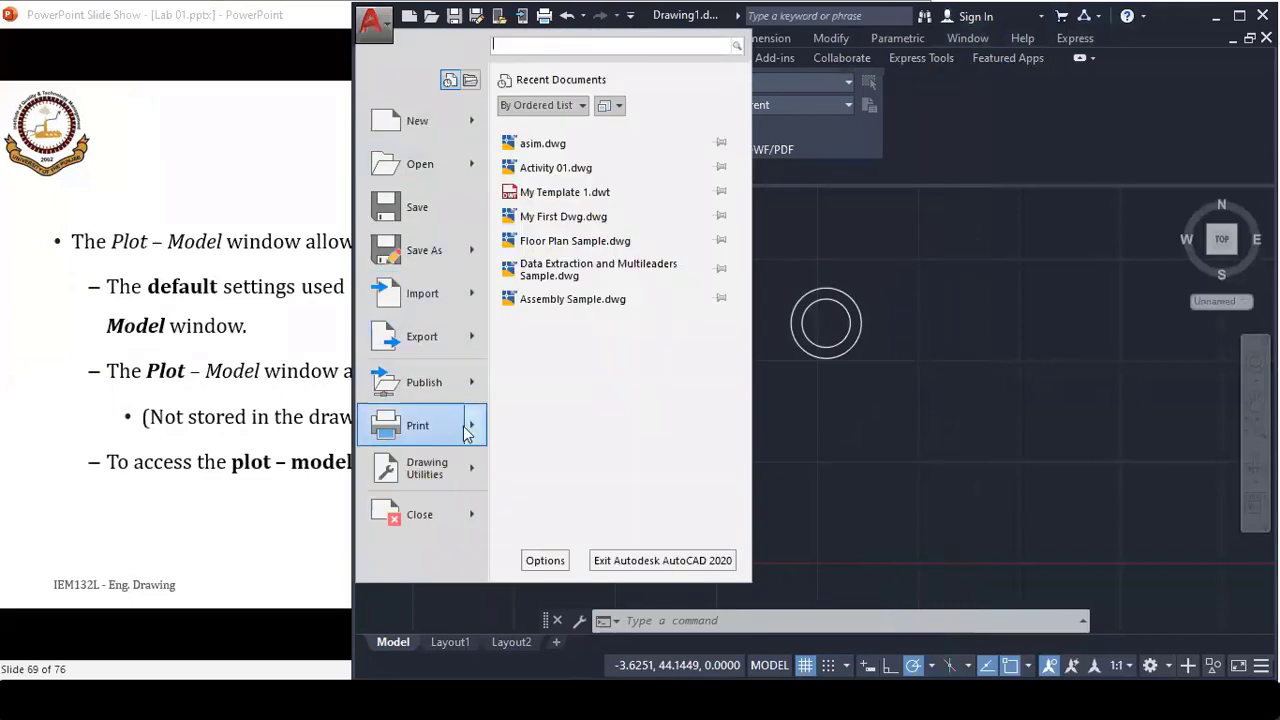
pyautogui.moveTo(418, 425)
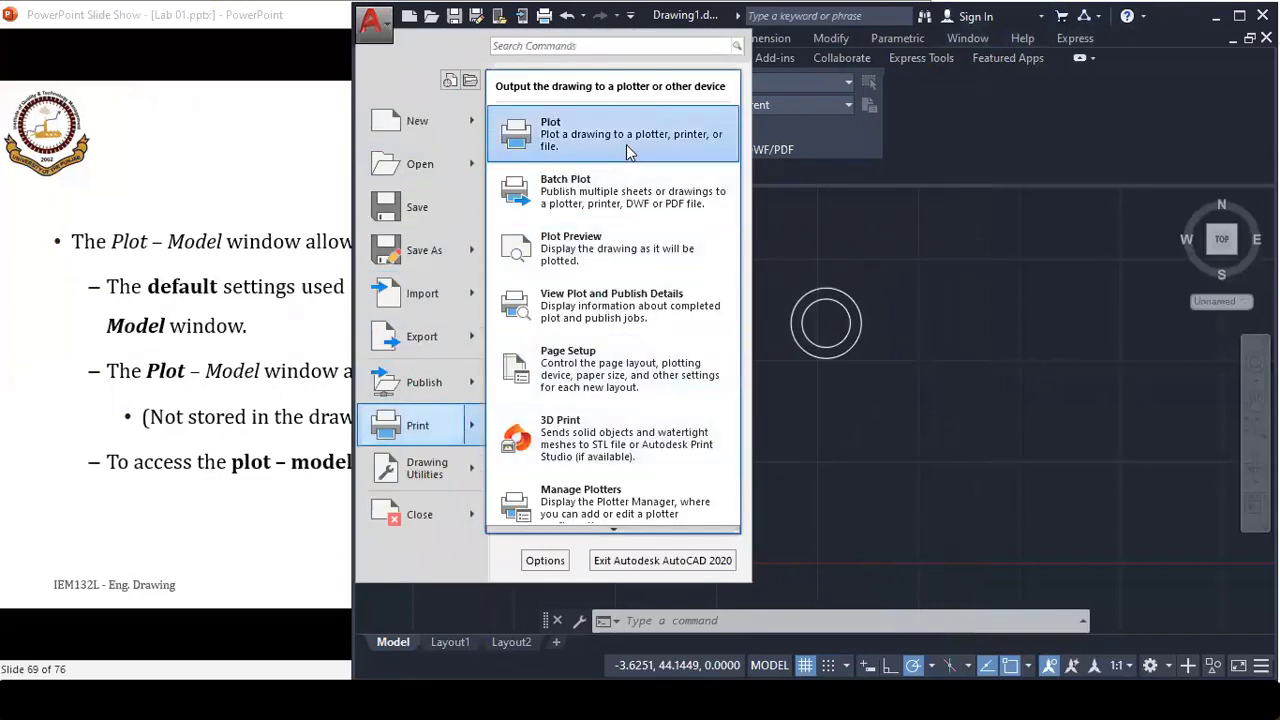
pyautogui.click(626, 144)
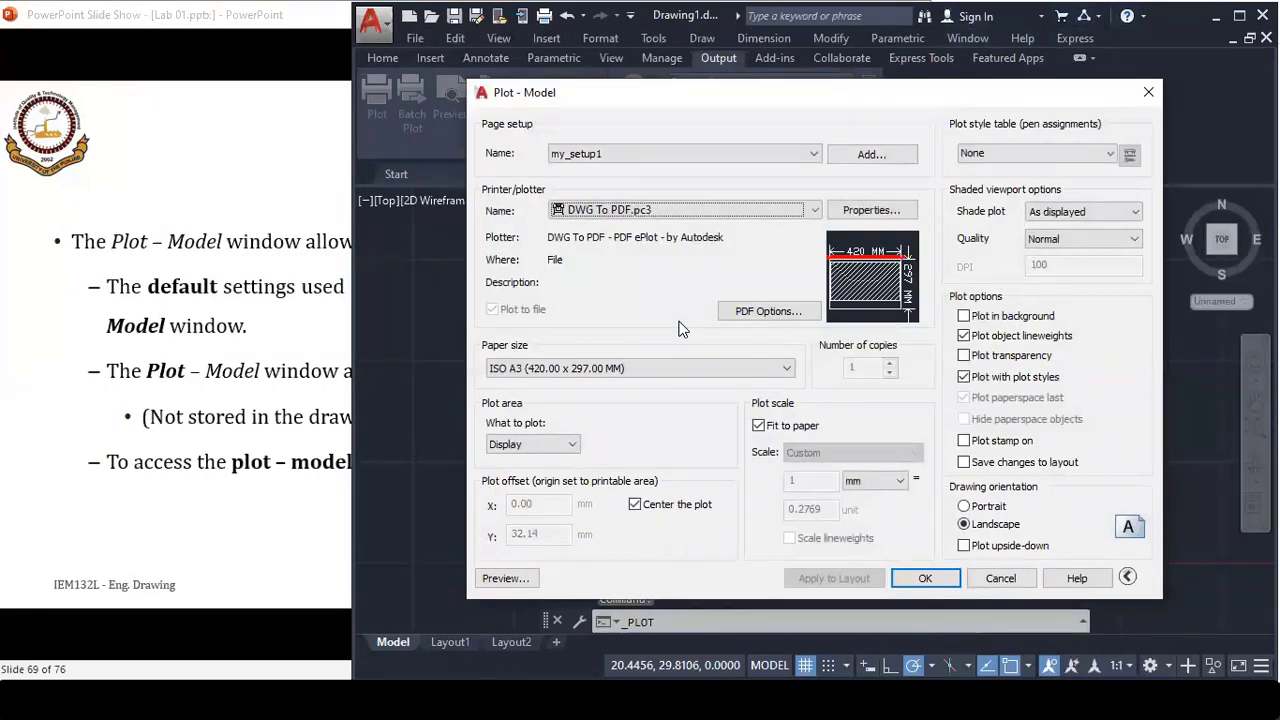
pyautogui.click(157, 22)
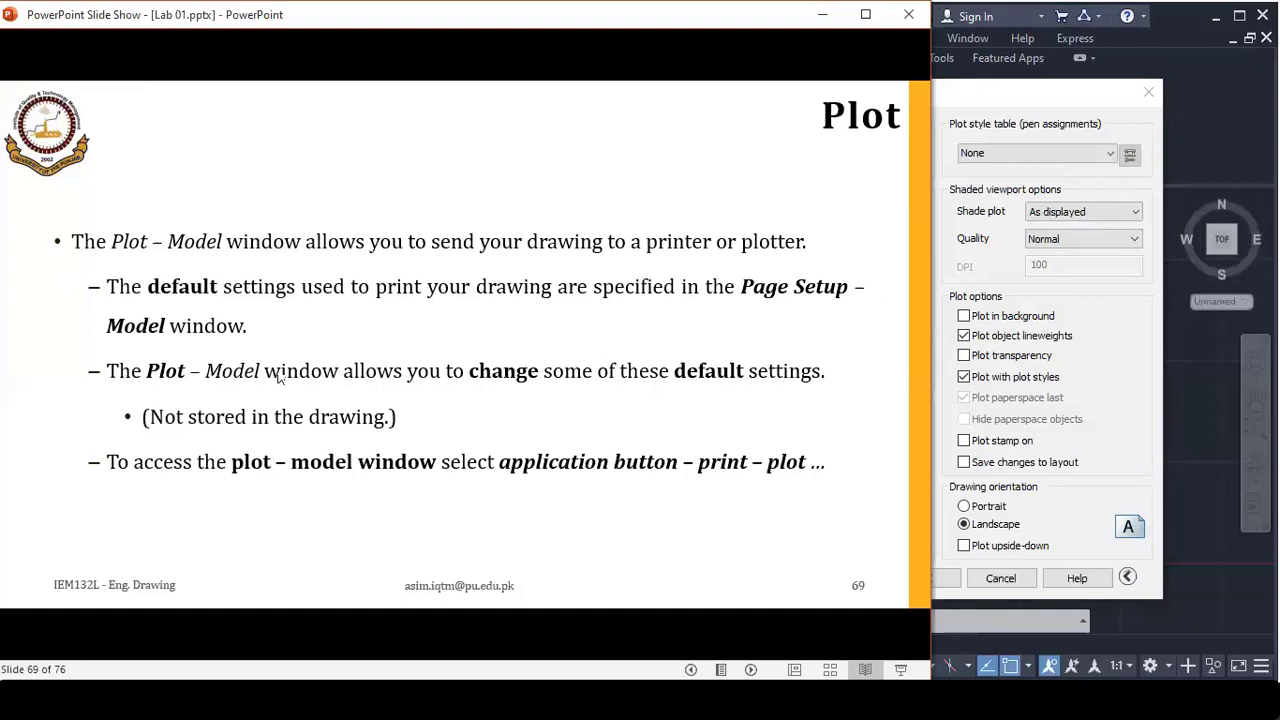
pyautogui.click(1003, 268)
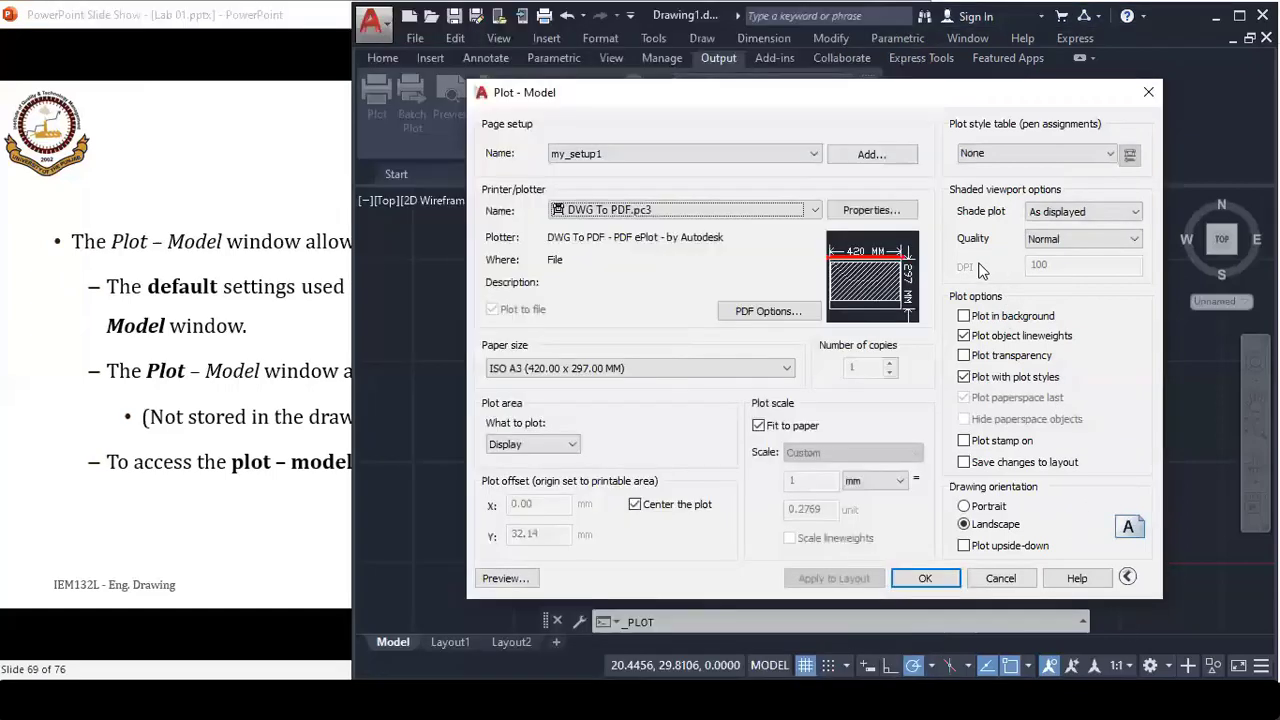
# - Load page setup my_setup1 in the Plot dialog and preview the sheet
pyautogui.click(808, 160)
pyautogui.click(805, 195)
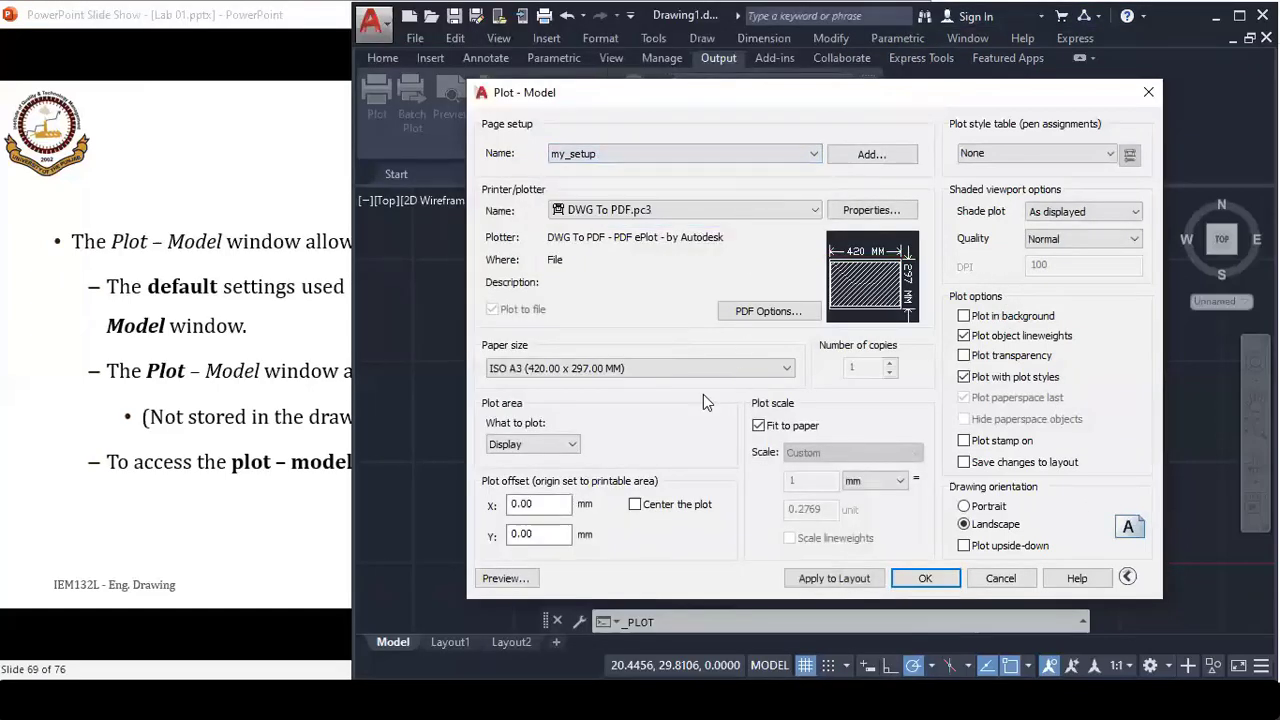
pyautogui.click(757, 153)
pyautogui.click(676, 208)
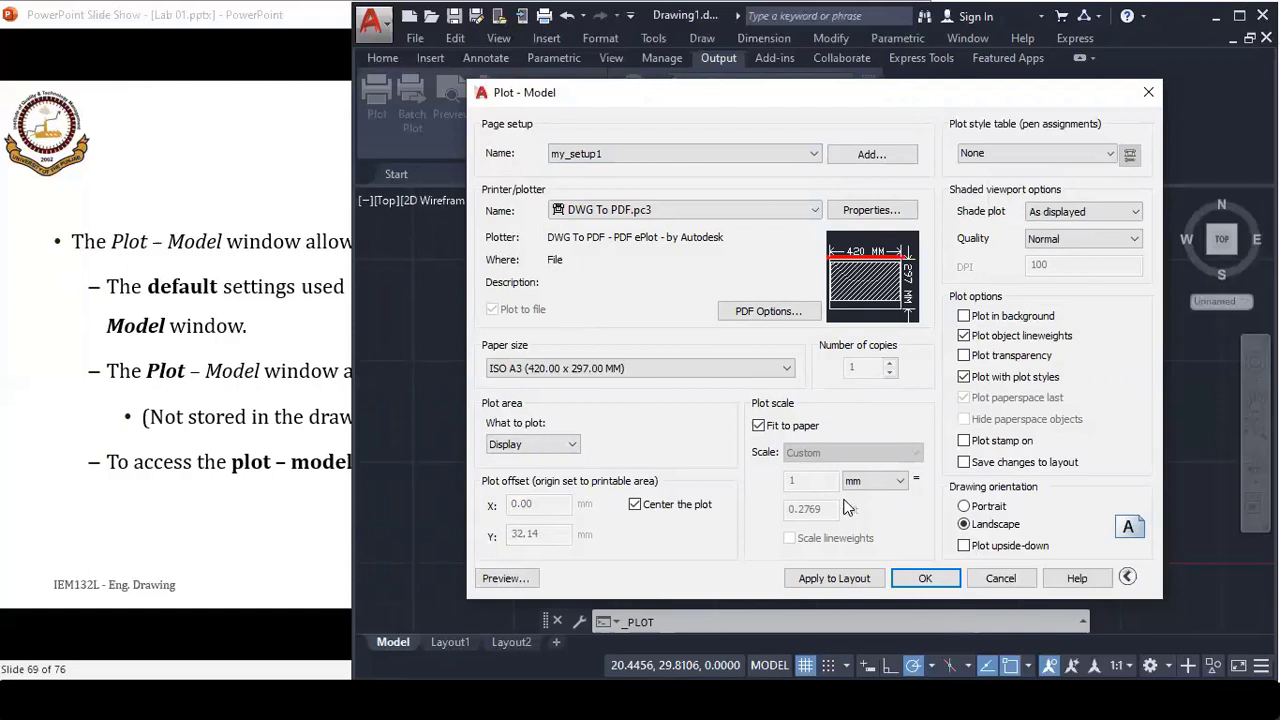
pyautogui.click(648, 154)
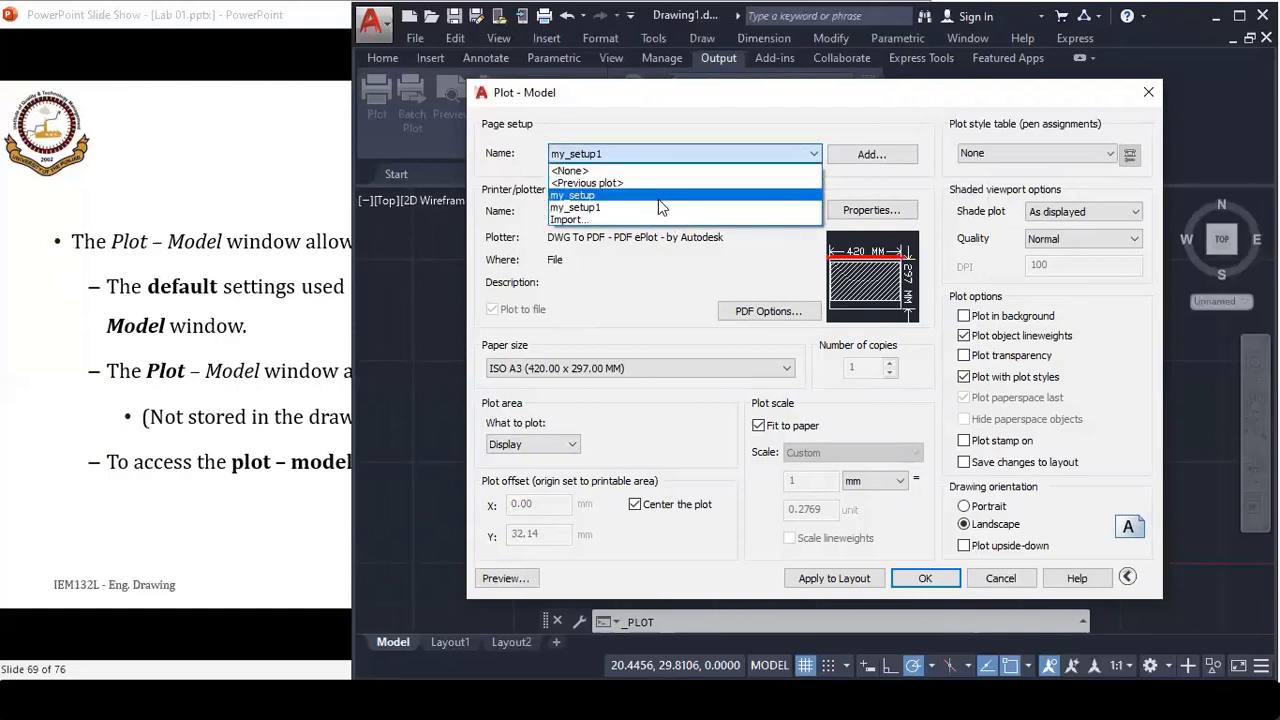
pyautogui.click(658, 206)
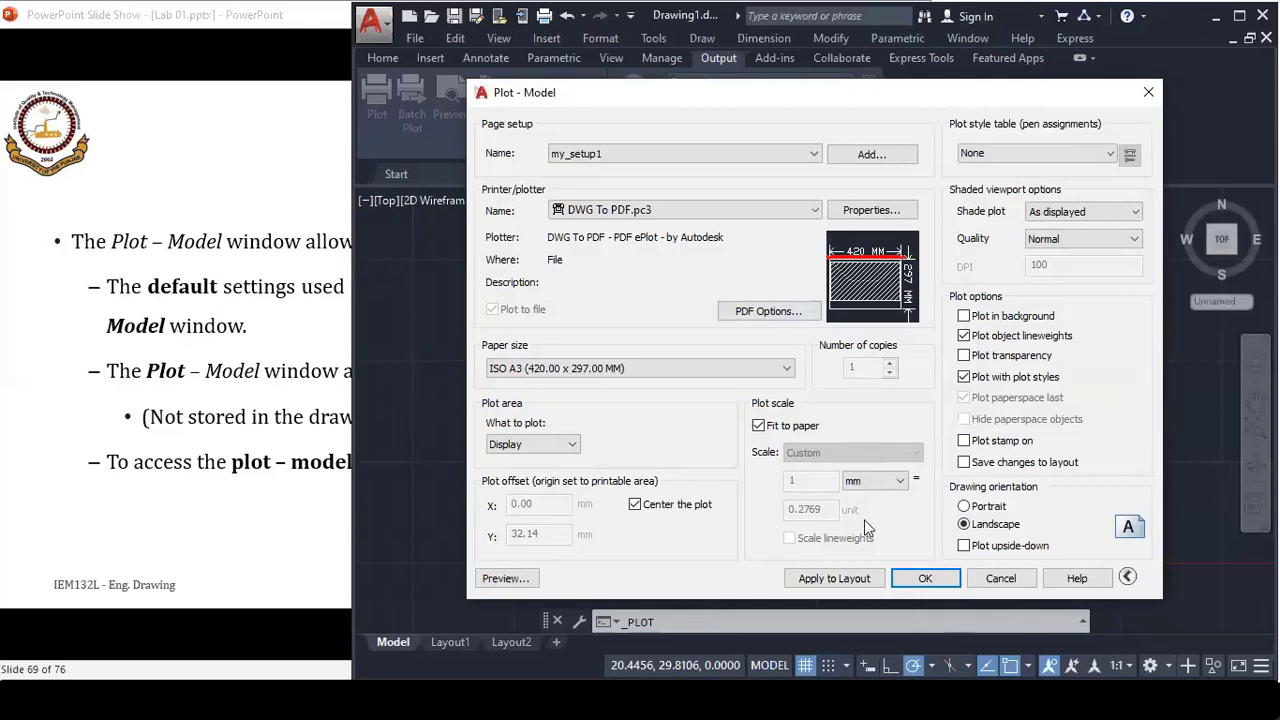
pyautogui.click(520, 580)
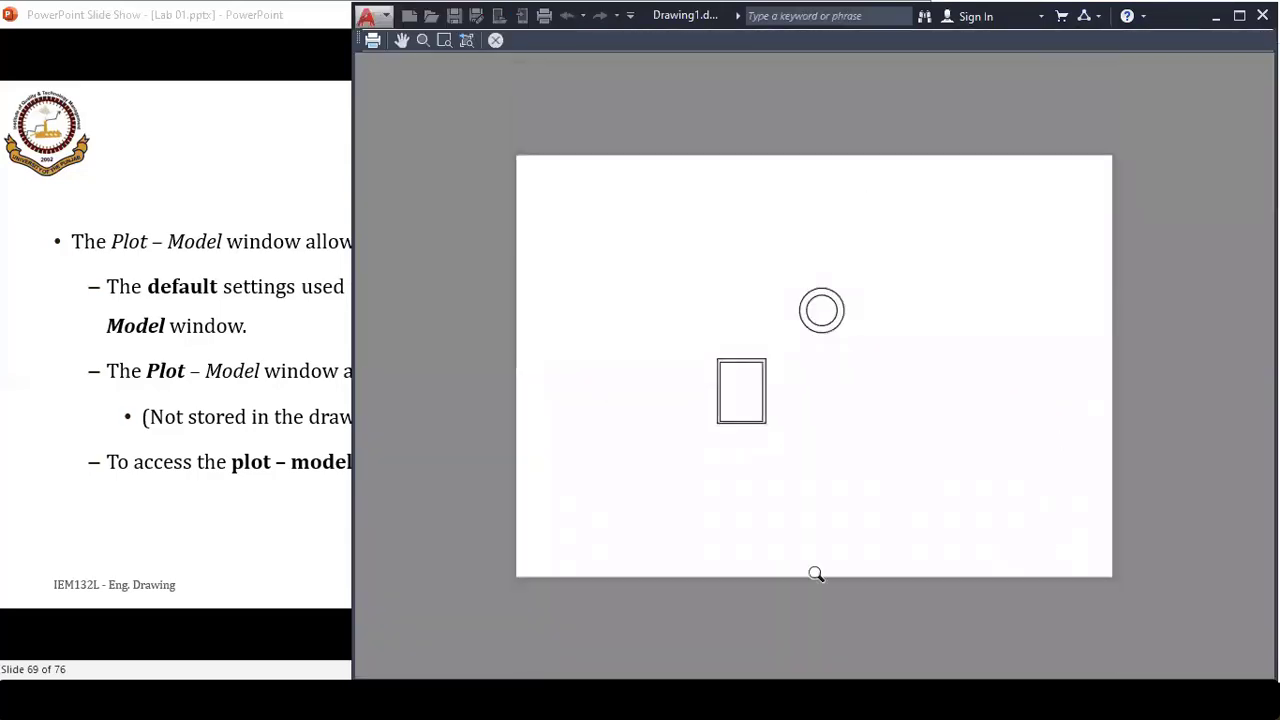
# - Close the plot preview and advance the lecture slideshow one slide
pyautogui.click(495, 40)
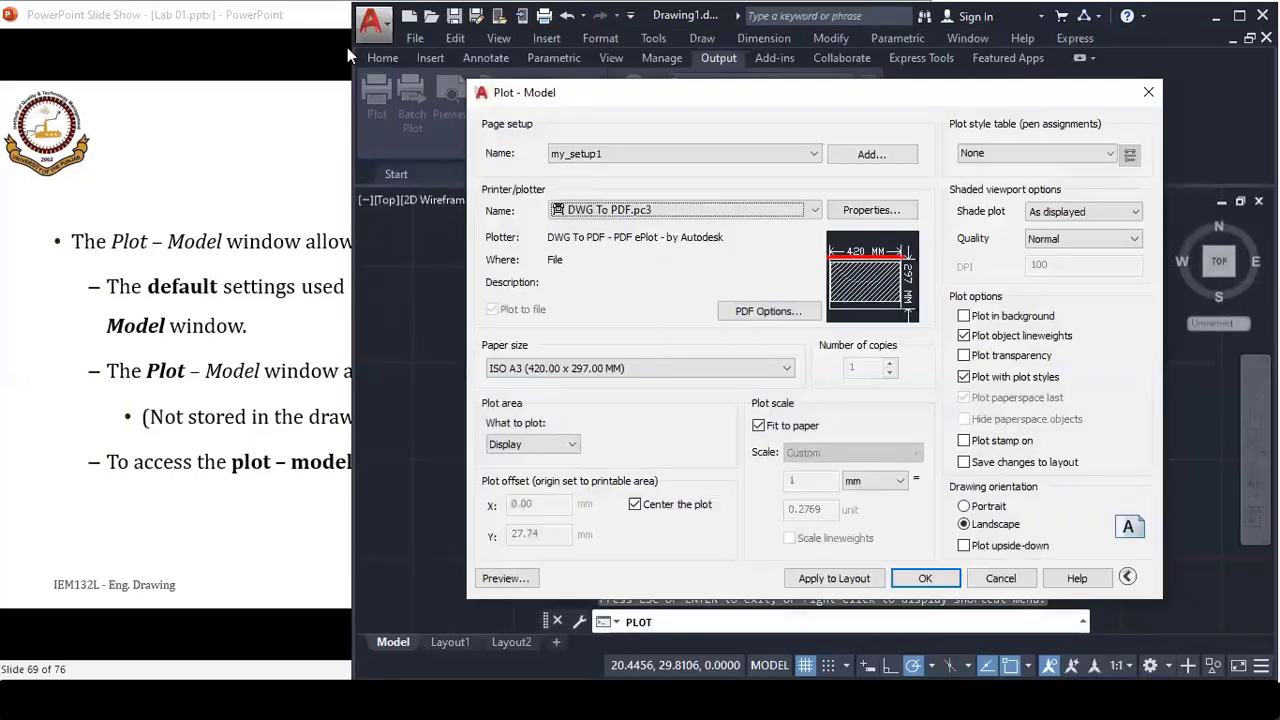
pyautogui.click(332, 34)
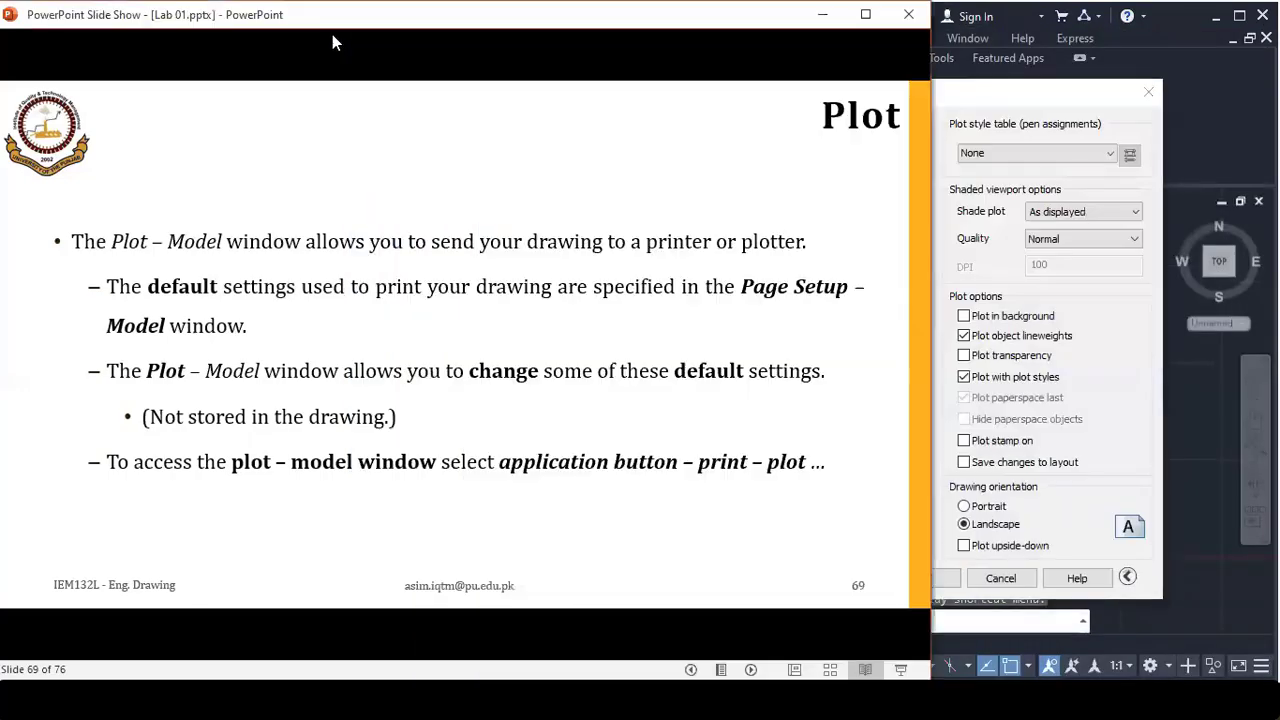
pyautogui.click(478, 402)
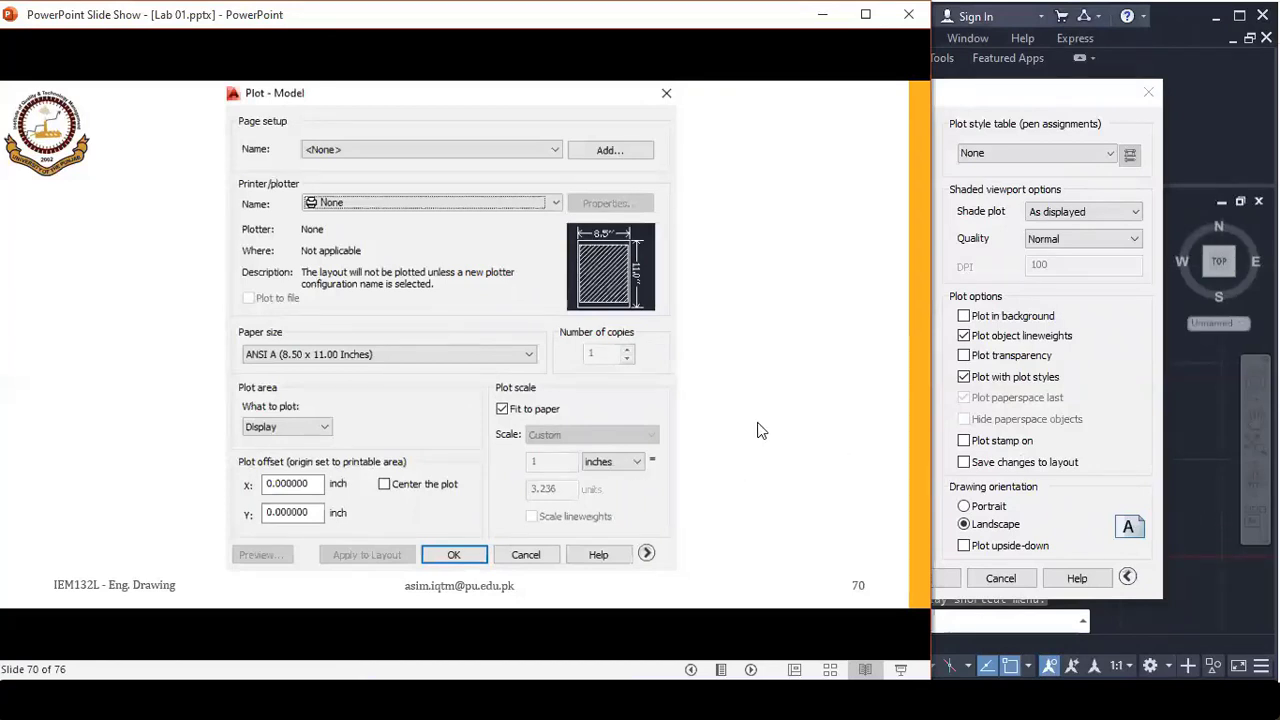
pyautogui.click(1145, 365)
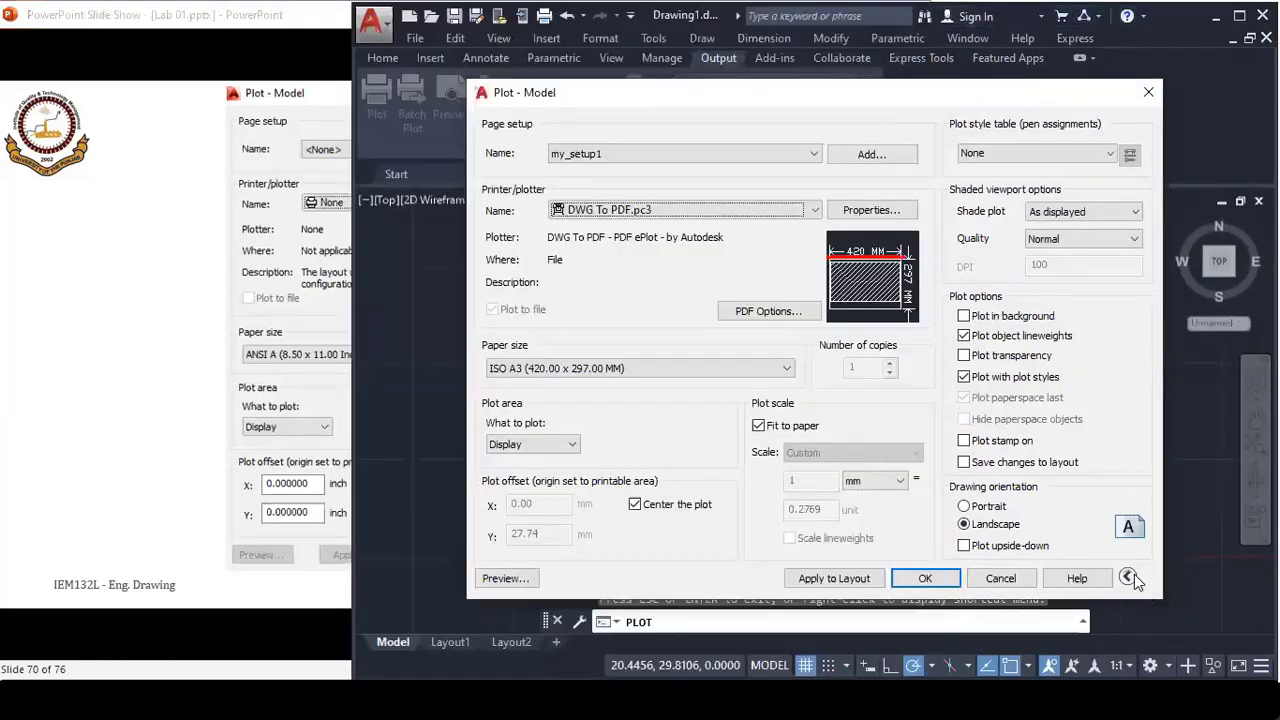
# - Collapse and re-expand the Plot dialog, keeping the plot style table at None
pyautogui.click(1127, 577)
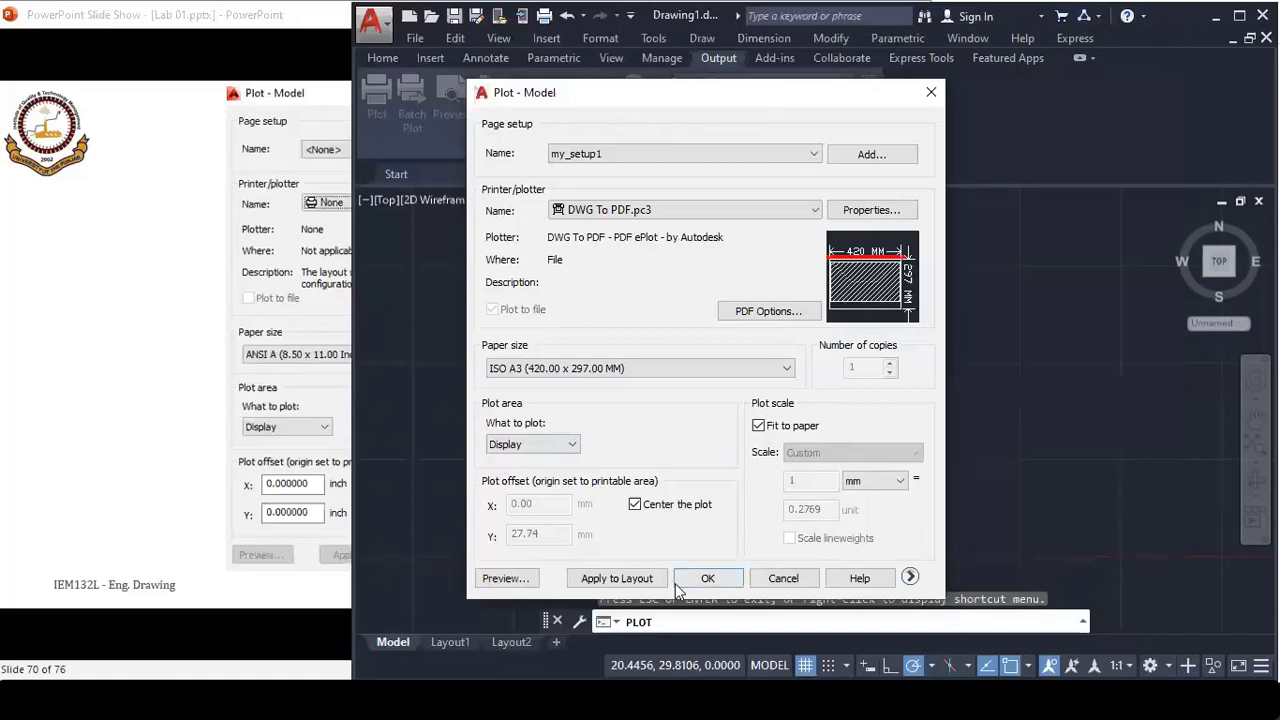
pyautogui.click(911, 579)
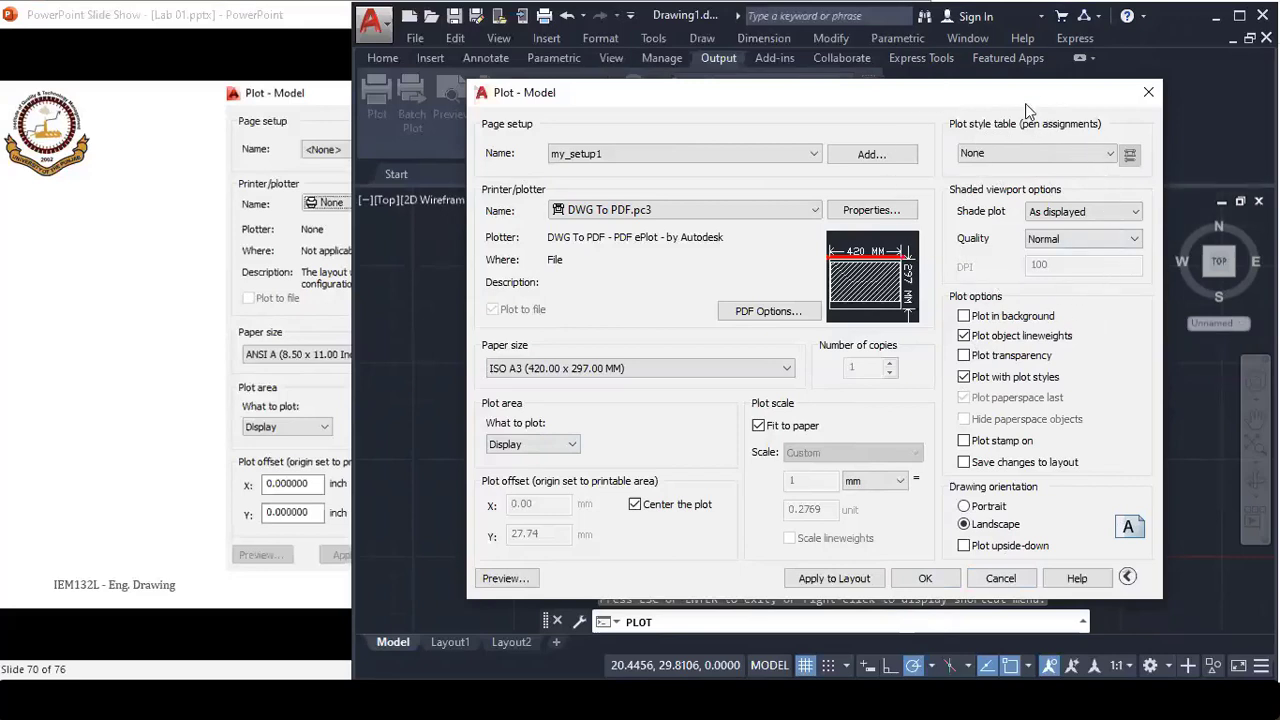
pyautogui.click(1075, 156)
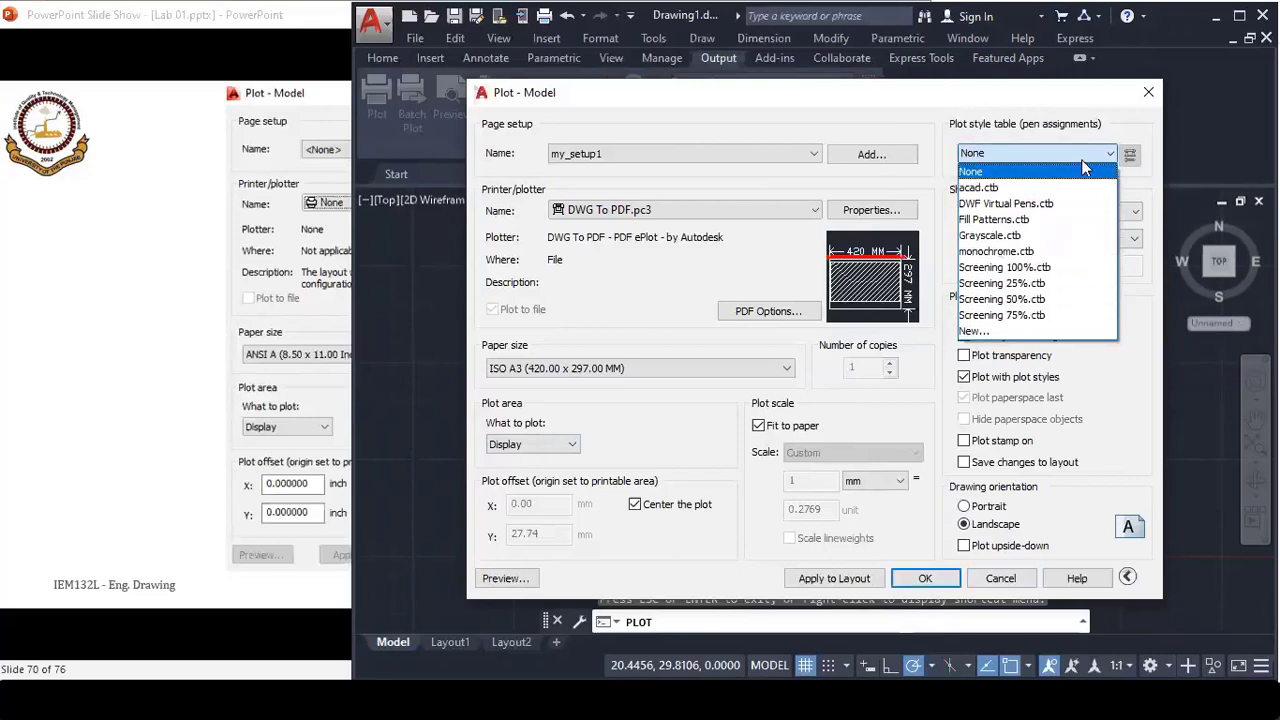
pyautogui.click(1093, 163)
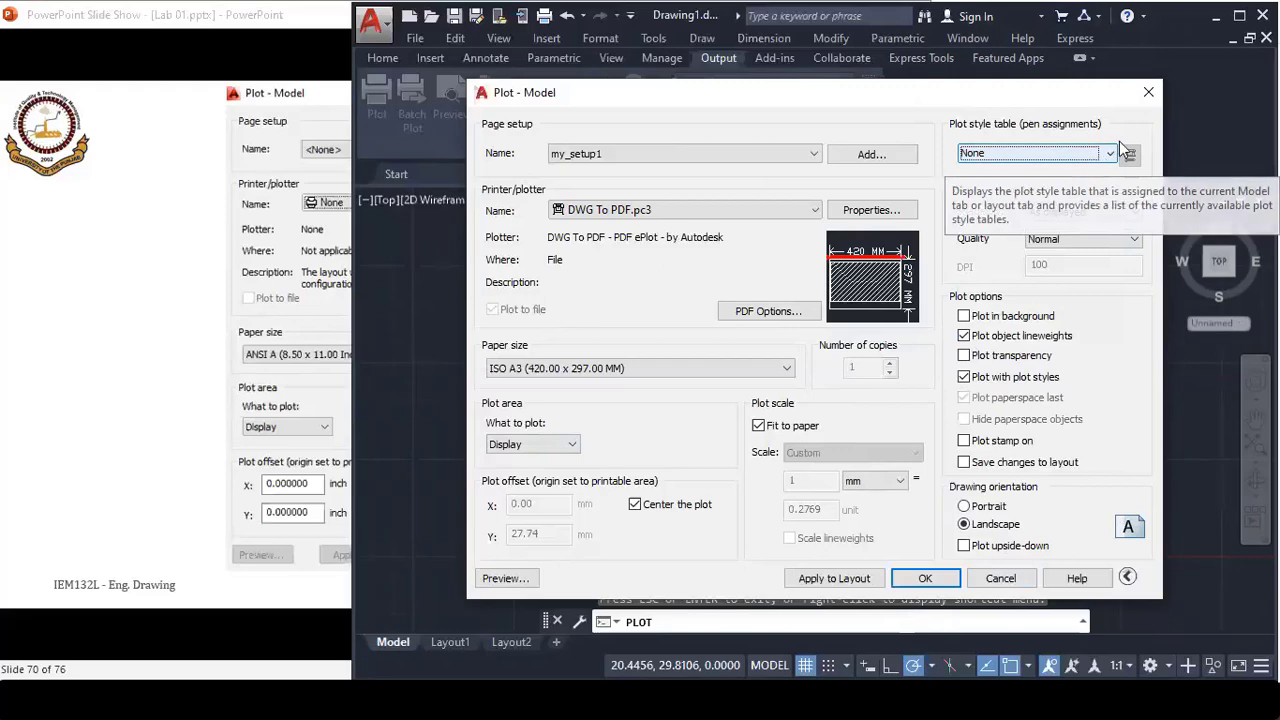
# - Show lecture slide 71 on 1:1, 1:2 and 1:4 print scales, then return to AutoCAD's Plot dialog
pyautogui.click(237, 31)
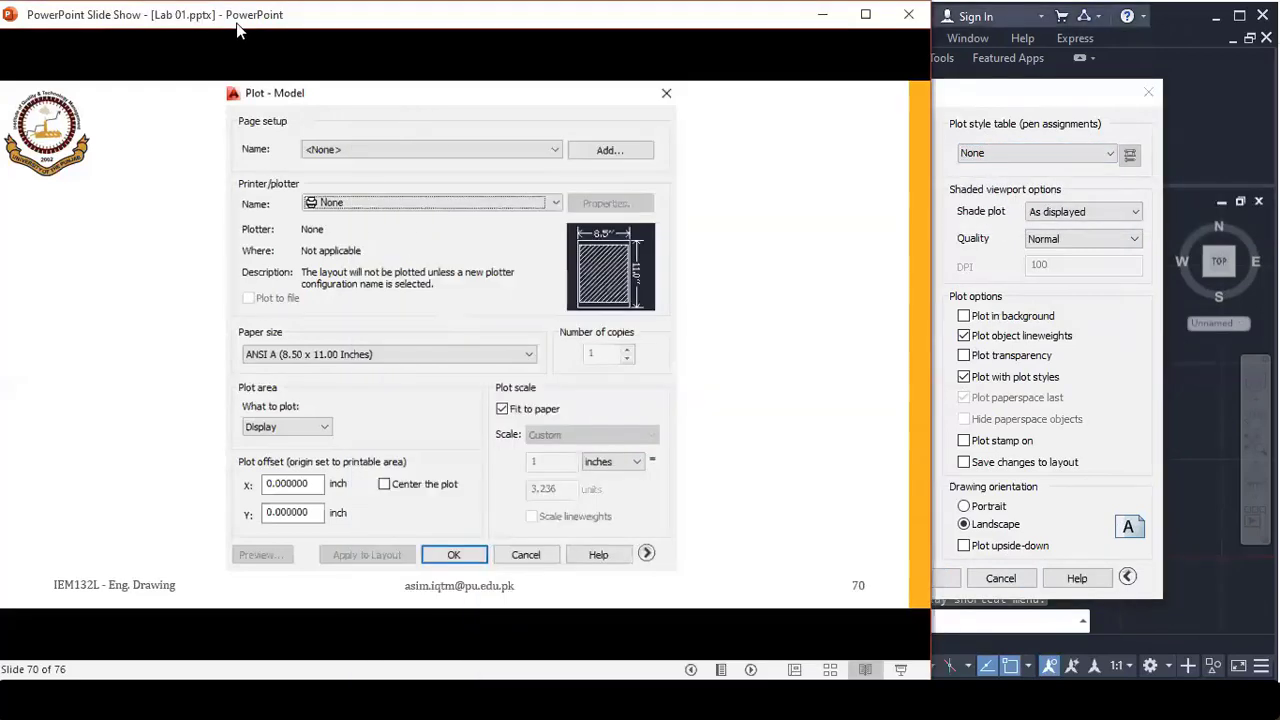
pyautogui.click(462, 280)
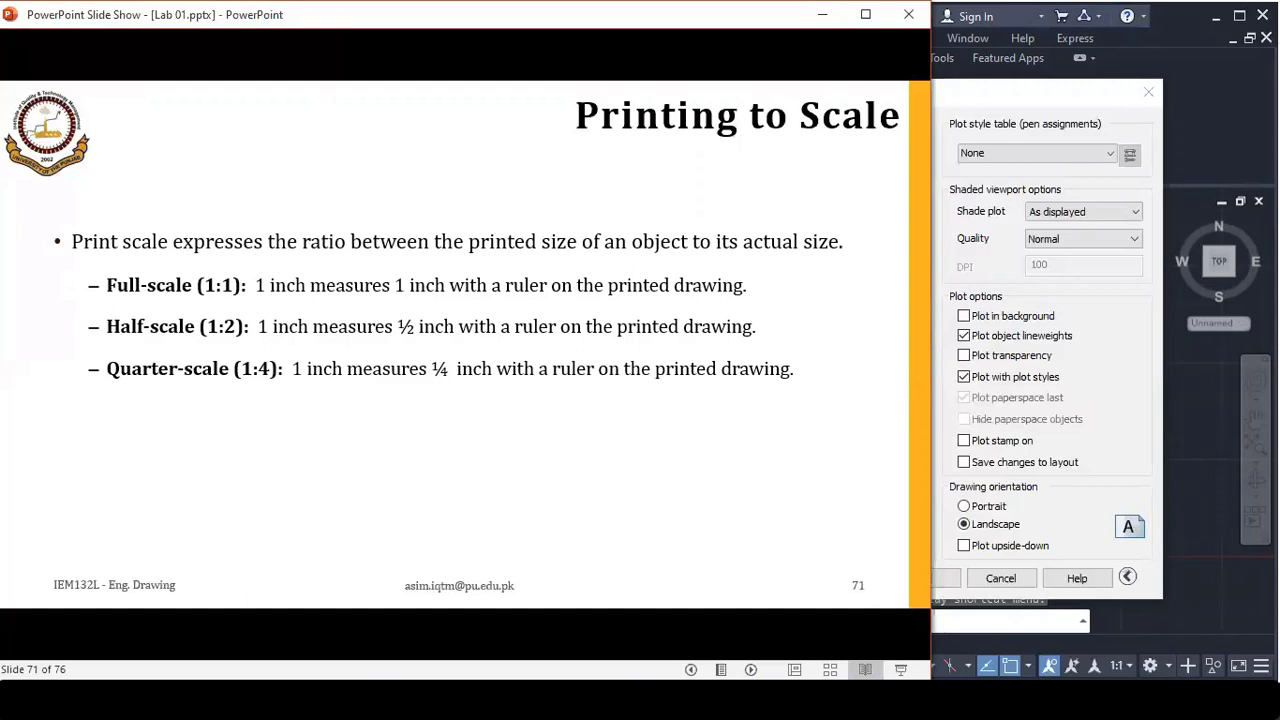
pyautogui.click(1134, 317)
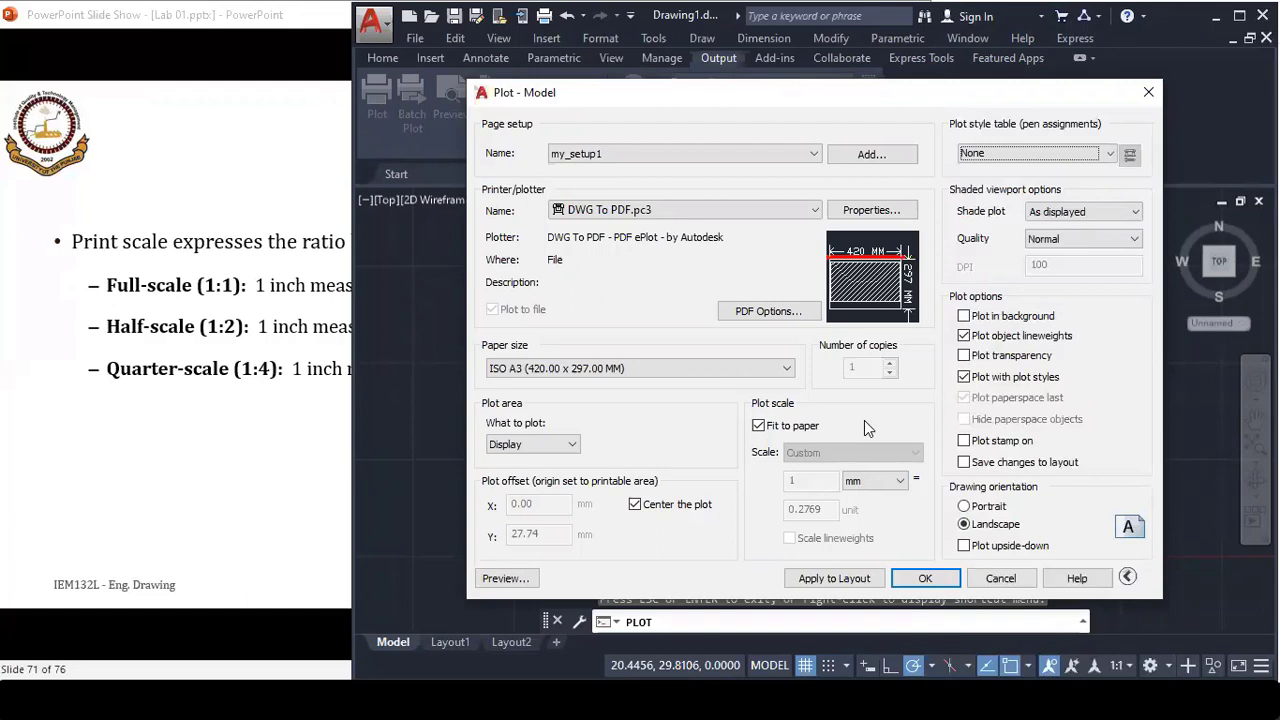
# - Reframe the circle and rectangle, then reopen Plot with fit to paper giving 1 mm = 0.1735 units
pyautogui.click(998, 578)
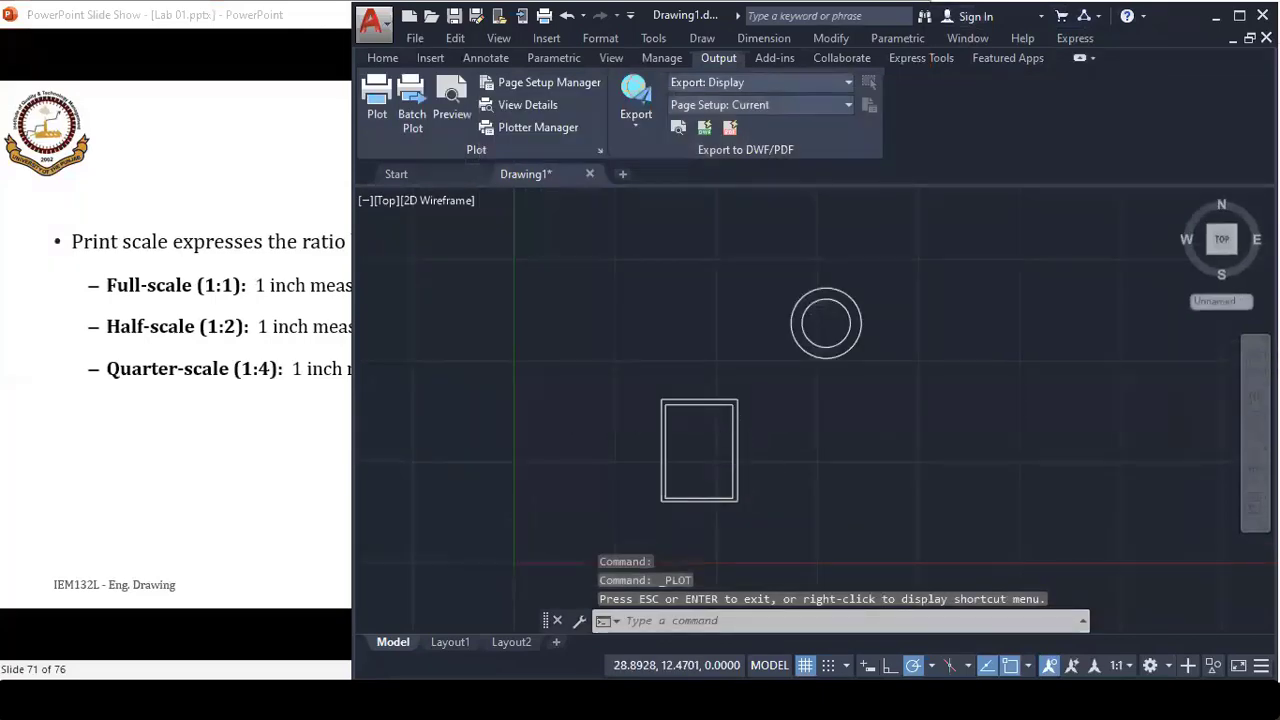
pyautogui.scroll(2, 747, 461)
pyautogui.moveTo(747, 461); pyautogui.dragTo(752, 434, button='middle')
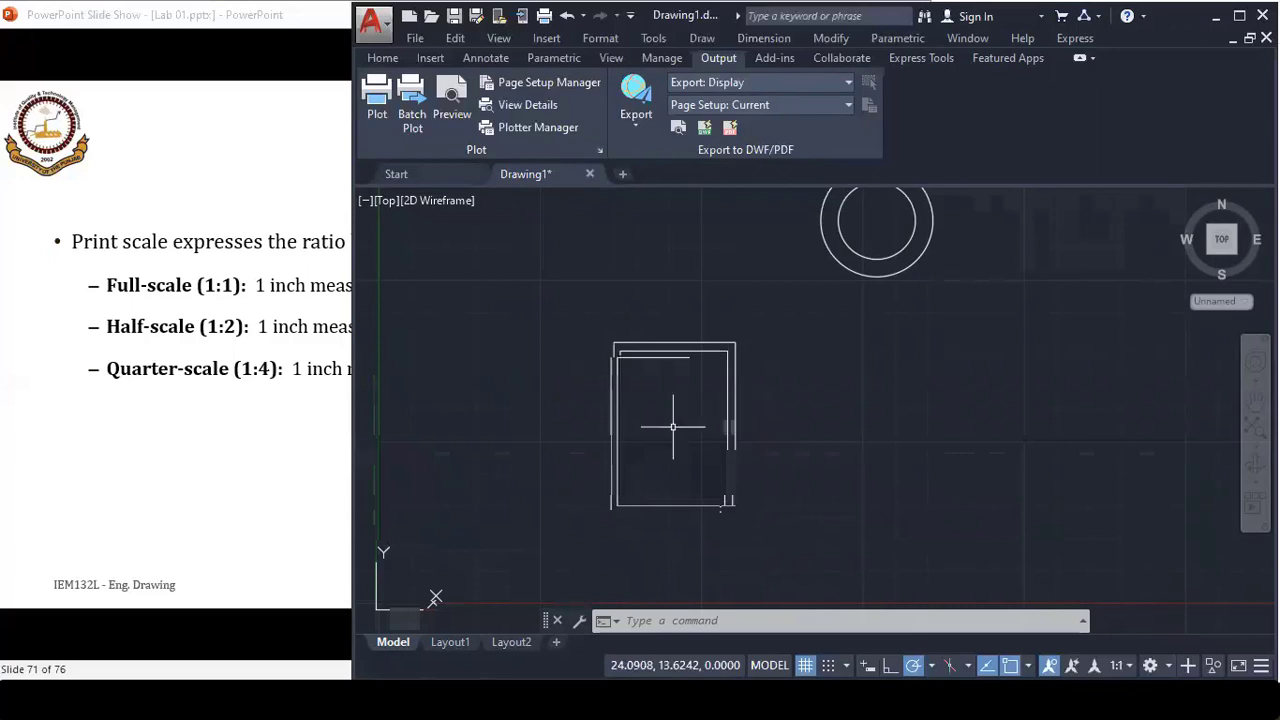
pyautogui.click(377, 95)
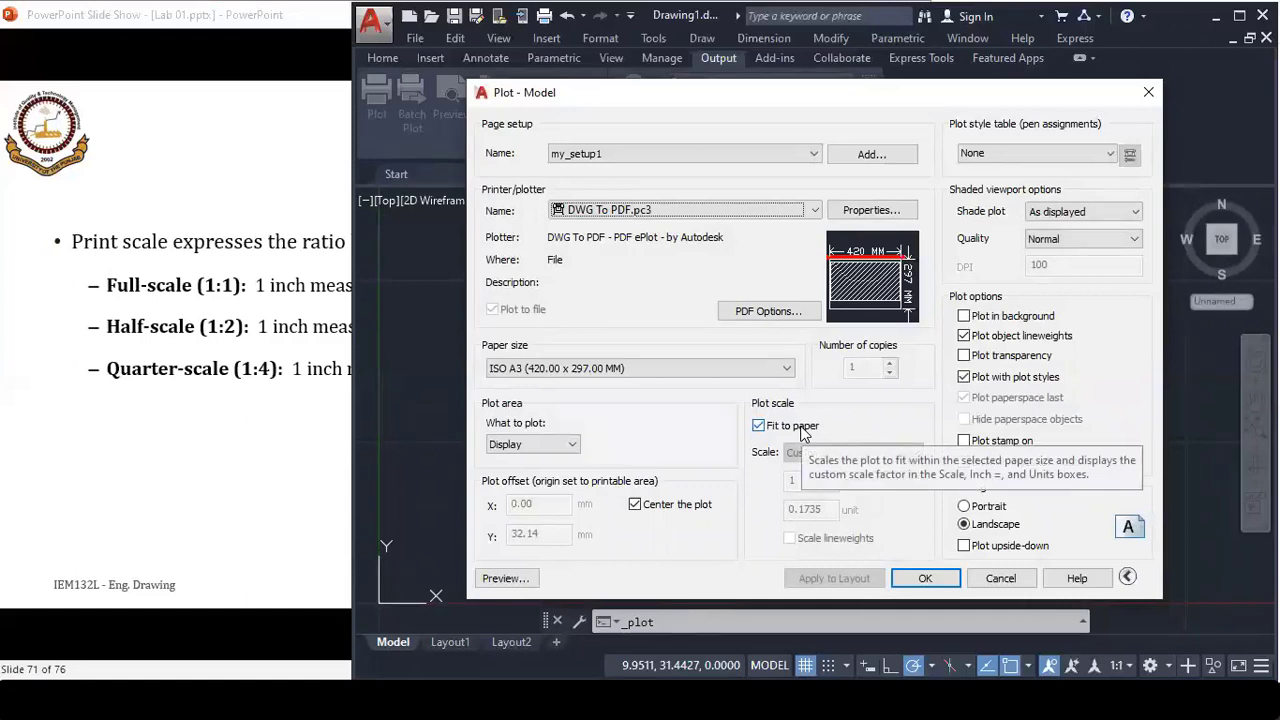
# - Turn off Fit to paper, set the plot scale to 2:1, and check its preview
pyautogui.click(802, 428)
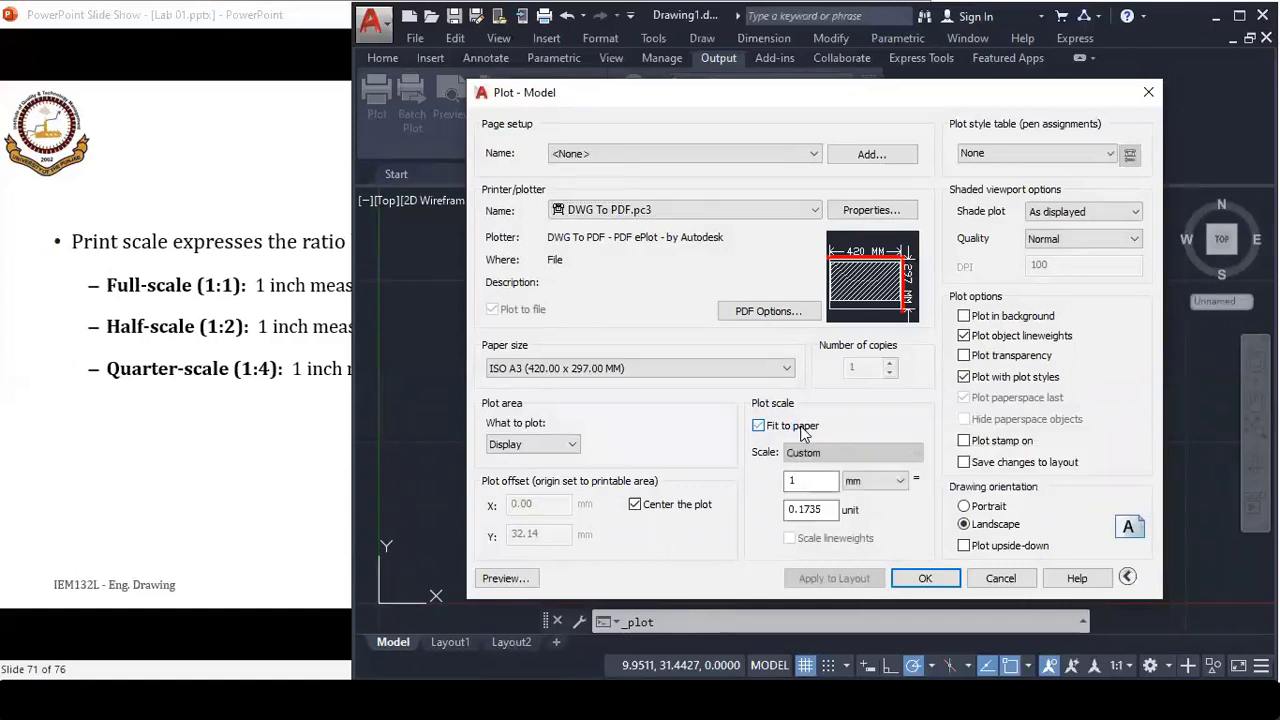
pyautogui.click(847, 456)
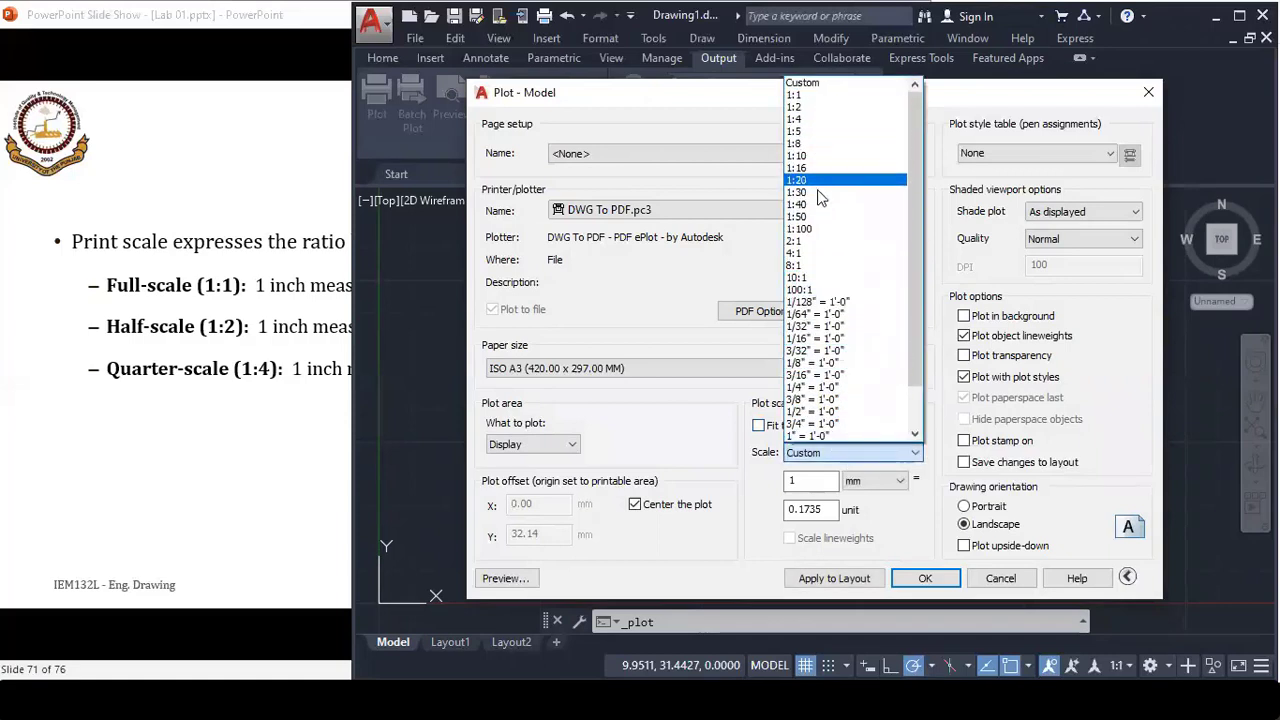
pyautogui.click(815, 241)
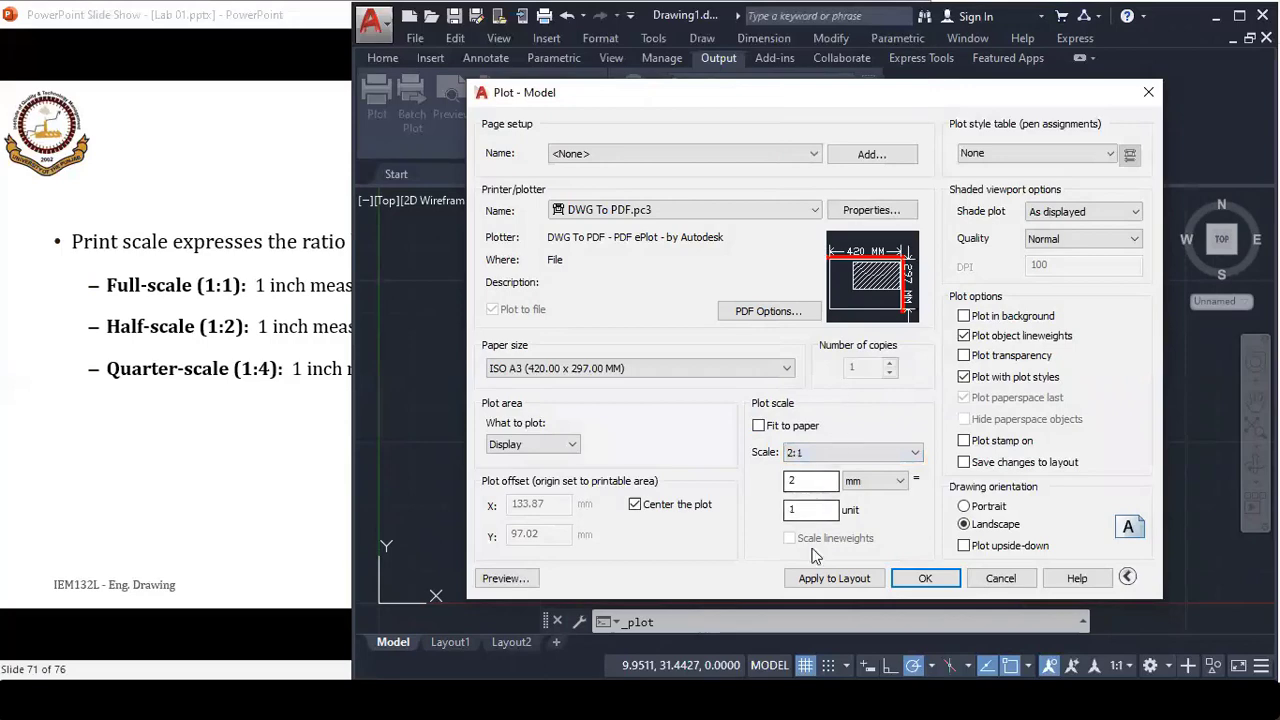
pyautogui.click(506, 578)
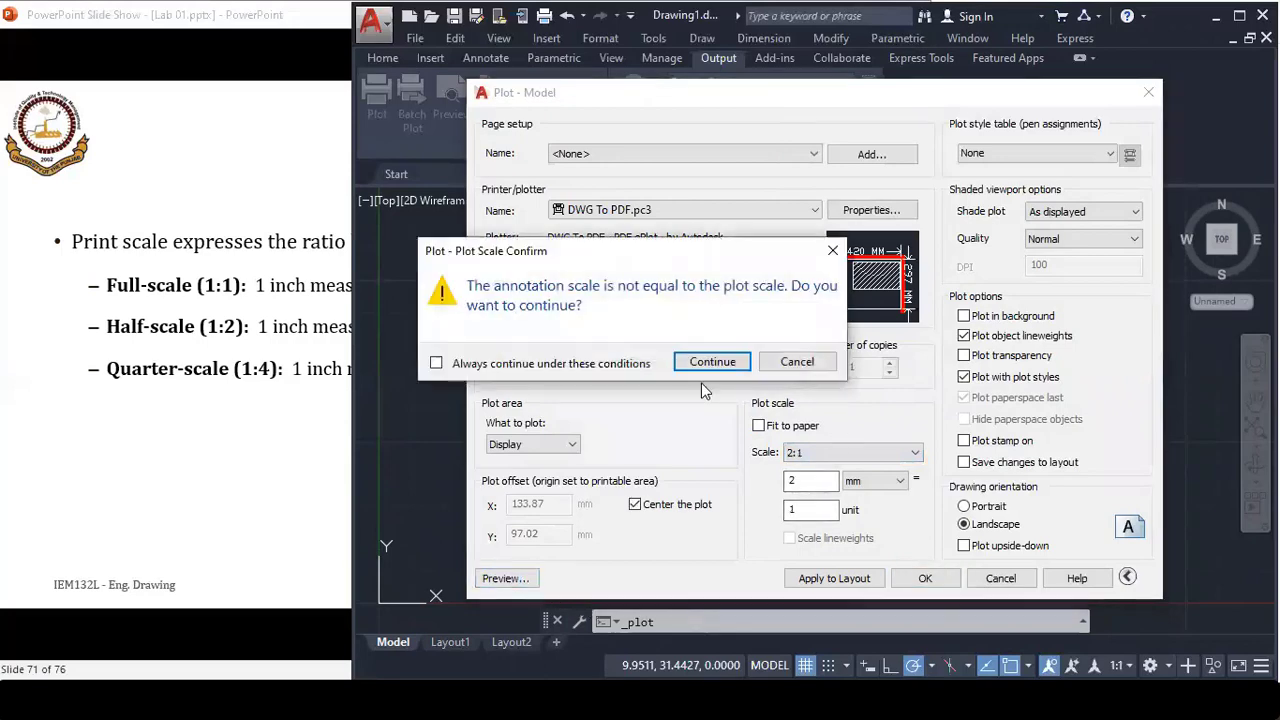
pyautogui.click(714, 360)
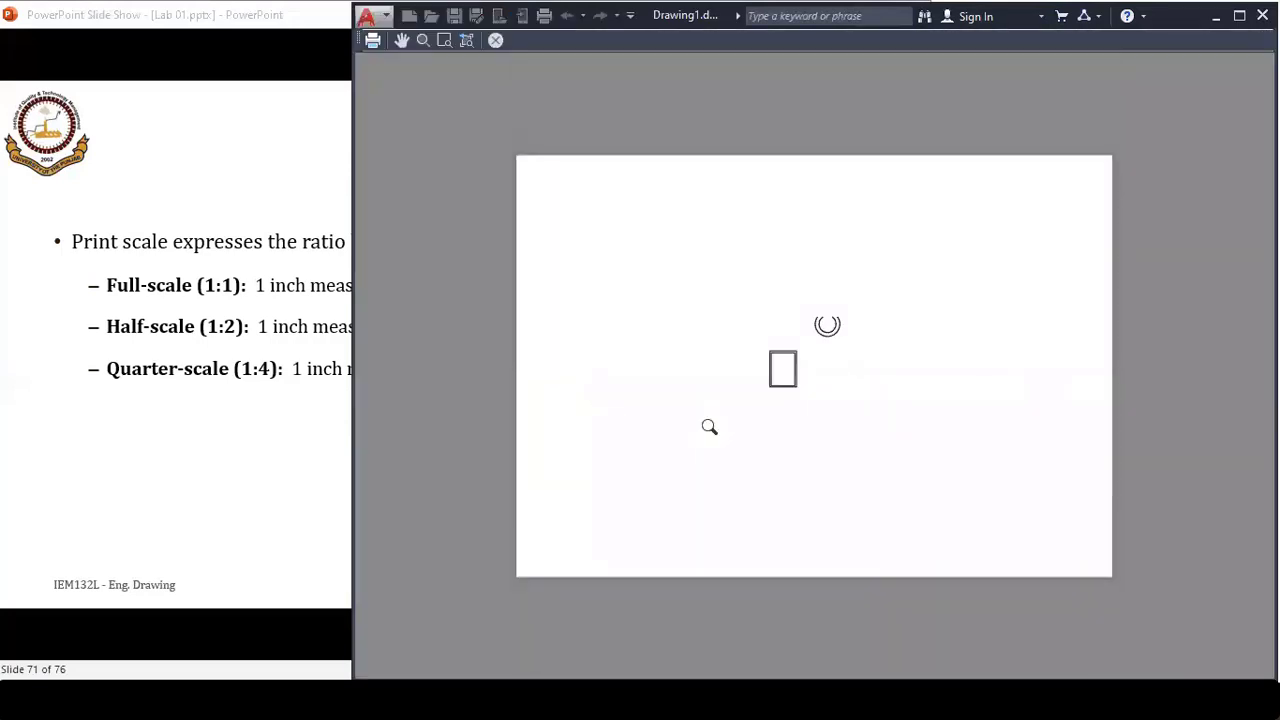
pyautogui.scroll(4, 783, 368)
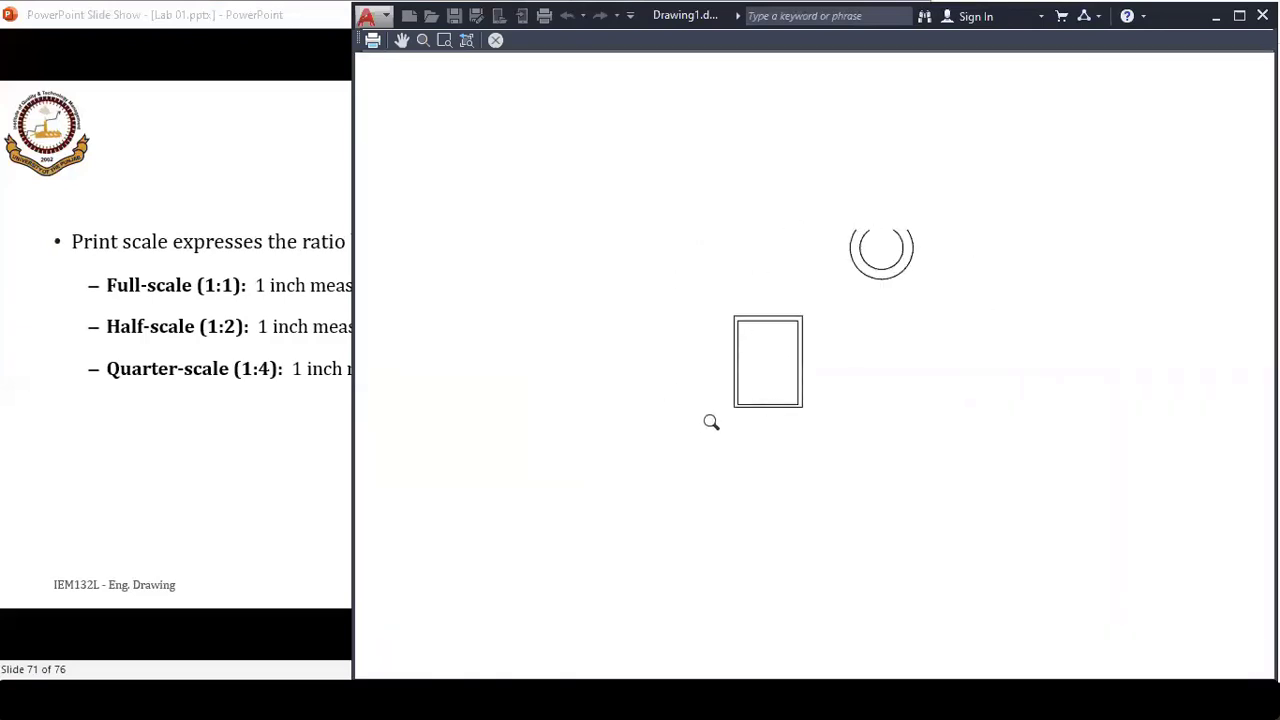
pyautogui.click(495, 40)
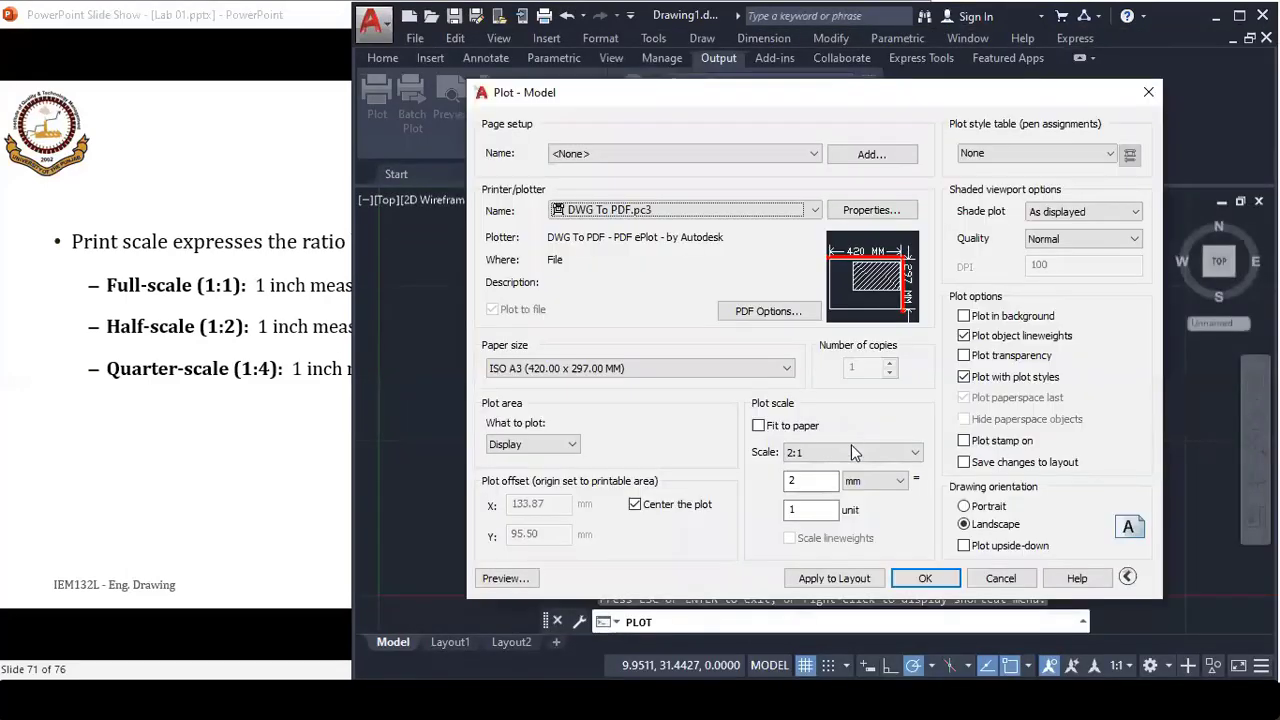
# - Change the plot scale to 1:20 (1 mm = 20 units) and zoom around its preview
pyautogui.click(855, 451)
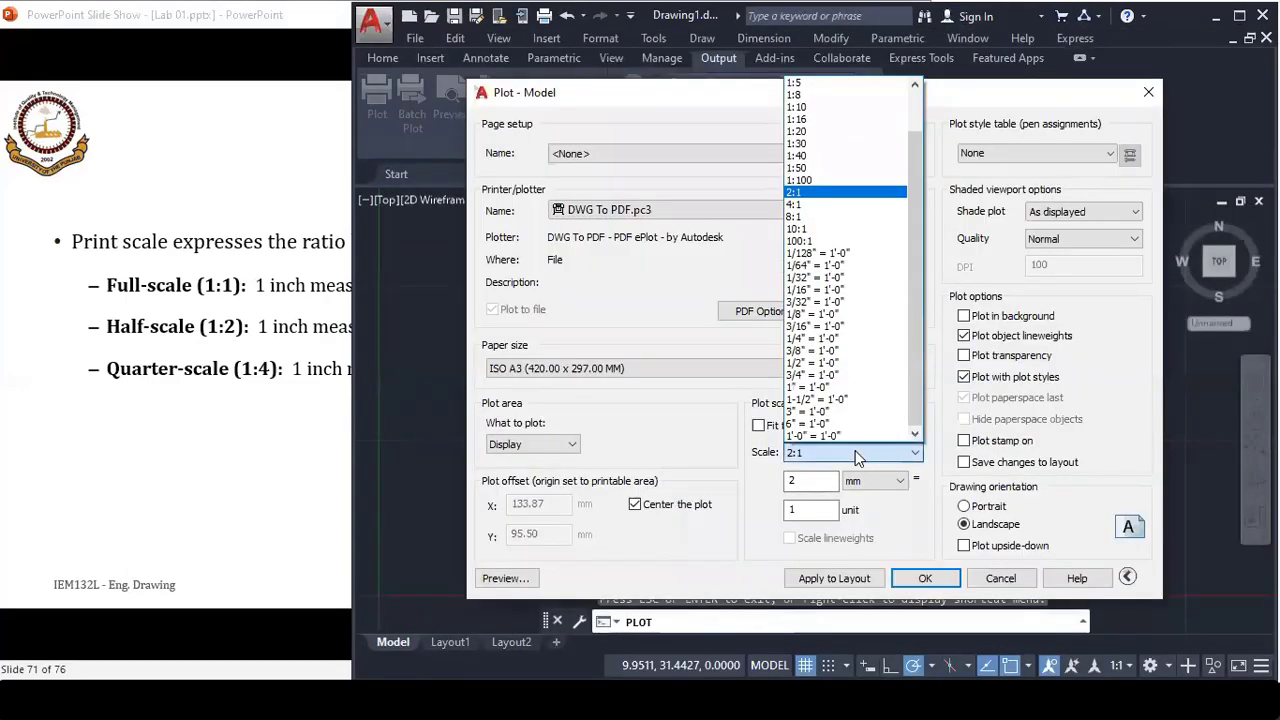
pyautogui.click(848, 133)
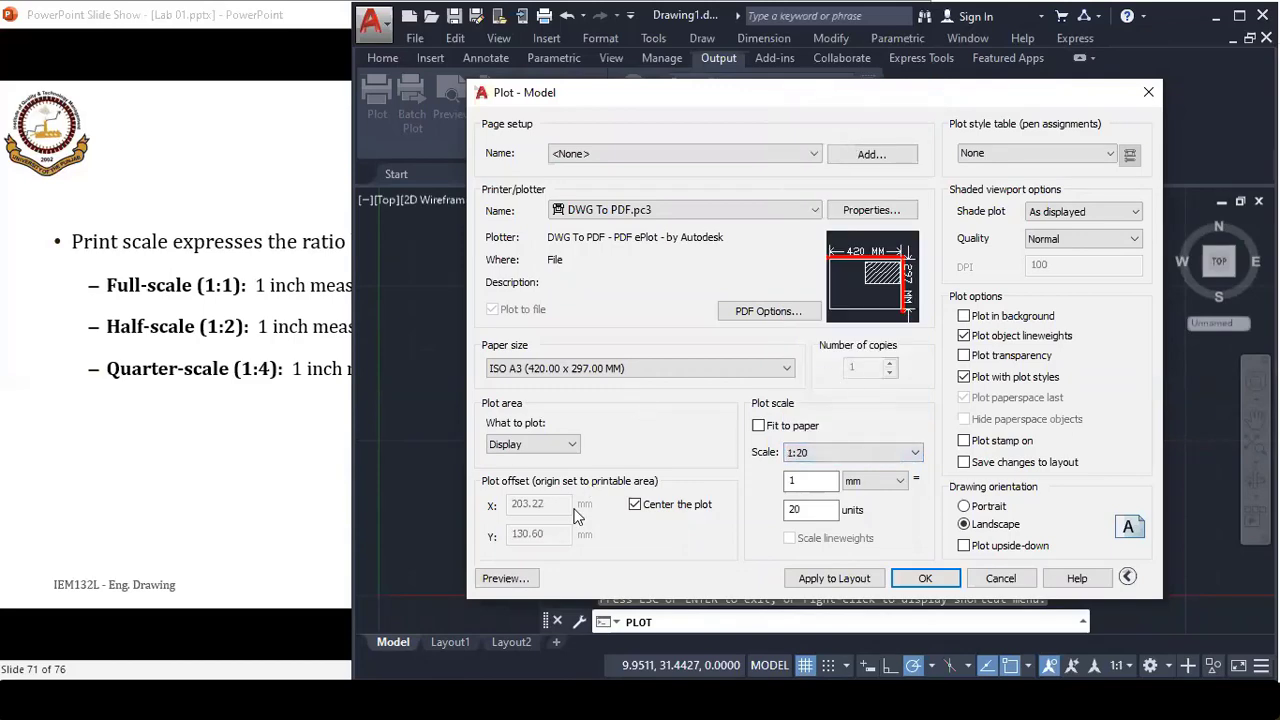
pyautogui.click(505, 578)
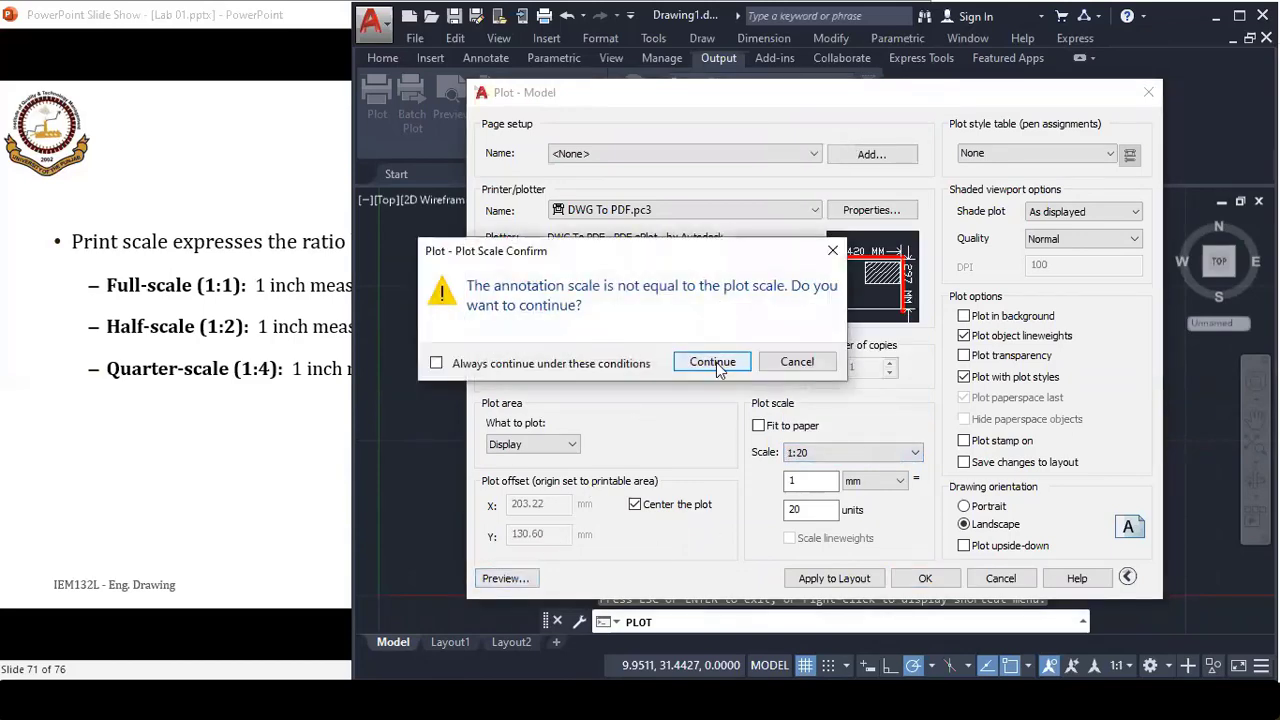
pyautogui.click(716, 362)
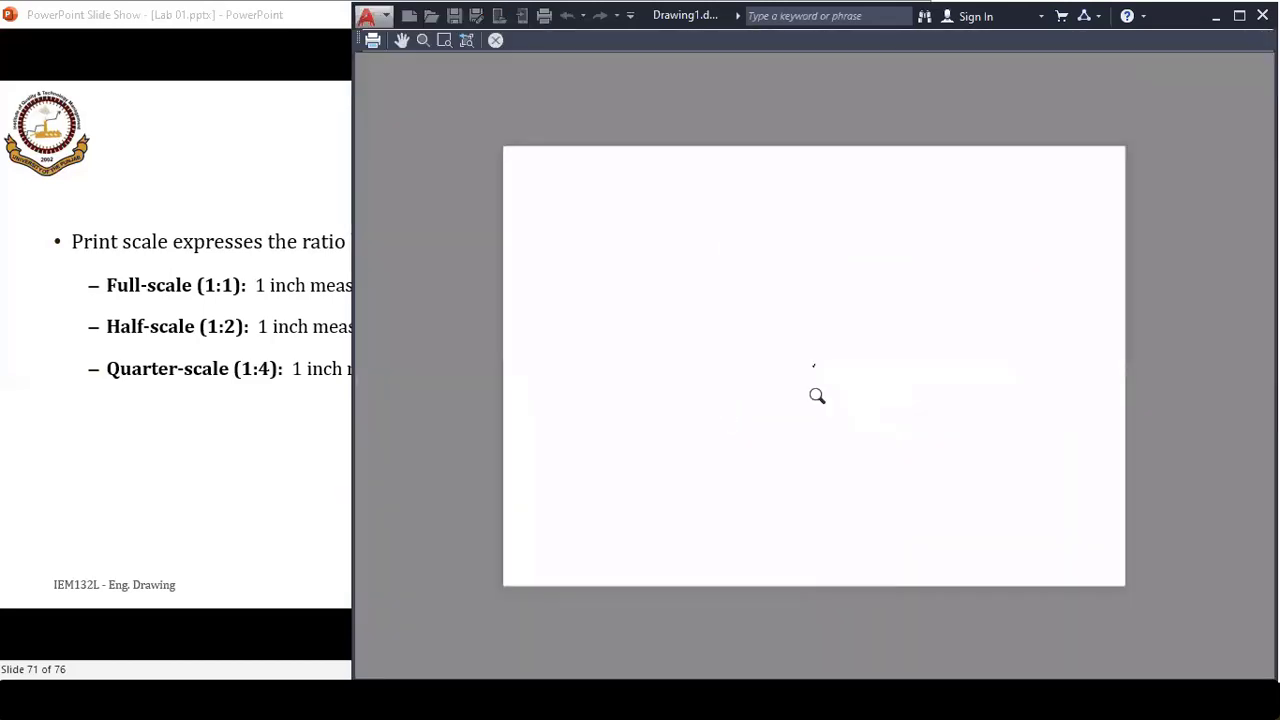
pyautogui.scroll(3, 818, 372)
pyautogui.scroll(2, 740, 300)
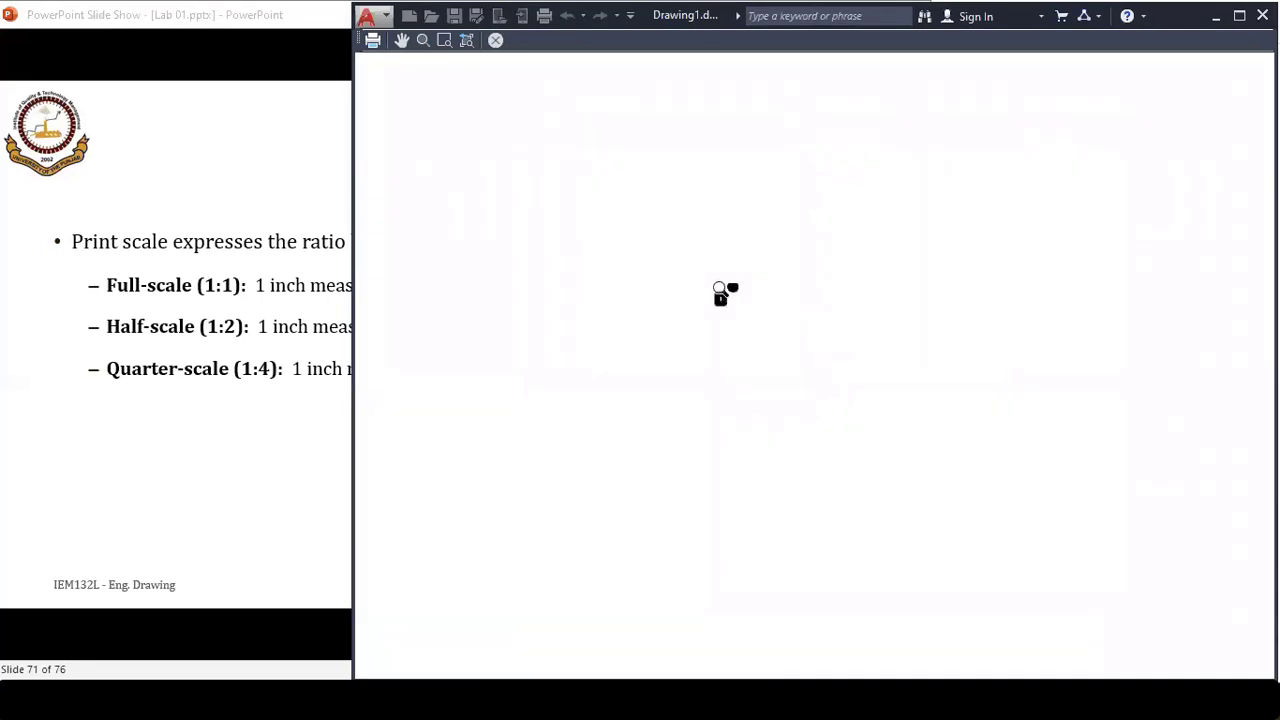
pyautogui.scroll(-6, 740, 292)
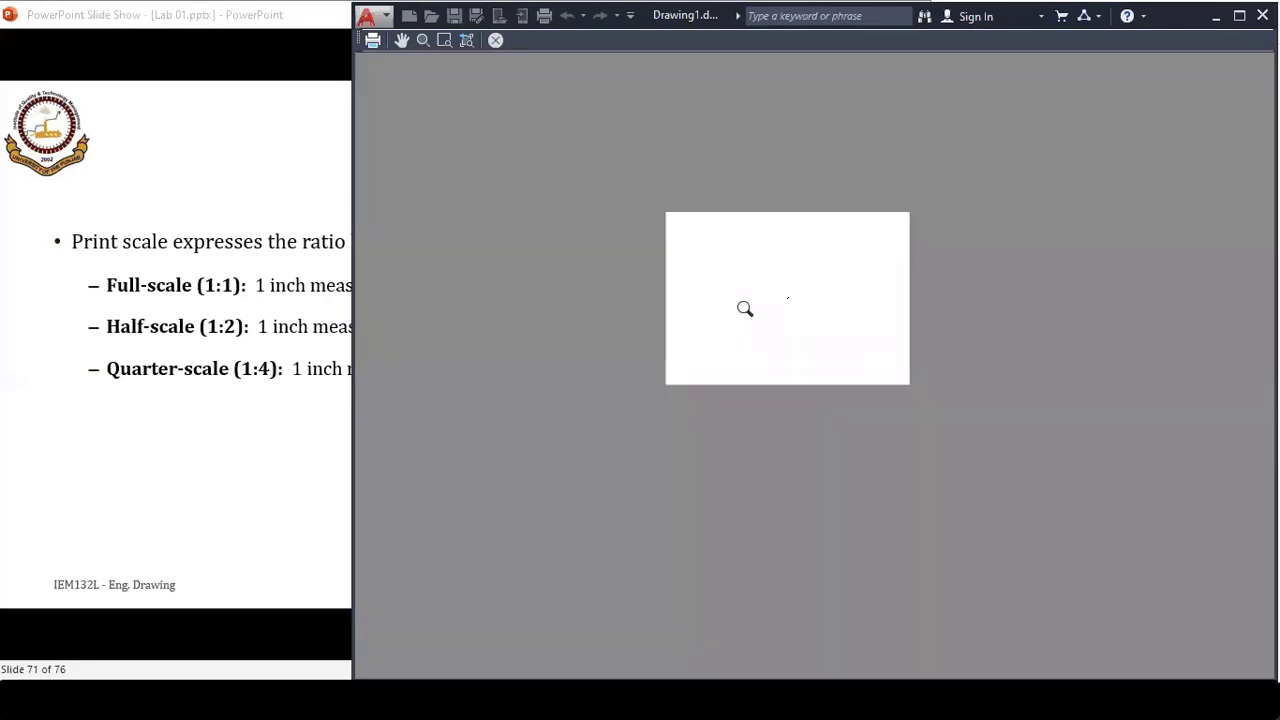
pyautogui.scroll(4, 760, 305)
pyautogui.scroll(2, 810, 305)
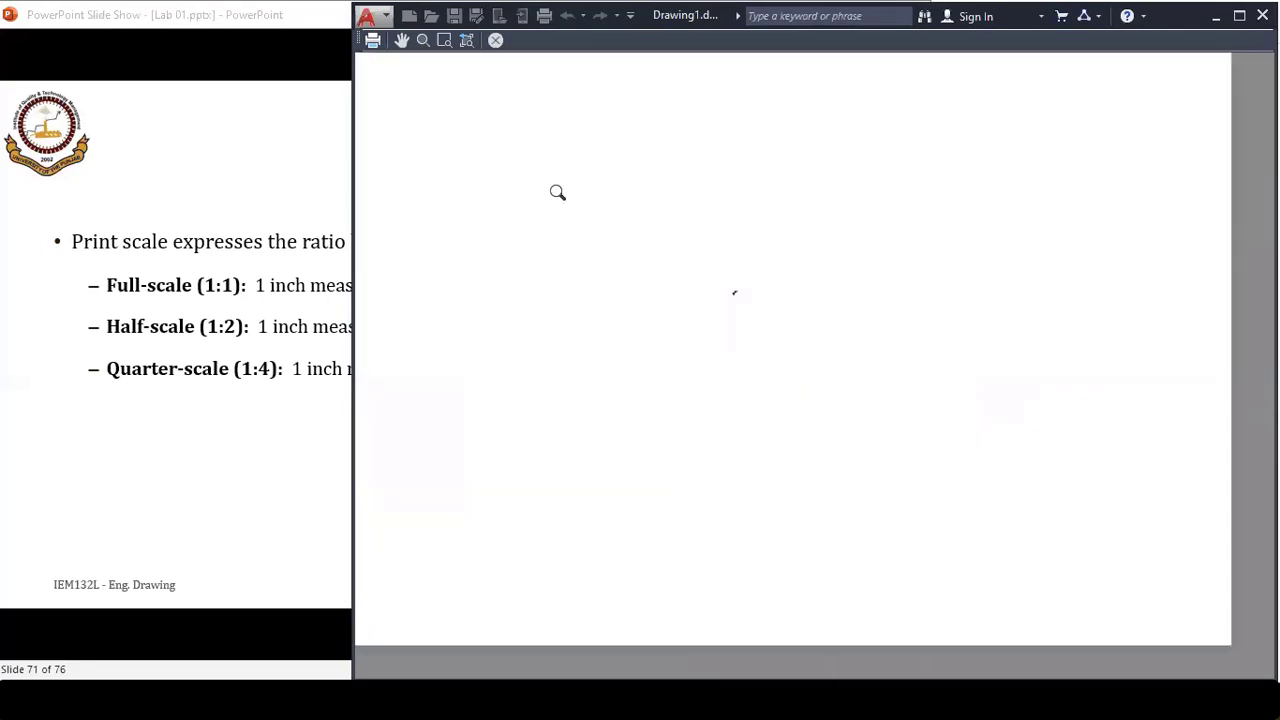
pyautogui.click(495, 40)
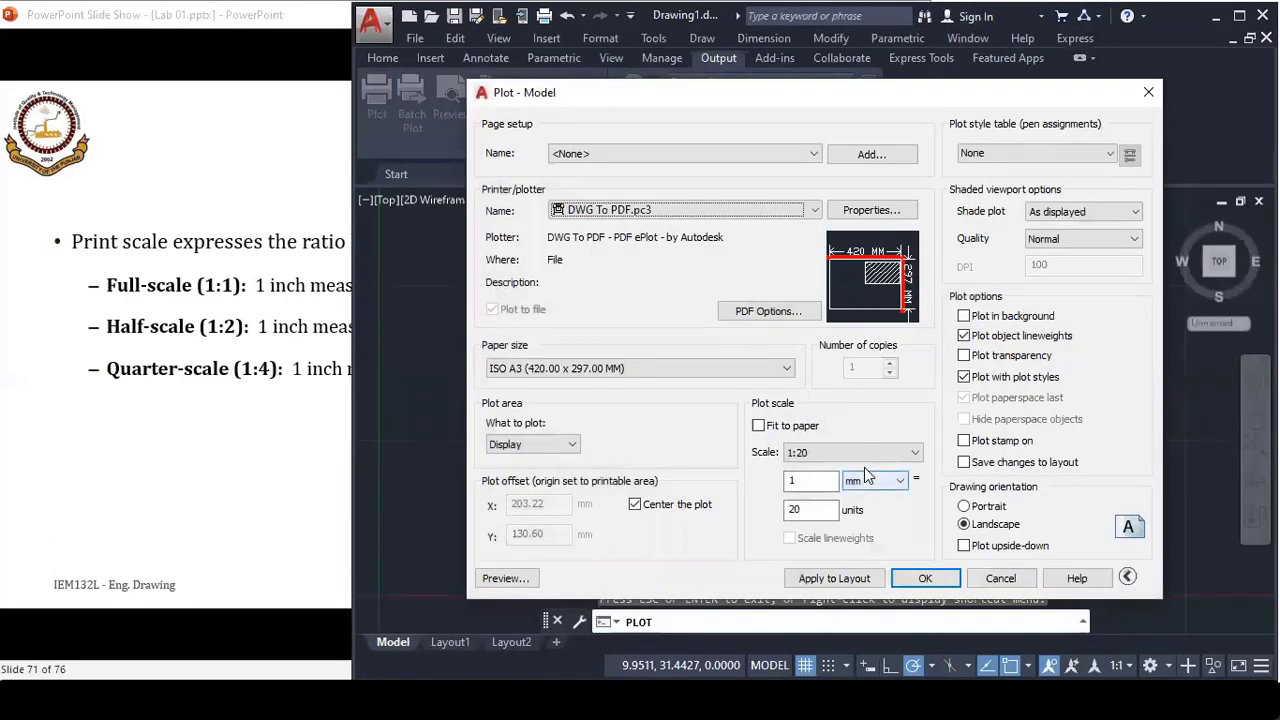
# - Keep mm as the paper unit after trying inches, re-enable Fit to paper, and preview it
pyautogui.click(872, 481)
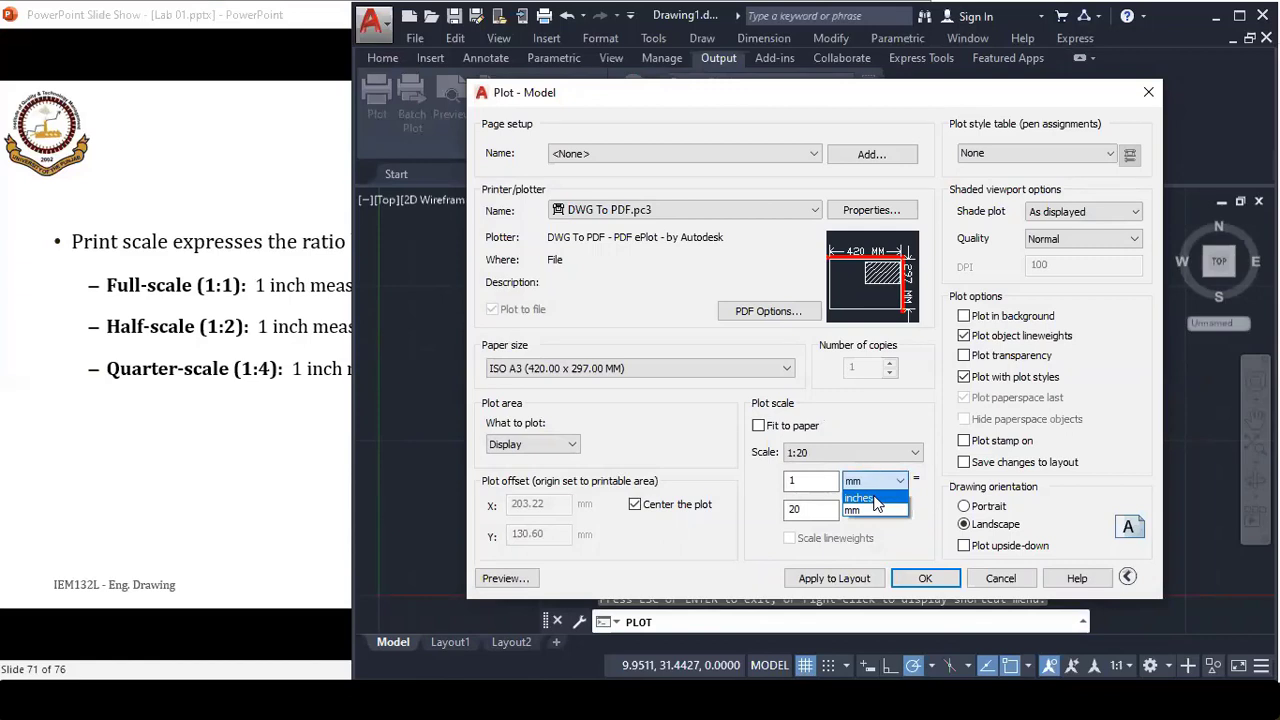
pyautogui.click(875, 498)
pyautogui.click(875, 481)
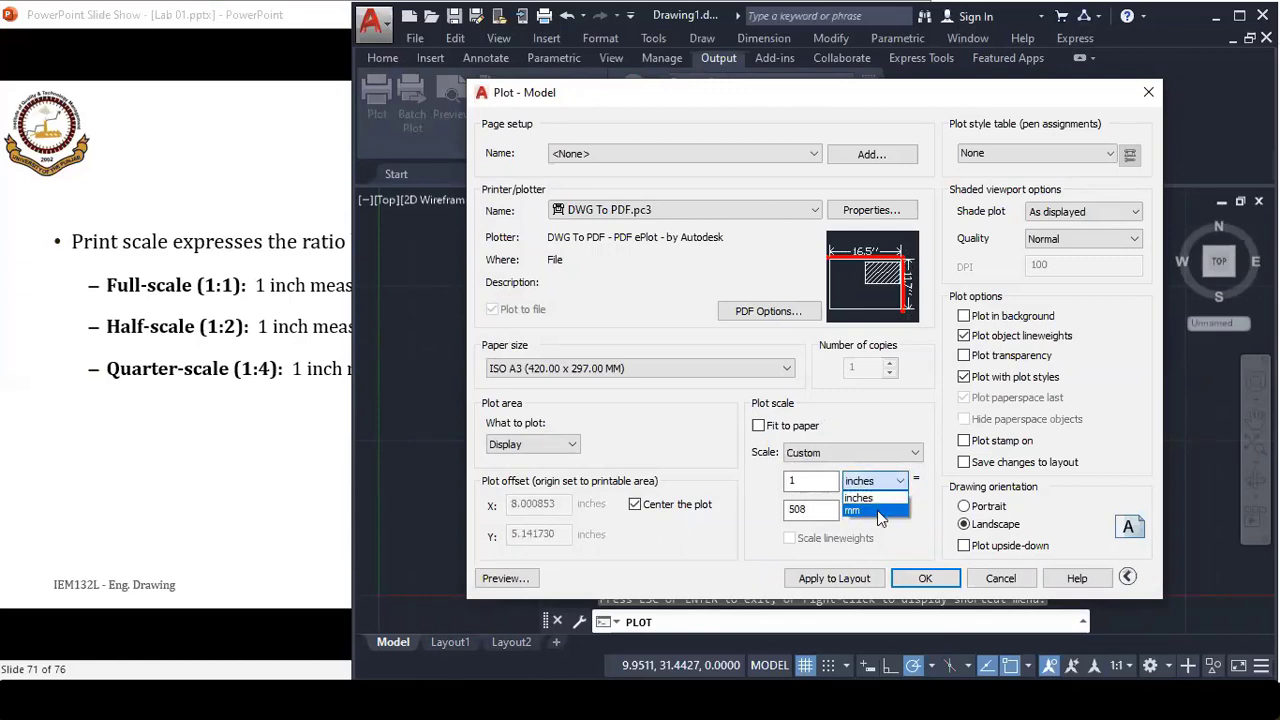
pyautogui.click(877, 510)
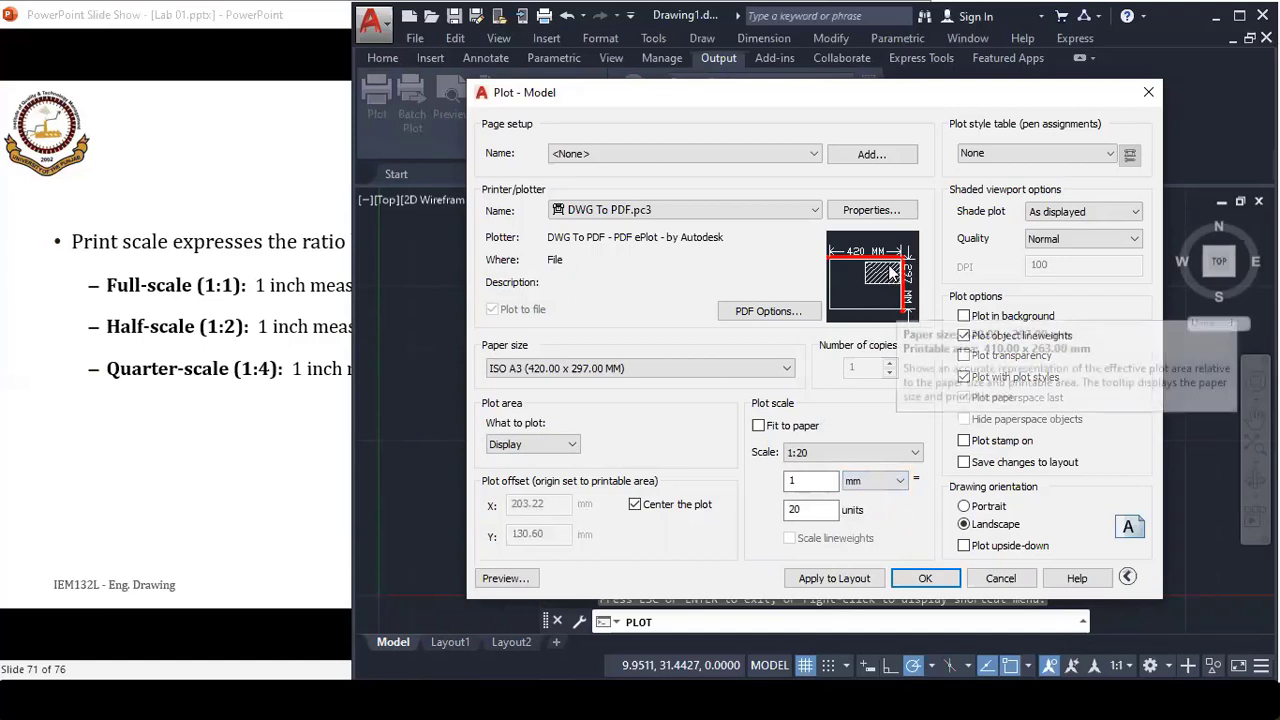
pyautogui.moveTo(872, 276)
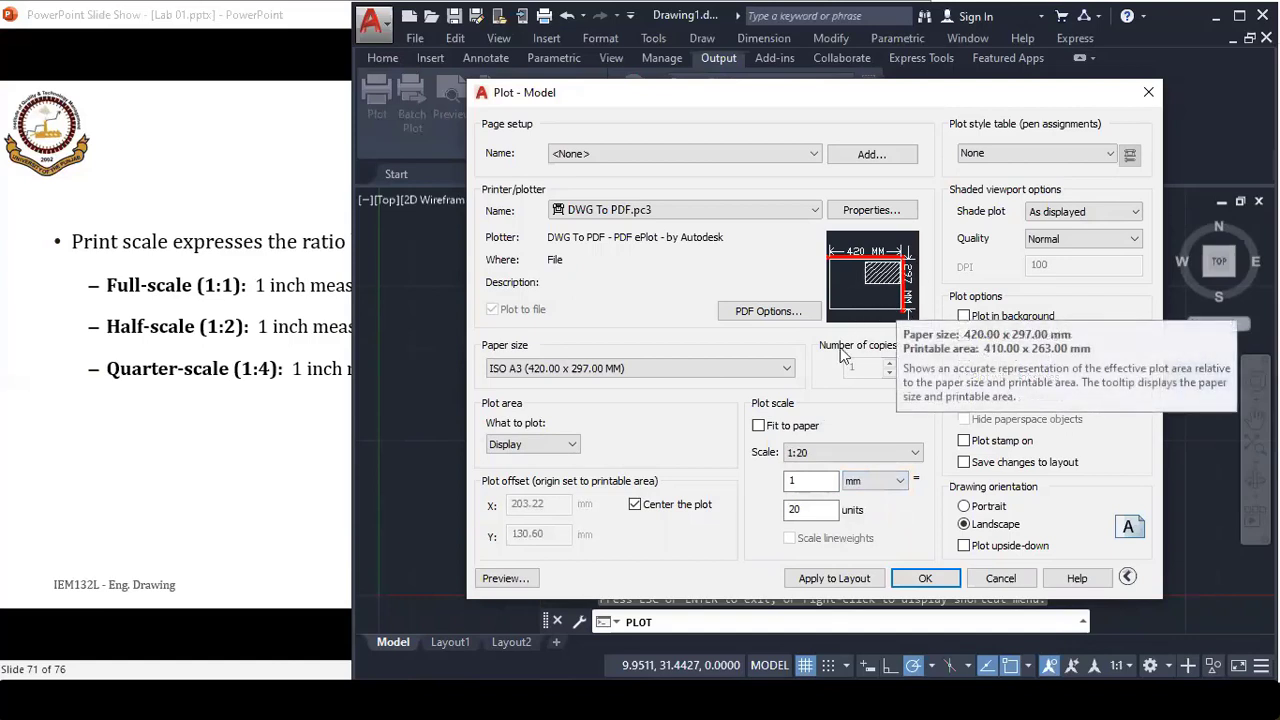
pyautogui.click(804, 424)
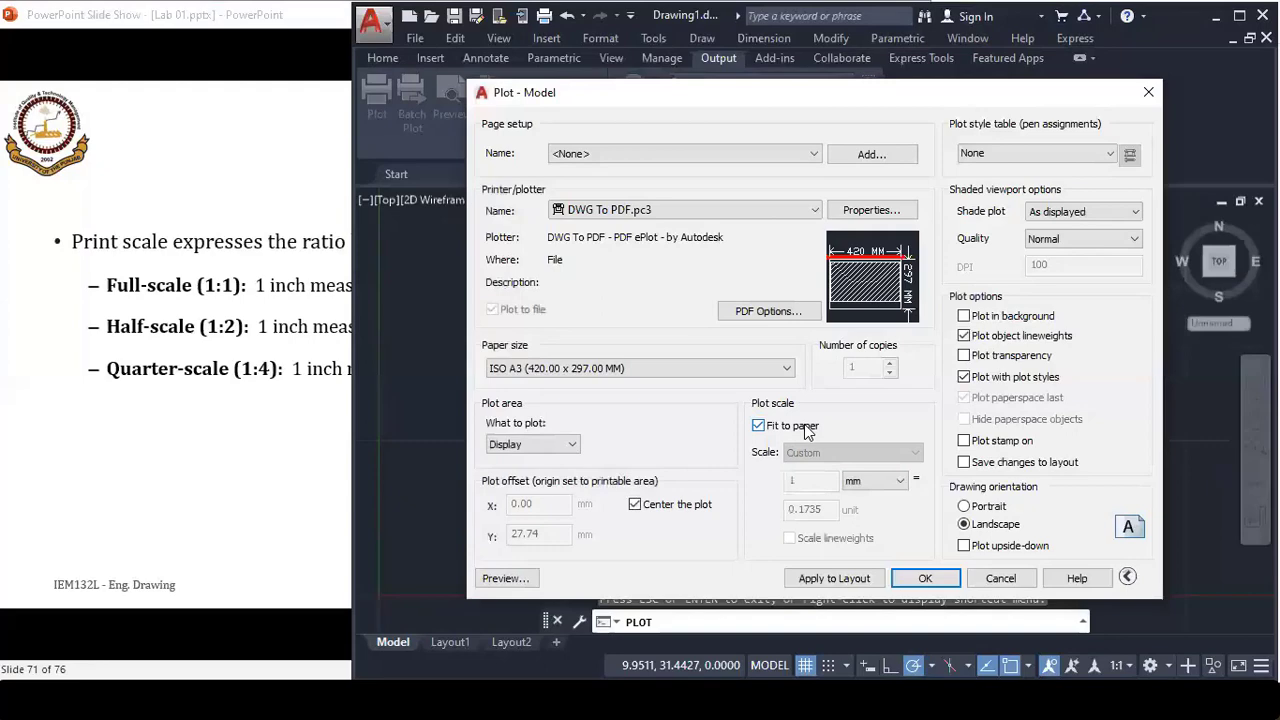
pyautogui.click(505, 578)
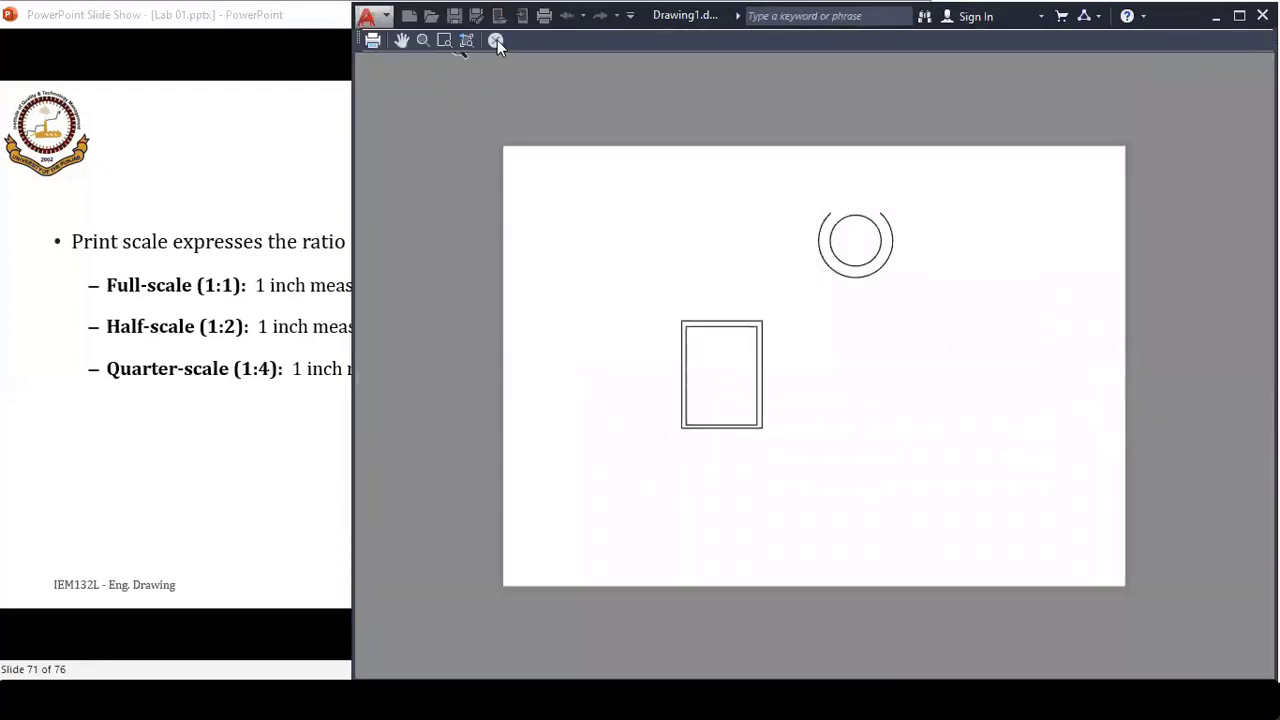
pyautogui.click(497, 40)
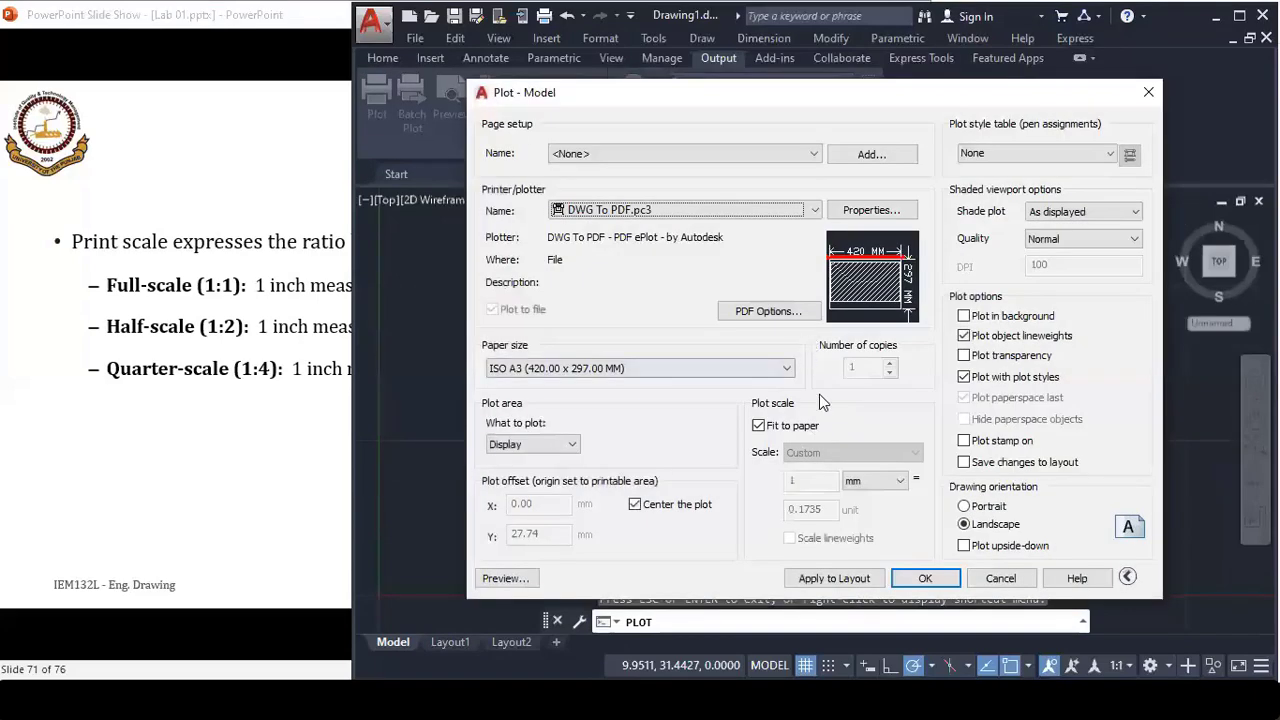
# - Apply the saved page setup my_setup1 and preview the plot
pyautogui.click(710, 153)
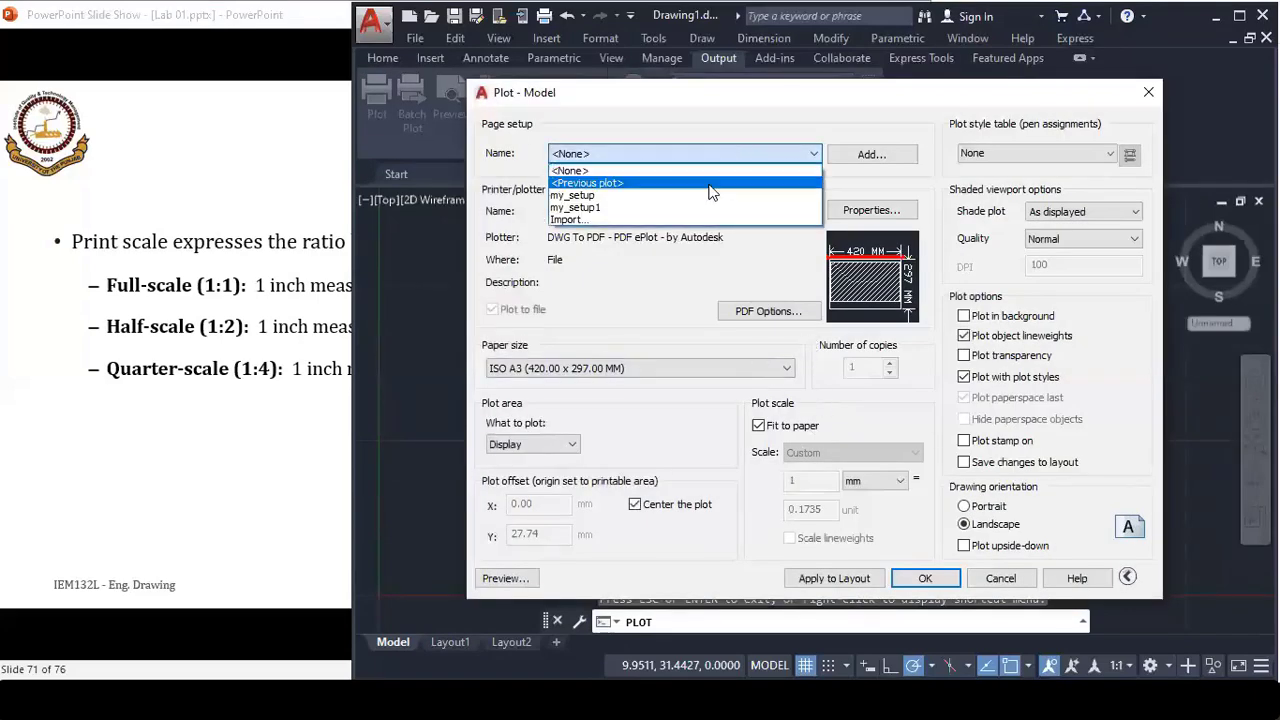
pyautogui.click(697, 206)
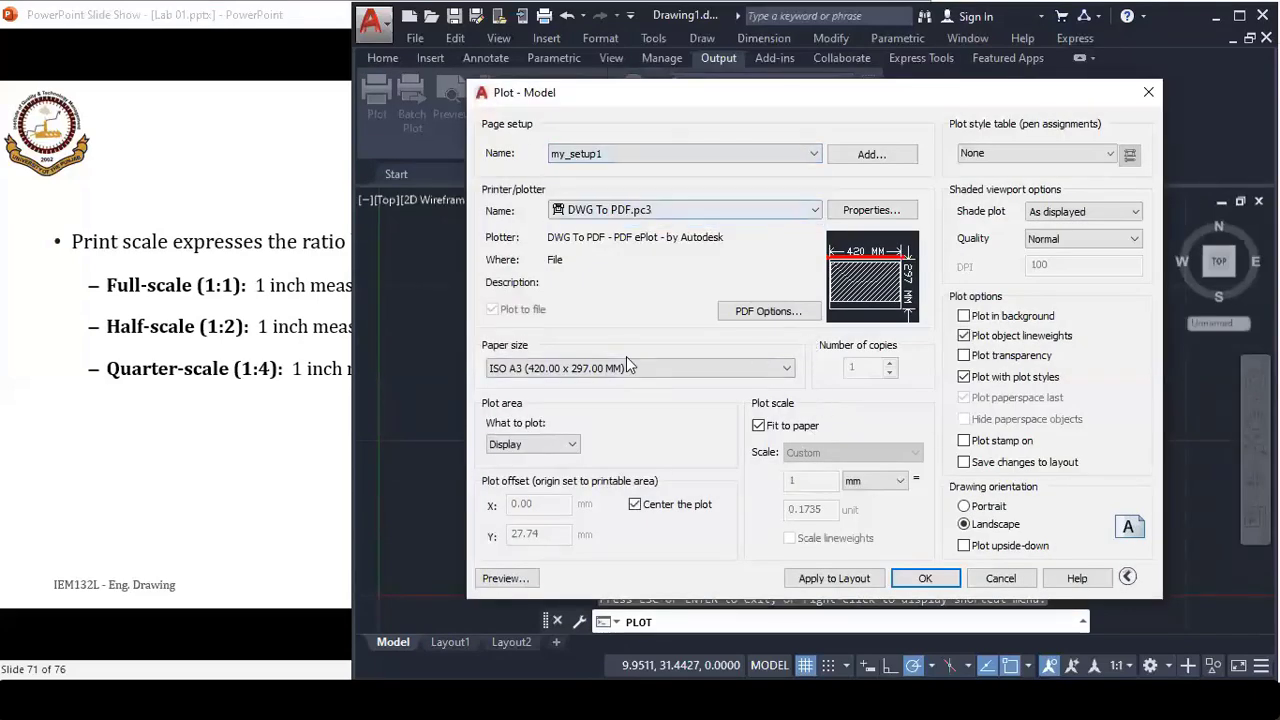
pyautogui.click(504, 579)
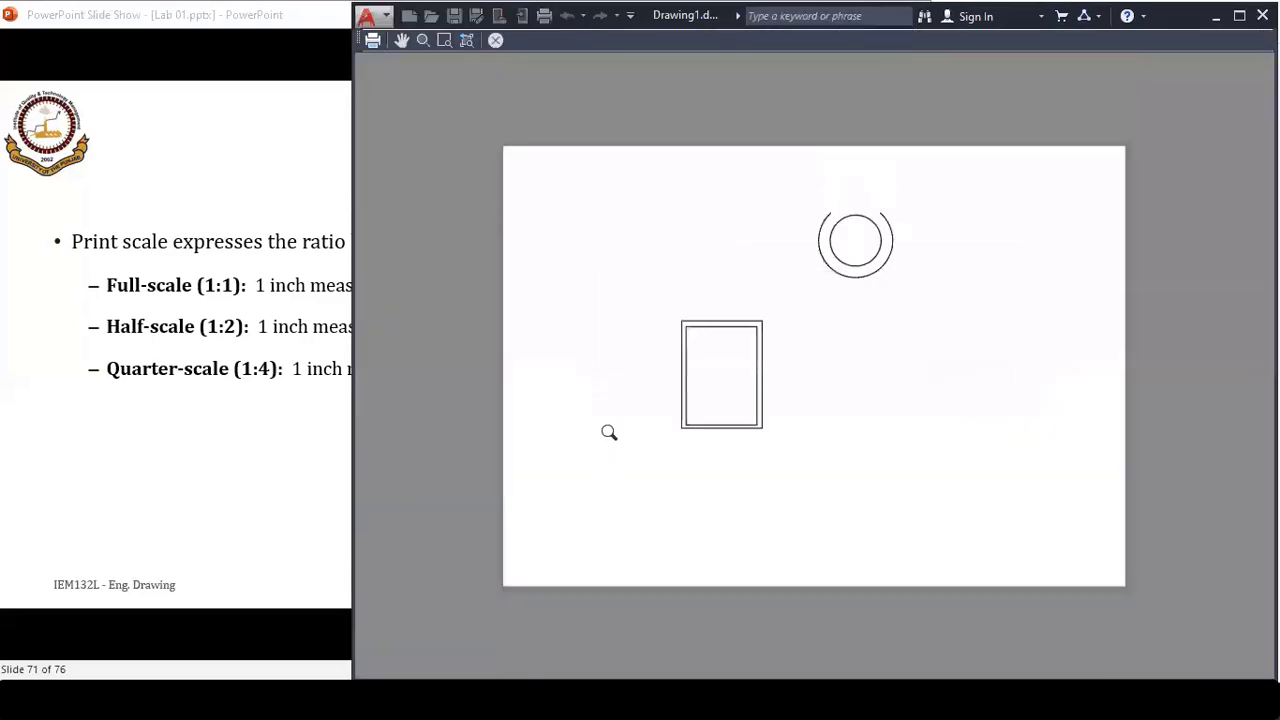
pyautogui.click(495, 41)
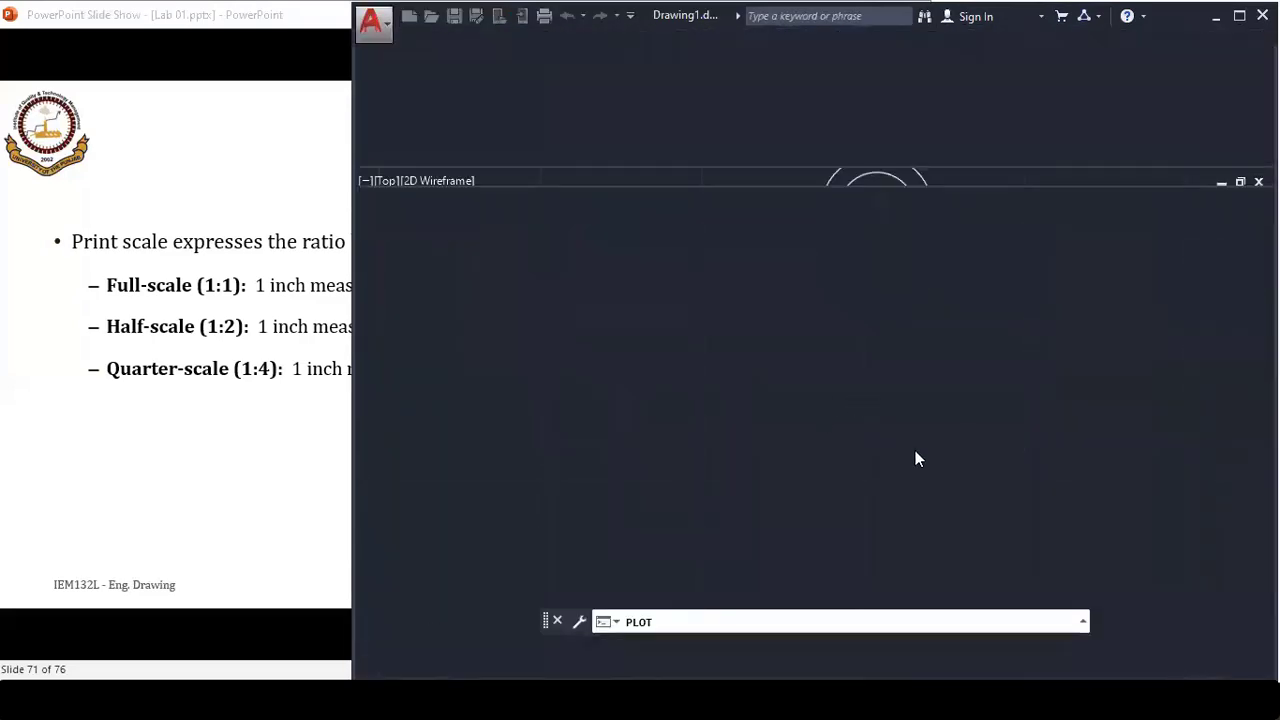
# - Bring up the slide show and advance from slide 71 to slide 74, Printing to PDF
pyautogui.hotkey('alt', 'Tab')
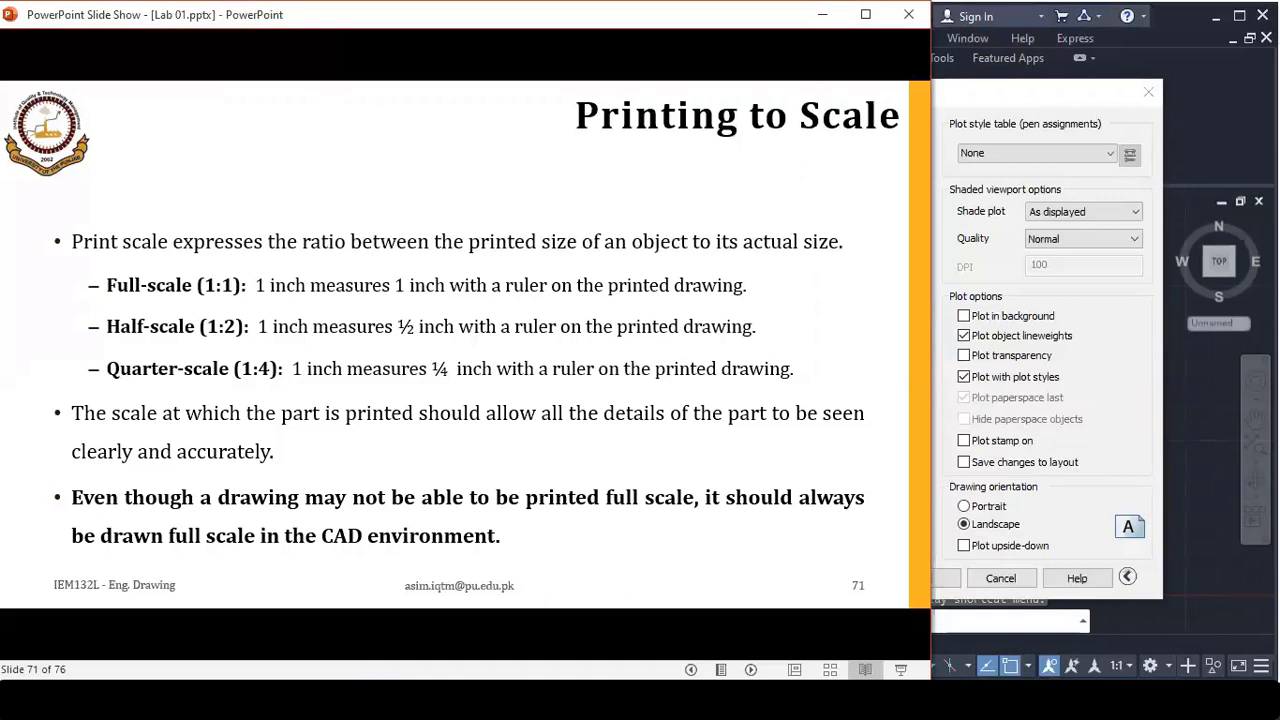
pyautogui.press('Right')
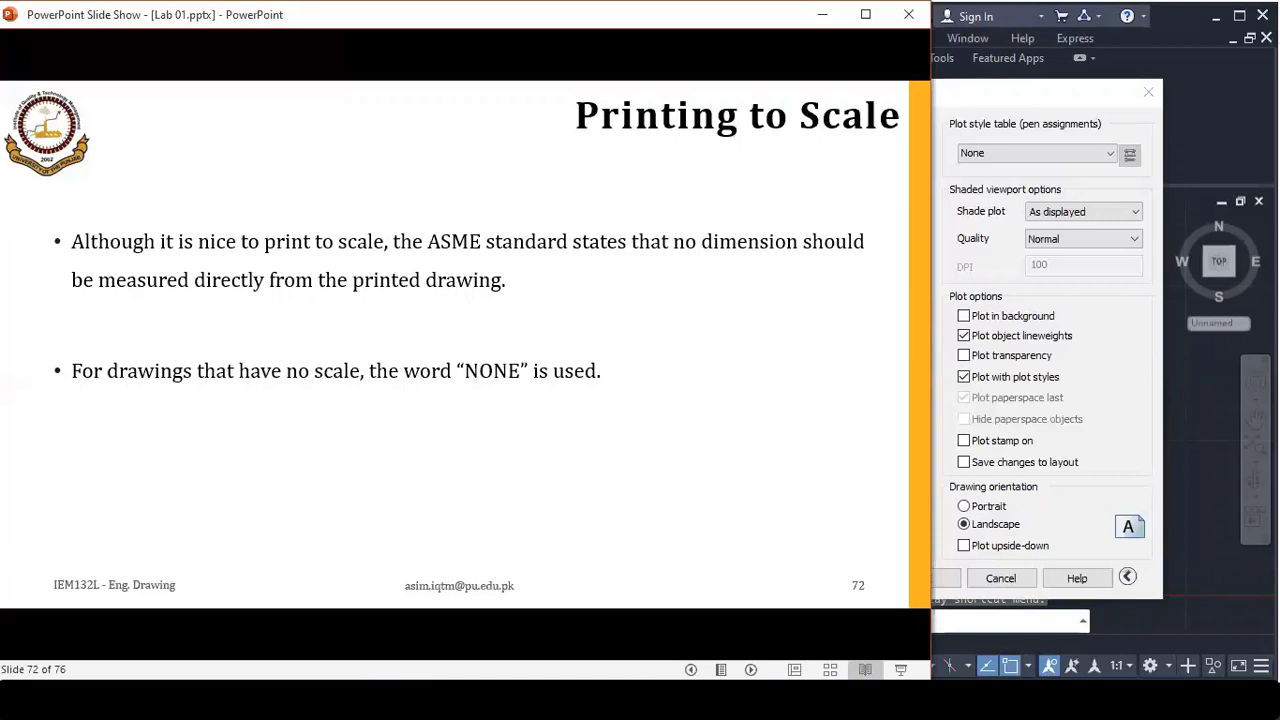
pyautogui.press('Right')
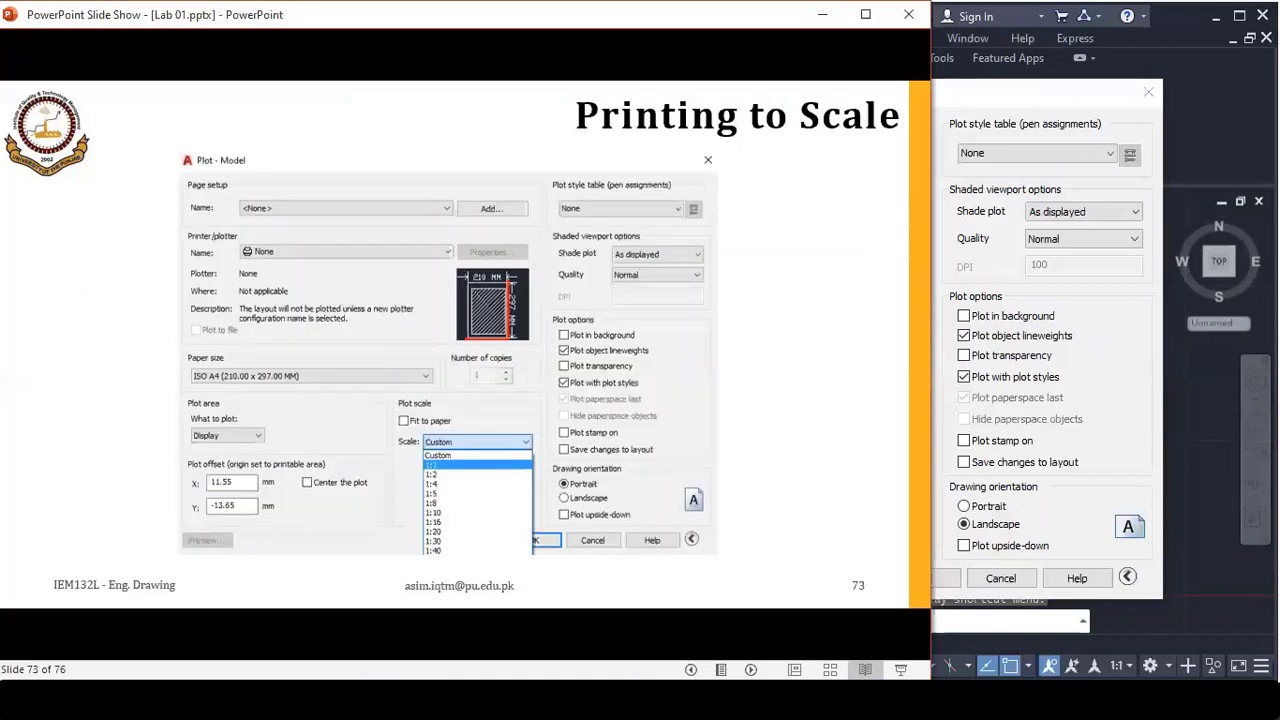
pyautogui.press('Right')
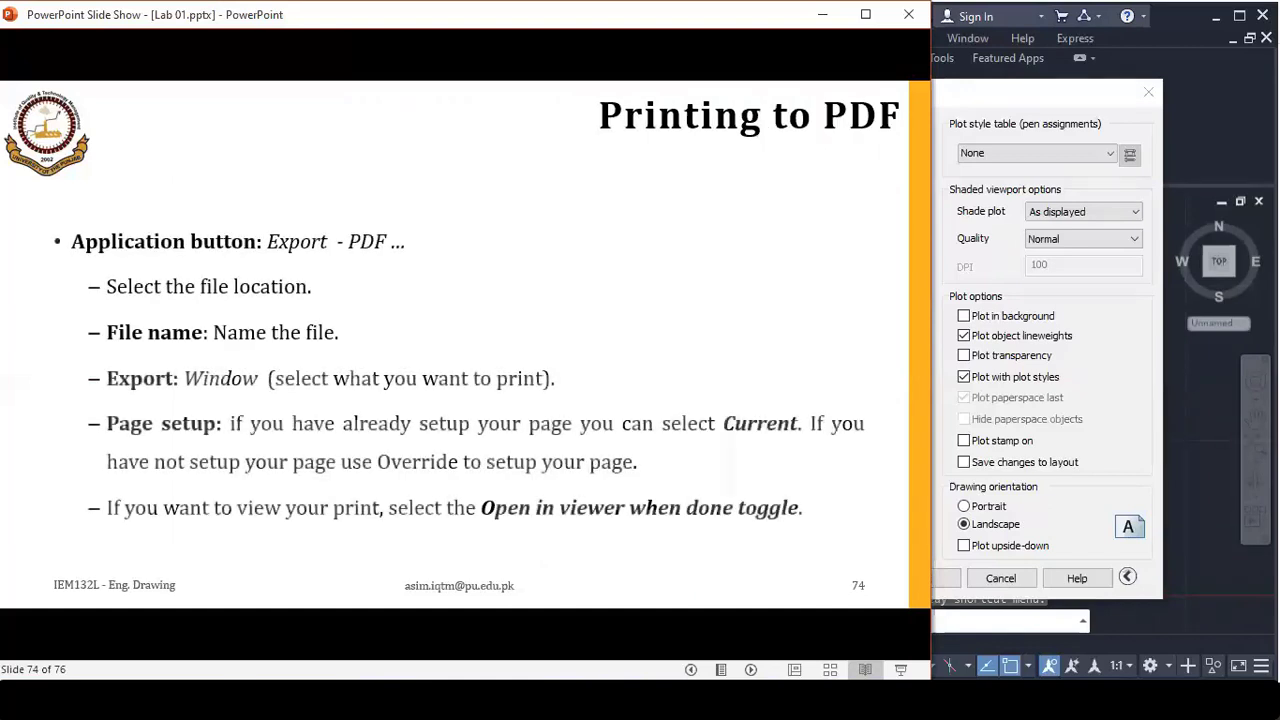
# - Cancel plotting in AutoCAD and launch Export > PDF, proposing Drawing1.pdf on the Desktop
pyautogui.click(1125, 378)
pyautogui.click(1001, 579)
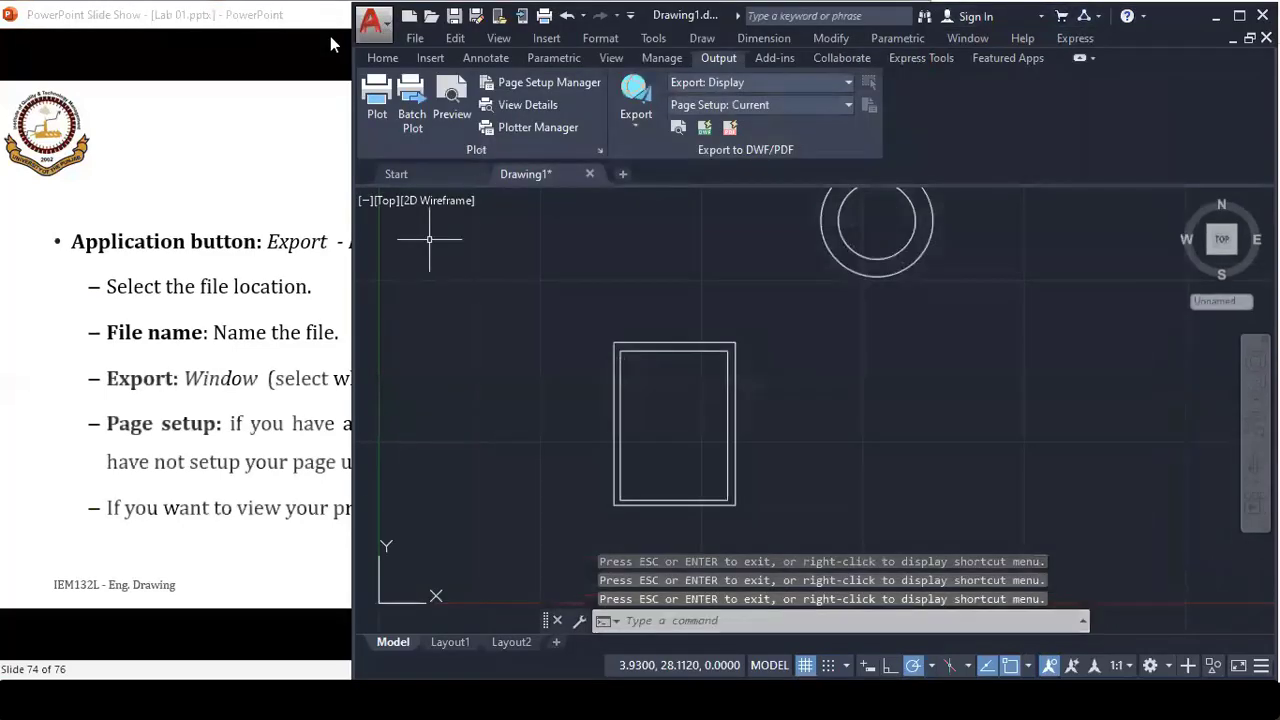
pyautogui.scroll(1, 693, 352)
pyautogui.scroll(1, 700, 355)
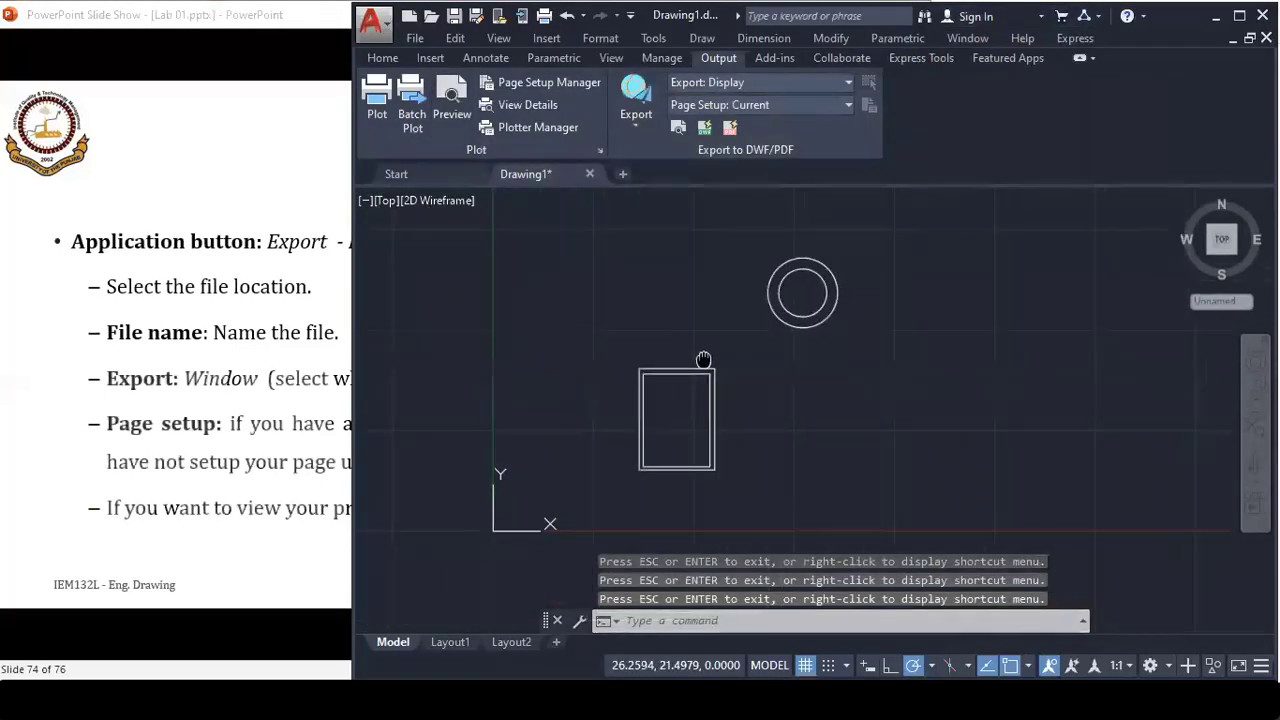
pyautogui.click(372, 22)
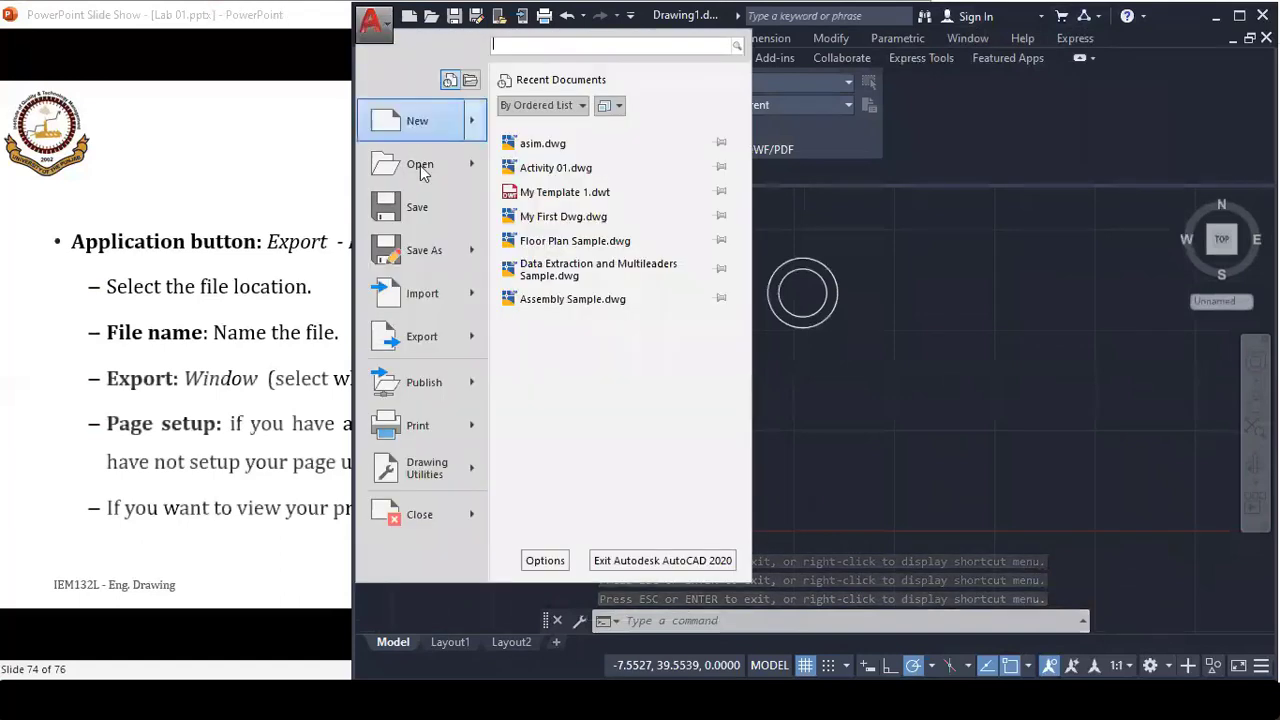
pyautogui.click(468, 340)
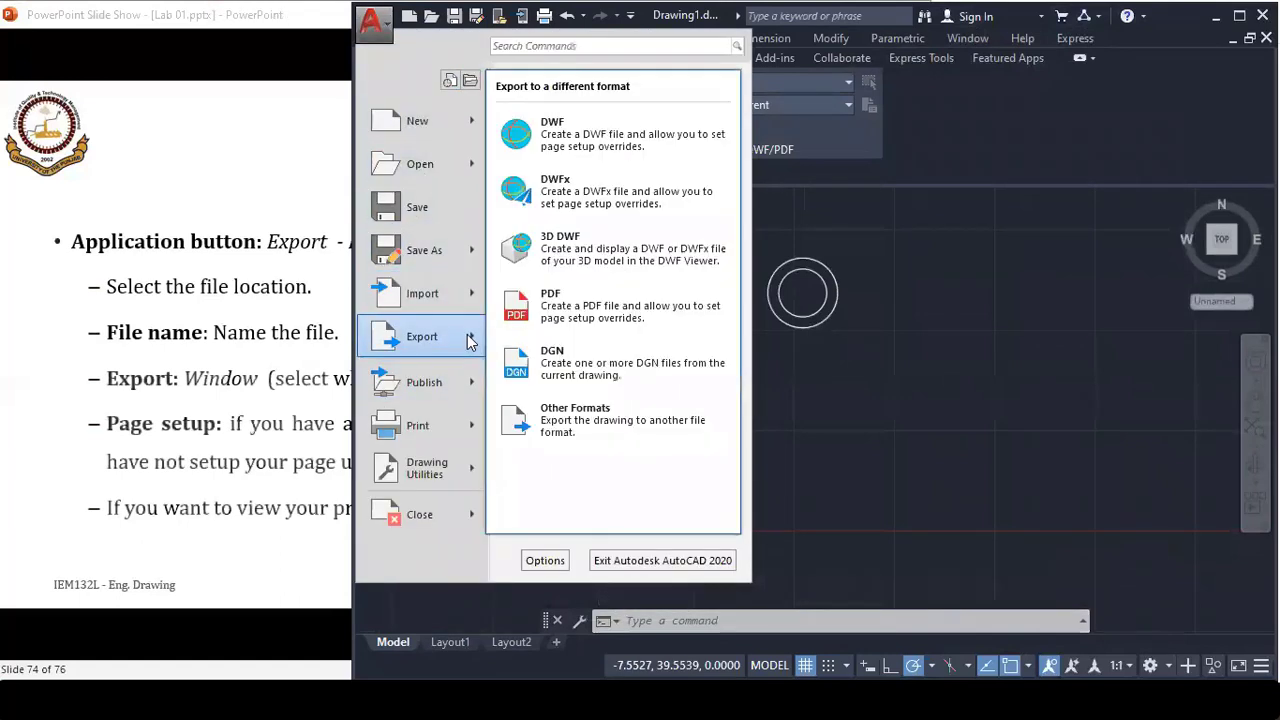
pyautogui.click(562, 312)
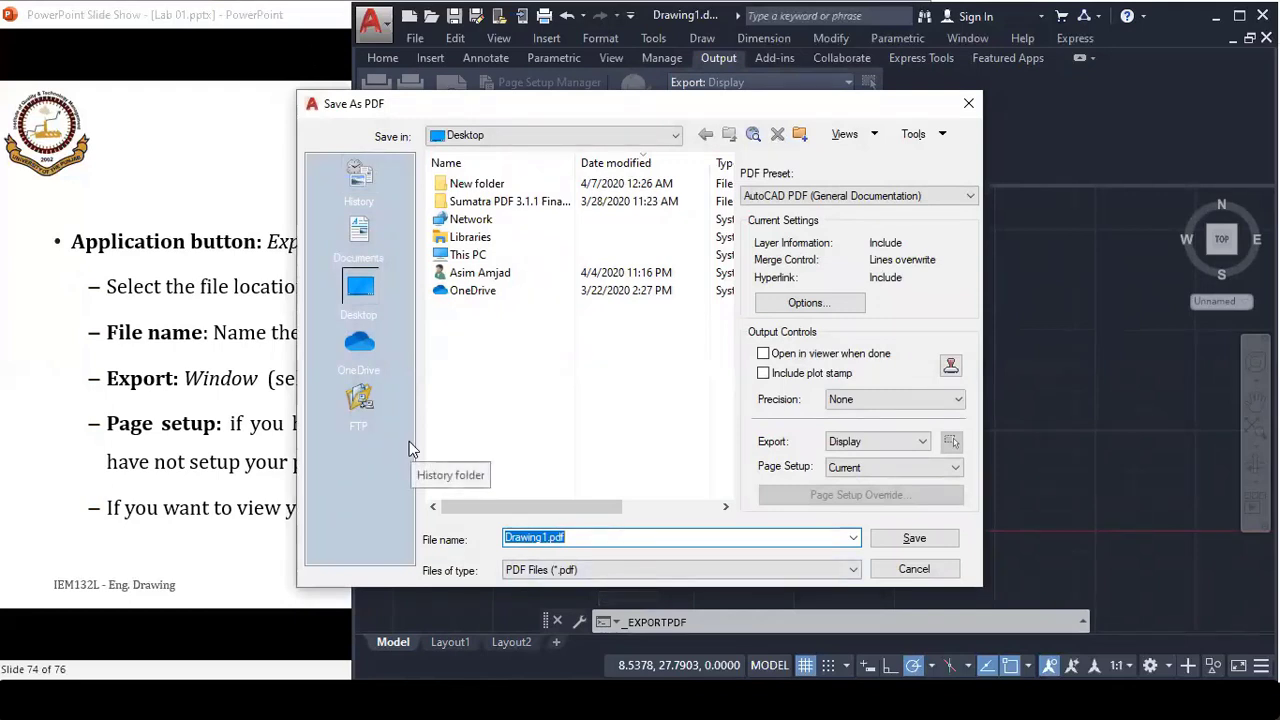
# - Export a window around the circle and rectangle to Drawing1.pdf and dismiss the completion notice
pyautogui.click(903, 443)
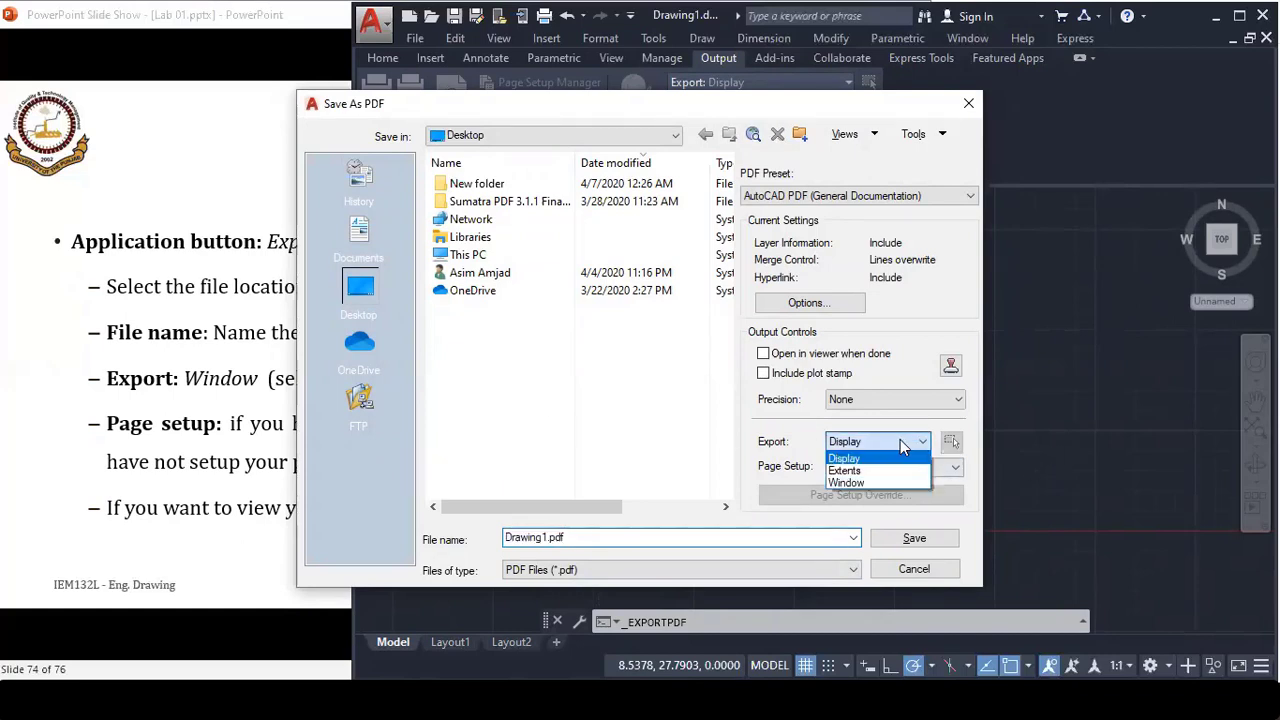
pyautogui.click(868, 481)
pyautogui.click(597, 227)
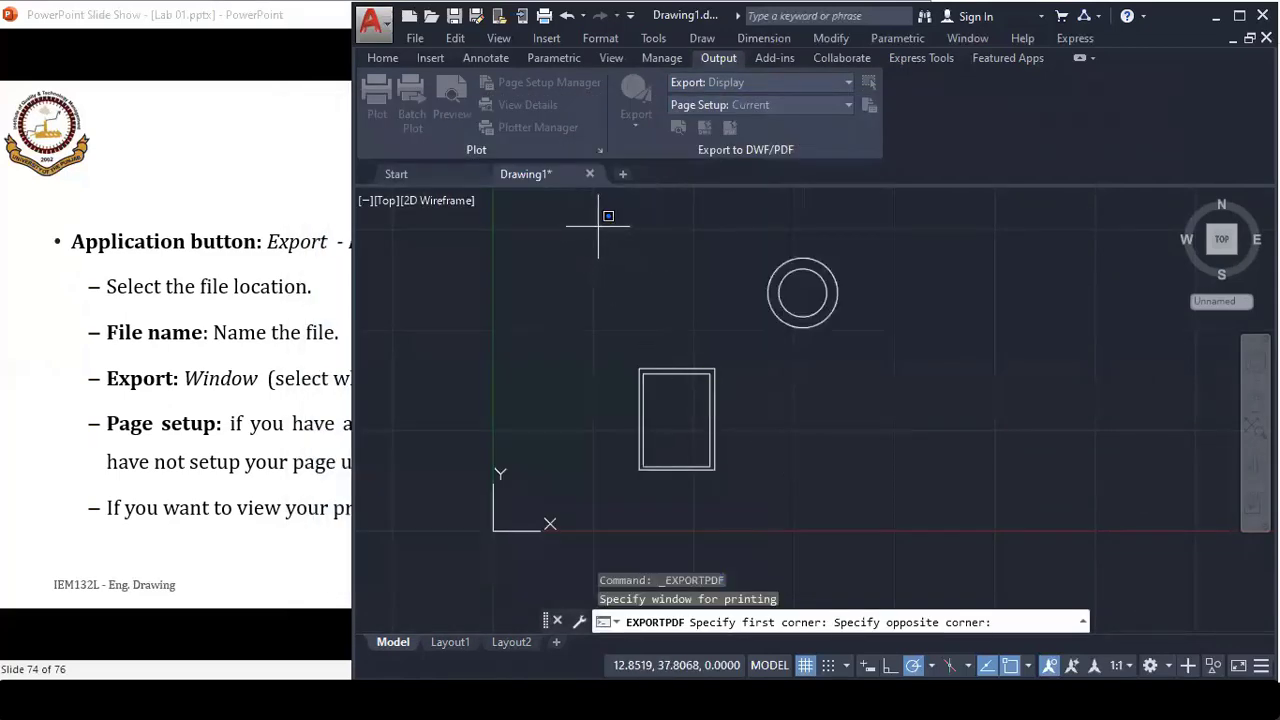
pyautogui.click(879, 493)
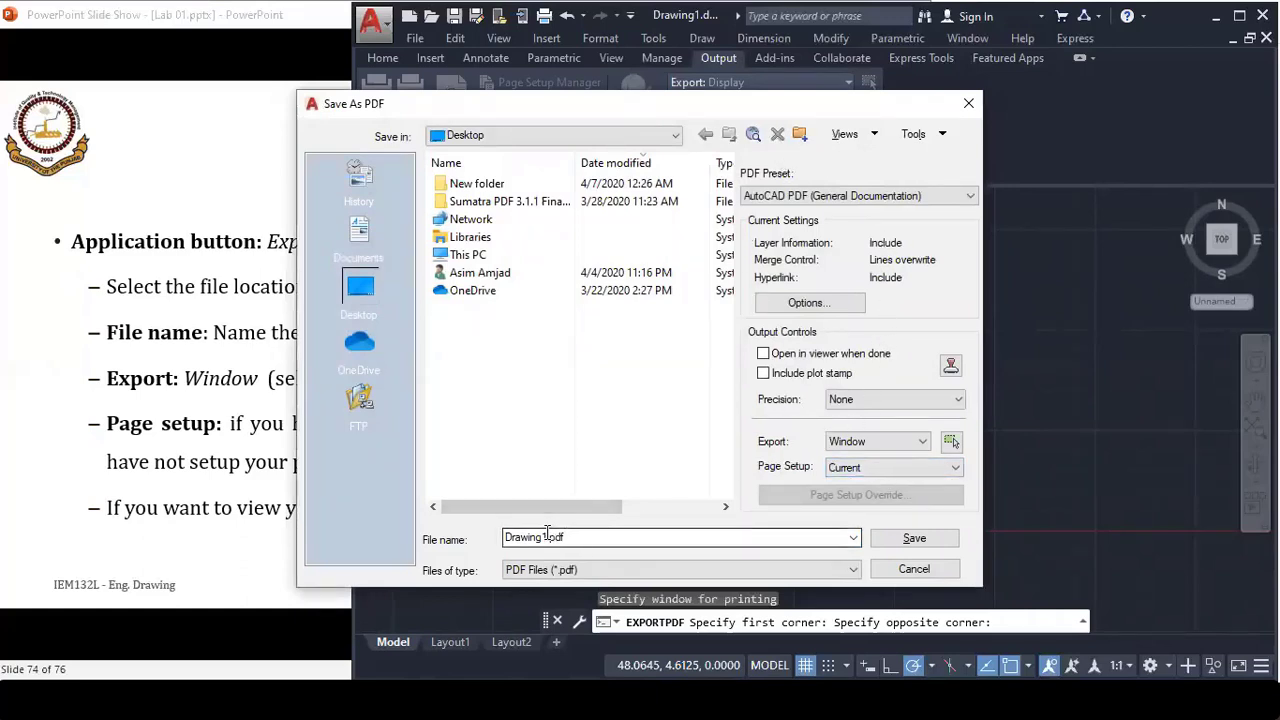
pyautogui.click(913, 541)
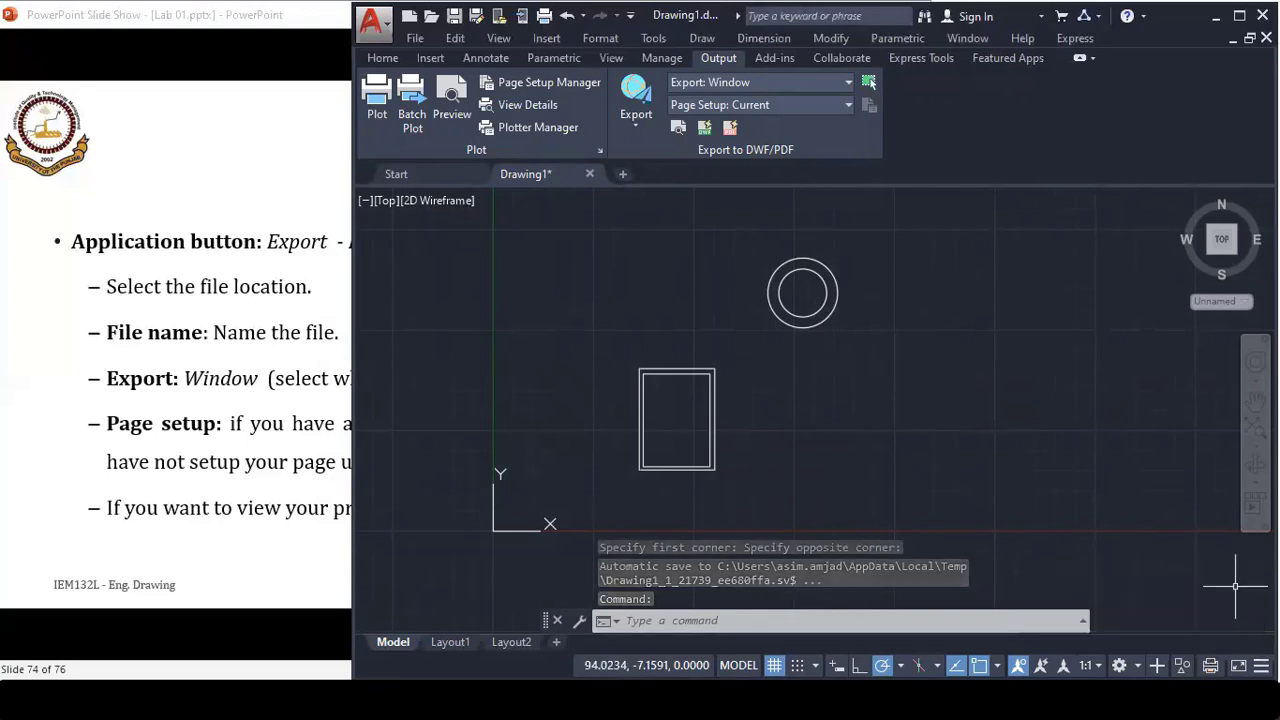
pyautogui.click(1247, 588)
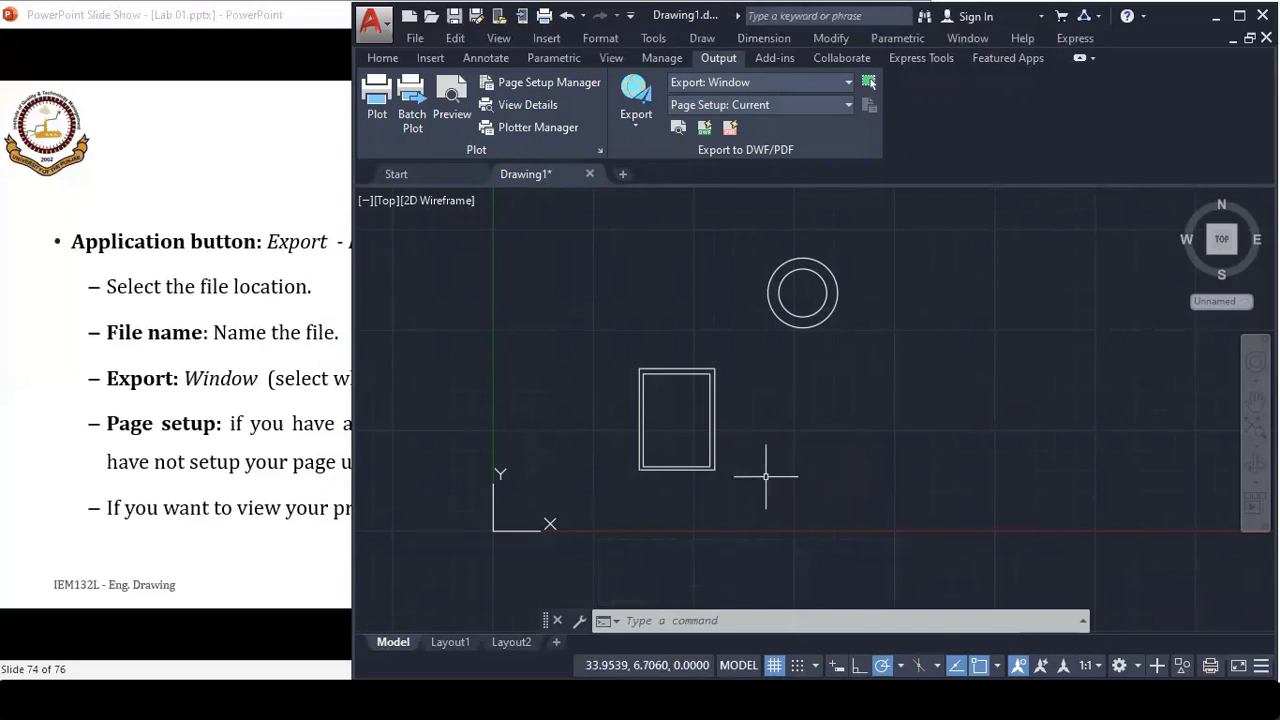
pyautogui.moveTo(478, 615)
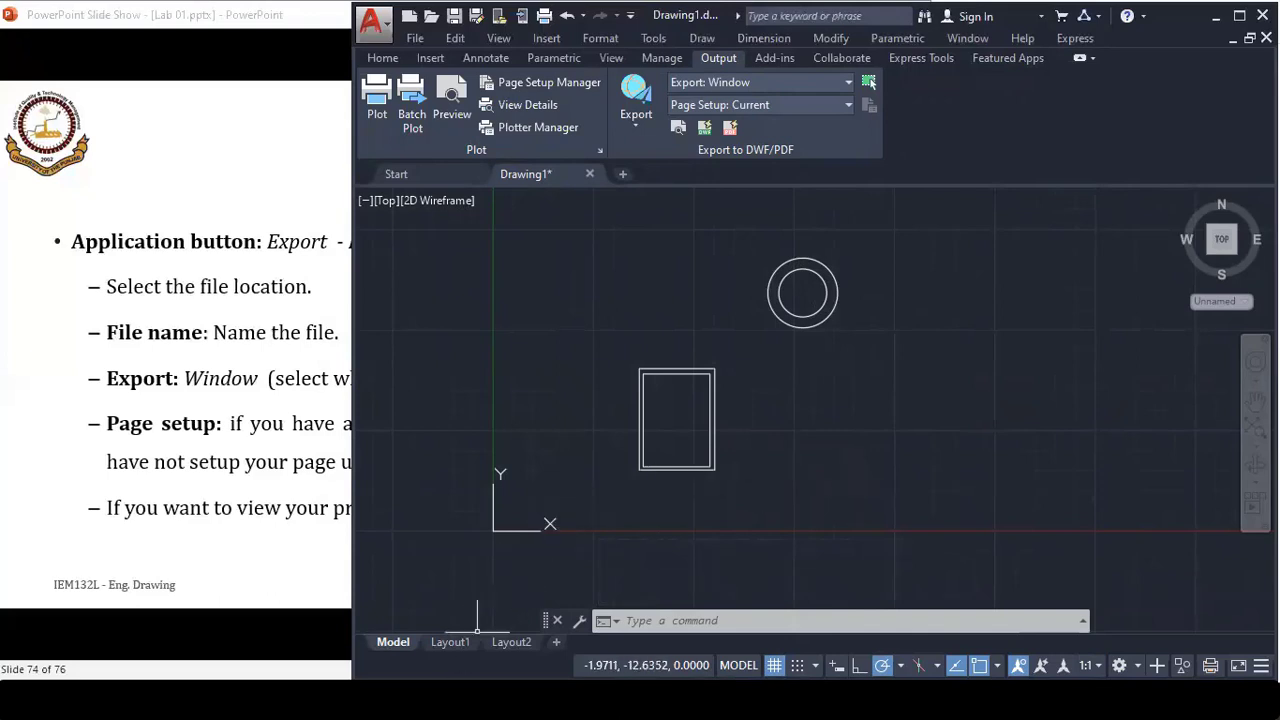
# - Open Drawing1.pdf in Adobe Acrobat Pro from the taskbar
pyautogui.click(500, 615)
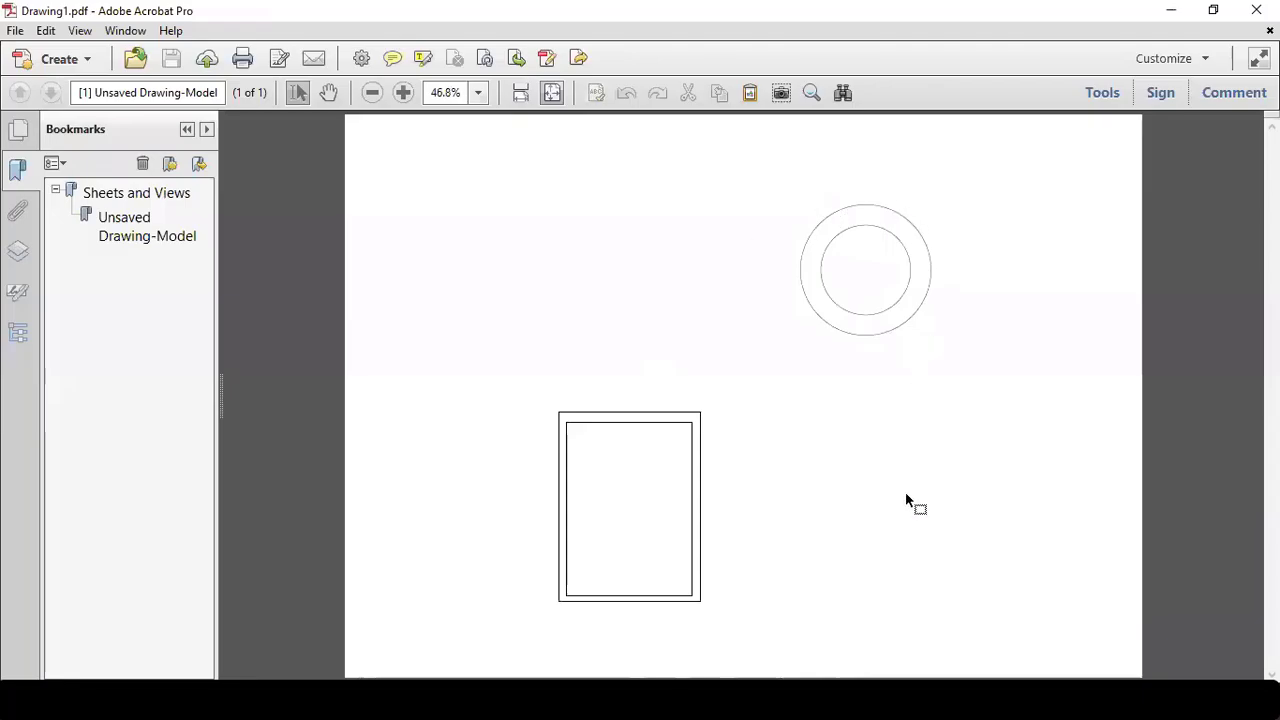